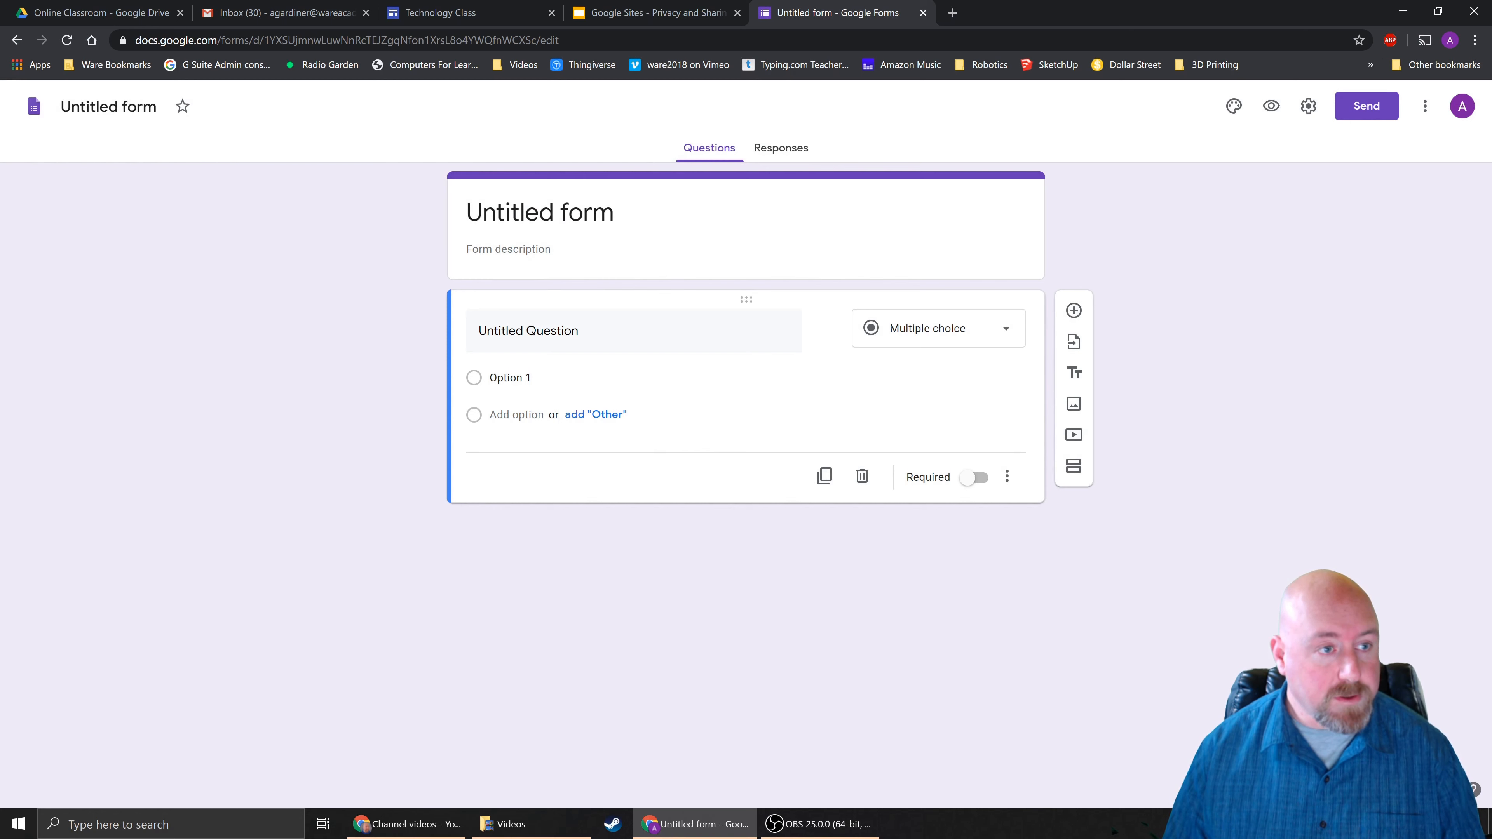
Rename the untitled form as "Example Form".
{"action": "left_click", "coordinate": [140, 107]}
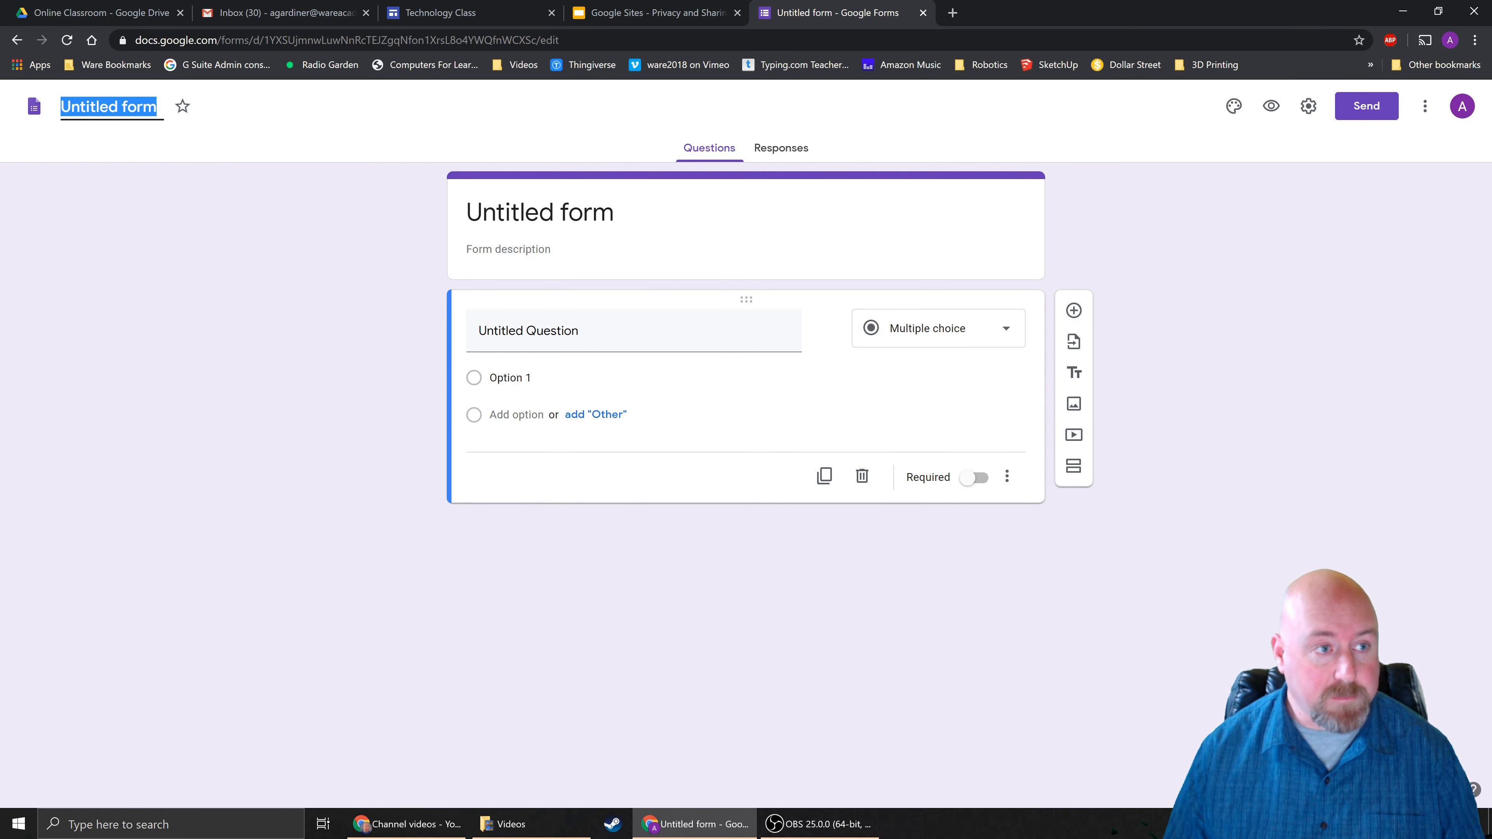
{"action": "type", "text": "E"}
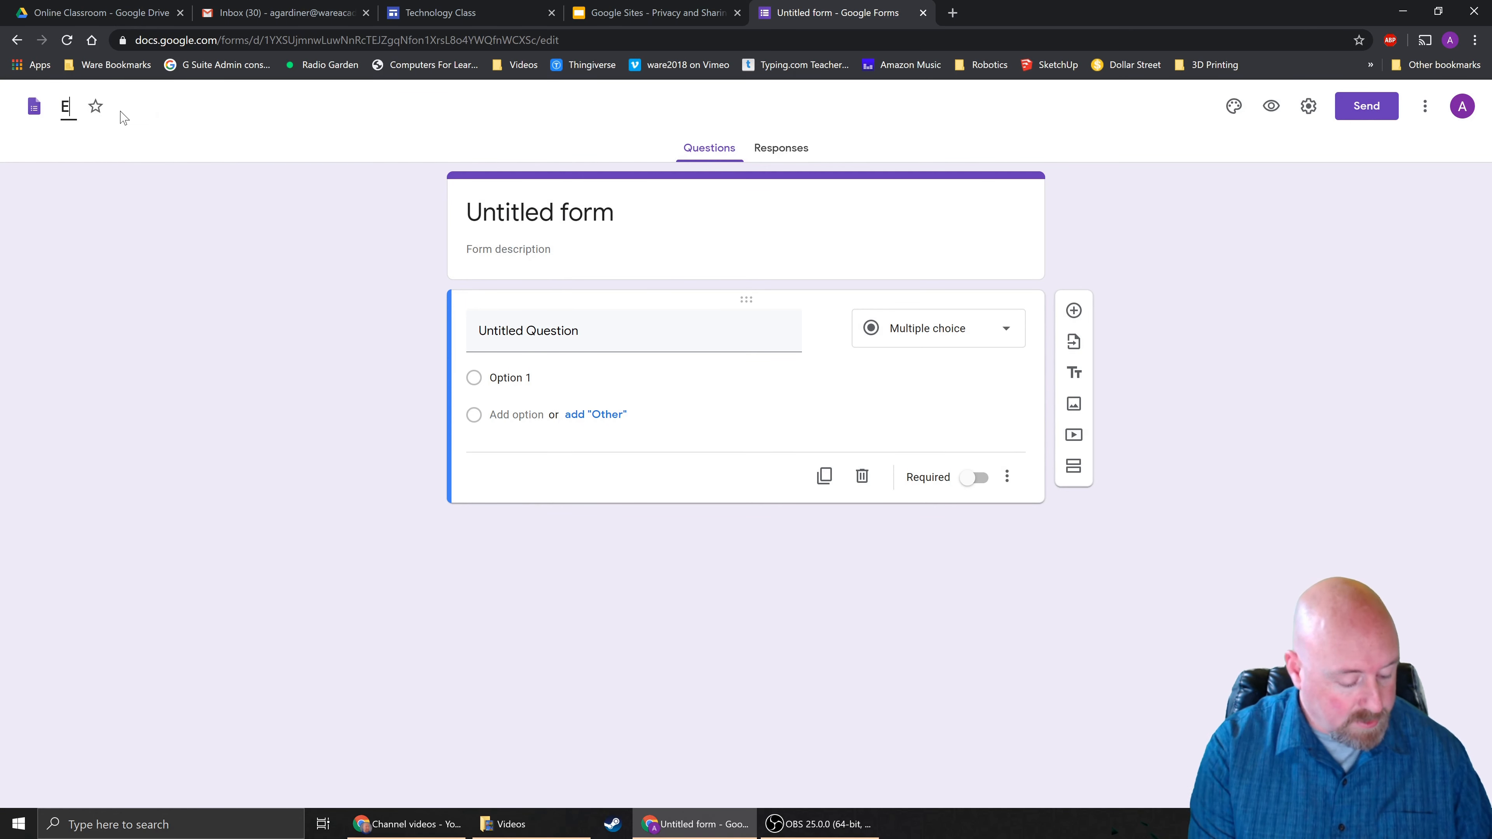
{"action": "type", "text": "xample Form"}
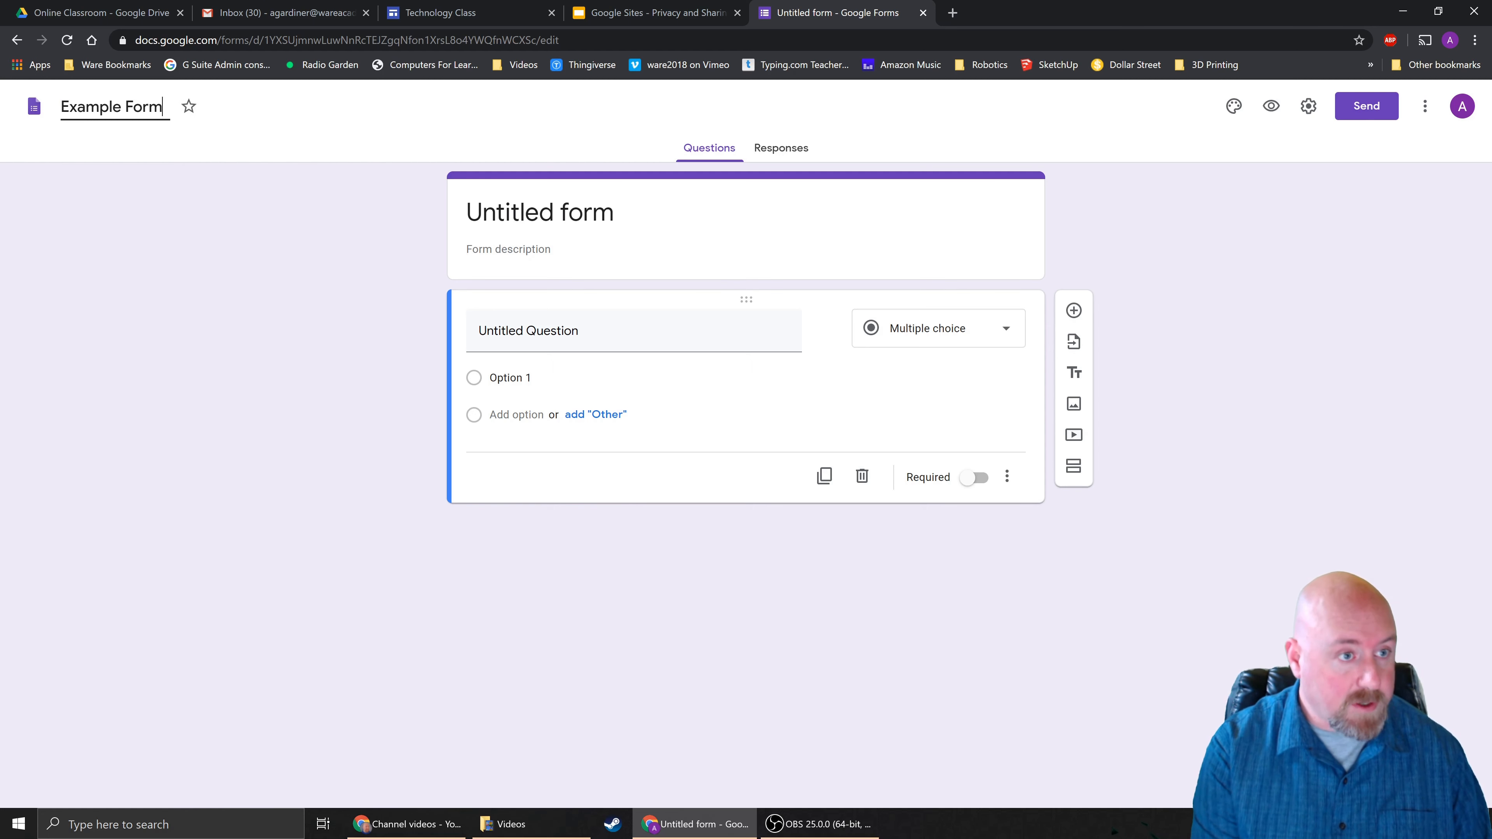
{"action": "left_click", "coordinate": [288, 216]}
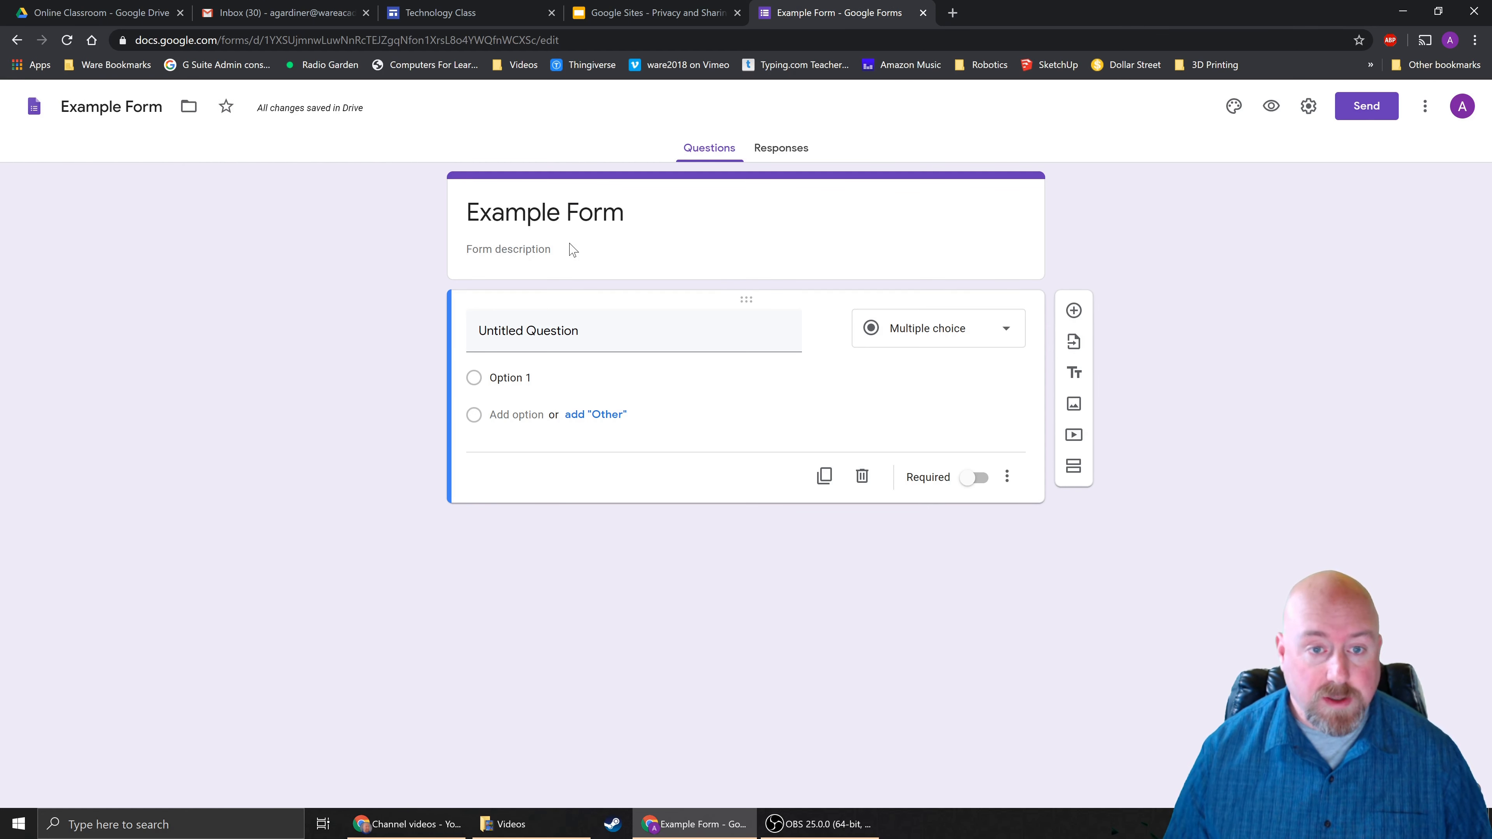
Enter "This is the description" as the form description.
{"action": "left_click", "coordinate": [597, 274]}
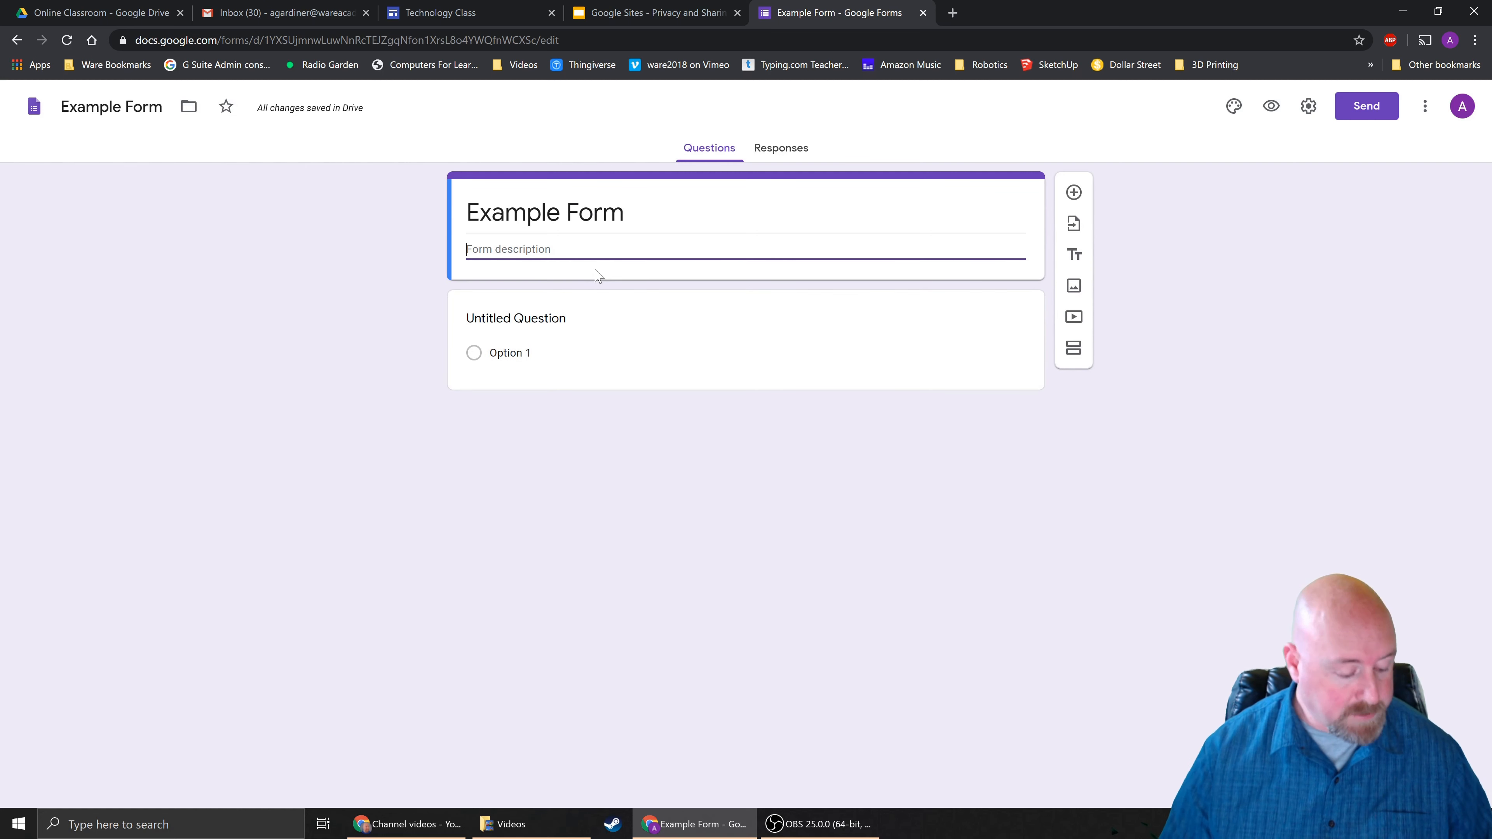
{"action": "type", "text": "This is the description"}
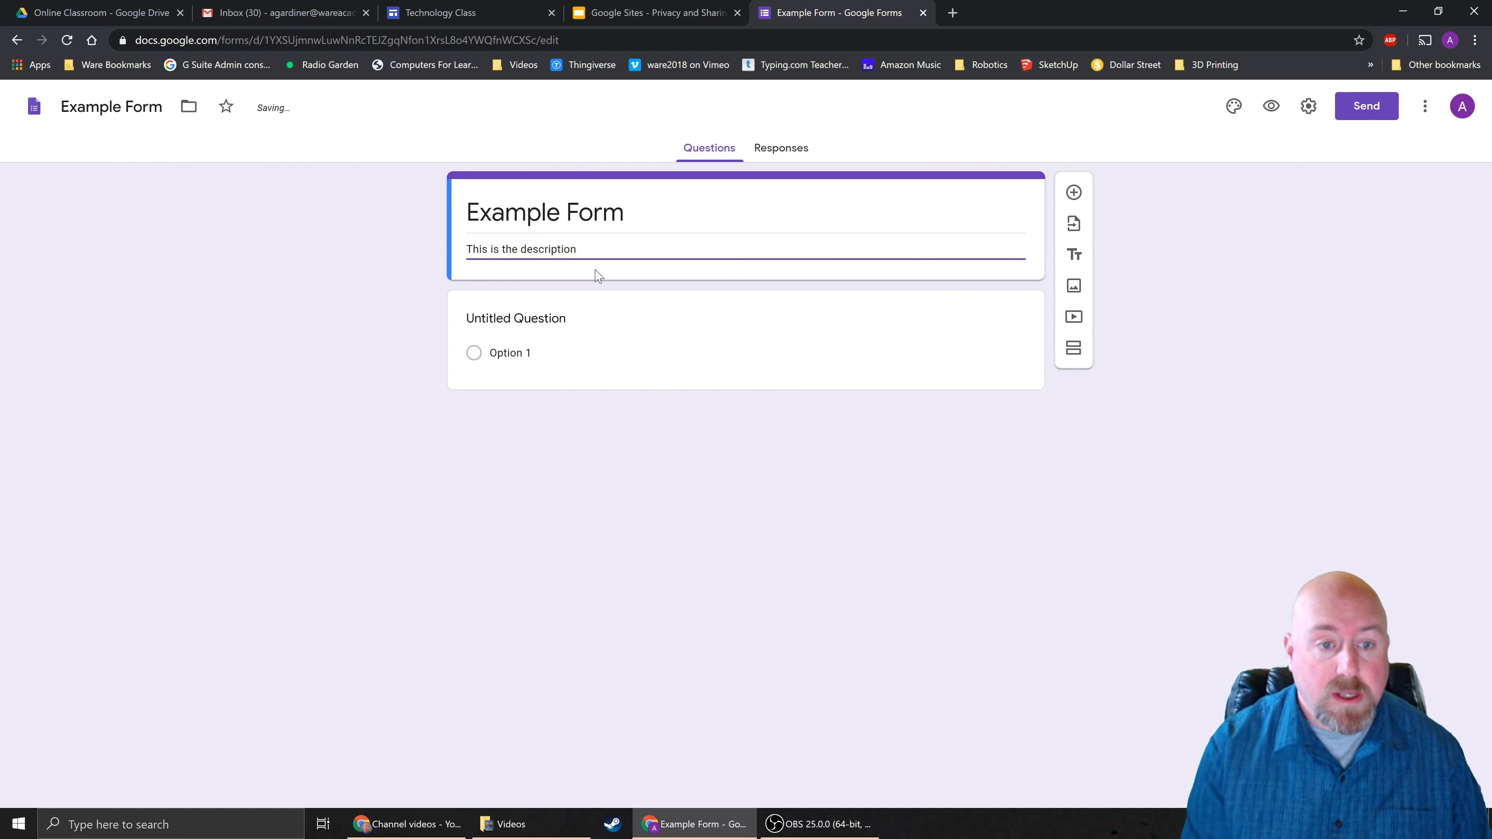
{"action": "left_click", "coordinate": [586, 446]}
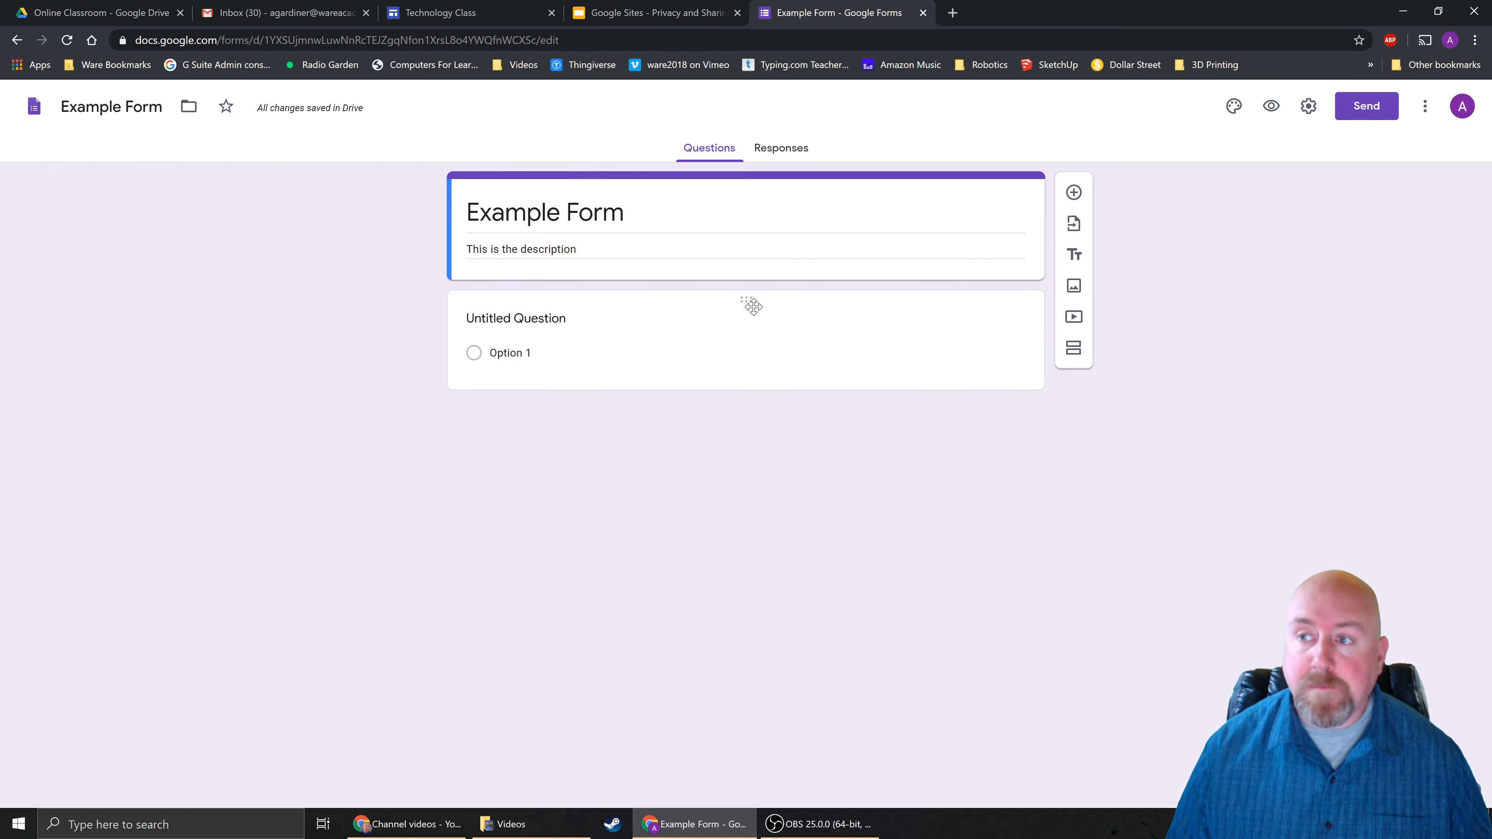
In the form's general settings, remove the restriction to Ware Academy users and leave email address collection off.
{"action": "left_click", "coordinate": [1306, 106]}
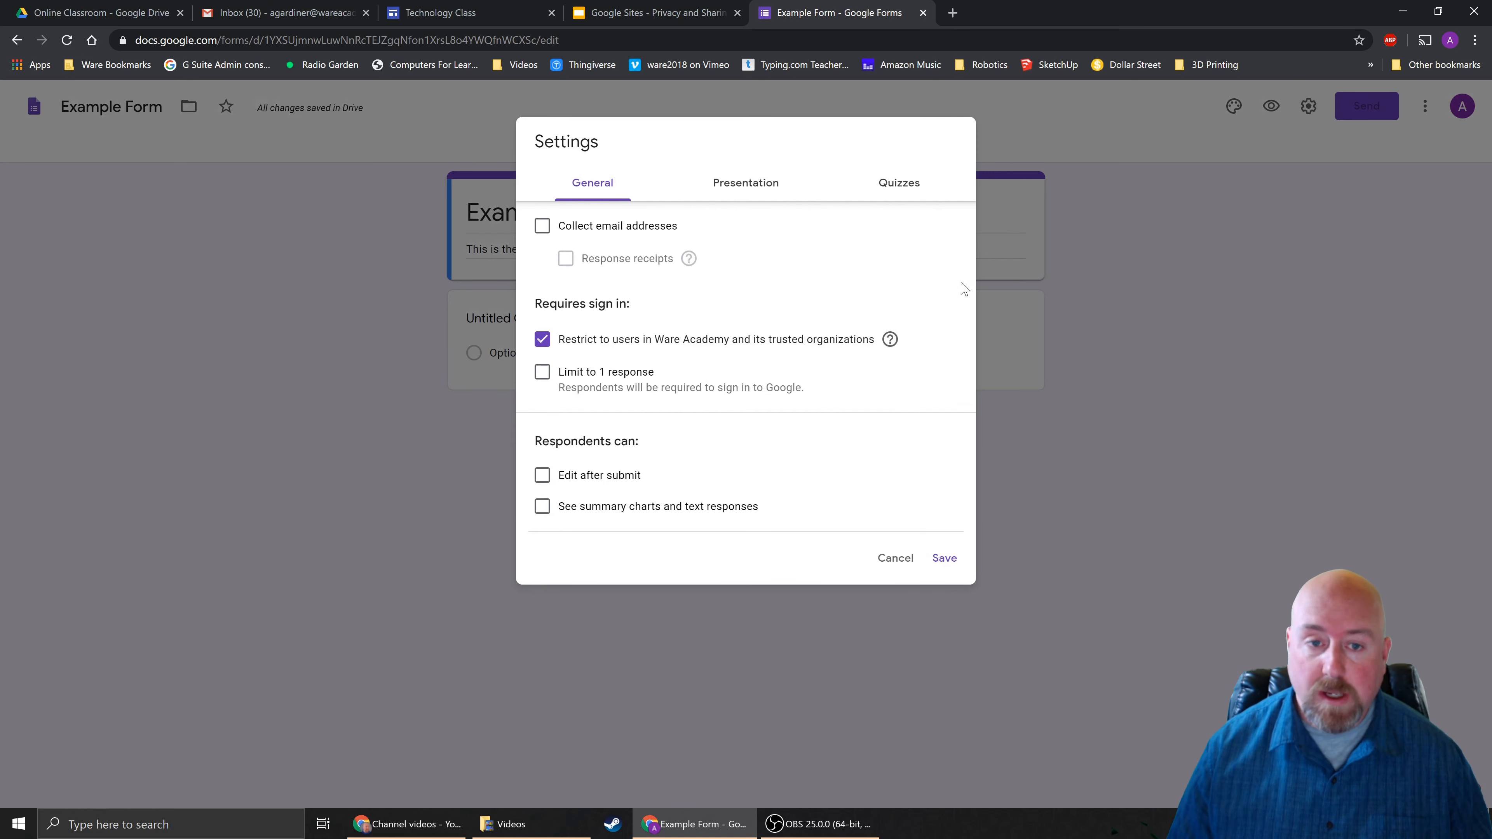
{"action": "left_click", "coordinate": [541, 227]}
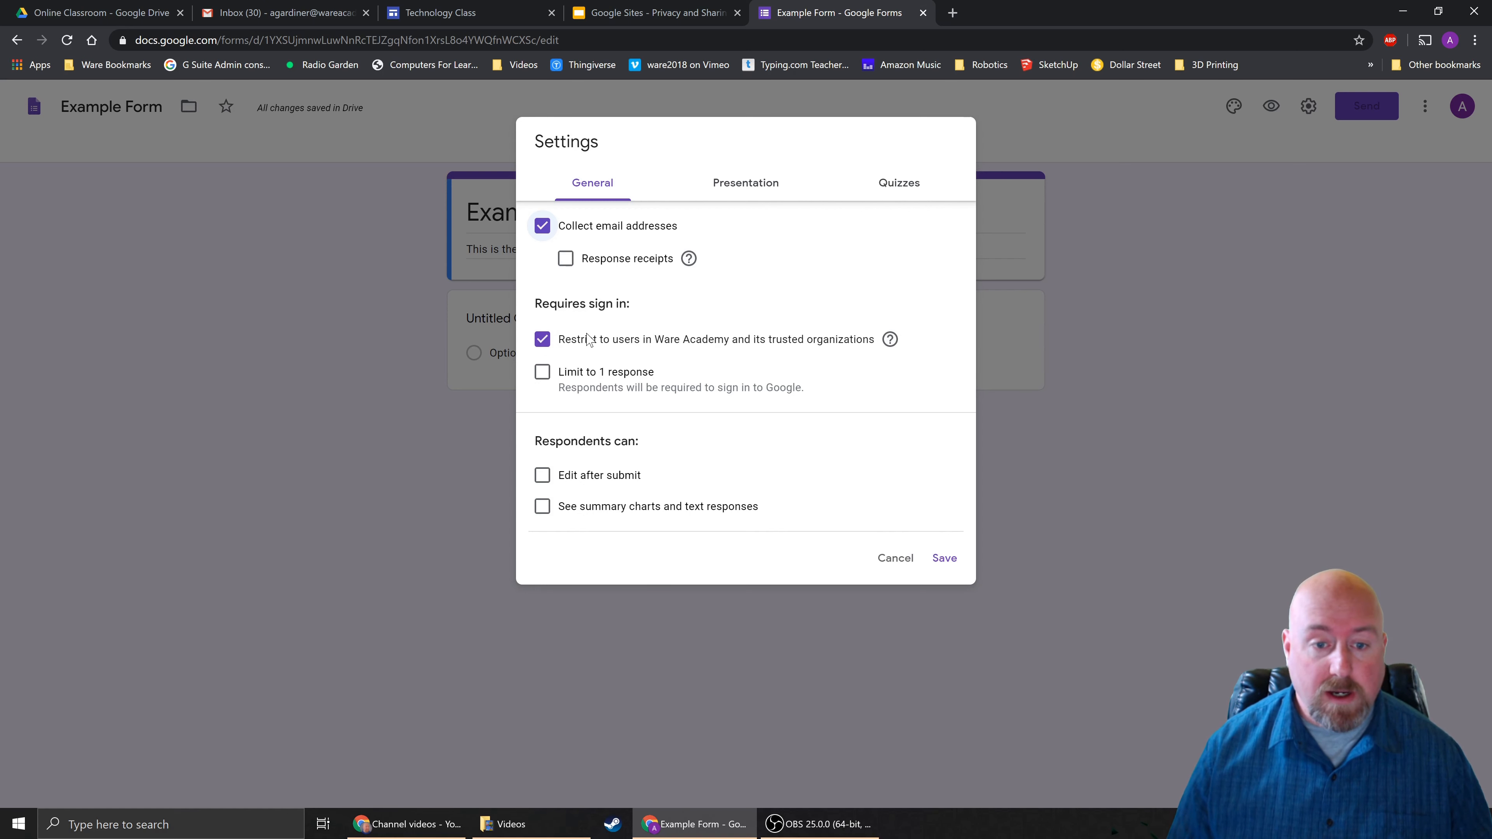
{"action": "left_click", "coordinate": [542, 342]}
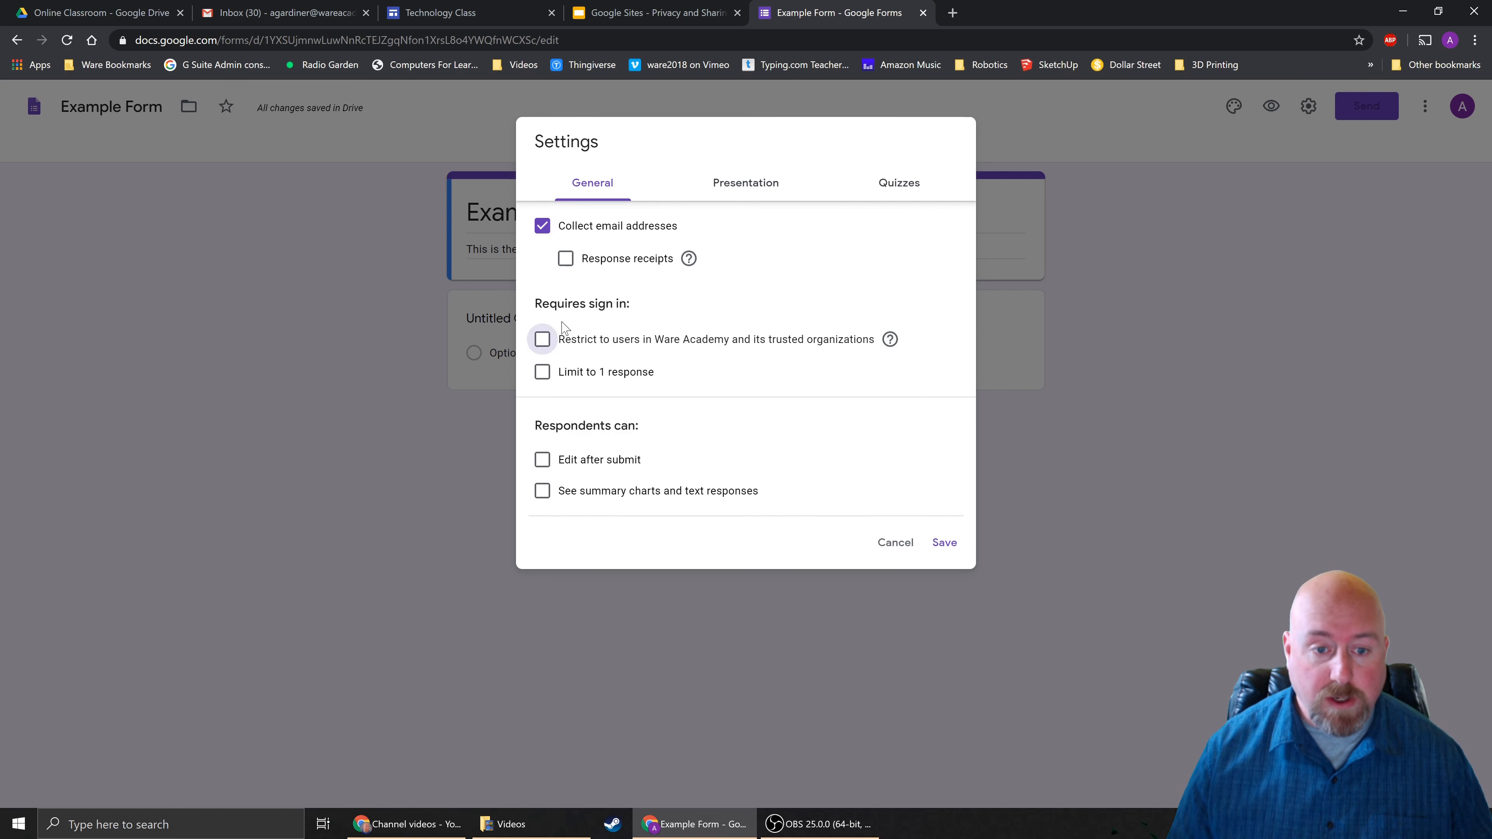
{"action": "left_click", "coordinate": [542, 227]}
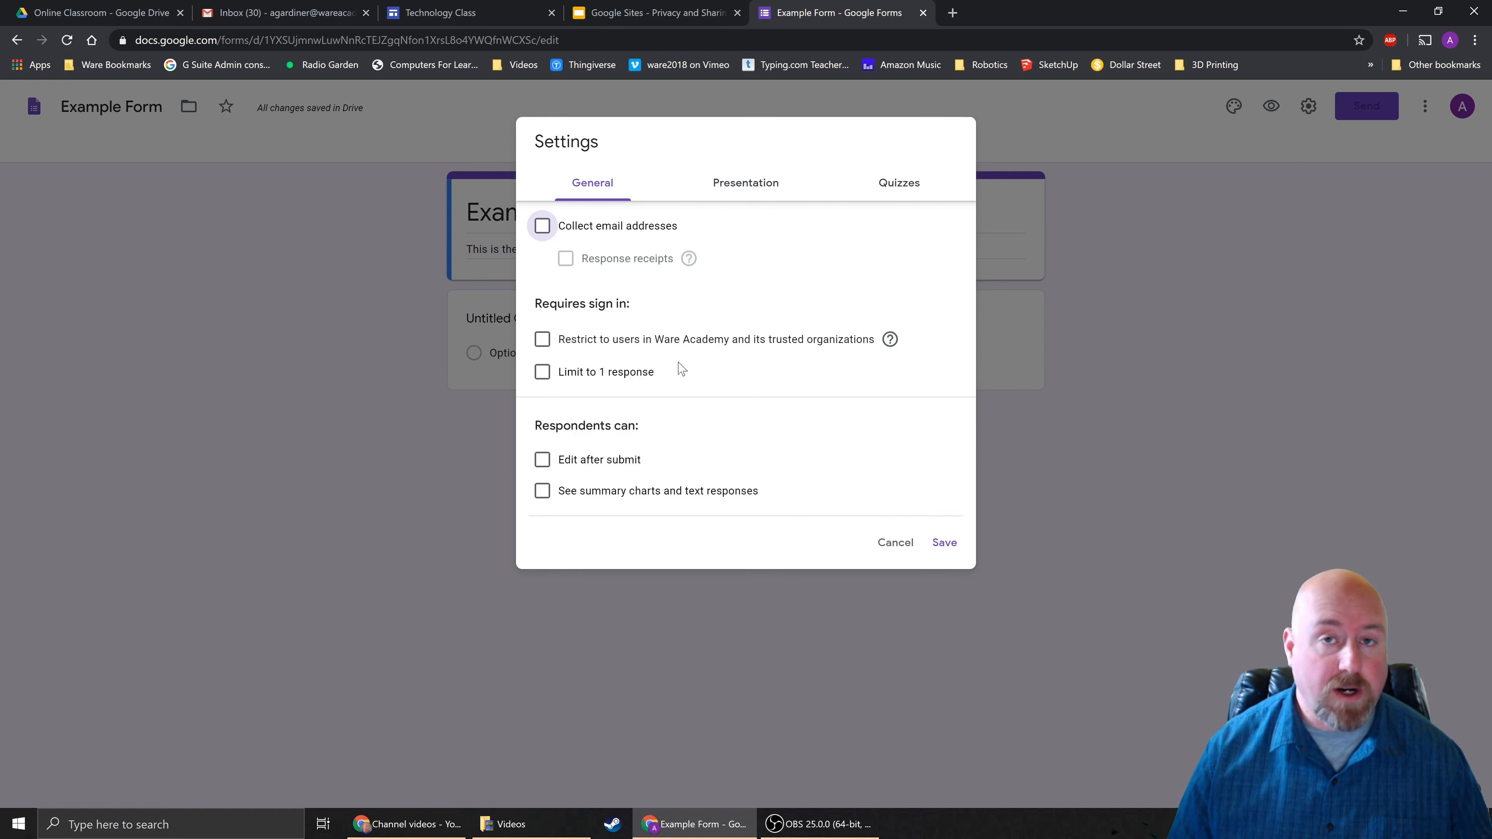
Turn on the Ware Academy restriction, the limit of 1 response, editing after submission and email address collection.
{"action": "left_click", "coordinate": [644, 342]}
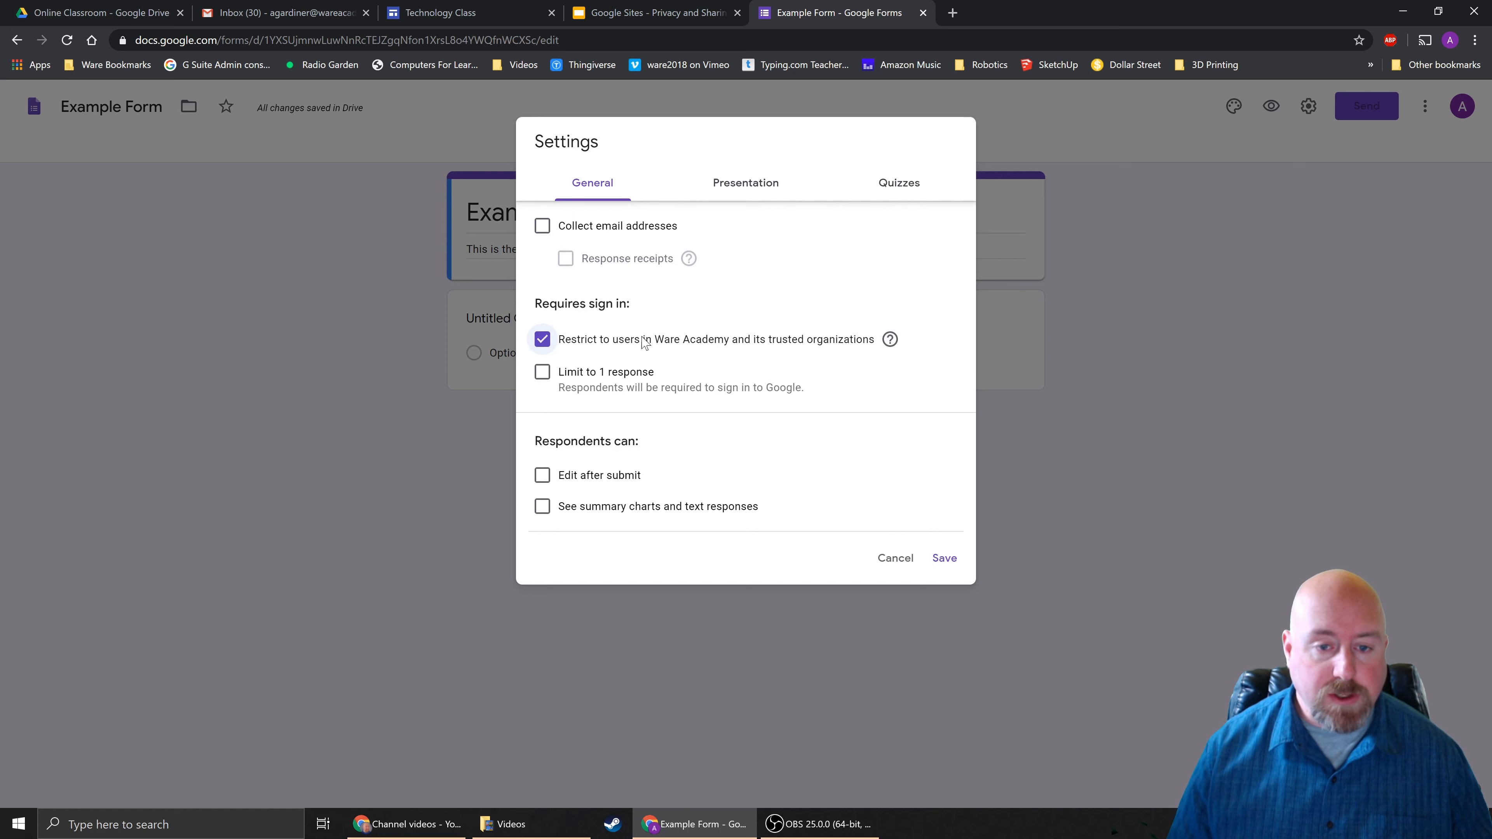
{"action": "left_click", "coordinate": [543, 375]}
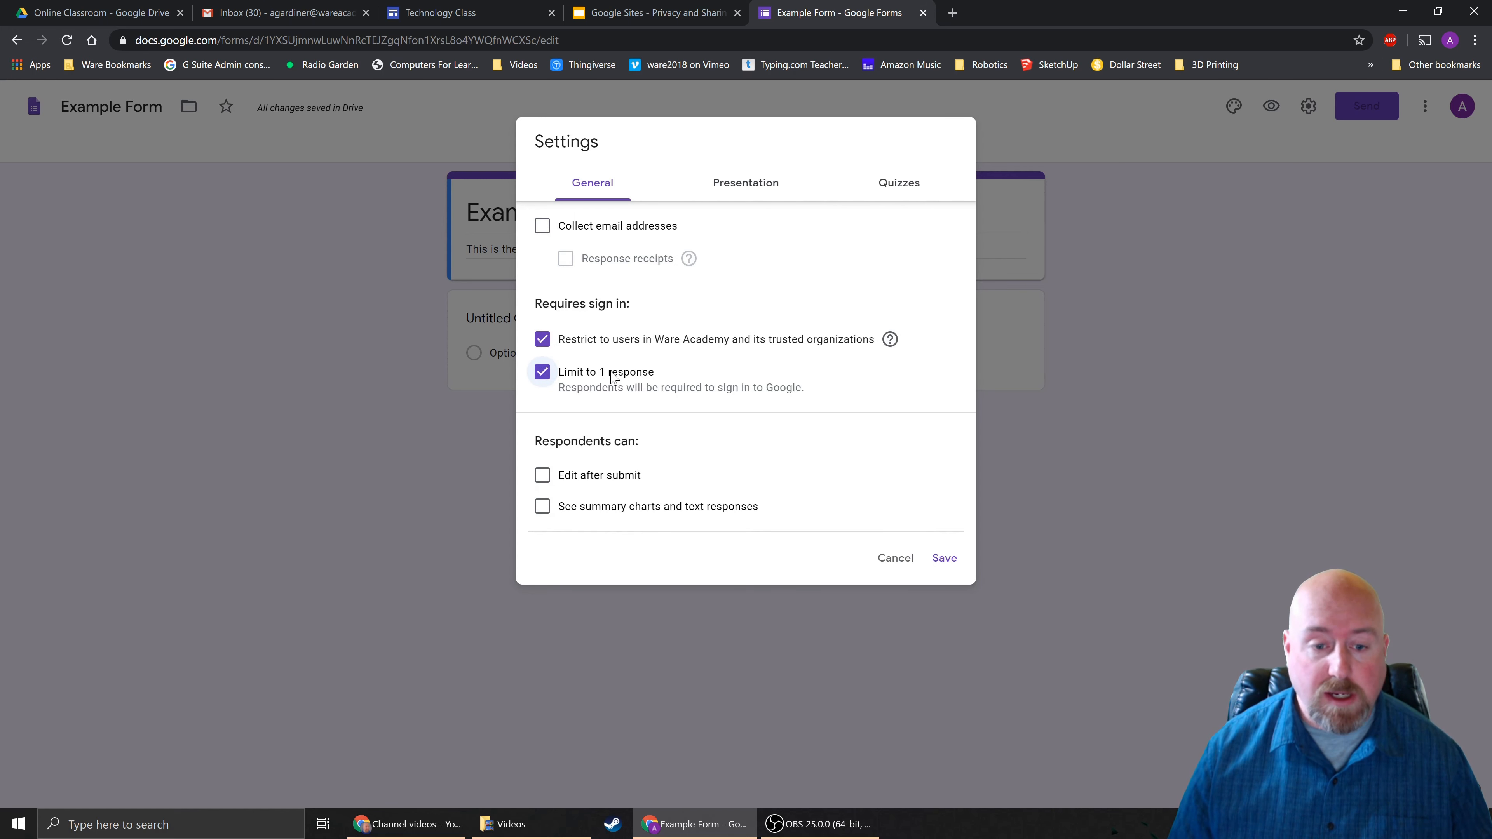
{"action": "left_click", "coordinate": [543, 477]}
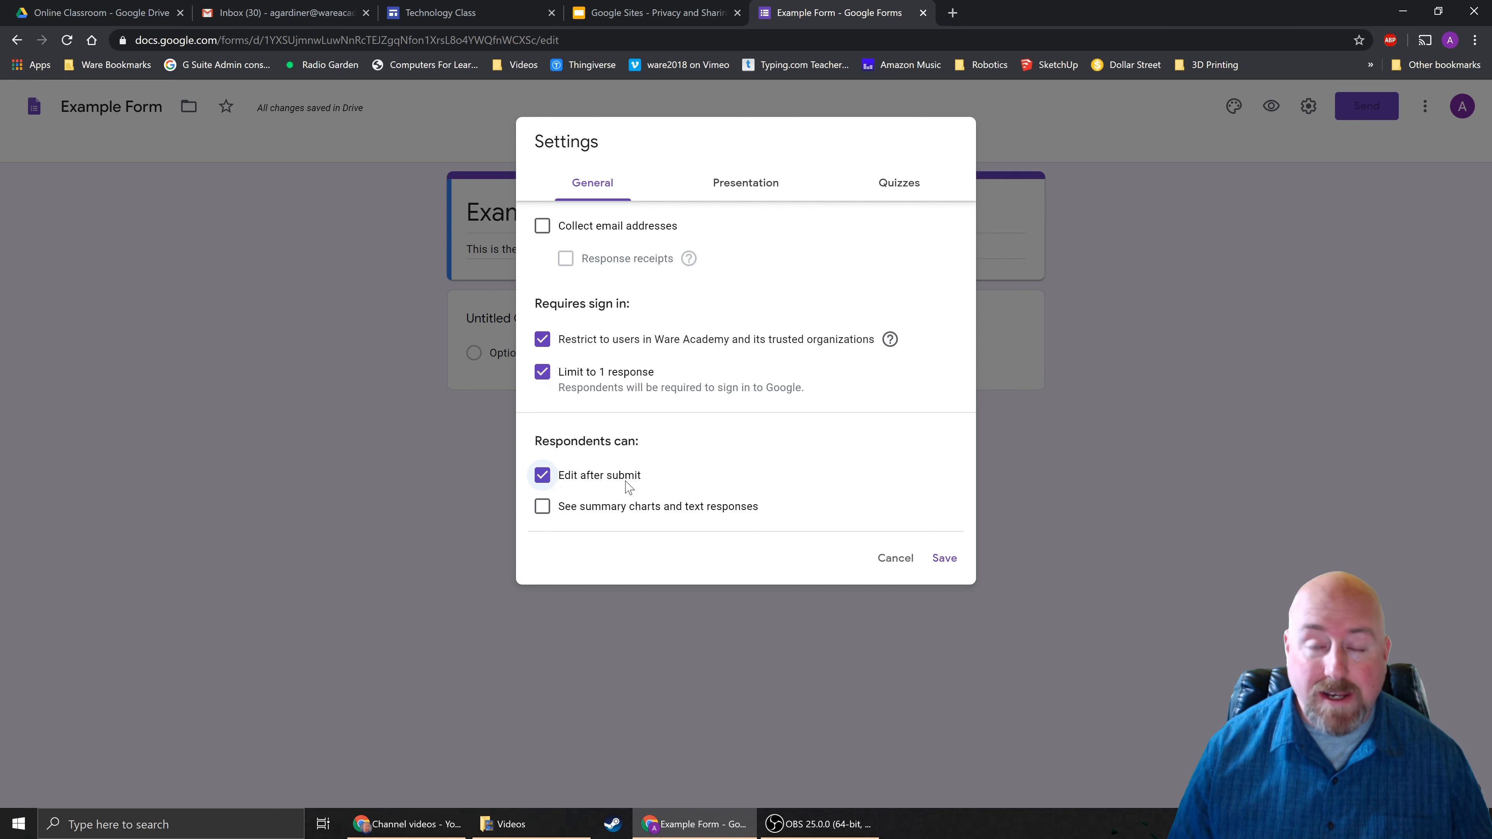
{"action": "left_click", "coordinate": [543, 228]}
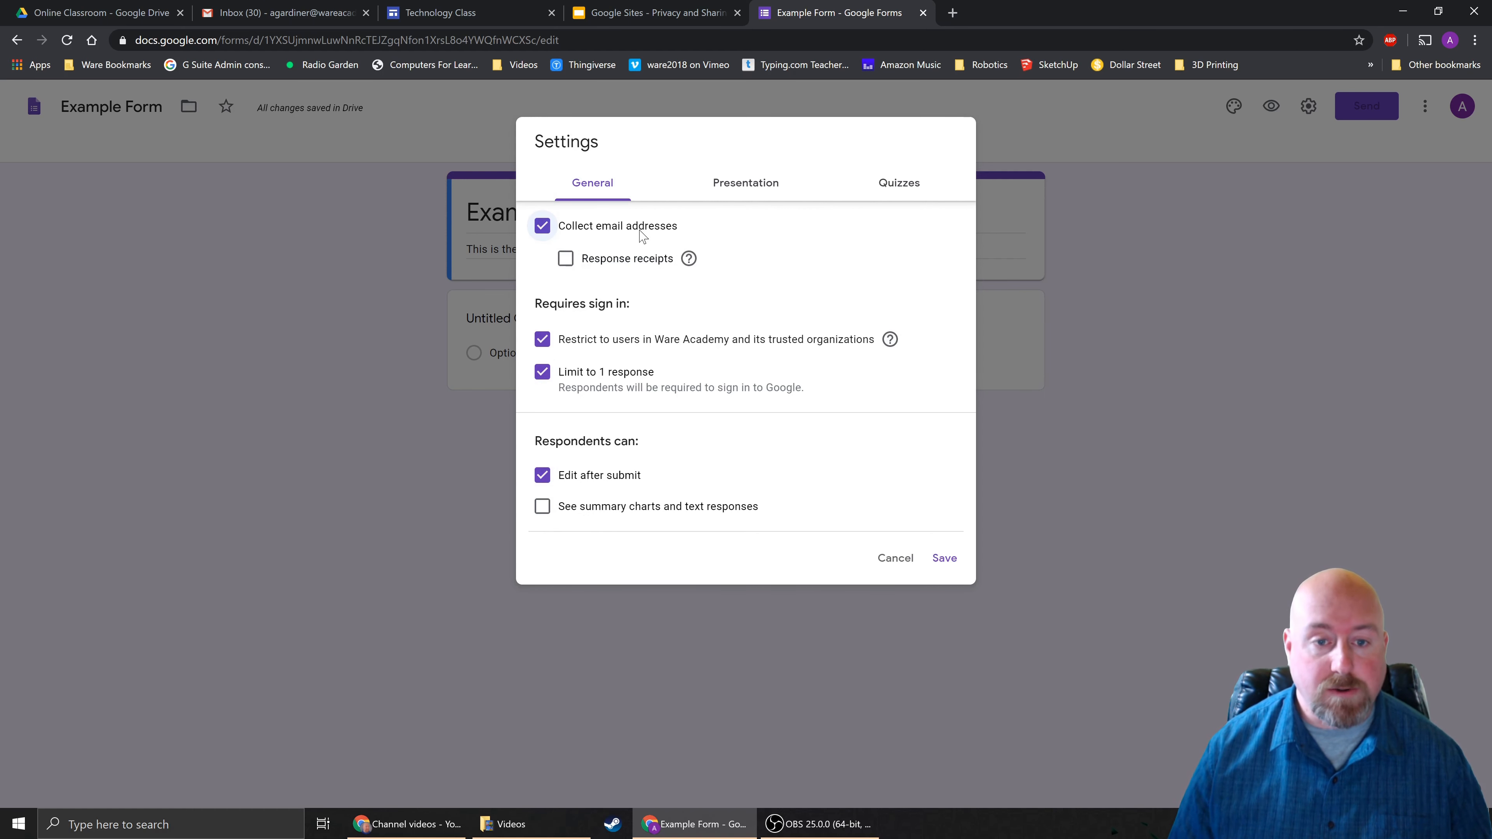
Turn off email address collection, the Ware Academy restriction, the 1-response limit and editing after submission.
{"action": "left_click", "coordinate": [542, 226]}
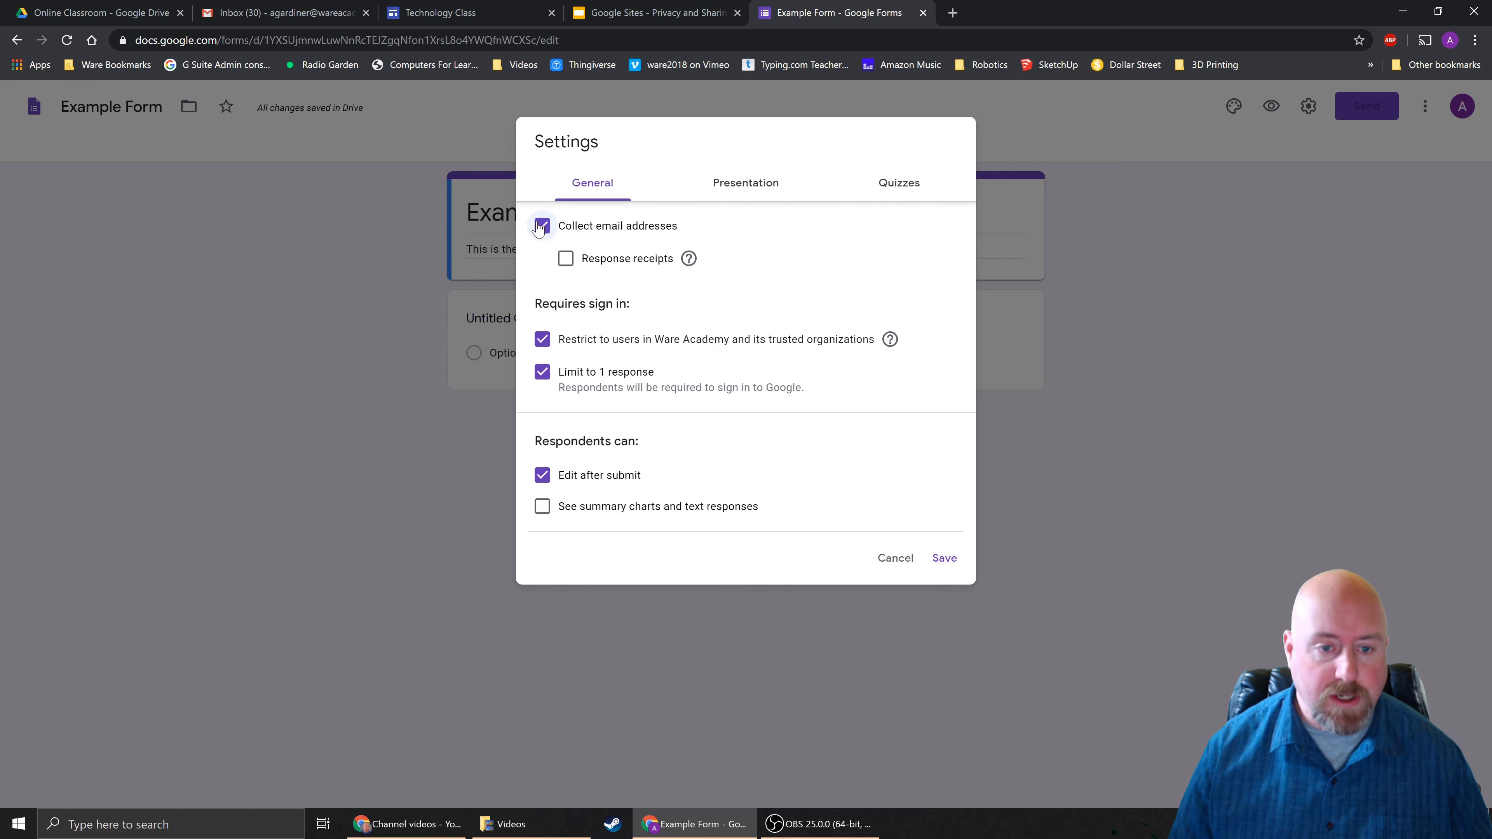
{"action": "left_click", "coordinate": [542, 340]}
{"action": "left_click", "coordinate": [542, 372]}
{"action": "left_click", "coordinate": [542, 460]}
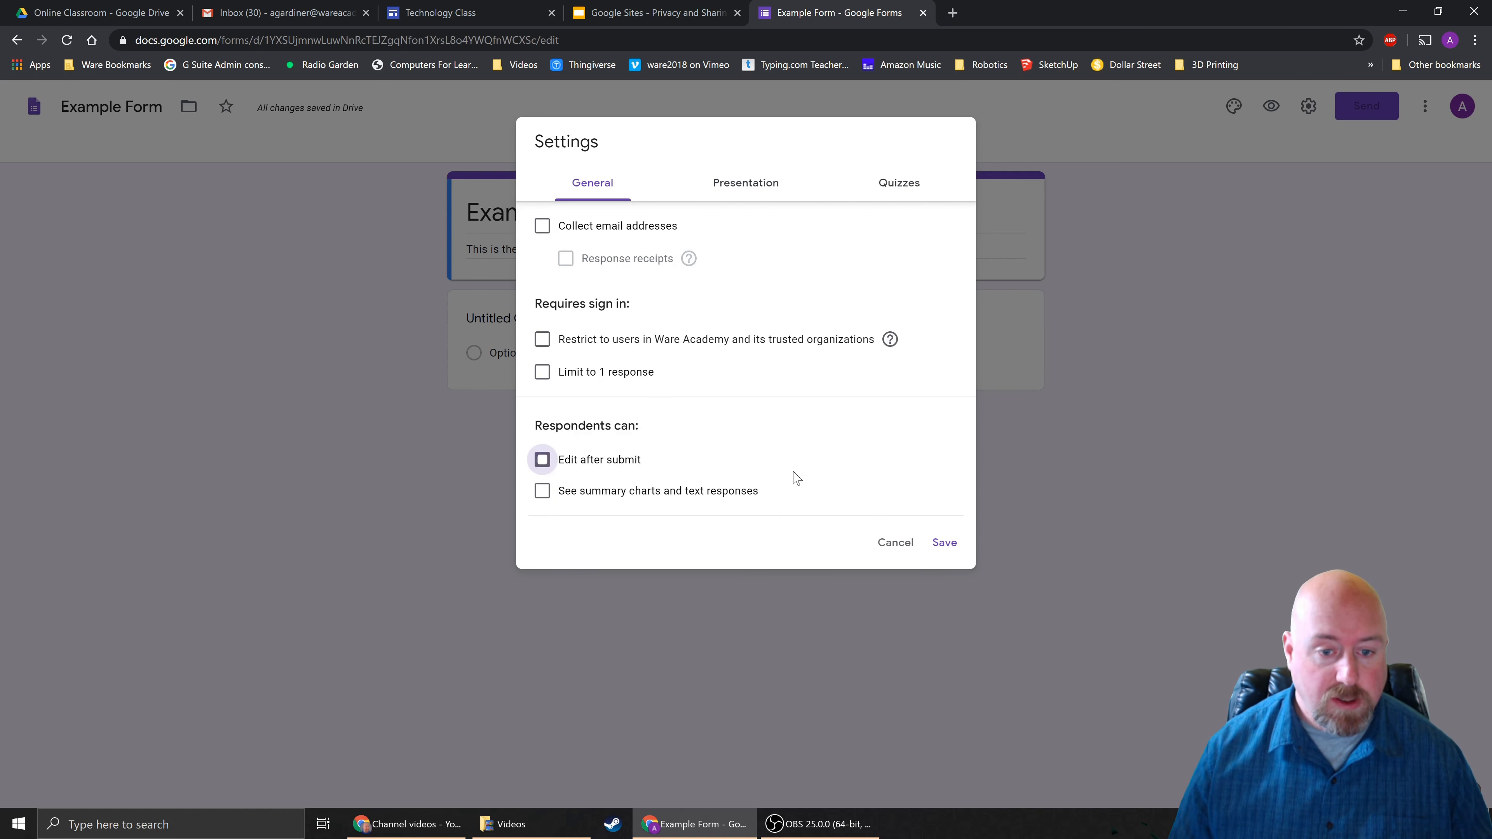
Review the form's presentation settings, including question shuffling and the confirmation message.
{"action": "left_click", "coordinate": [761, 192]}
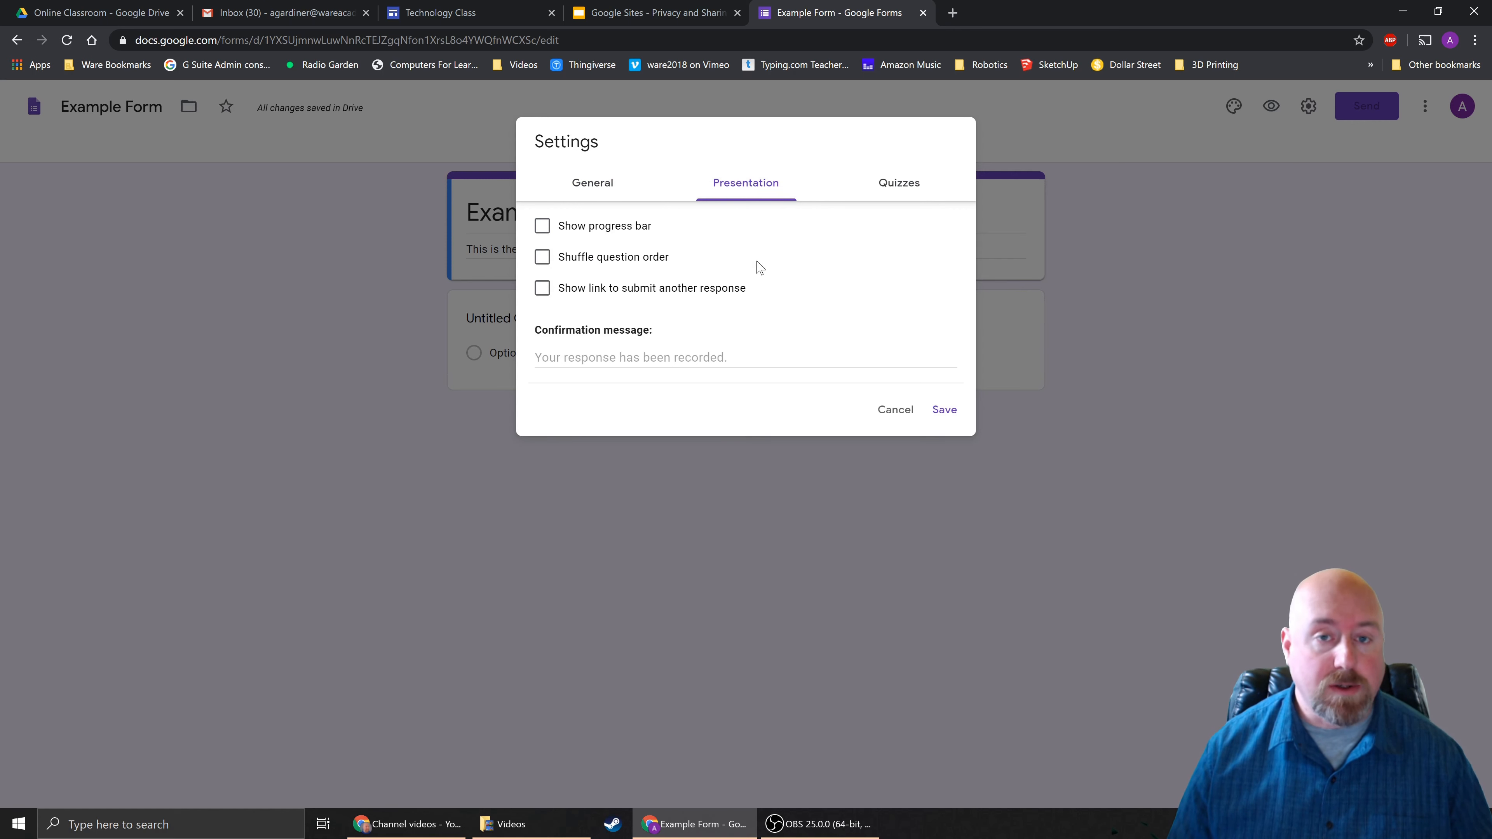
{"action": "left_click", "coordinate": [542, 259]}
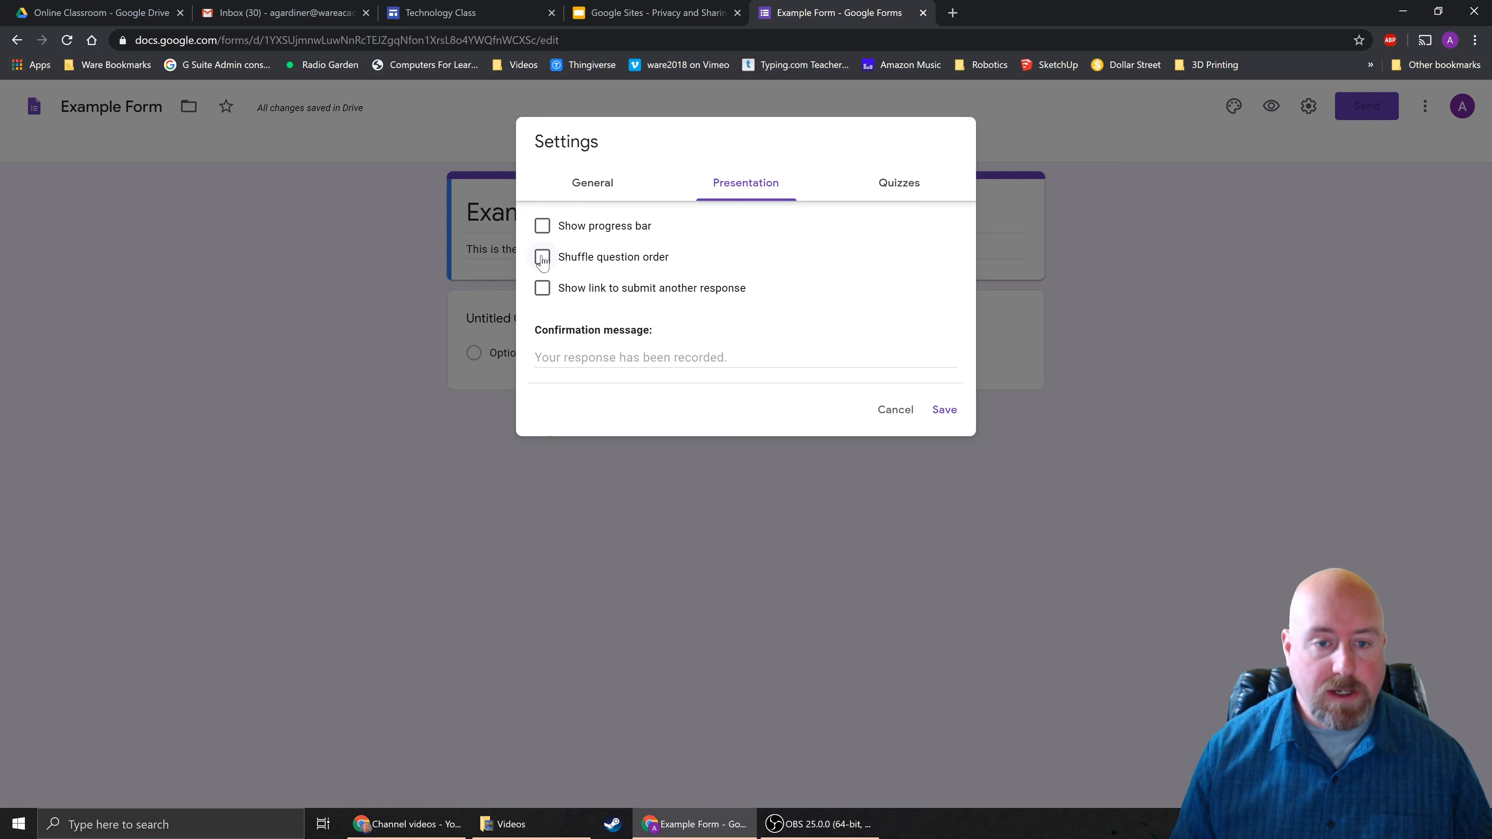
{"action": "left_click", "coordinate": [546, 261]}
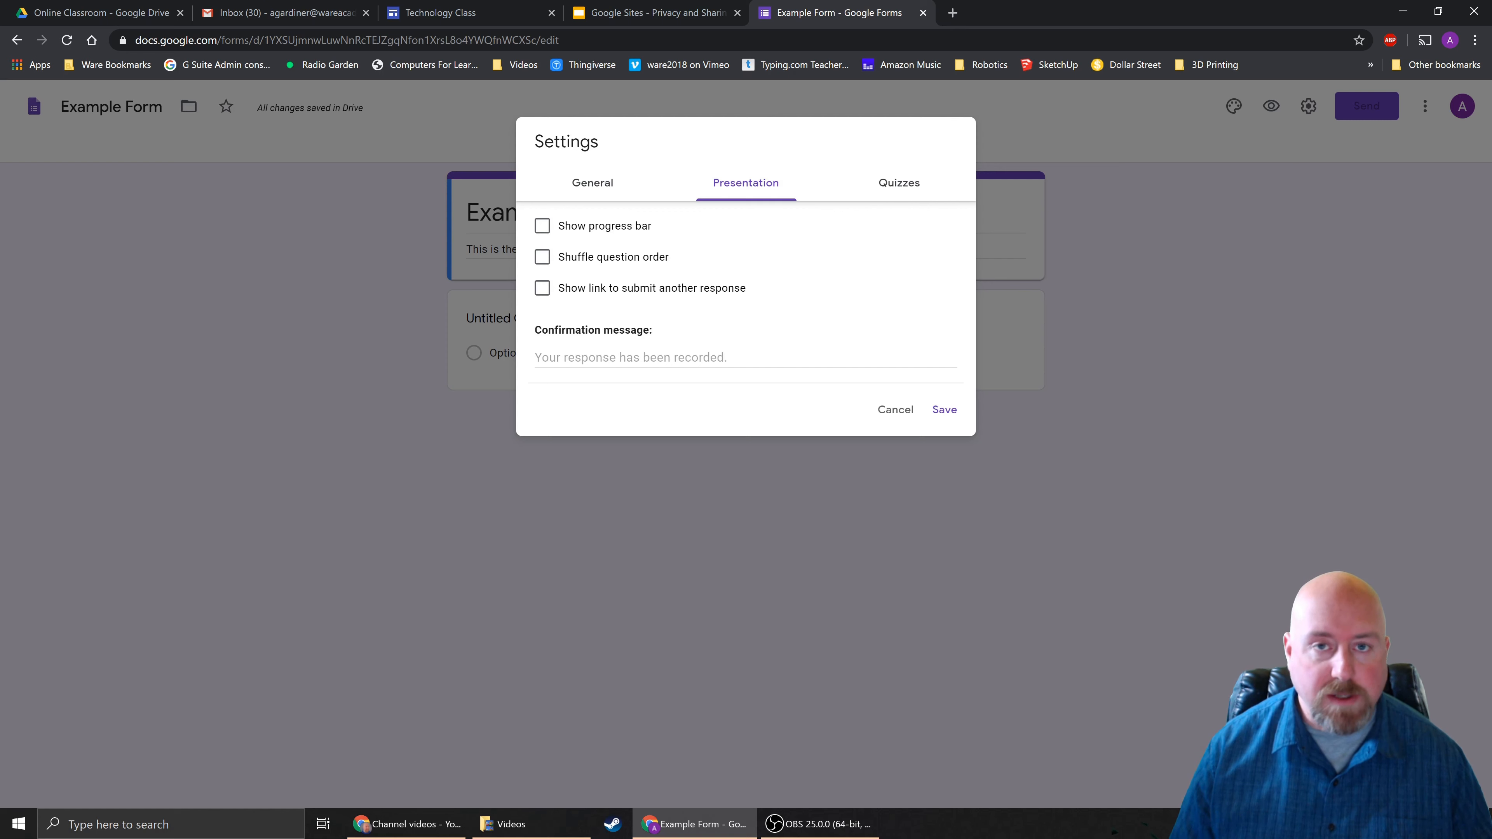
{"action": "left_click", "coordinate": [665, 360]}
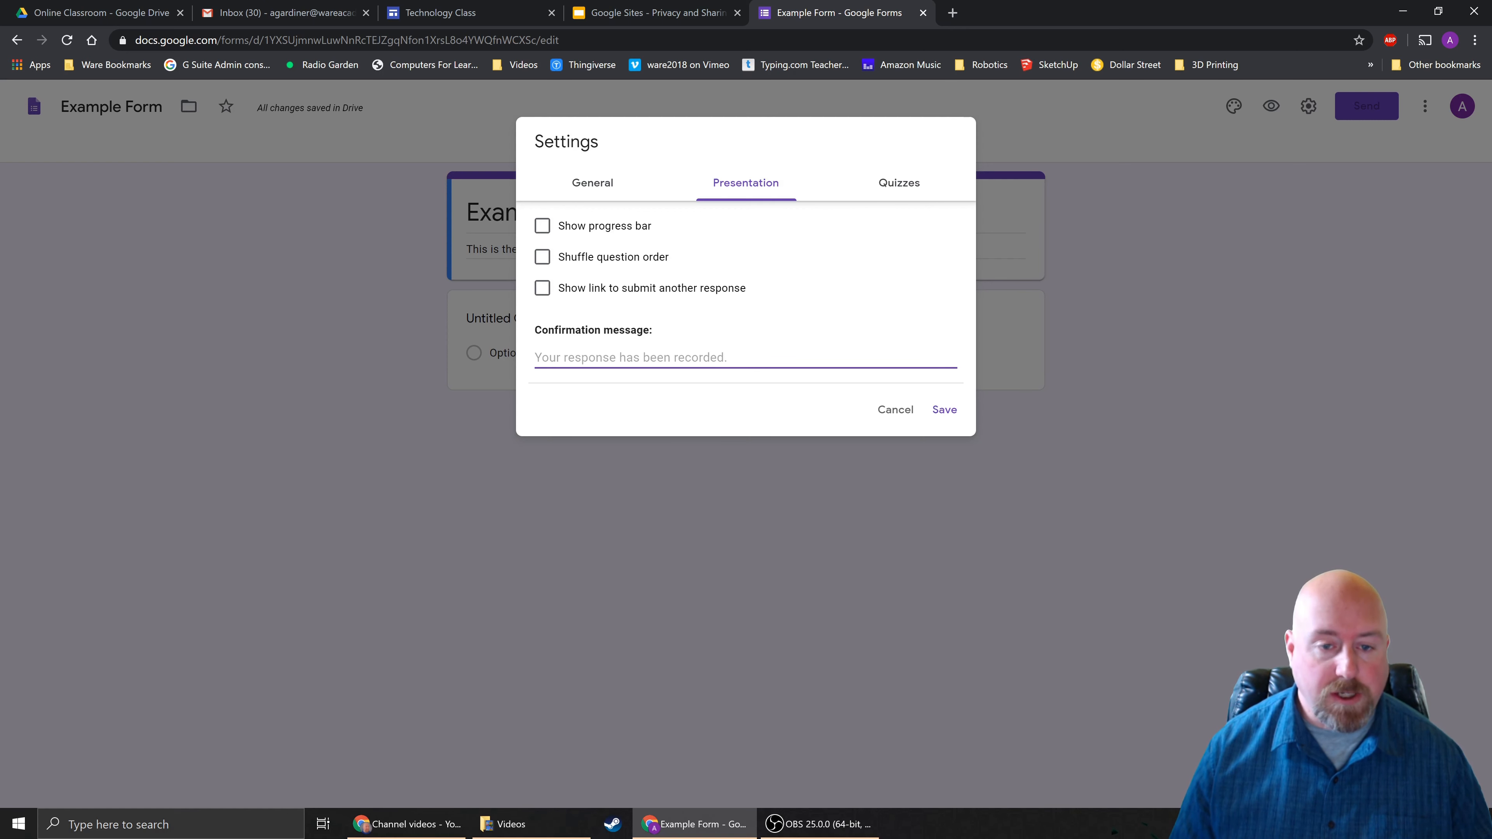
Make the form a quiz in the quiz settings and save the settings.
{"action": "left_click", "coordinate": [898, 185]}
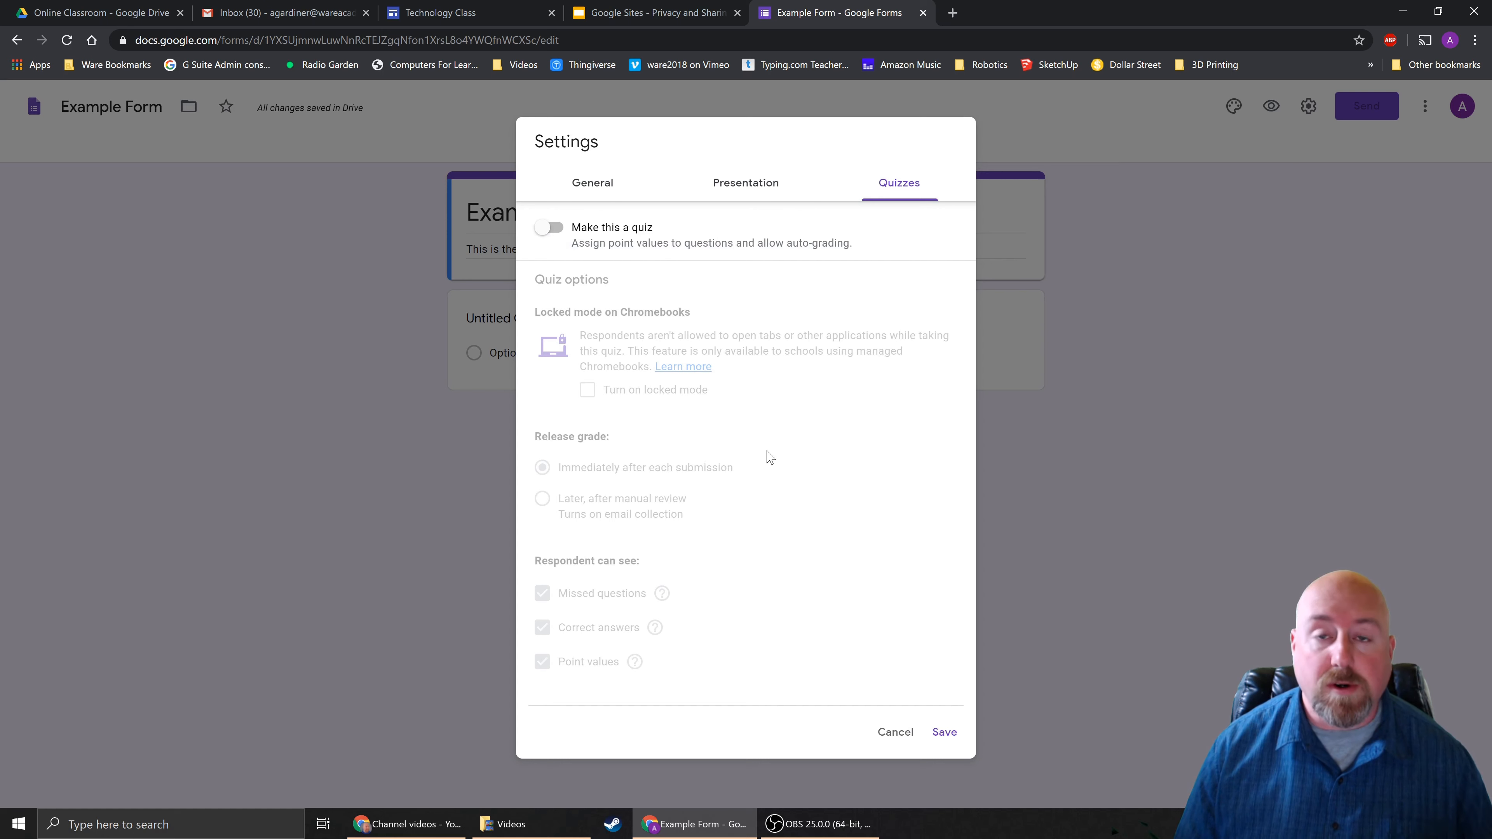
{"action": "left_click", "coordinate": [551, 229]}
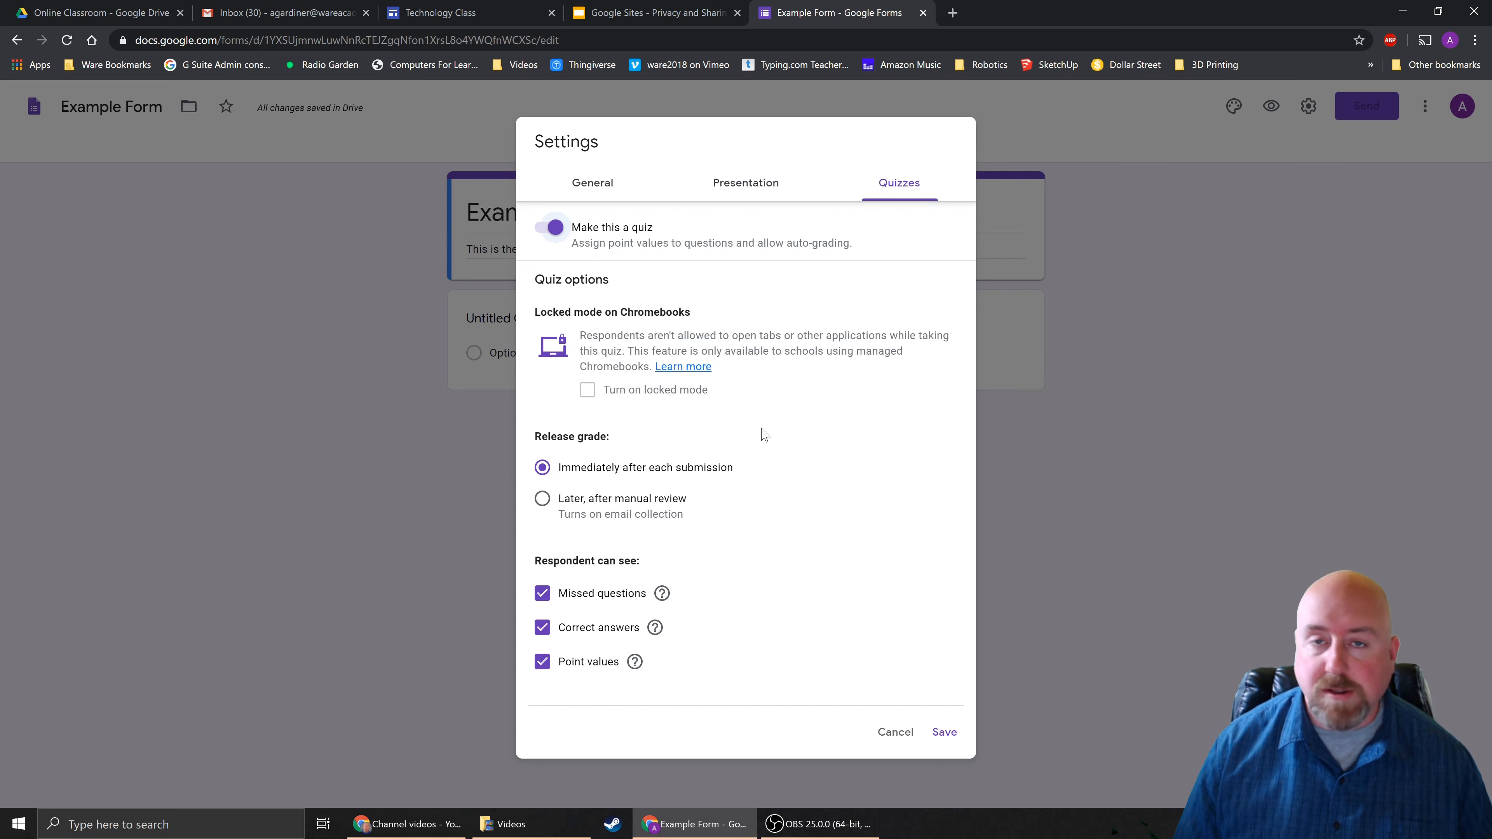
{"action": "left_click", "coordinate": [943, 735]}
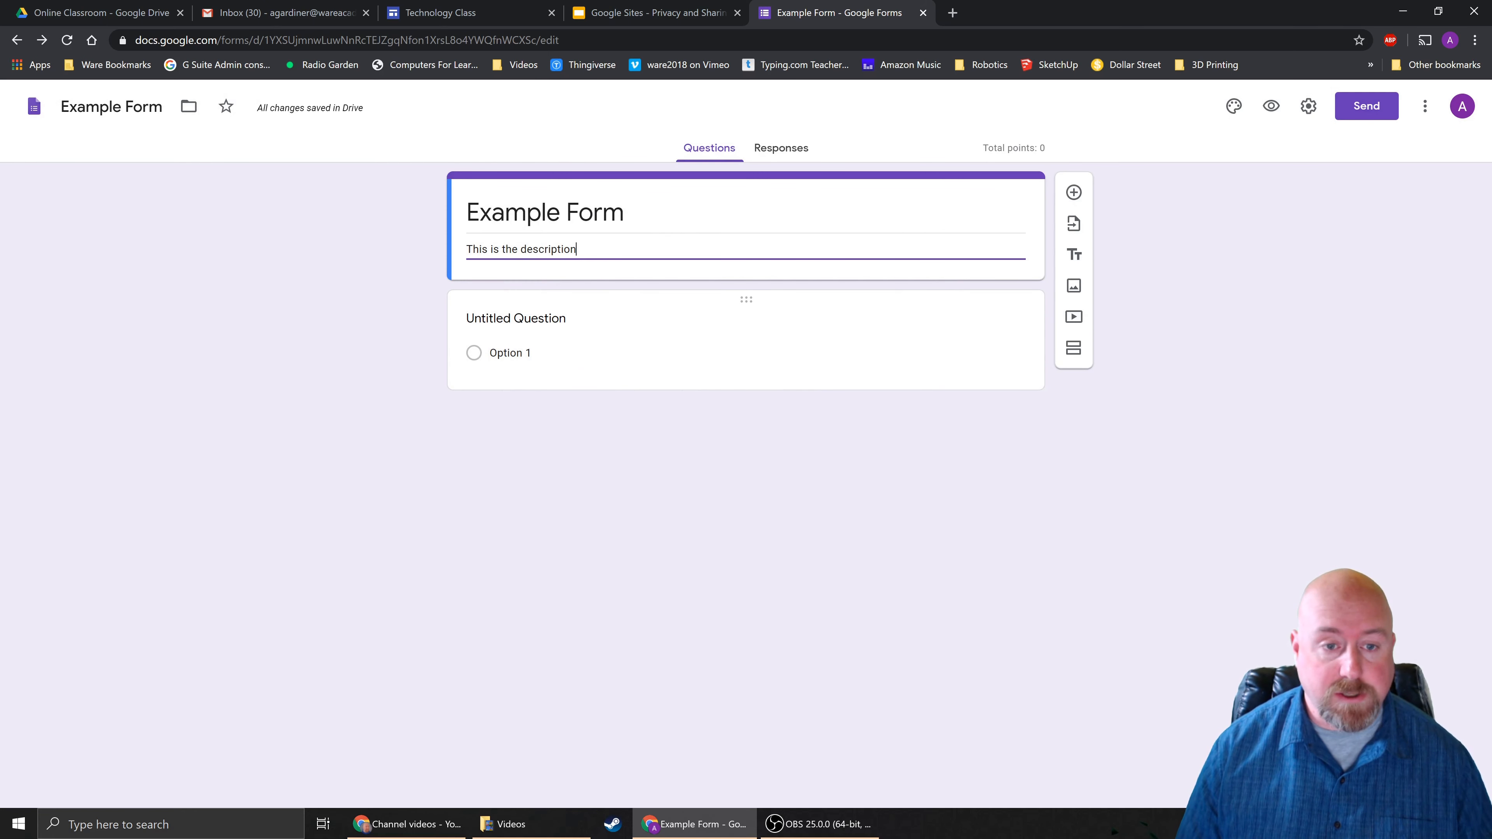
Clear the placeholder title of the first question.
{"action": "left_click", "coordinate": [516, 318]}
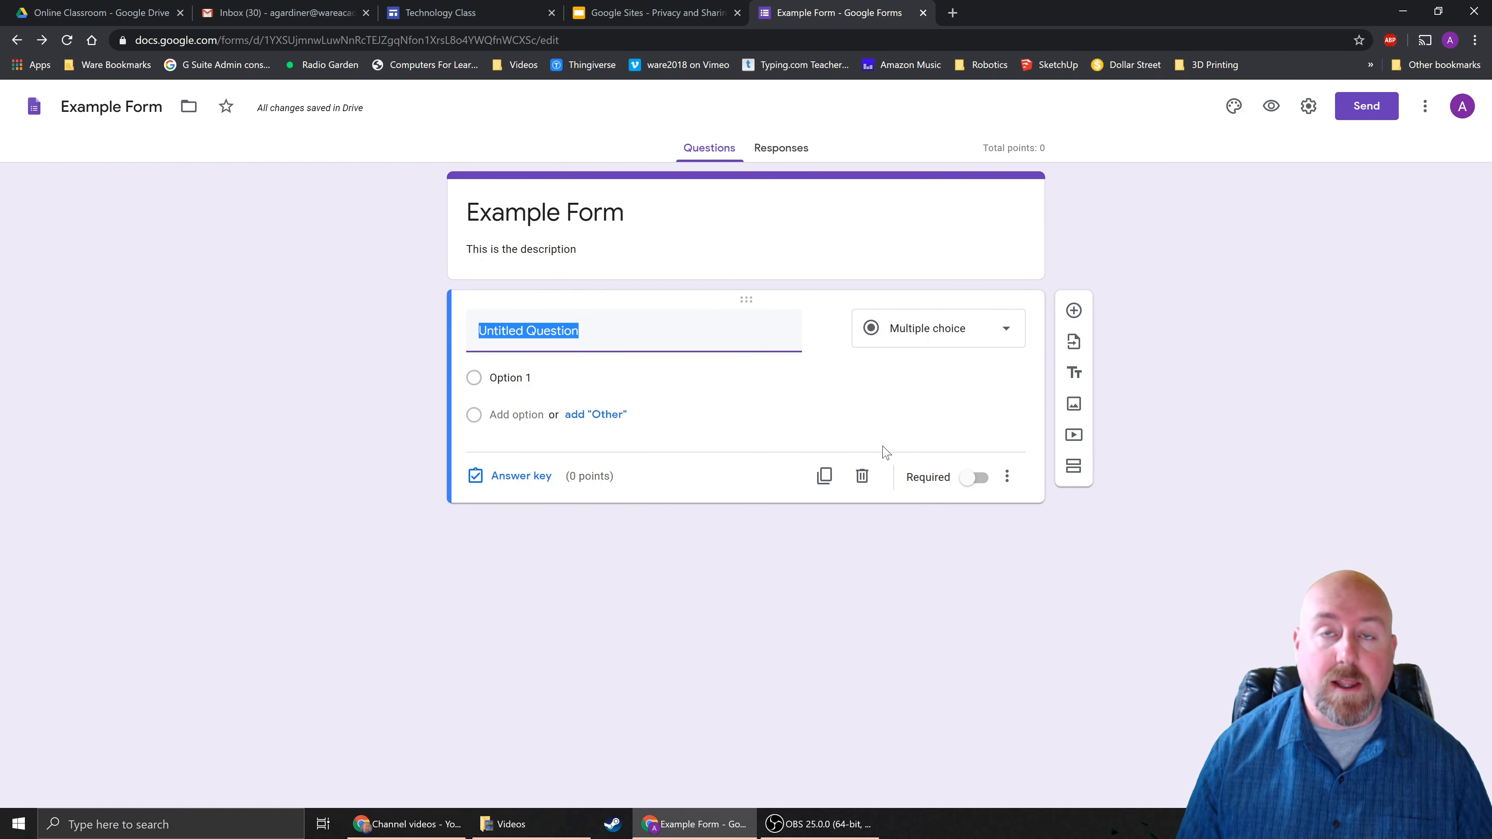
{"action": "key", "text": "BackSpace"}
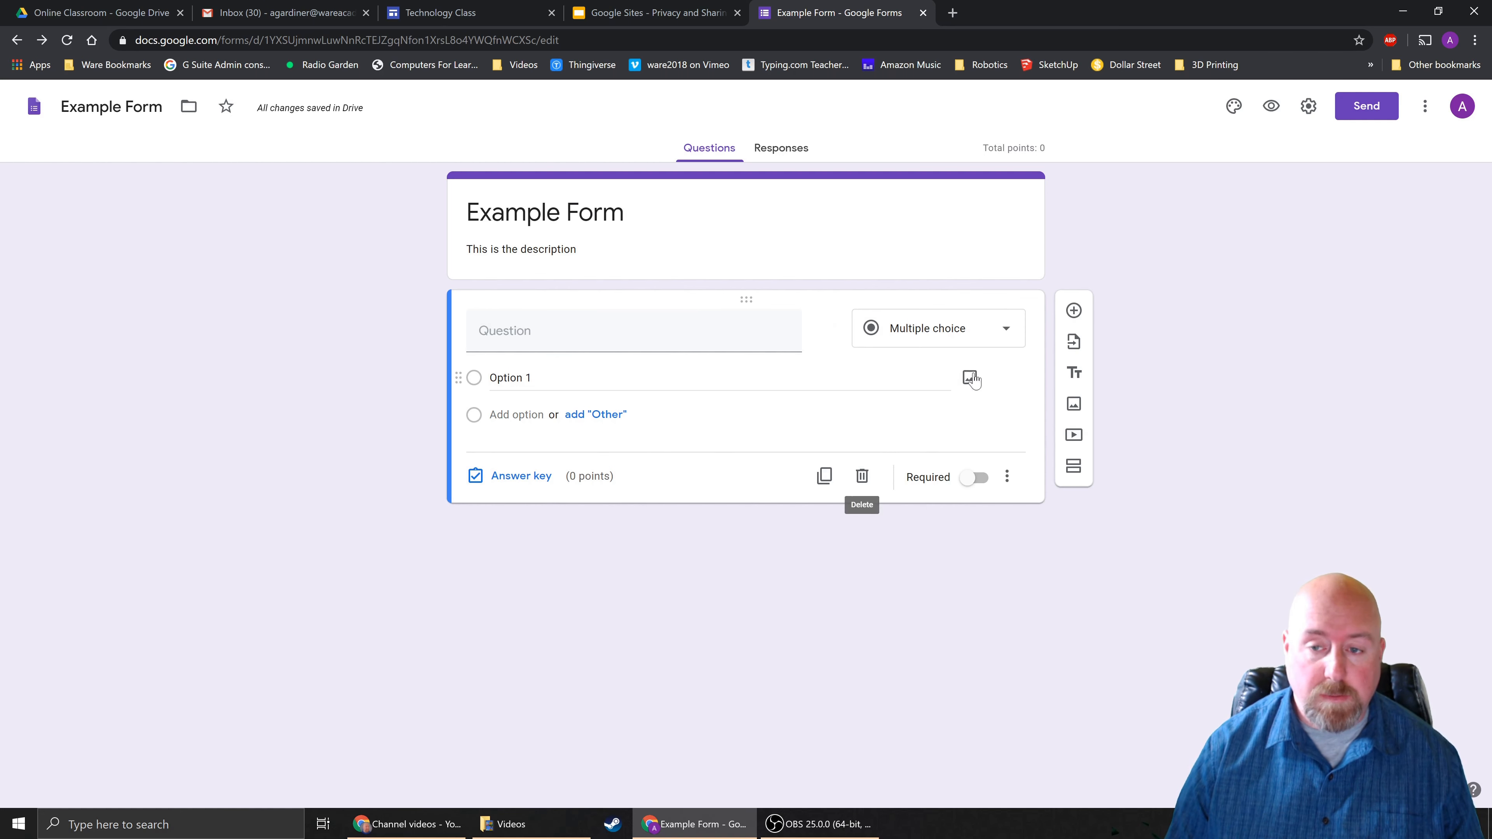
Try the short answer and paragraph types on the question, and return it to multiple choice.
{"action": "left_click", "coordinate": [1008, 334]}
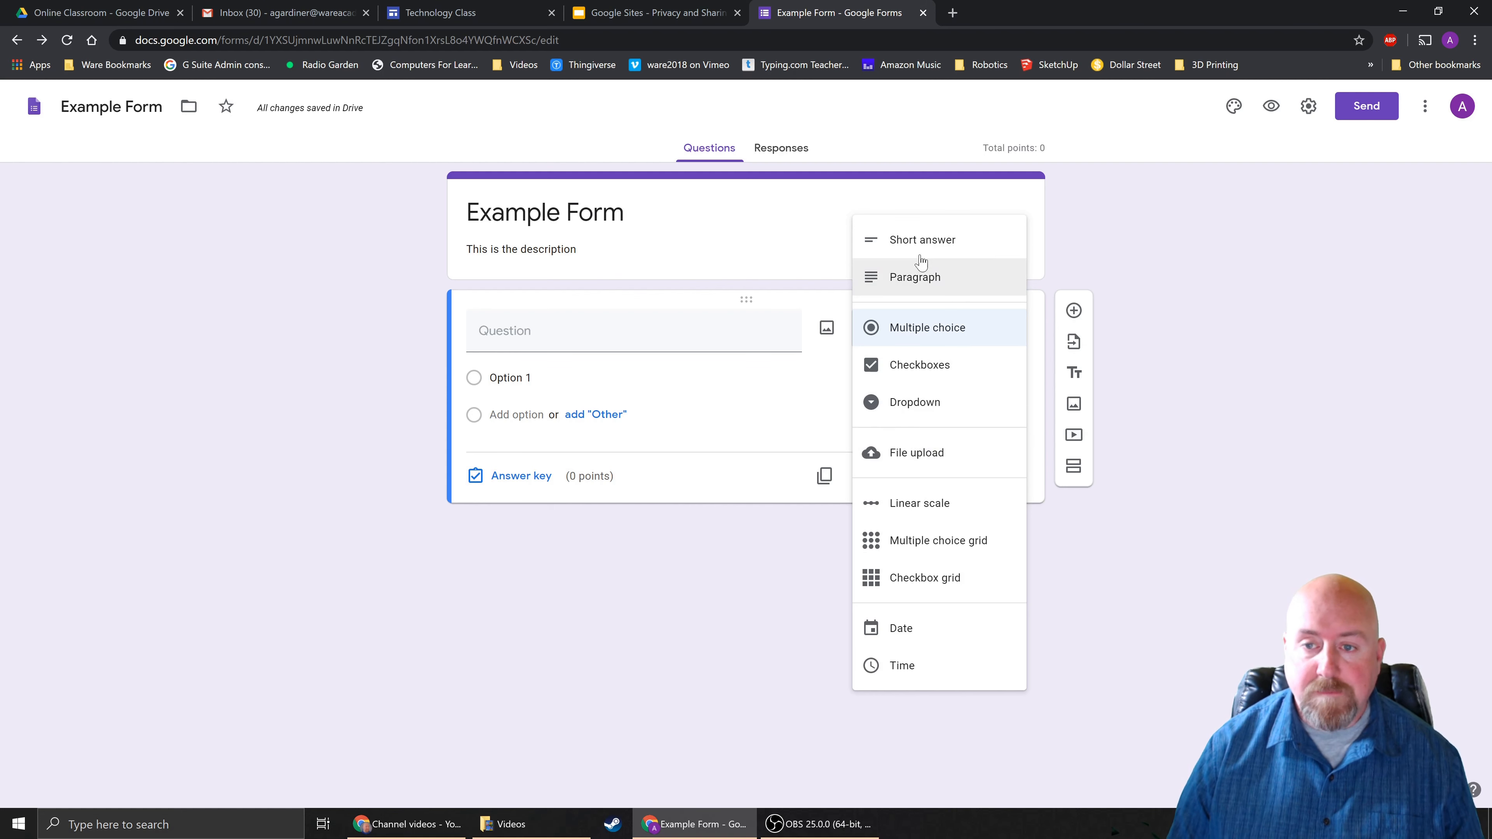
{"action": "left_click", "coordinate": [913, 244]}
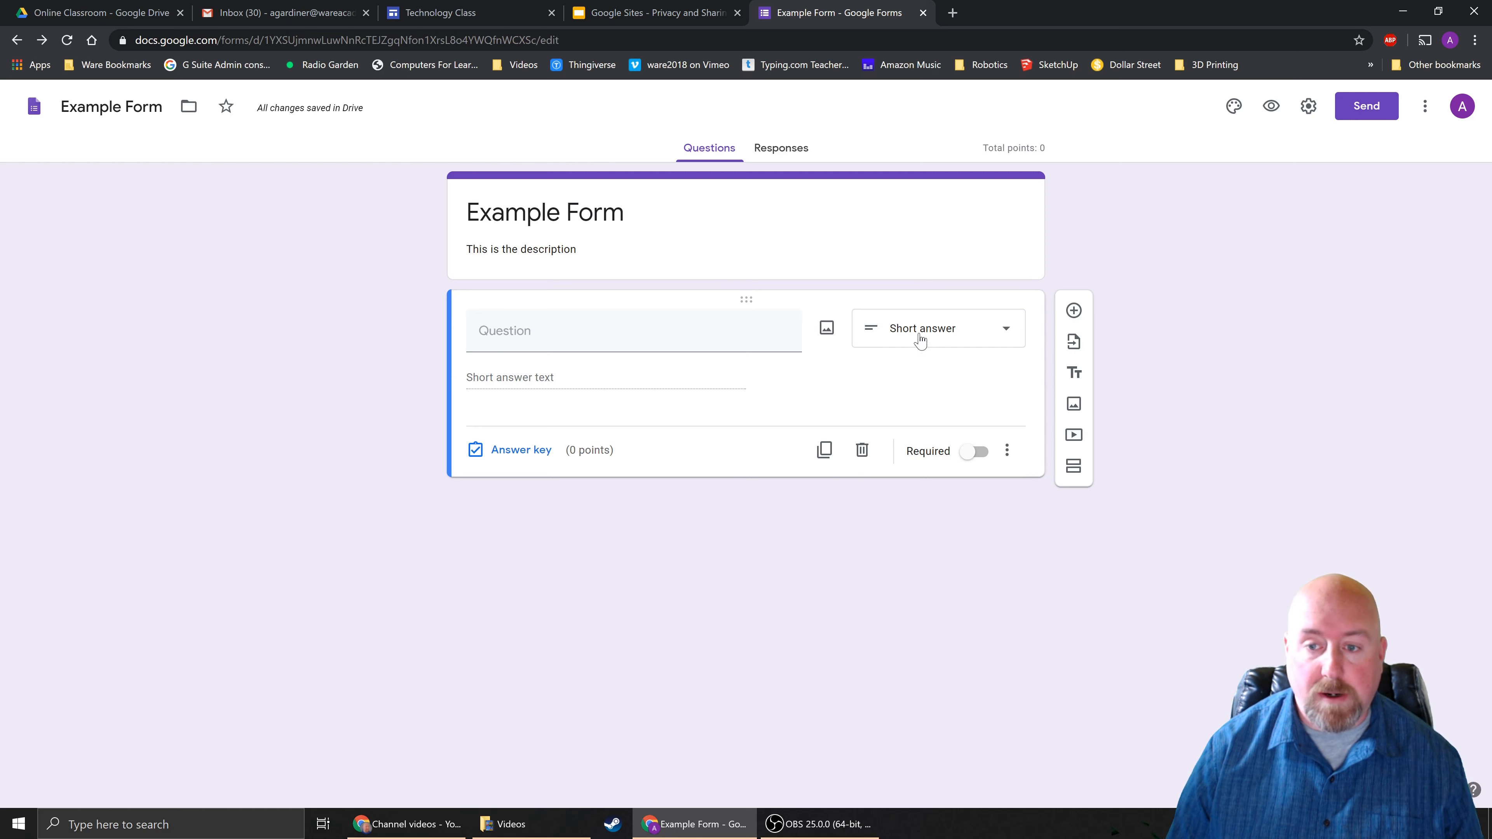
{"action": "left_click", "coordinate": [933, 336]}
{"action": "left_click", "coordinate": [908, 380]}
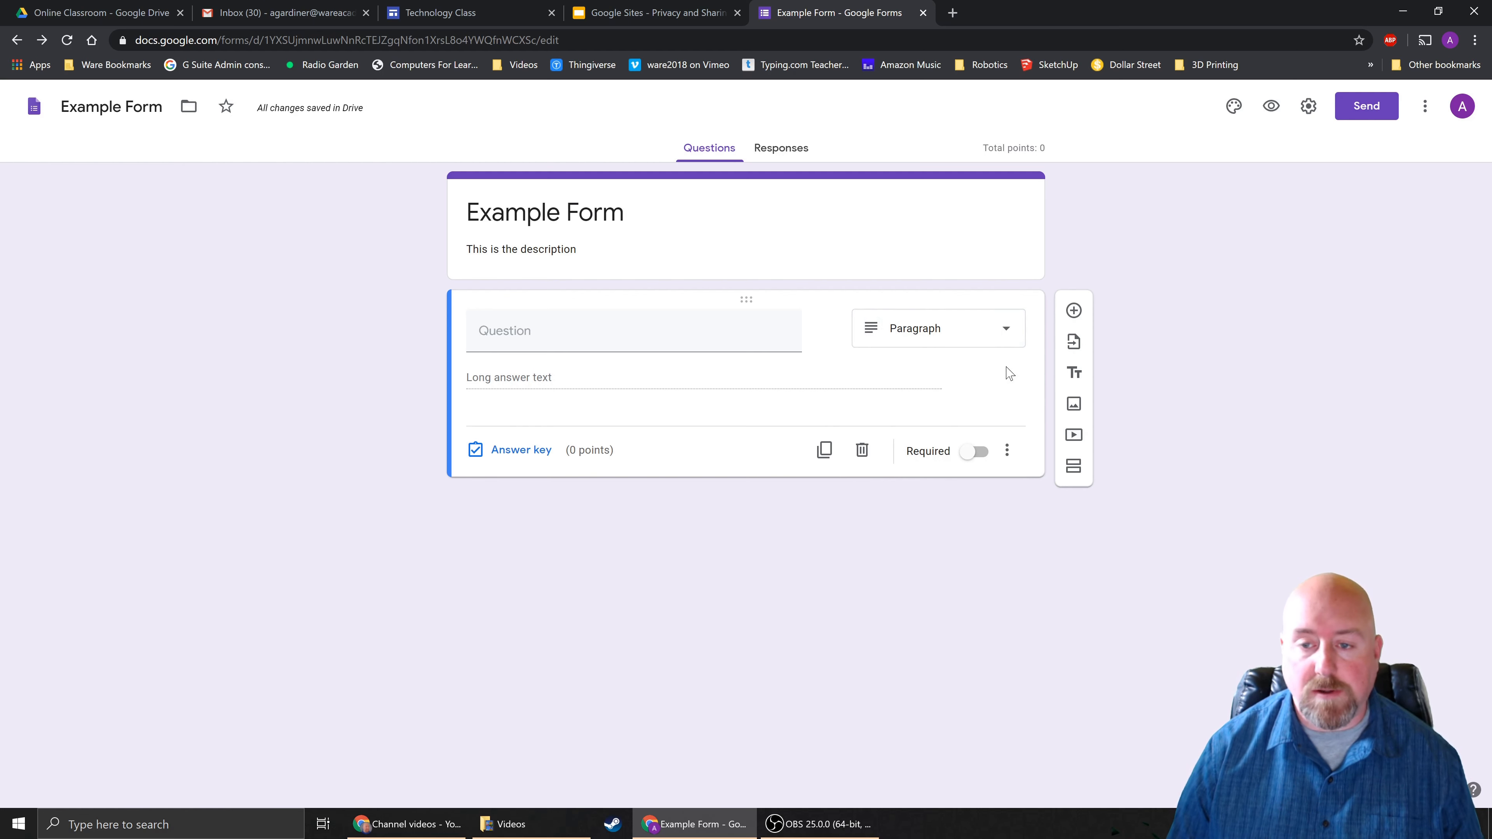
{"action": "left_click", "coordinate": [1006, 329]}
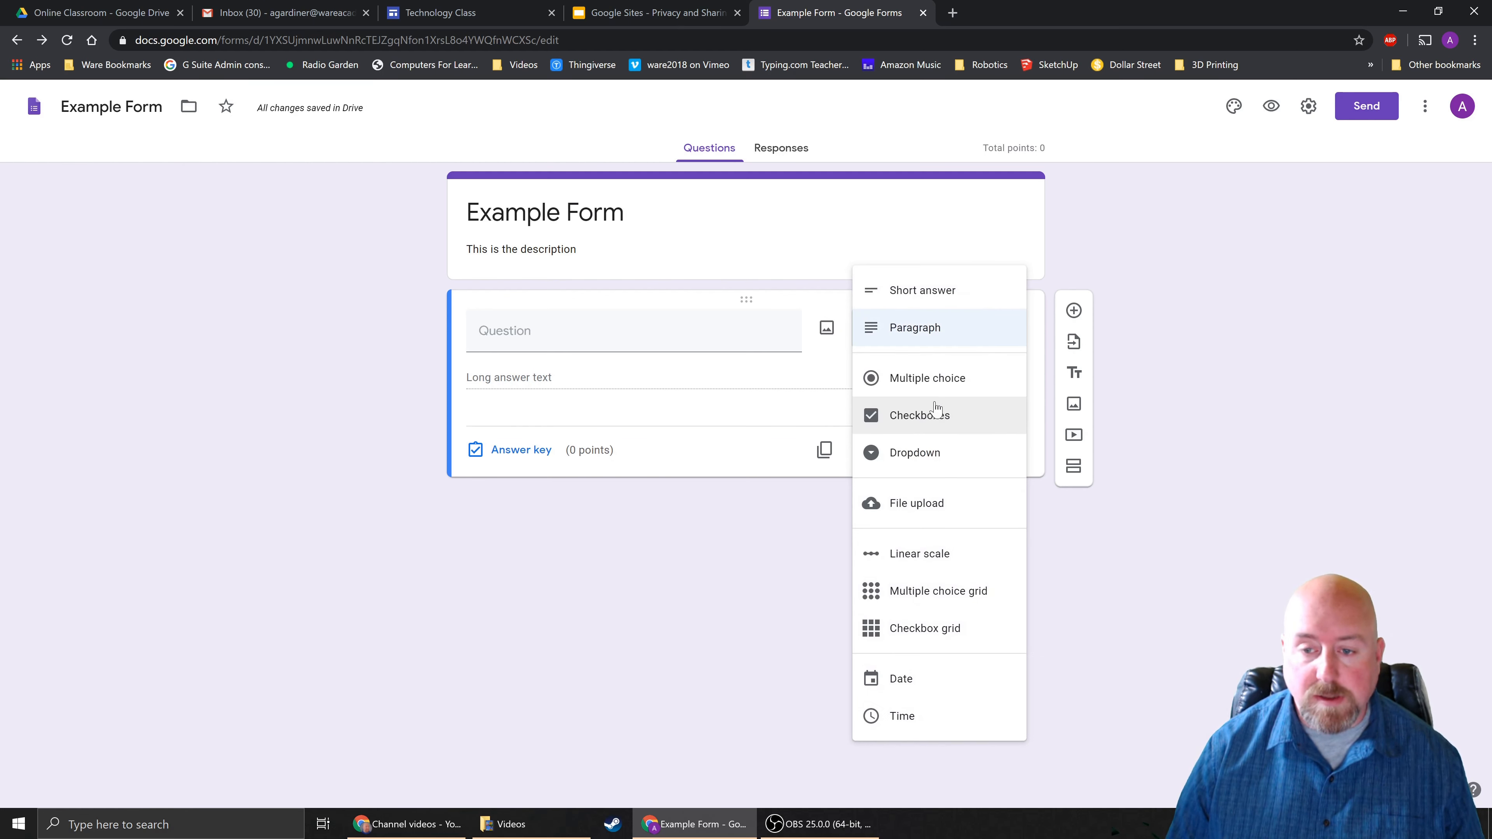
{"action": "left_click", "coordinate": [920, 381]}
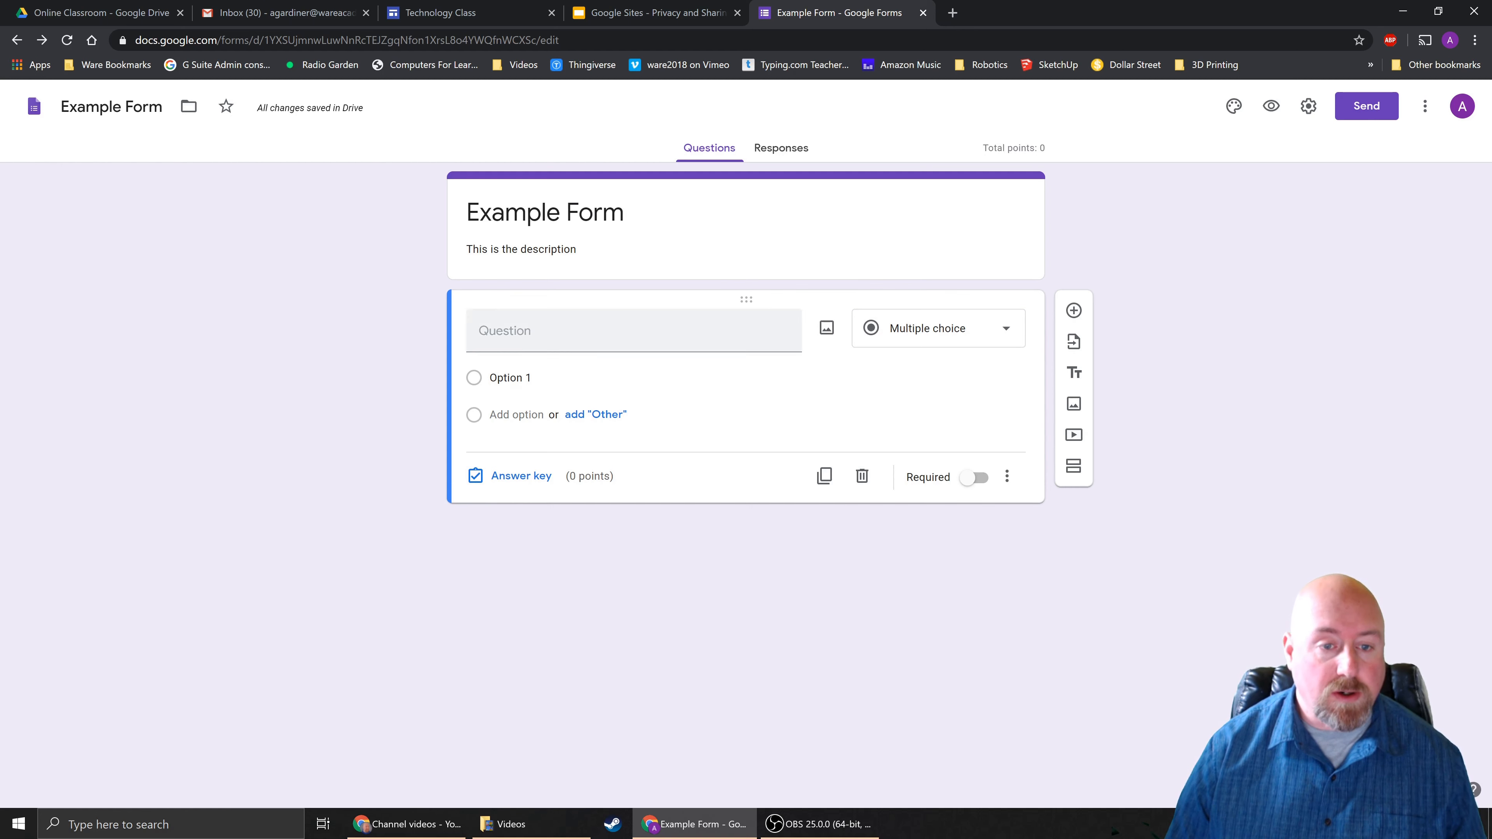
Enter "Who was the first president?" as the text of the multiple choice question.
{"action": "left_click", "coordinate": [576, 331]}
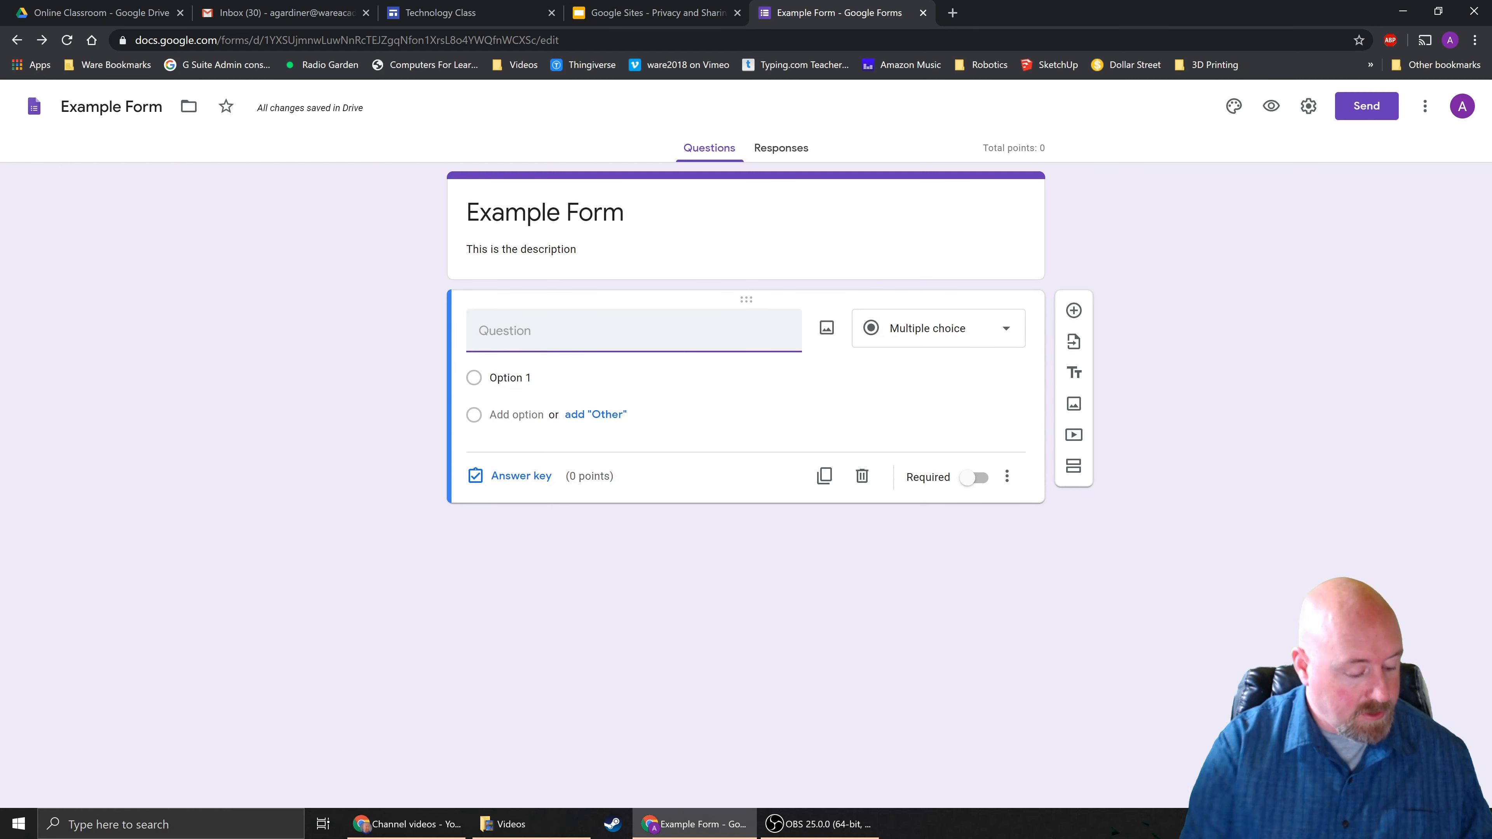
{"action": "type", "text": "Who was the first "}
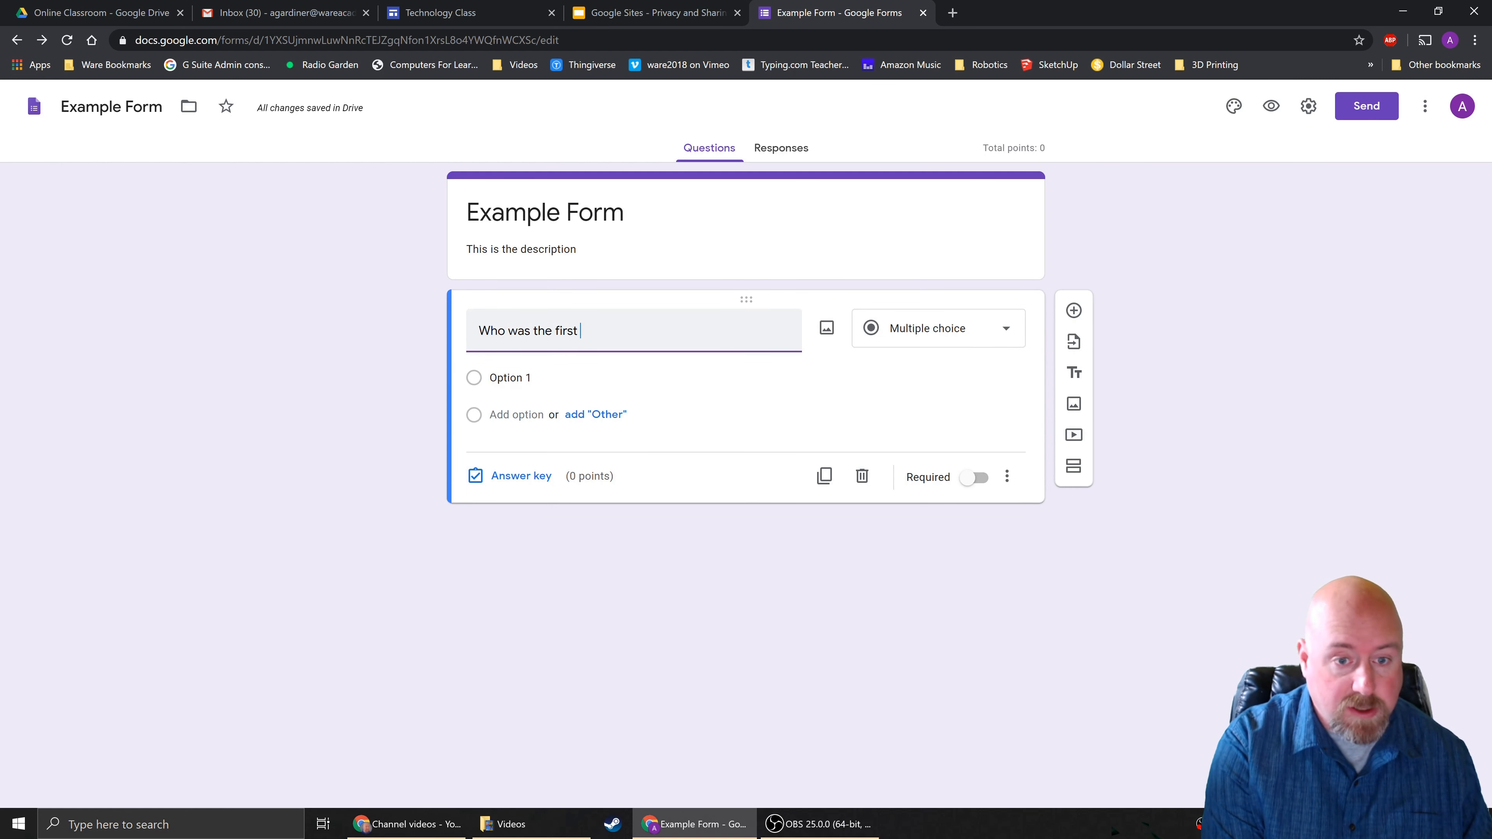
{"action": "type", "text": "presiden"}
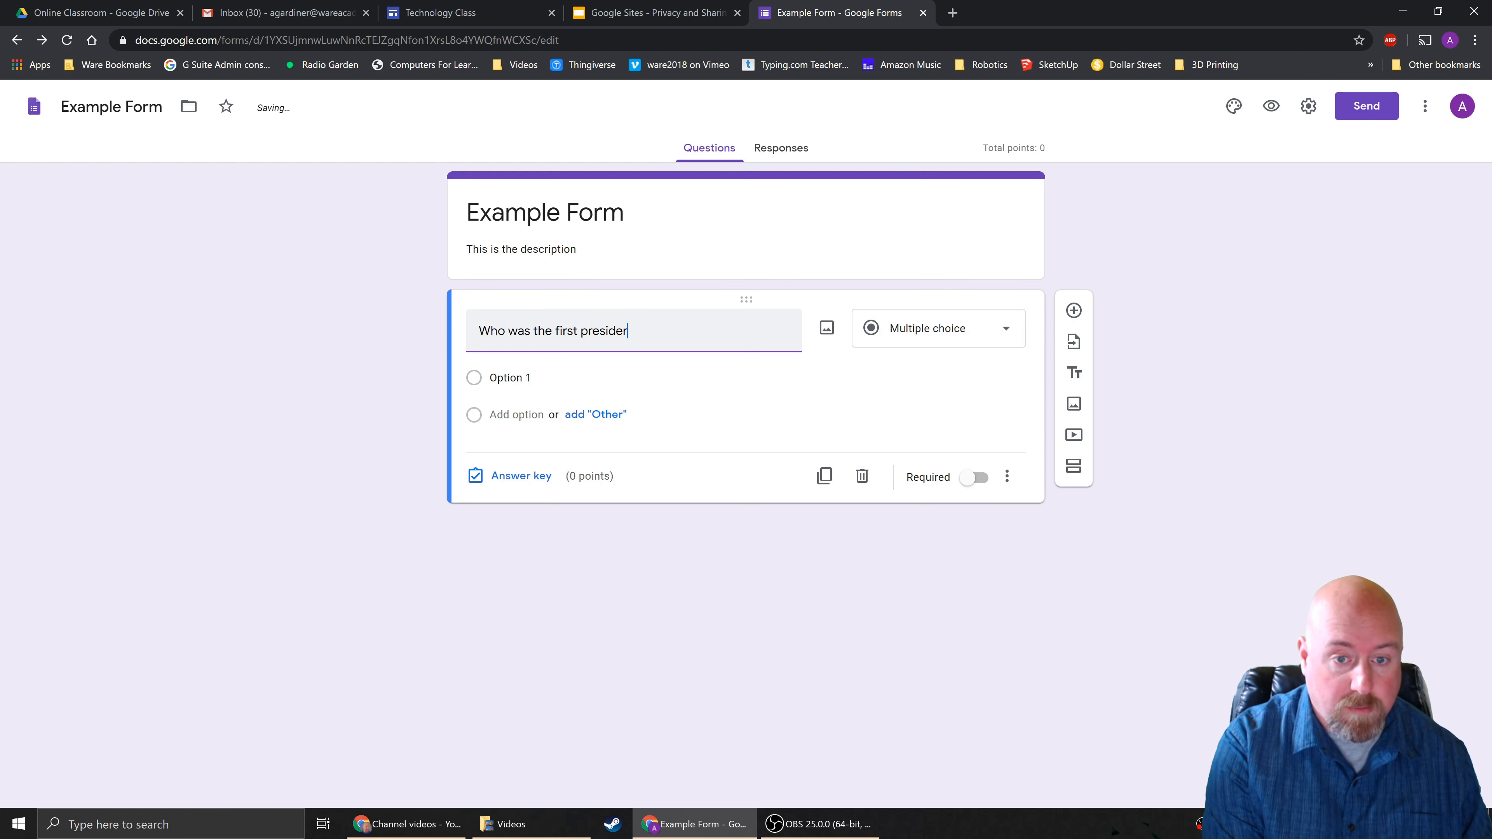
{"action": "type", "text": "t?"}
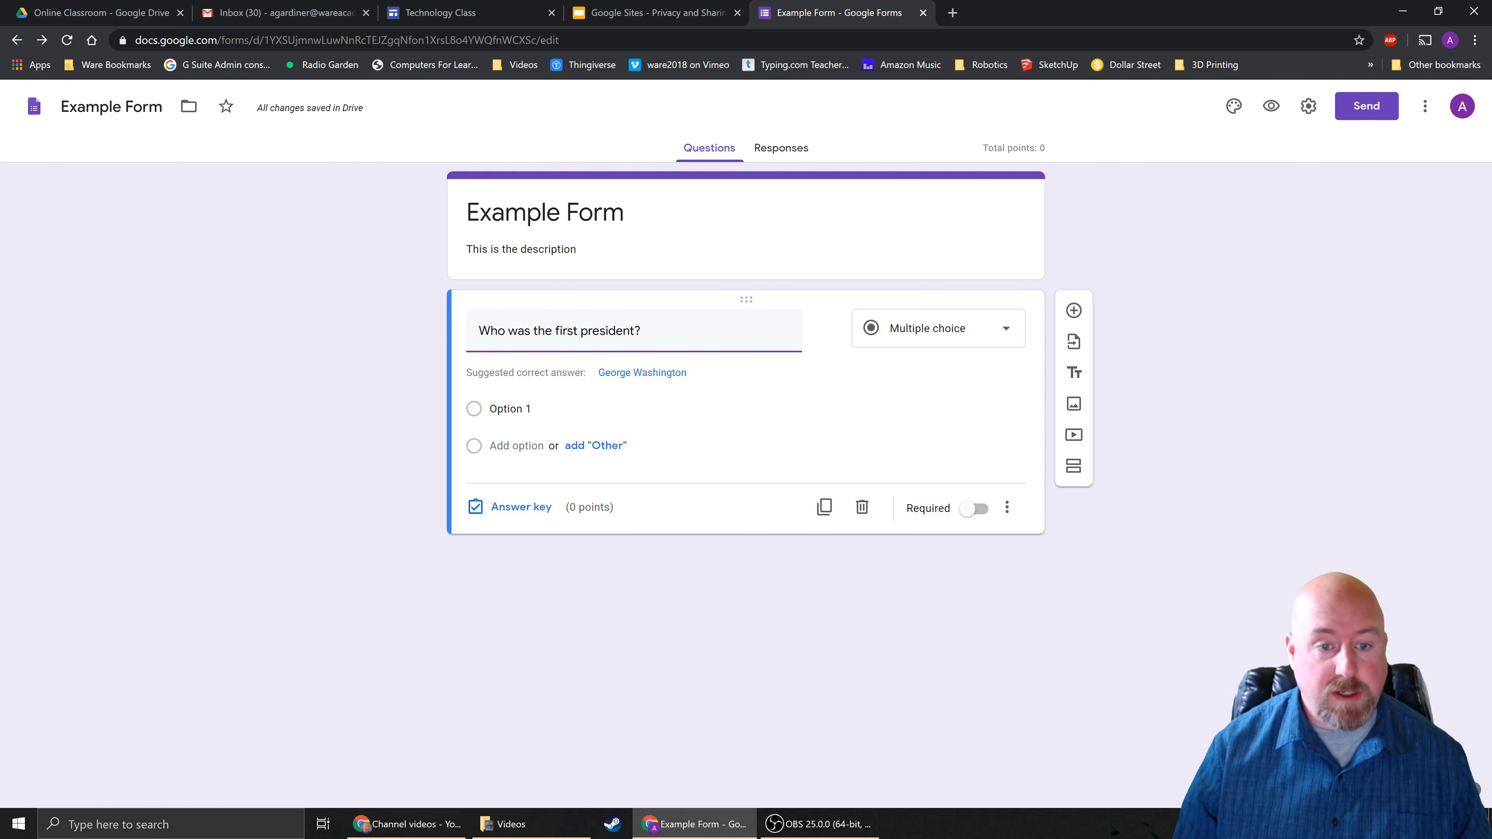
Add the suggested correct answer George Washington, plus Michael Jackson and Elon Musk, as the answer options of the president question.
{"action": "left_click", "coordinate": [640, 374]}
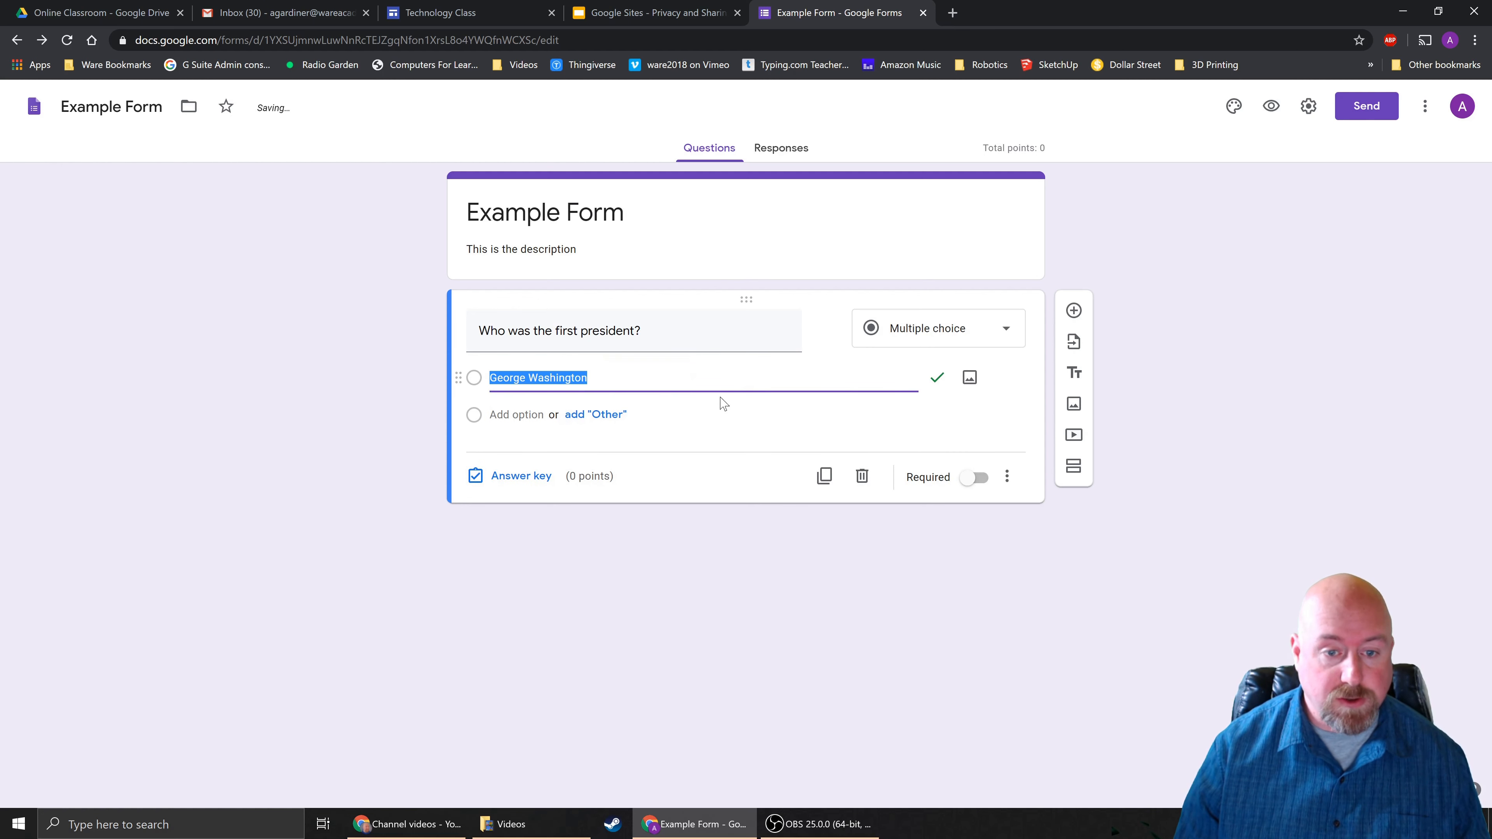
{"action": "key", "text": "Return"}
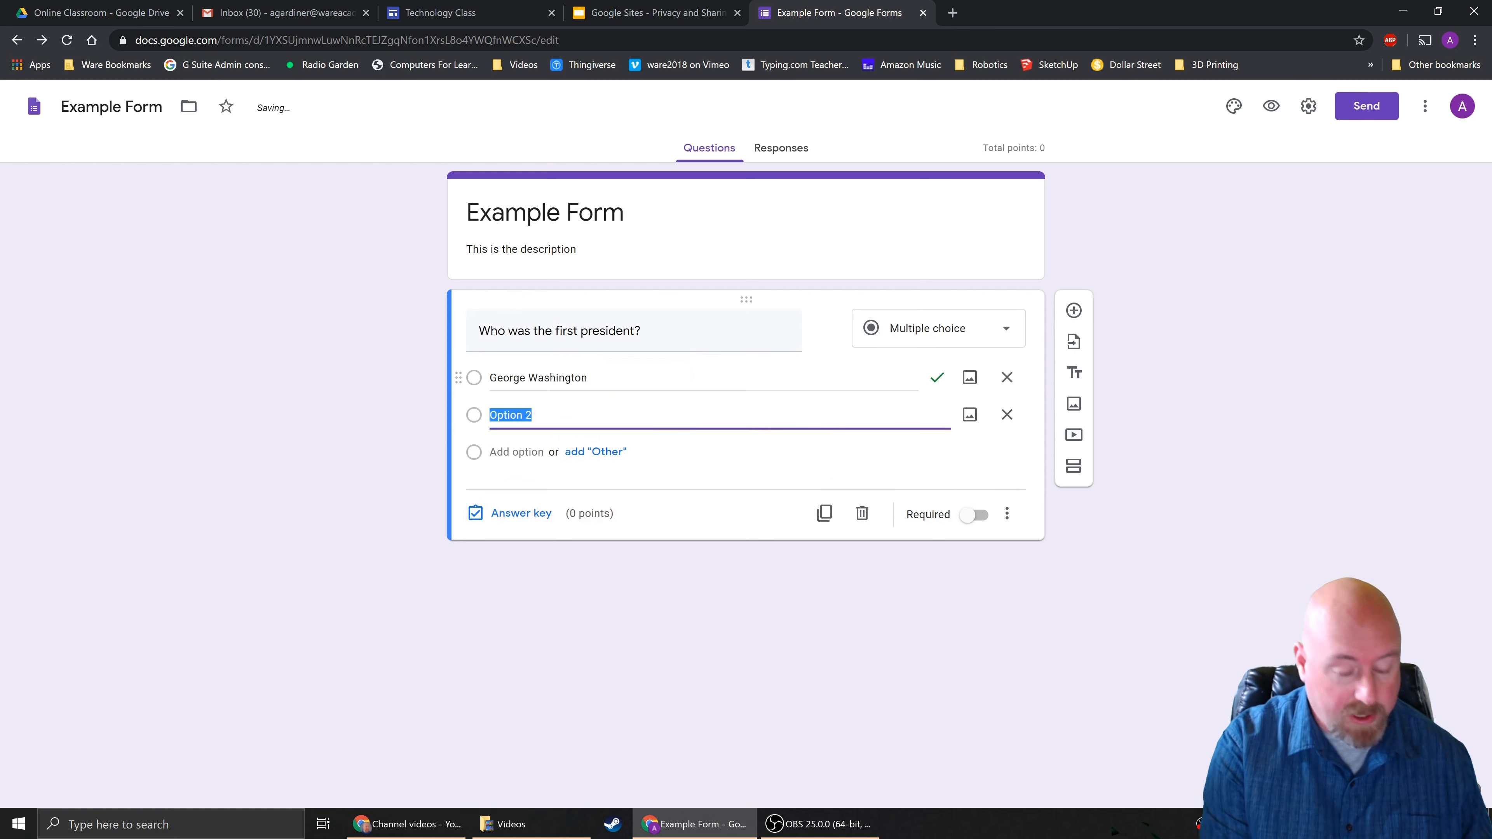
{"action": "type", "text": "Michael "}
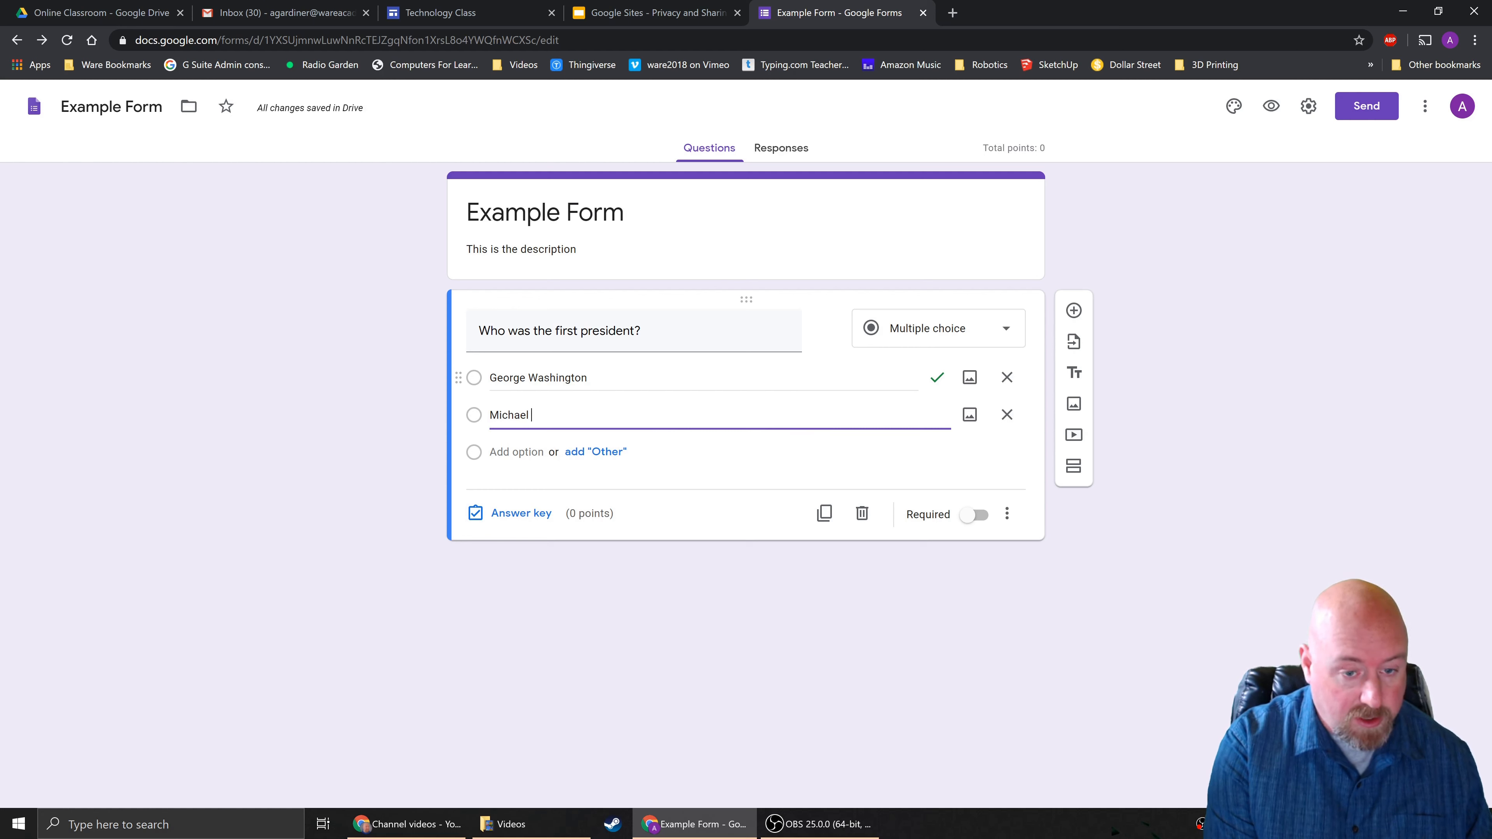
{"action": "type", "text": "Jackson"}
{"action": "key", "text": "Return"}
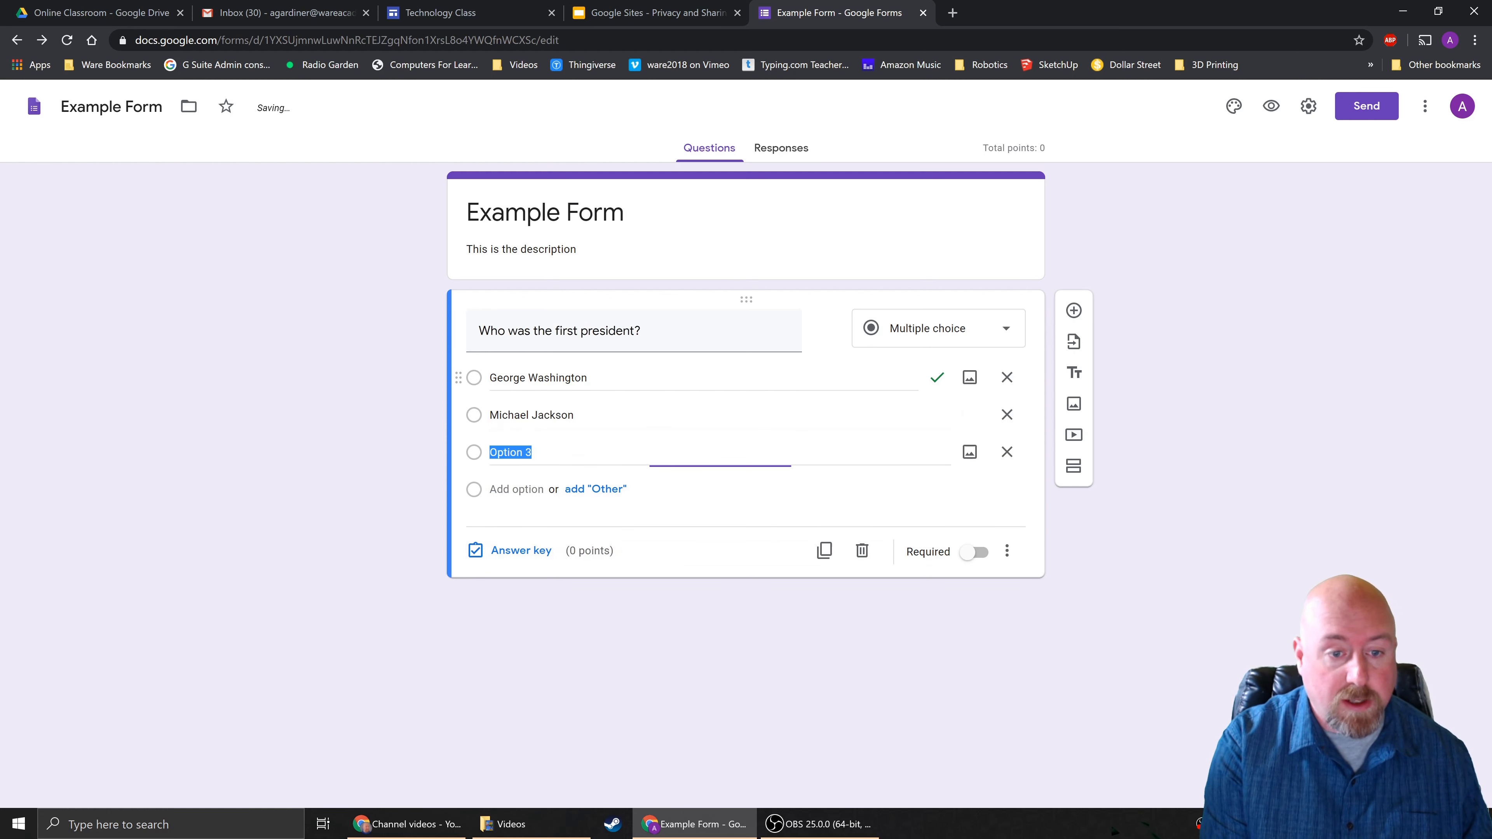
{"action": "type", "text": "Elon Musk"}
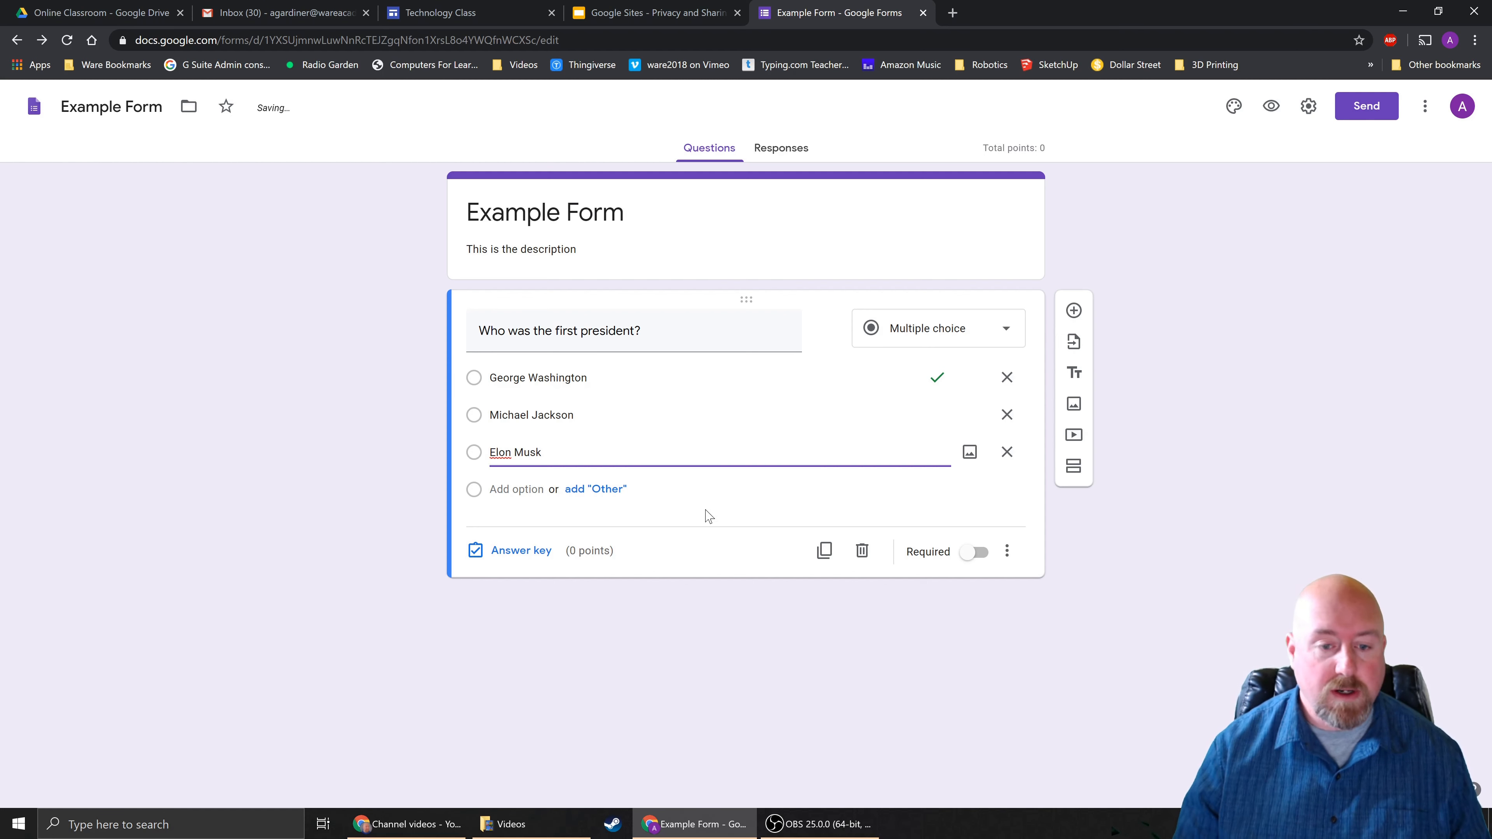
{"action": "left_click", "coordinate": [1101, 550]}
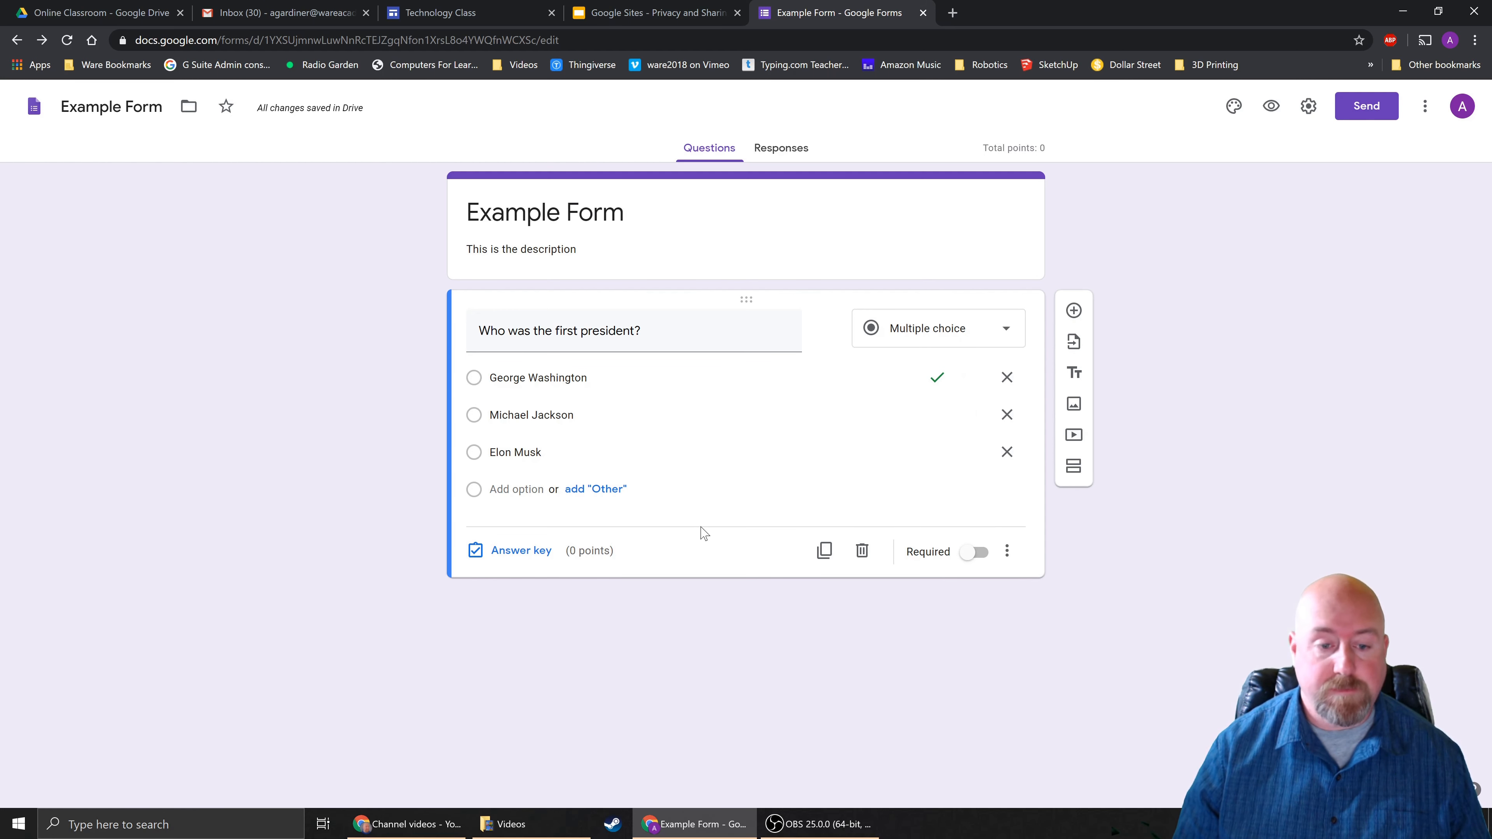
Change the question type to checkboxes and replace its text with "Which service are you familiar with?".
{"action": "left_click", "coordinate": [1006, 330]}
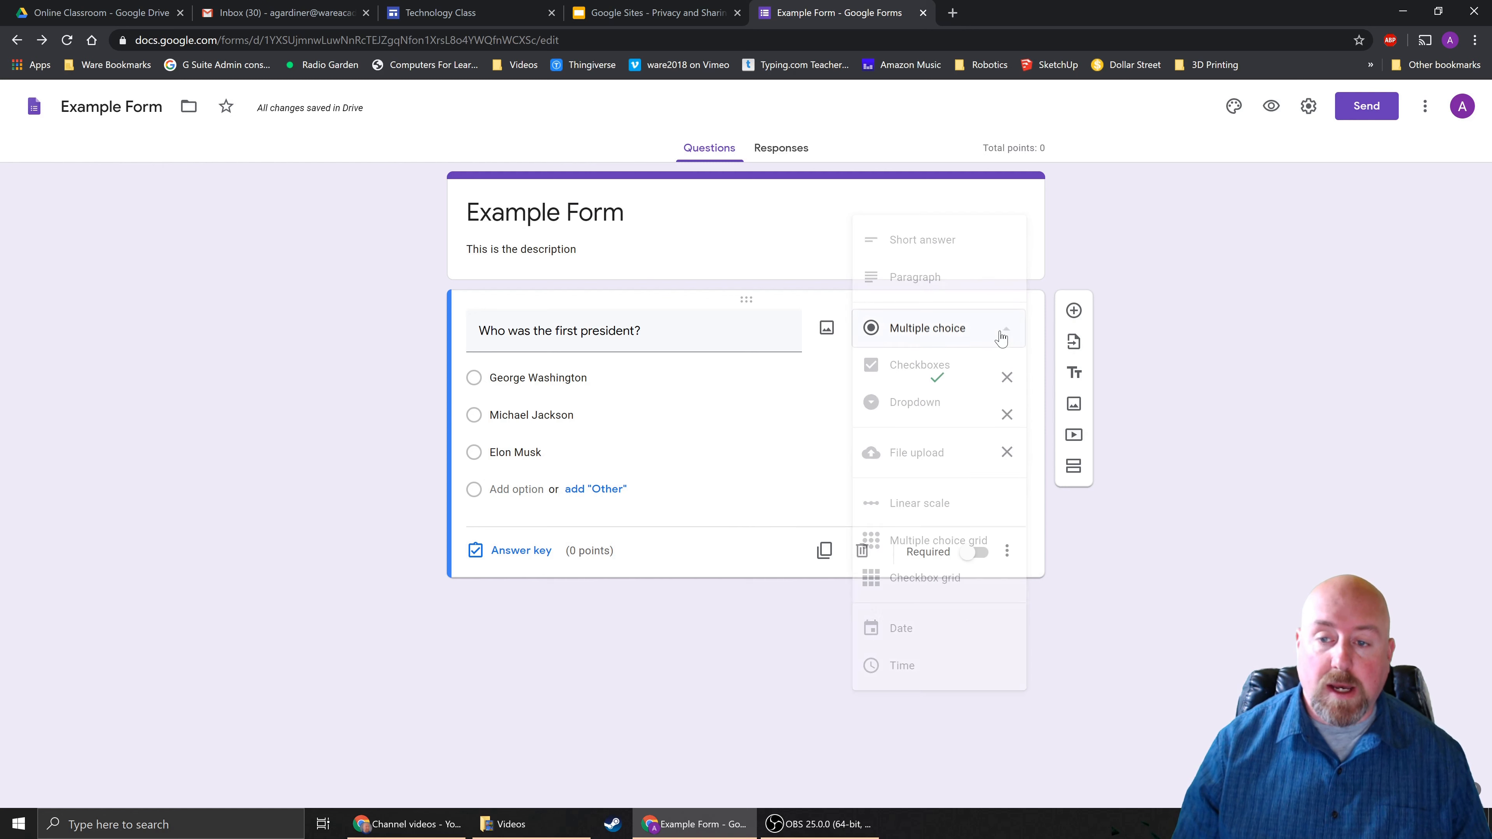
{"action": "left_click", "coordinate": [908, 364]}
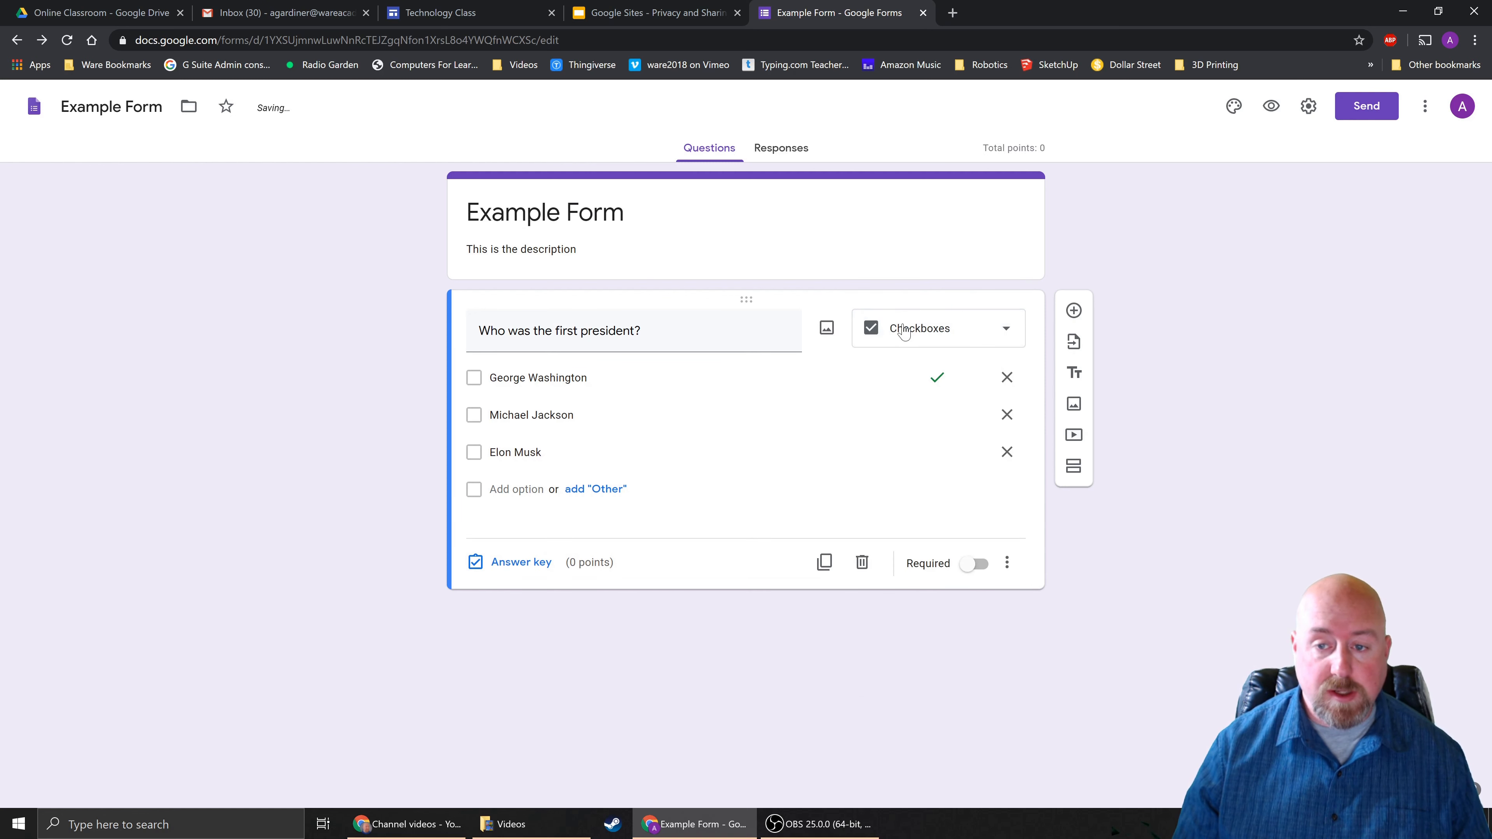
{"action": "left_click_drag", "start_coordinate": [646, 332], "coordinate": [480, 333]}
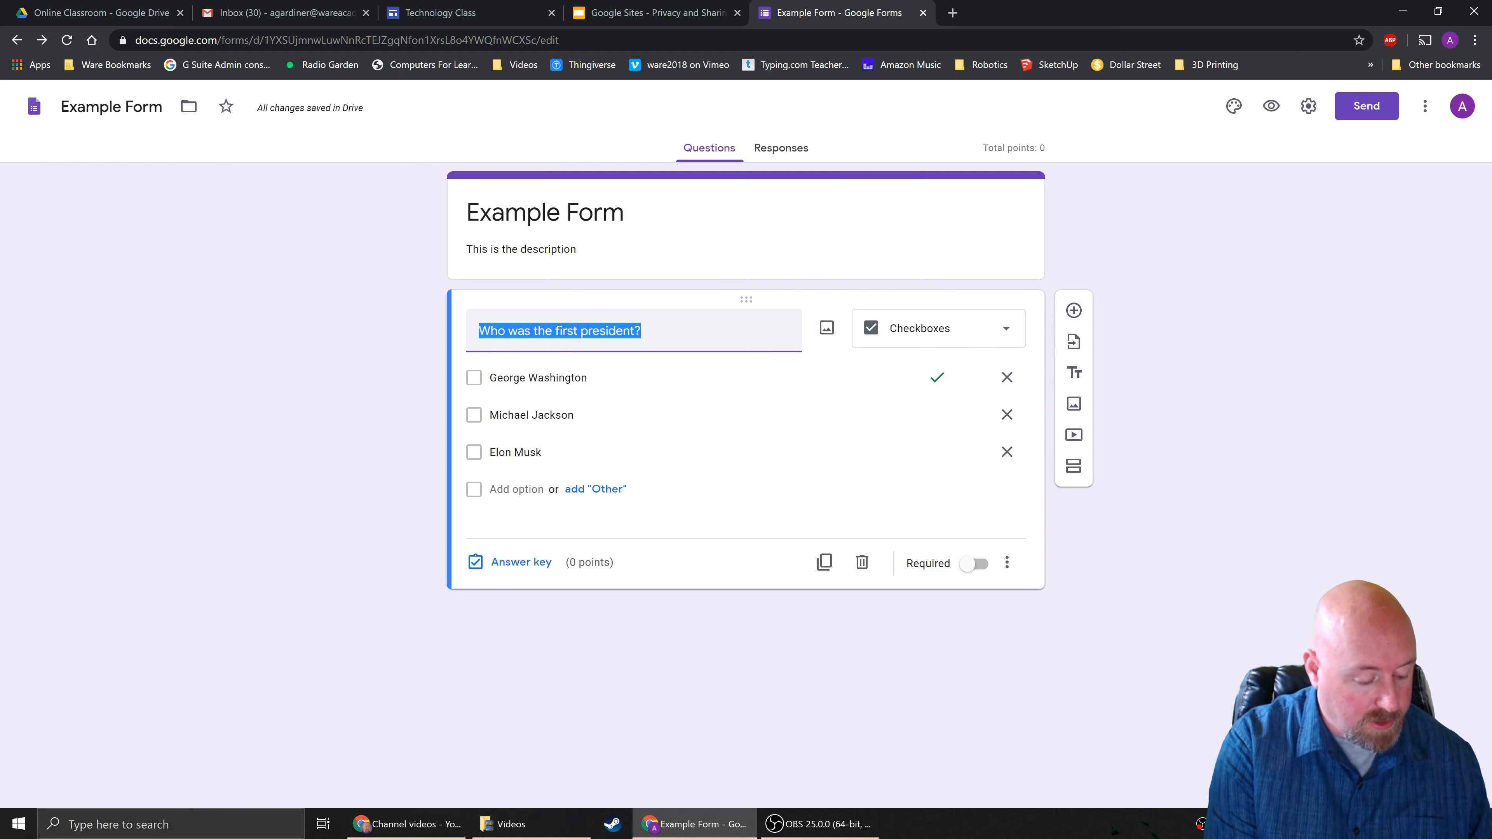
{"action": "type", "text": "Which ser"}
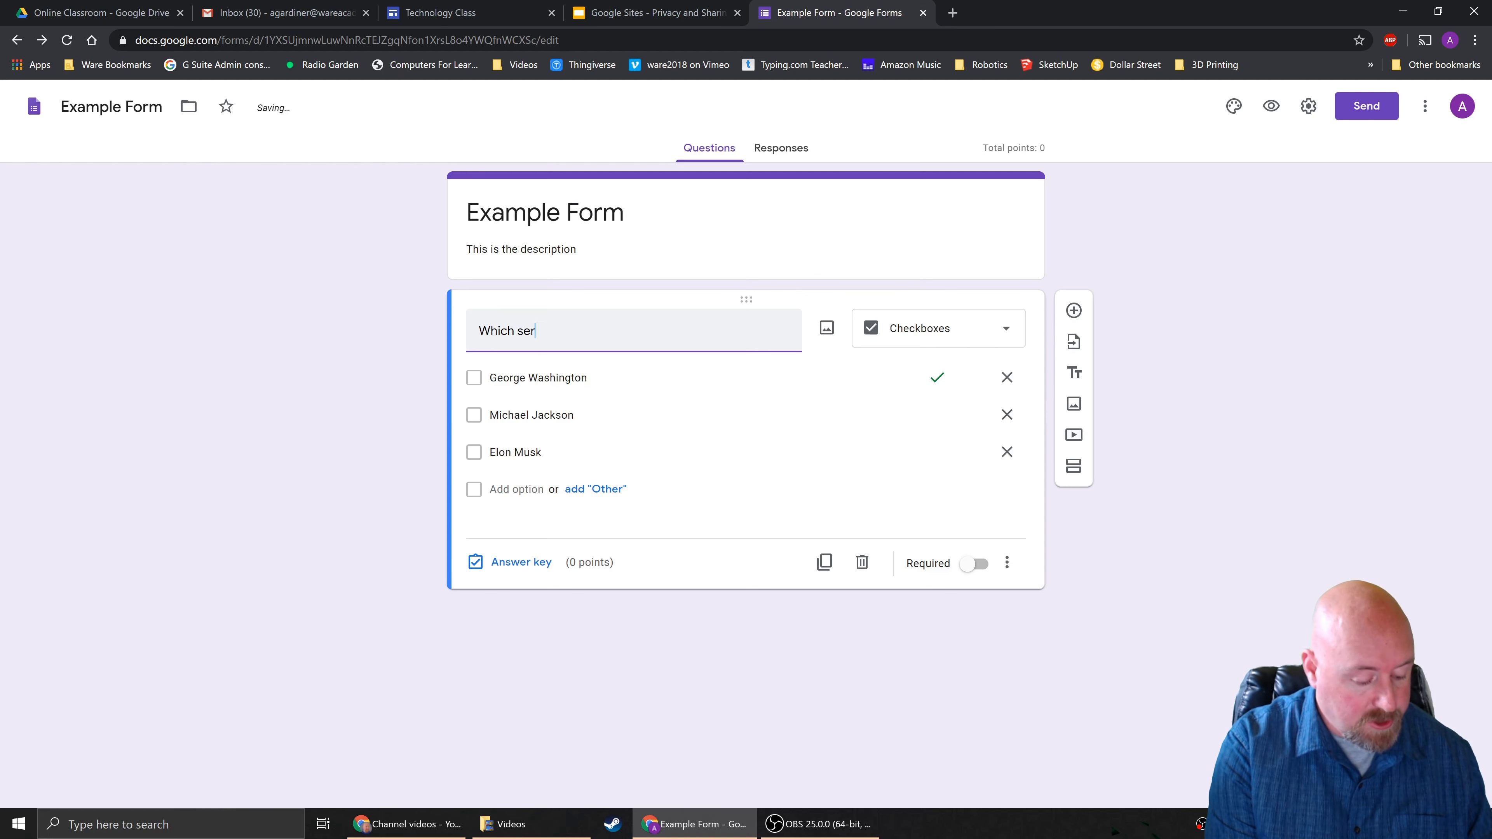
{"action": "type", "text": "vice are you "}
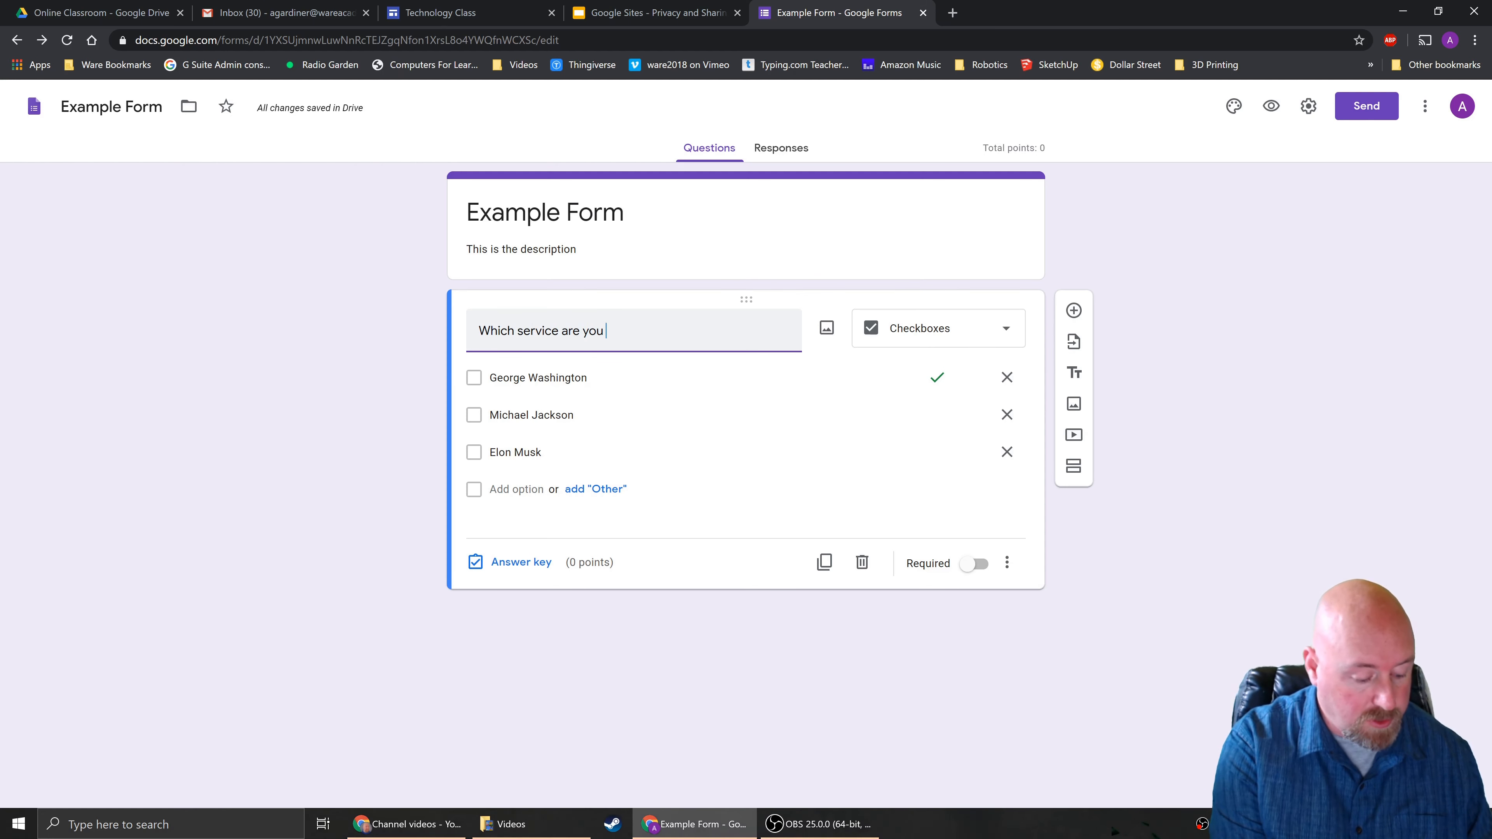
{"action": "type", "text": "familiar with?"}
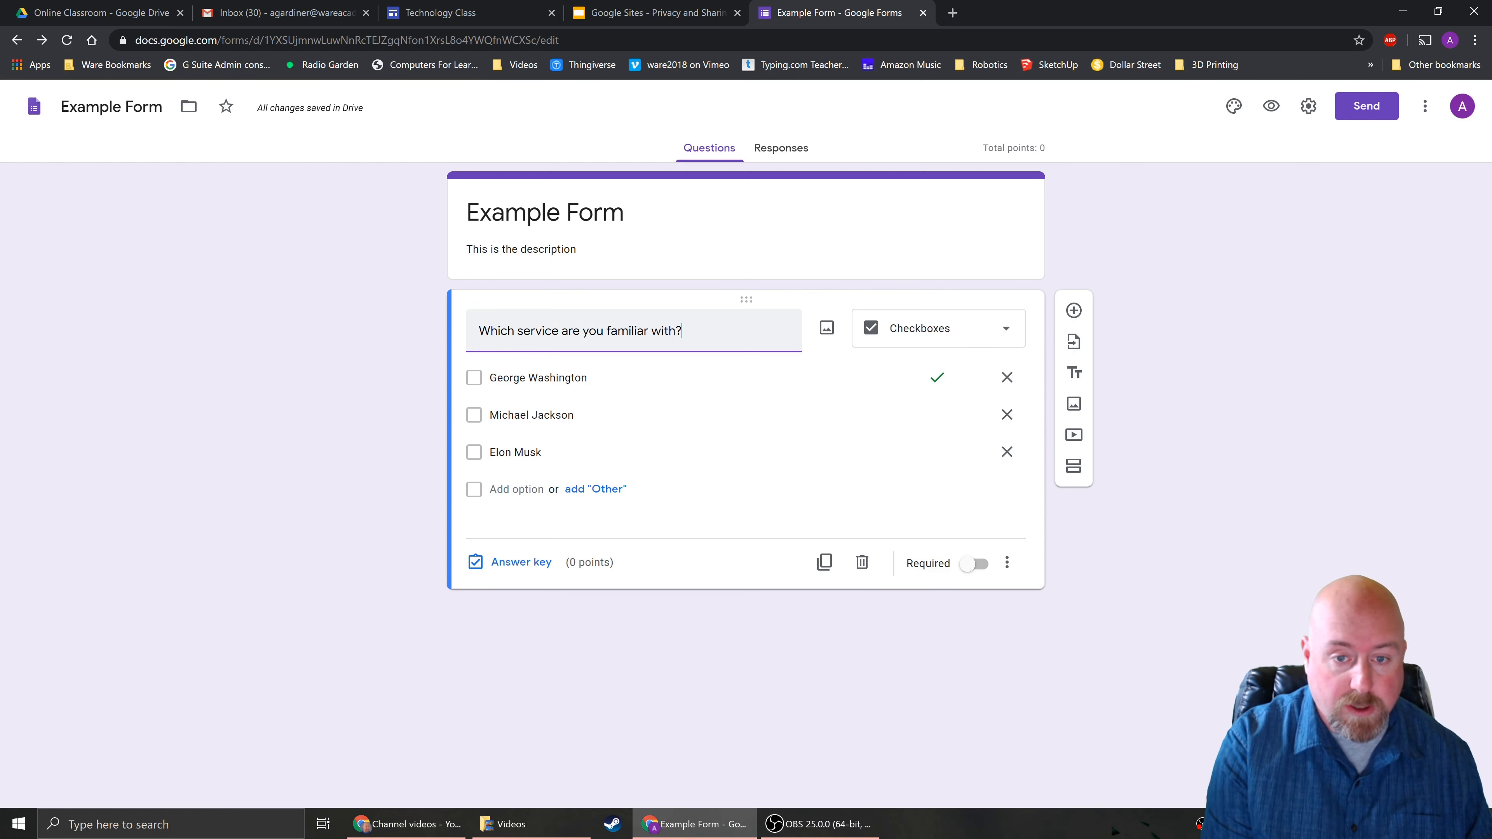
Replace the three checkbox options with Twitter, YouTube and Twitch Streaming.
{"action": "triple_click", "coordinate": [608, 381]}
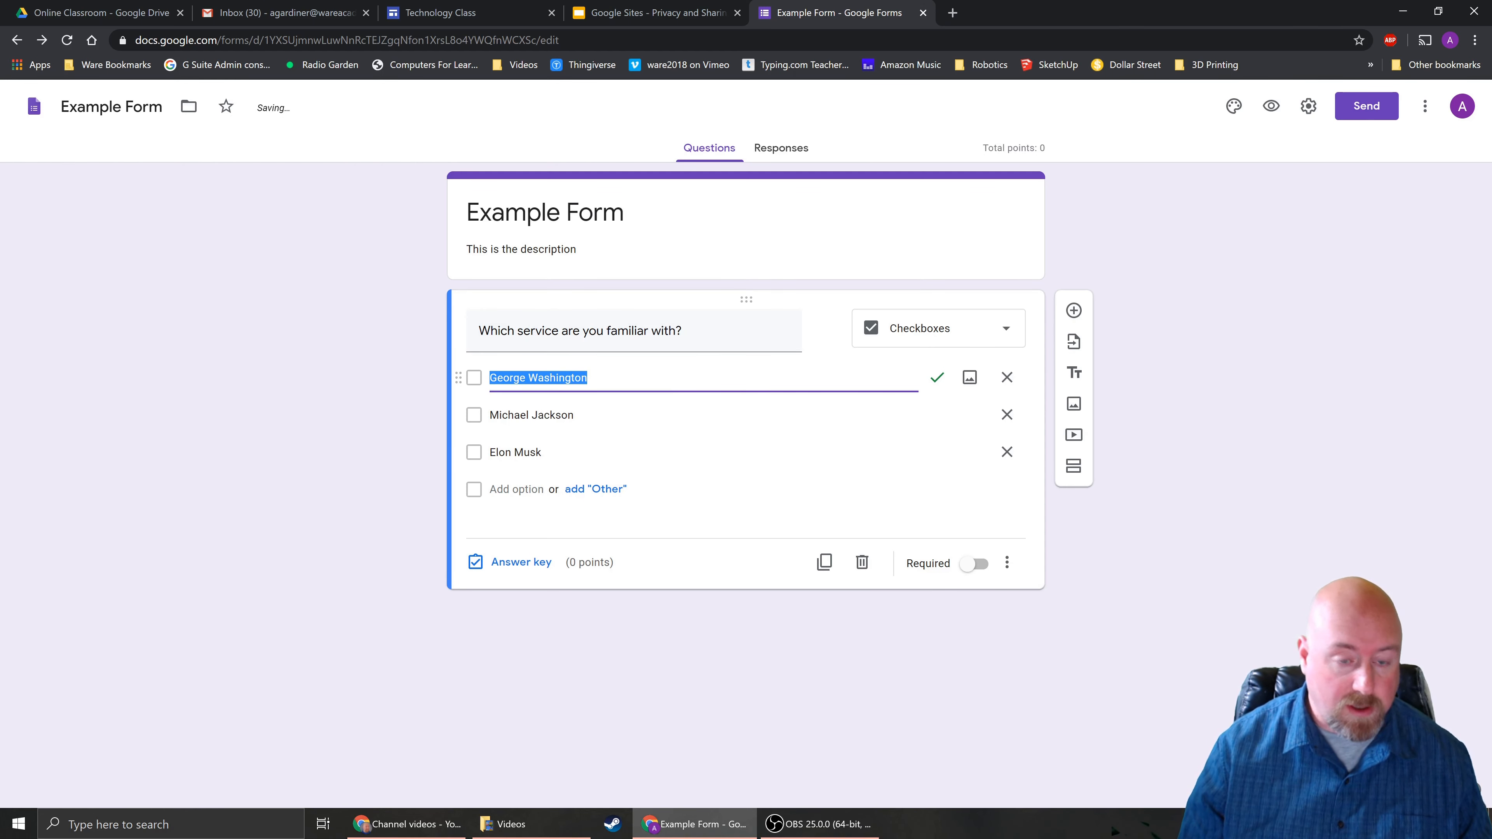
{"action": "type", "text": "Twitter"}
{"action": "key", "text": "Tab"}
{"action": "left_click", "coordinate": [532, 418]}
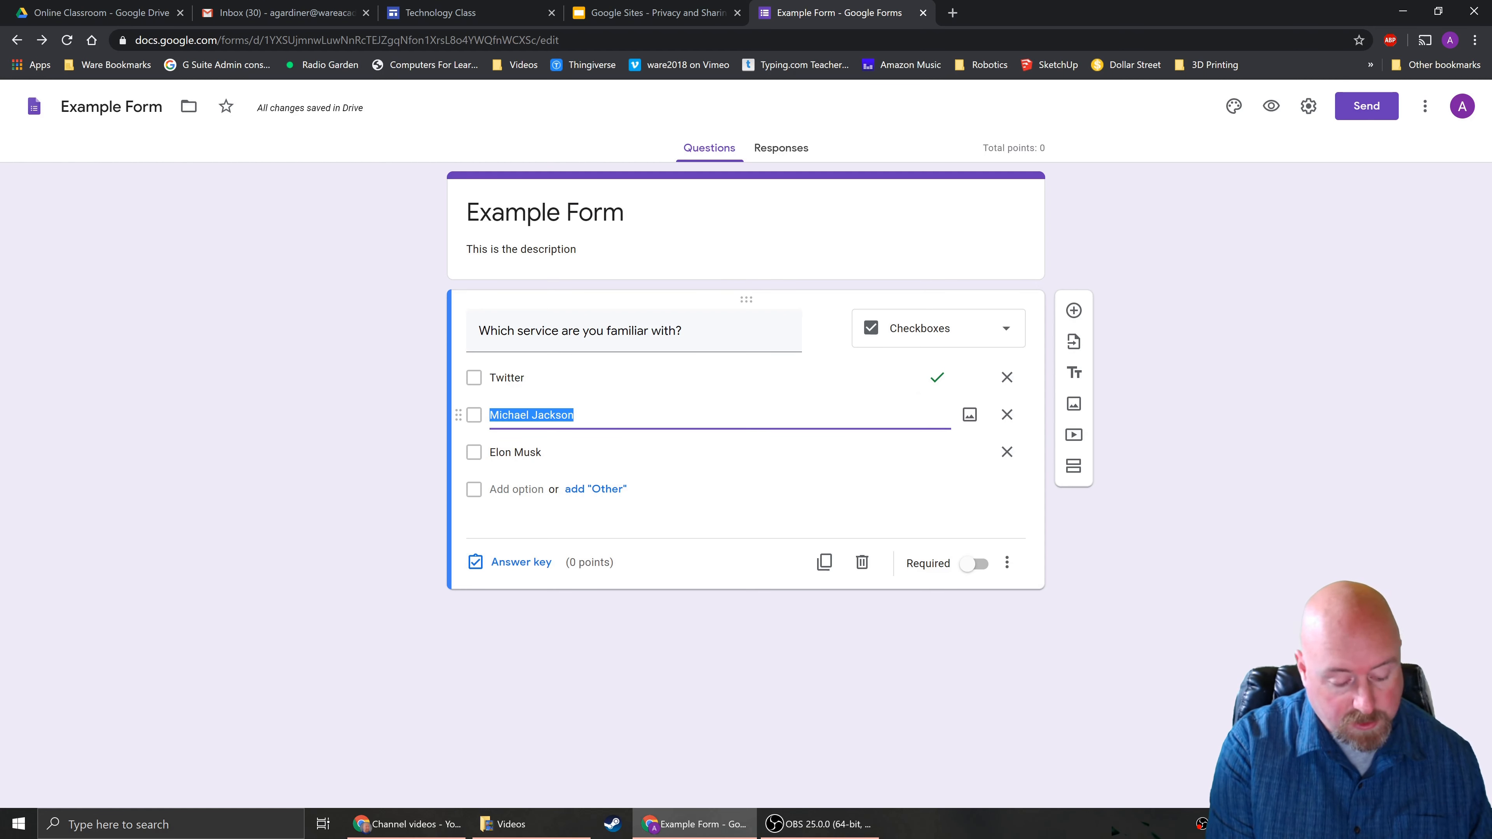
{"action": "type", "text": "YouTube"}
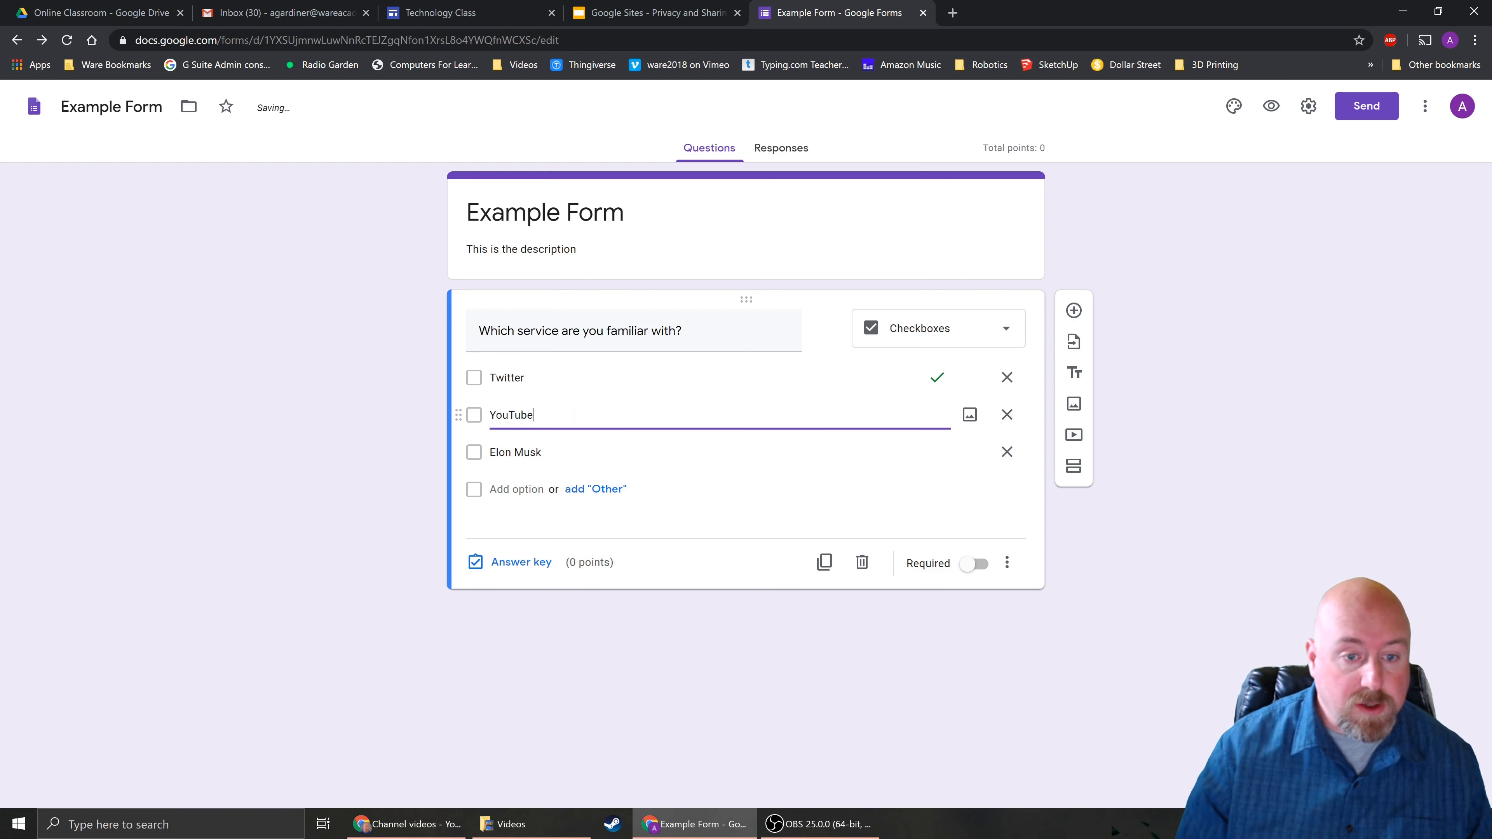
{"action": "left_click", "coordinate": [554, 462]}
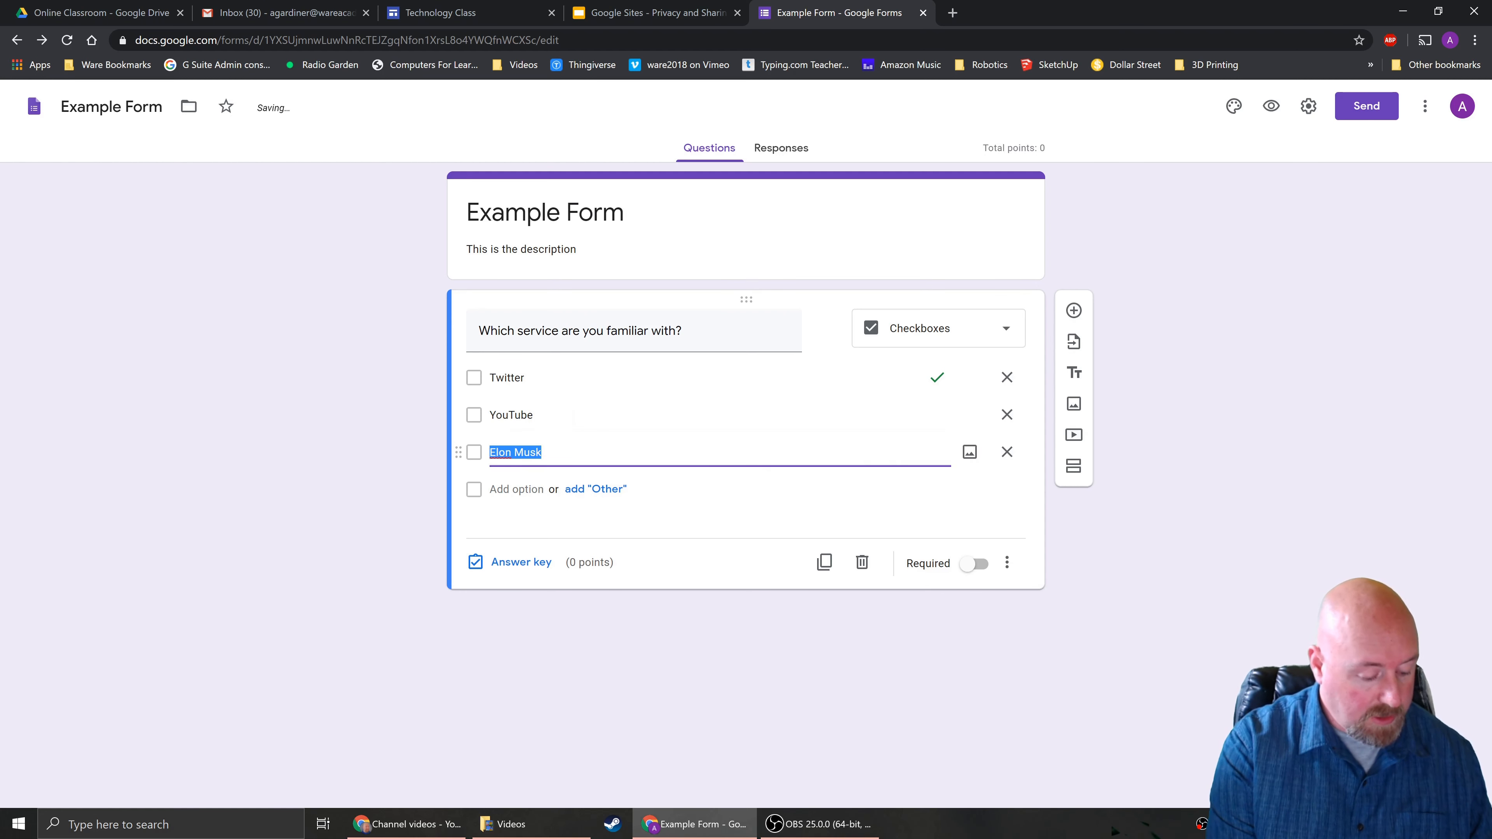
{"action": "type", "text": "Twitch"}
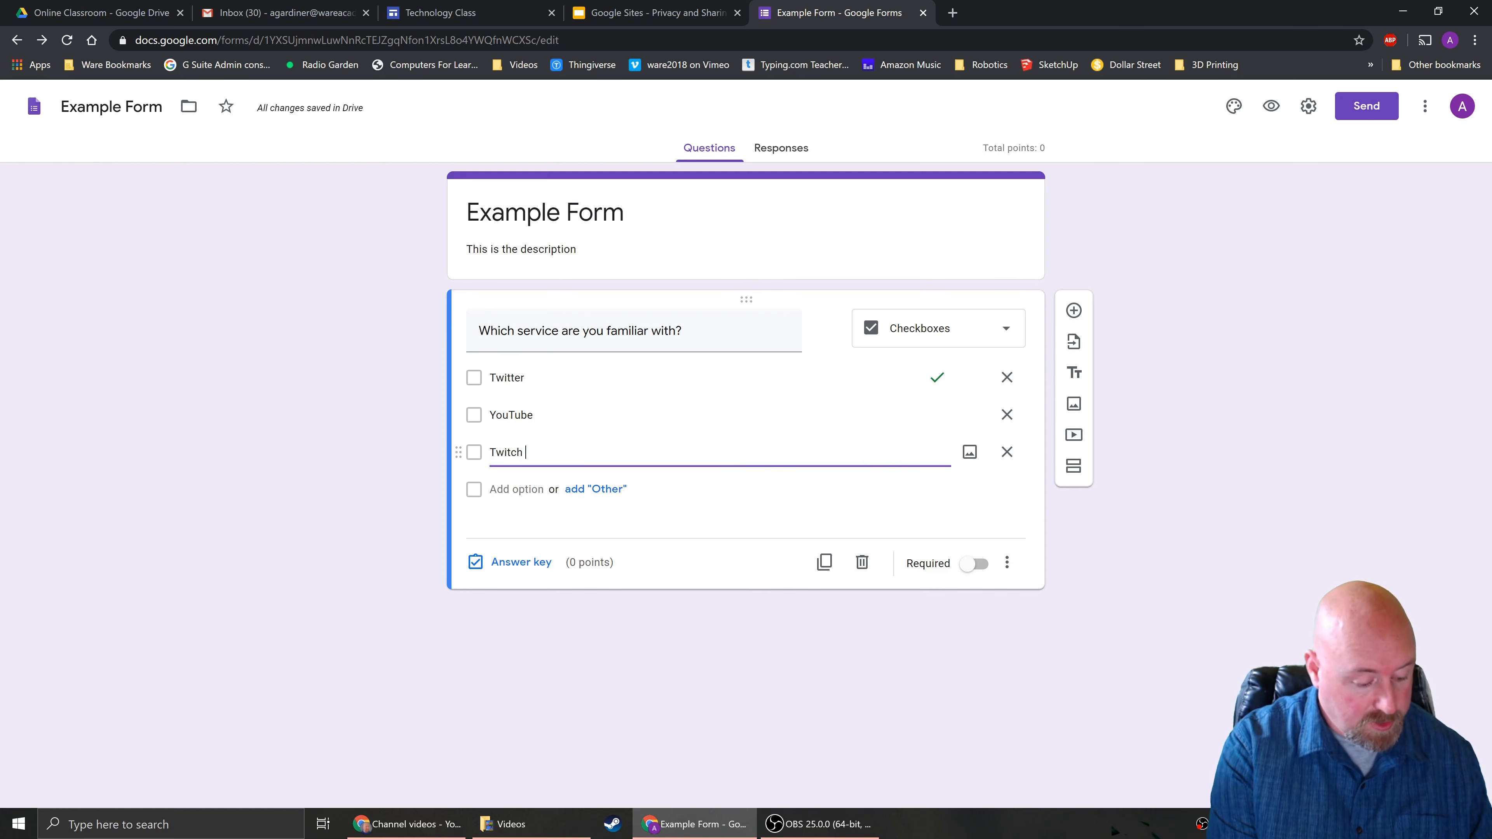
{"action": "type", "text": " Streaming"}
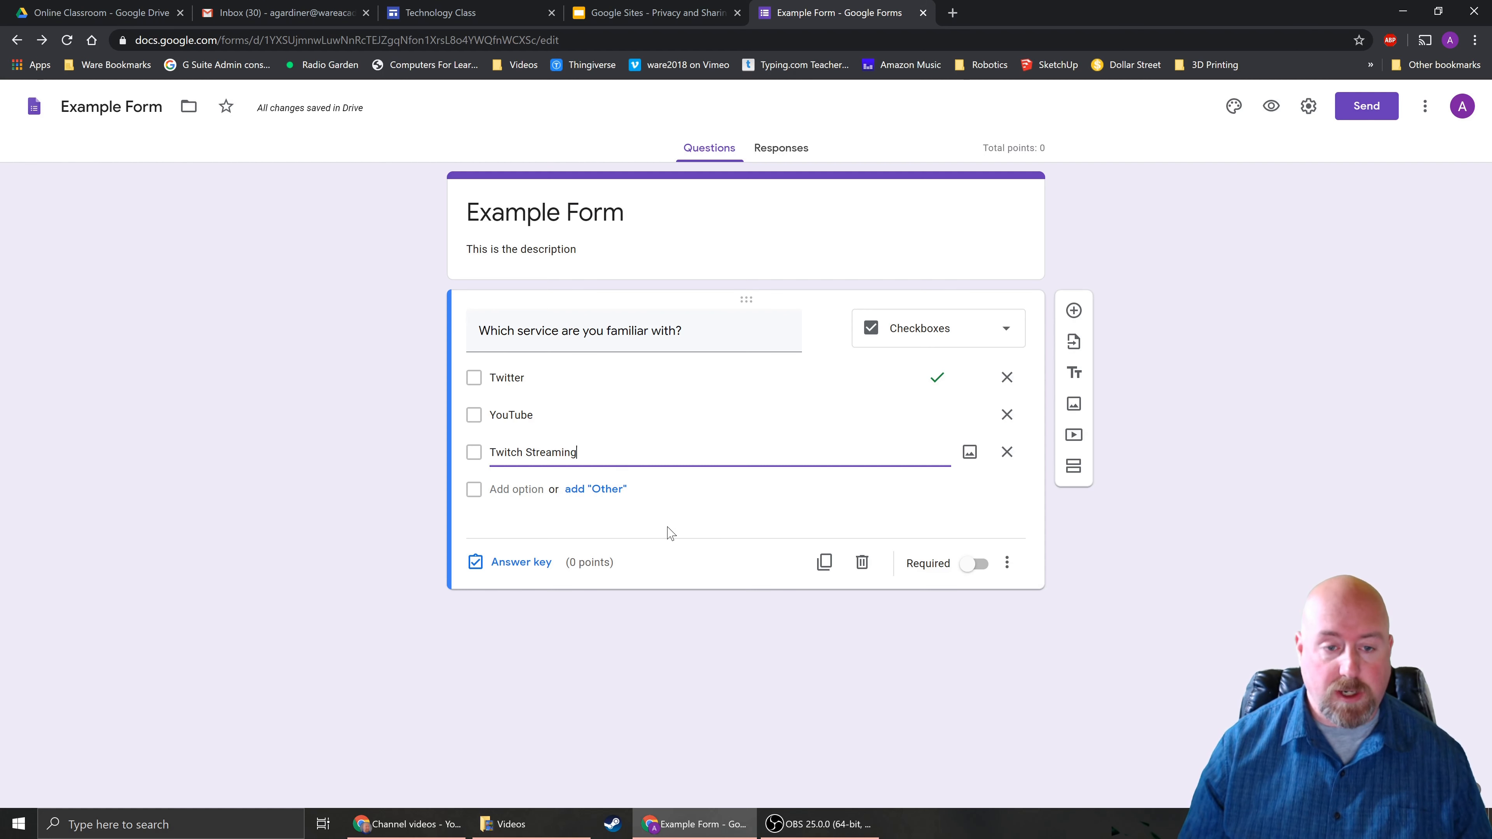
Try the file upload type on the question and cancel the change.
{"action": "left_click", "coordinate": [960, 342]}
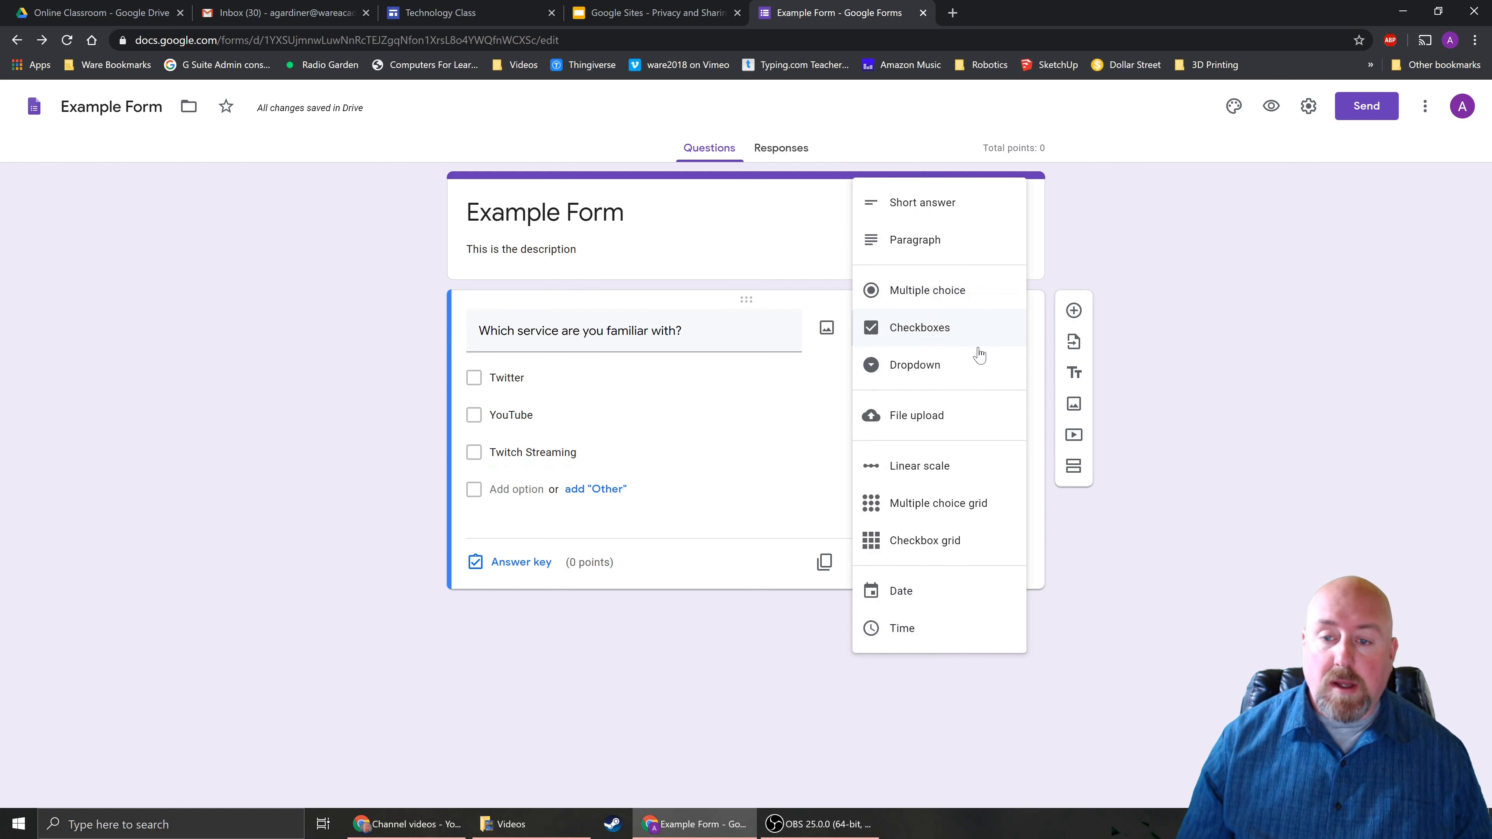
{"action": "left_click", "coordinate": [921, 418]}
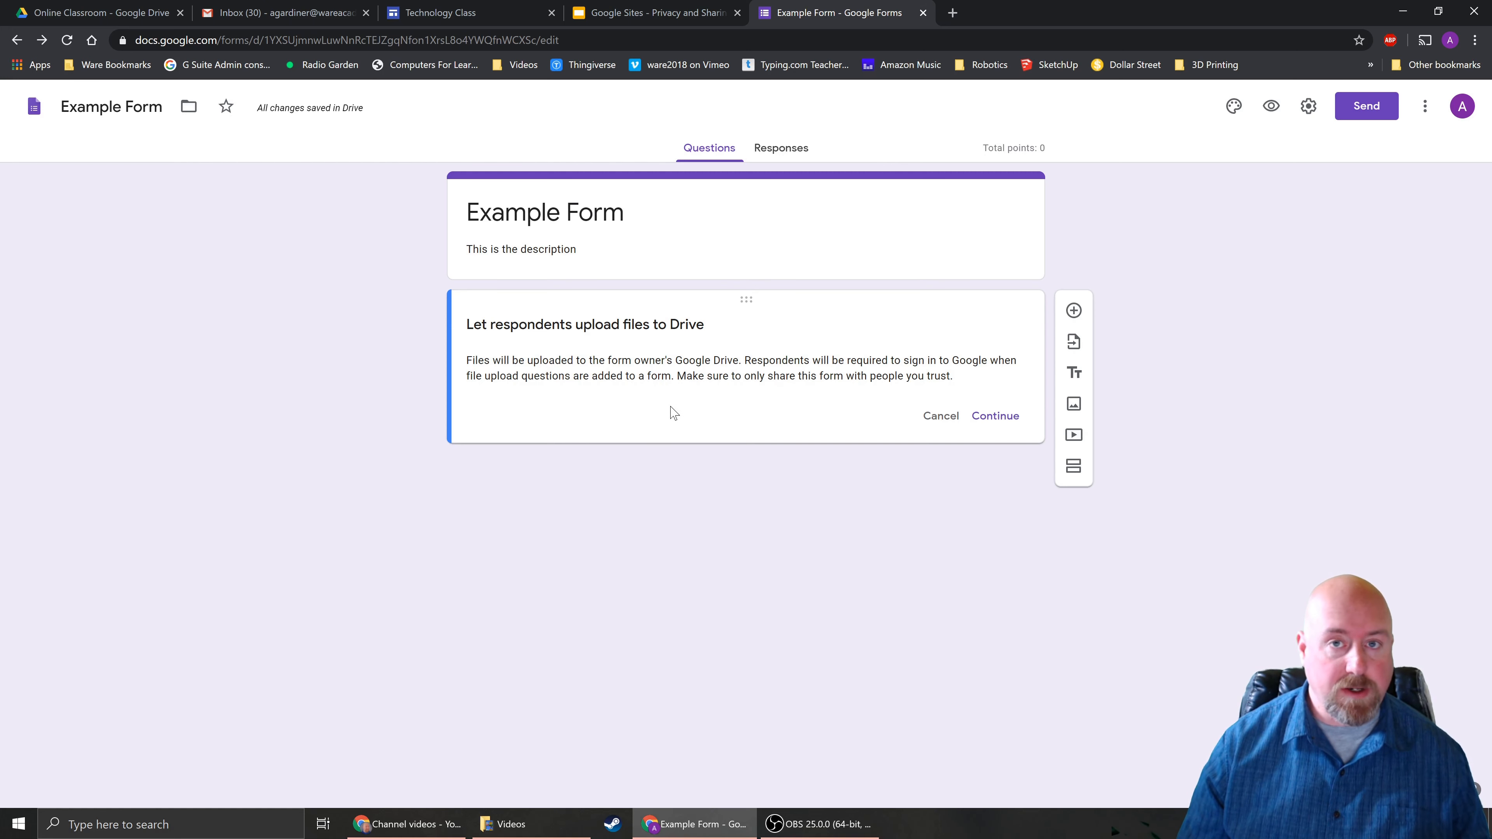
{"action": "left_click", "coordinate": [941, 416]}
Try the date and time types on the question, finishing on the date type.
{"action": "left_click", "coordinate": [975, 329]}
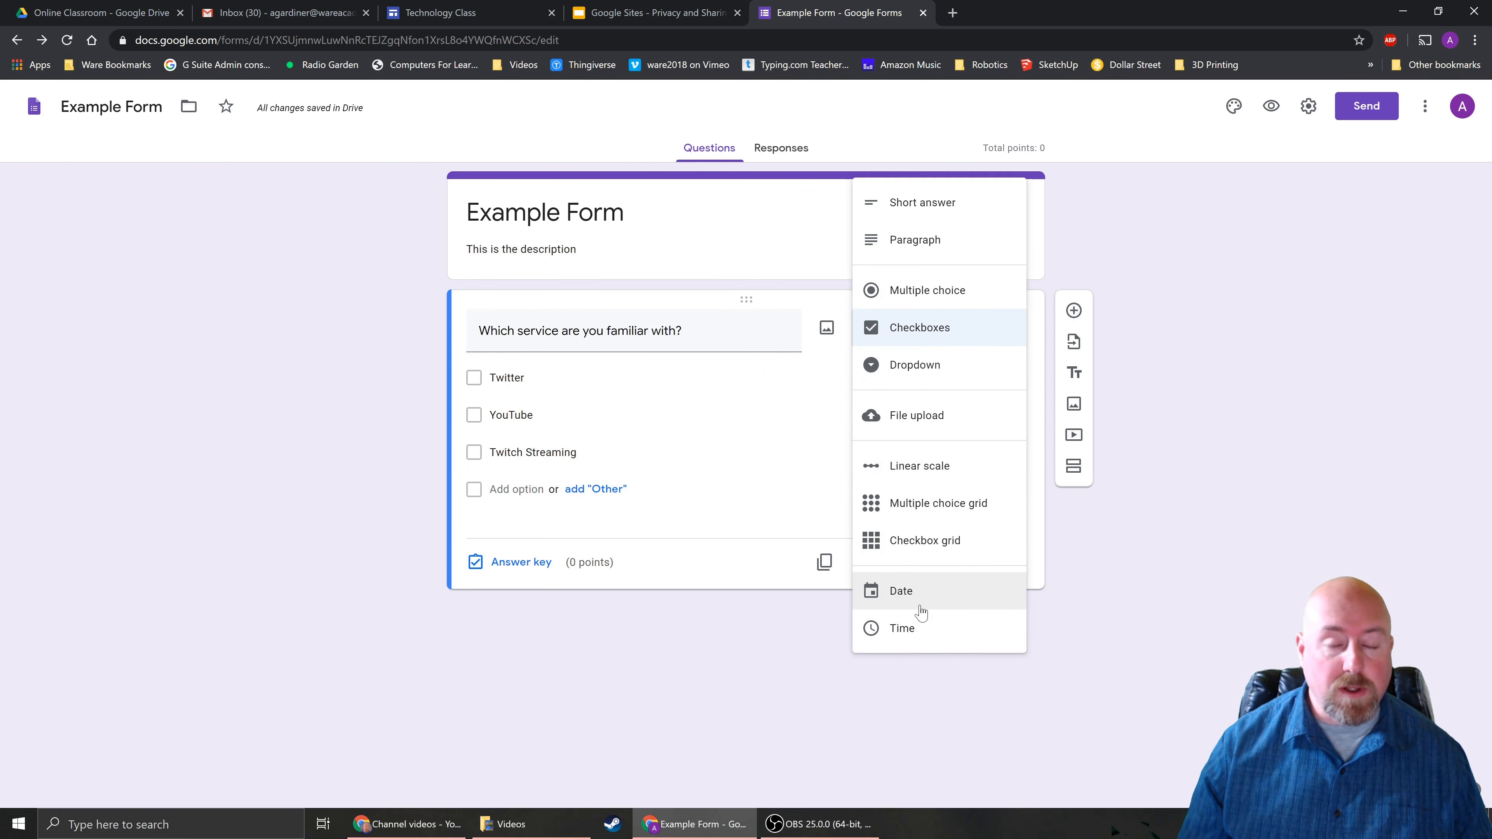
{"action": "left_click", "coordinate": [921, 591]}
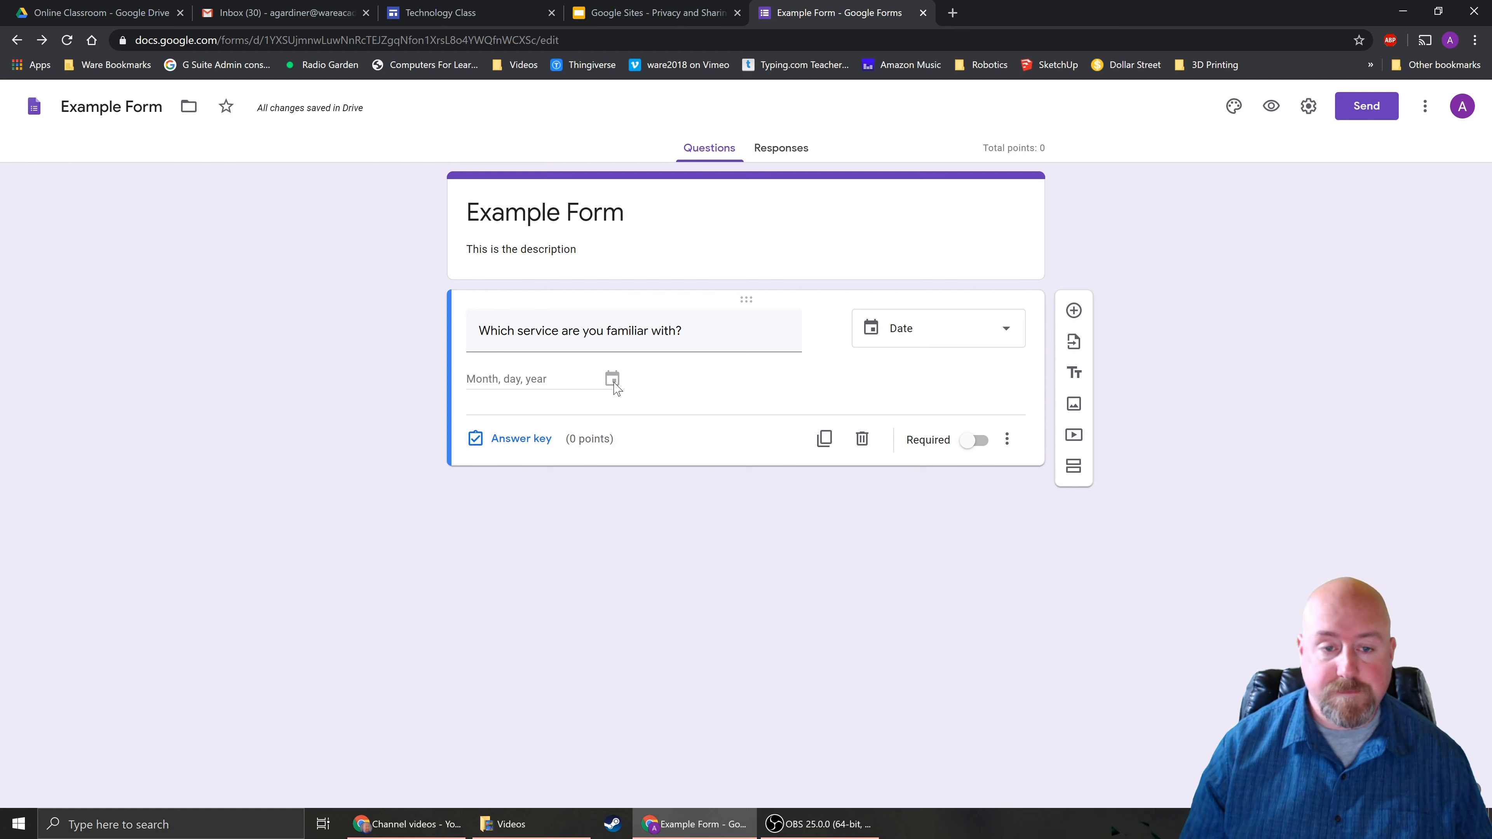
{"action": "left_click", "coordinate": [966, 338]}
{"action": "left_click", "coordinate": [904, 549]}
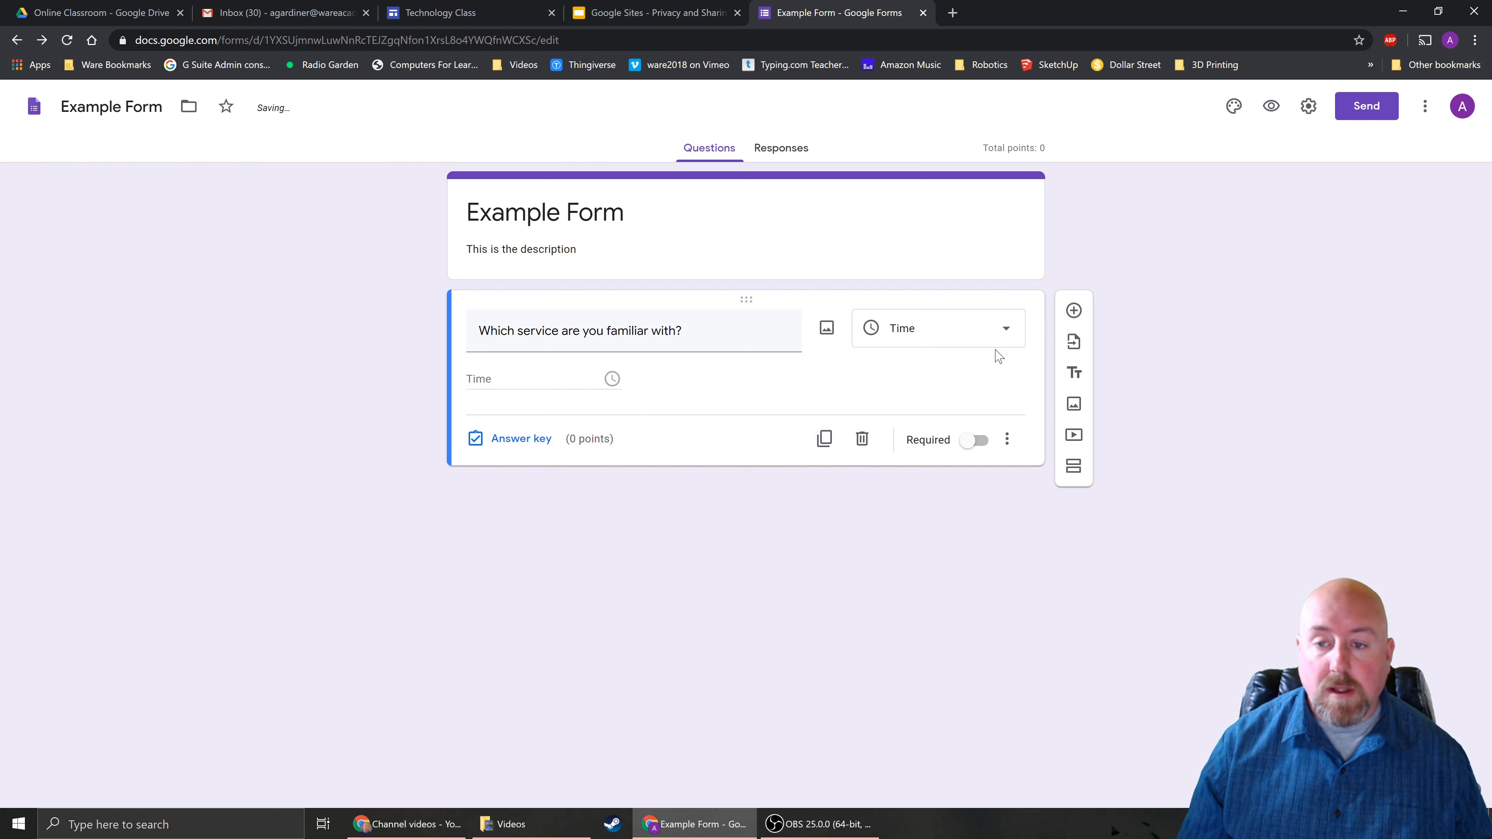
{"action": "left_click", "coordinate": [981, 345]}
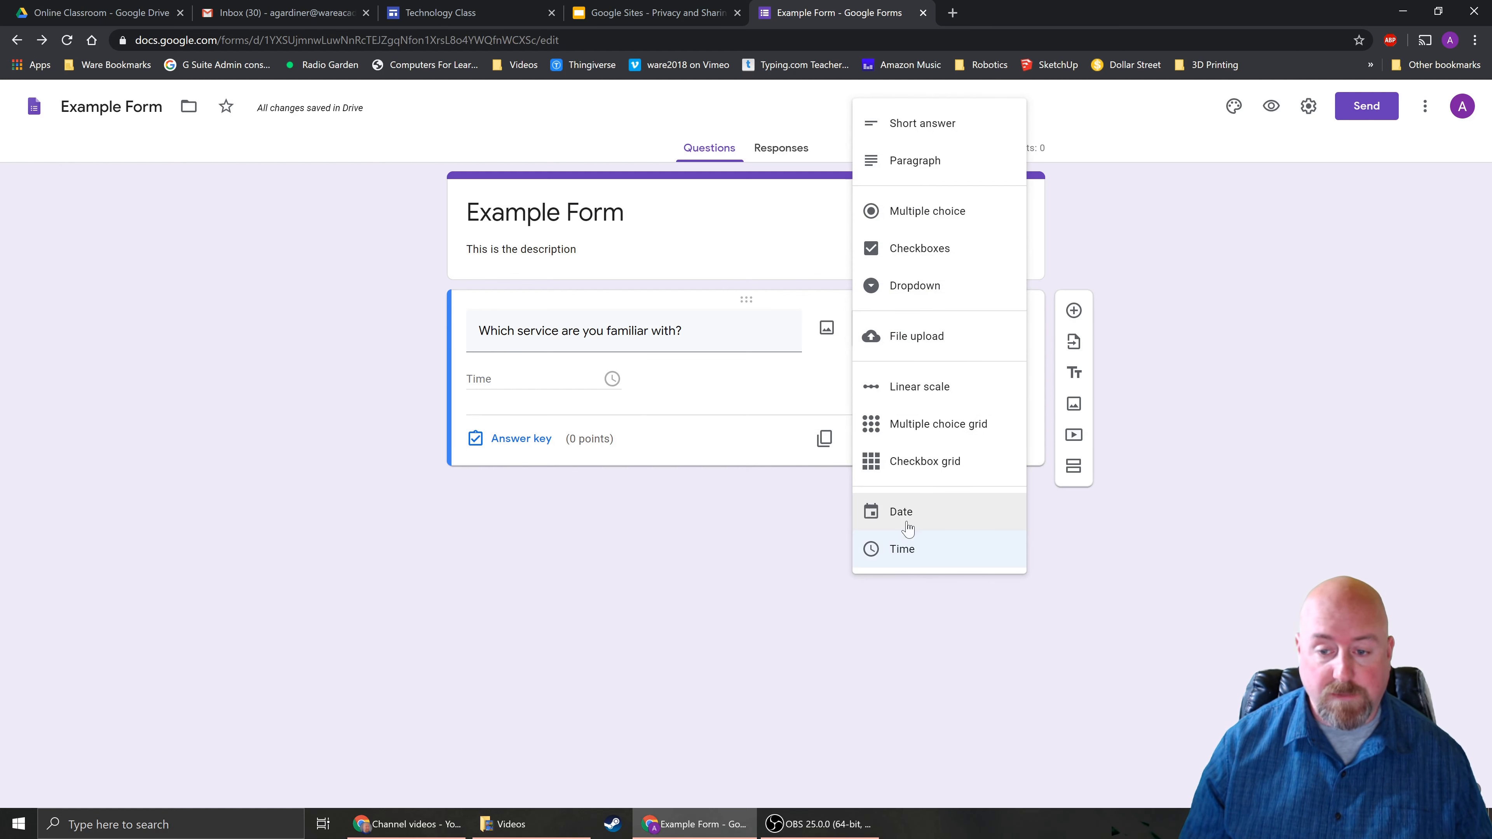
{"action": "left_click", "coordinate": [917, 560]}
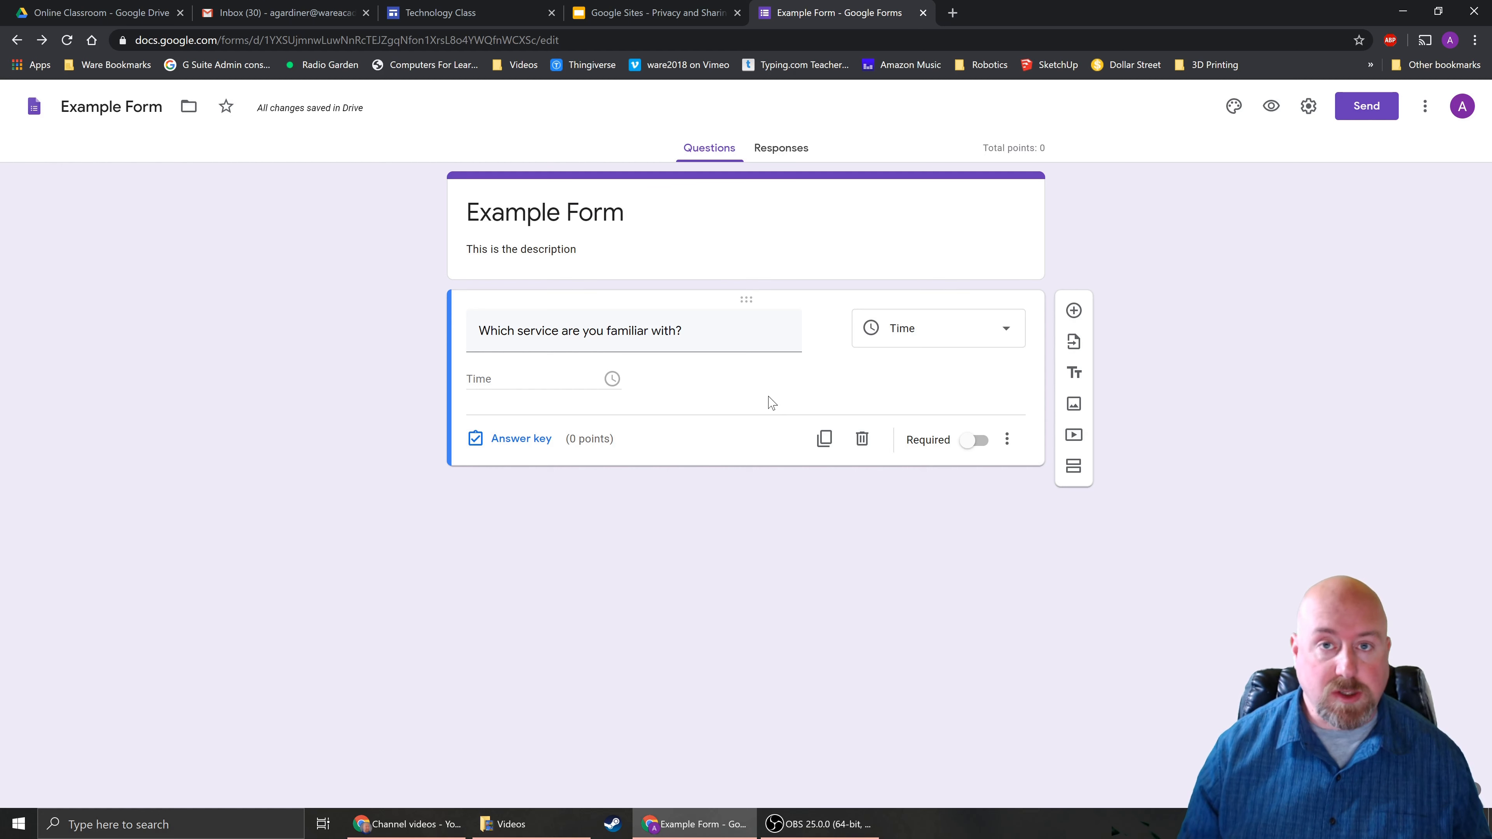
{"action": "left_click", "coordinate": [955, 332]}
{"action": "left_click", "coordinate": [905, 515]}
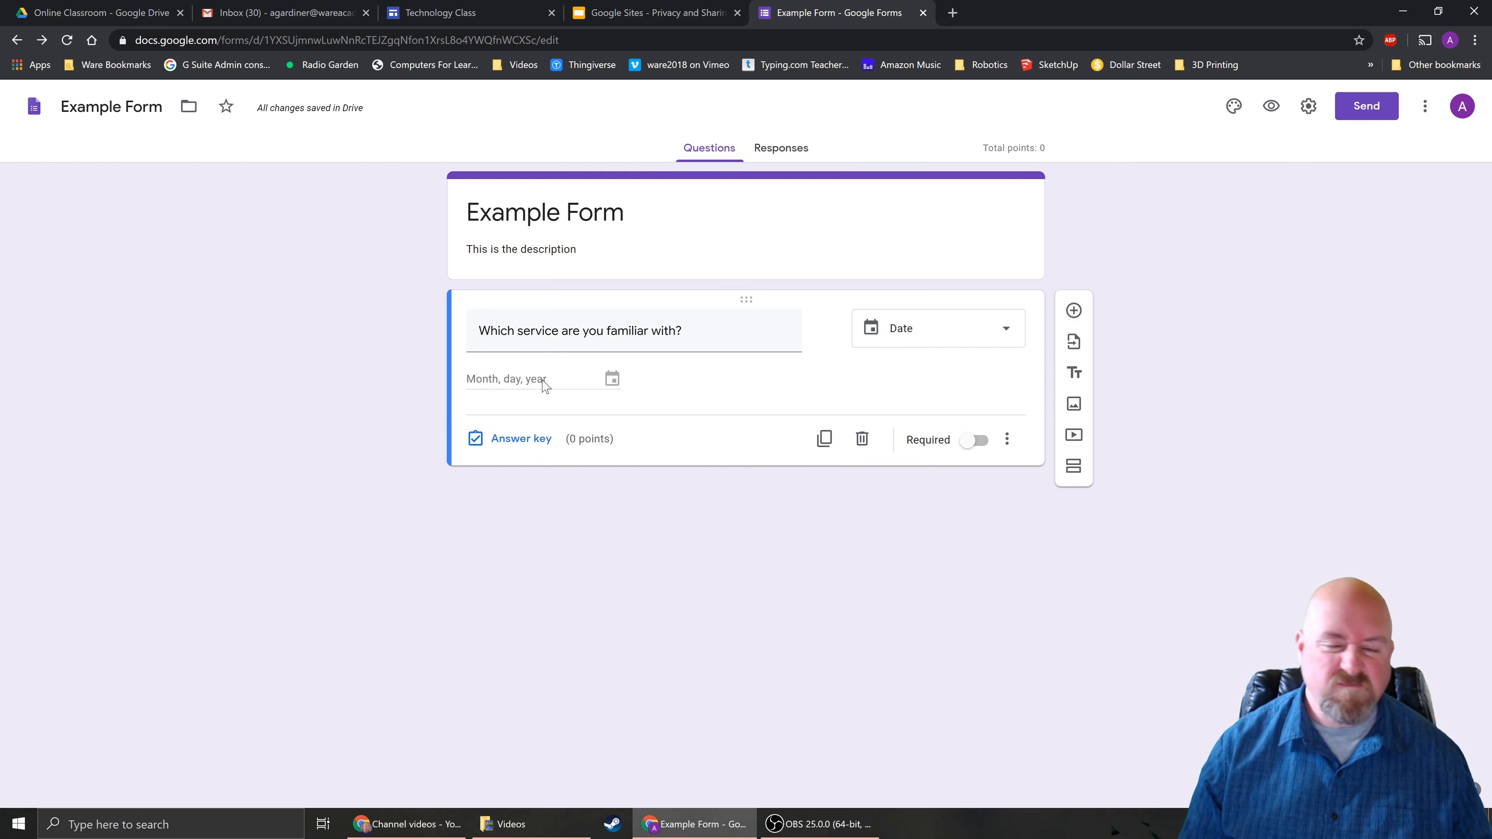
Change the question type to short answer and replace its text with "What does the time say?".
{"action": "left_click", "coordinate": [900, 336]}
{"action": "left_click", "coordinate": [904, 123]}
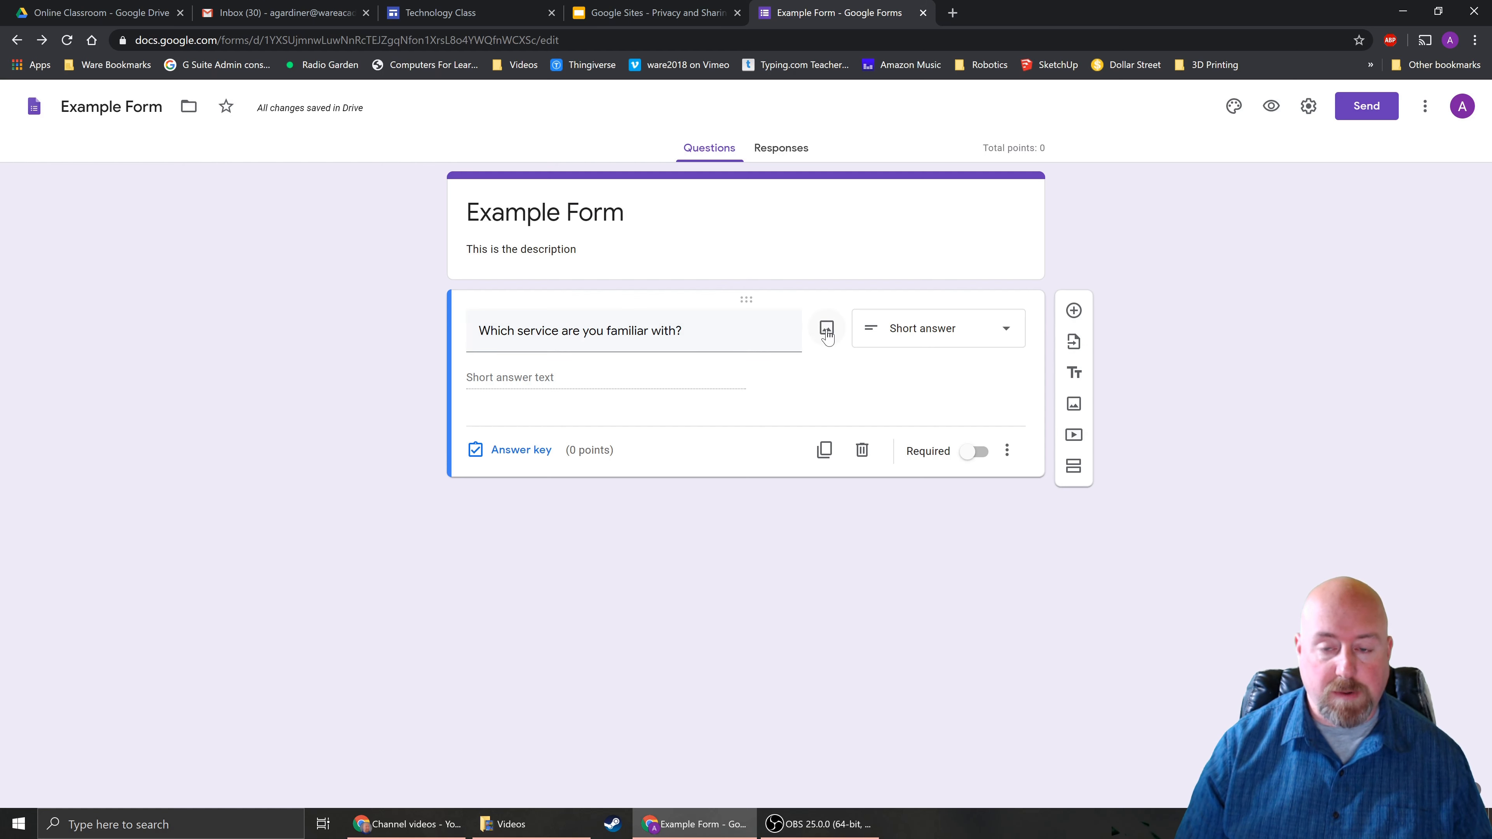
{"action": "left_click", "coordinate": [634, 330]}
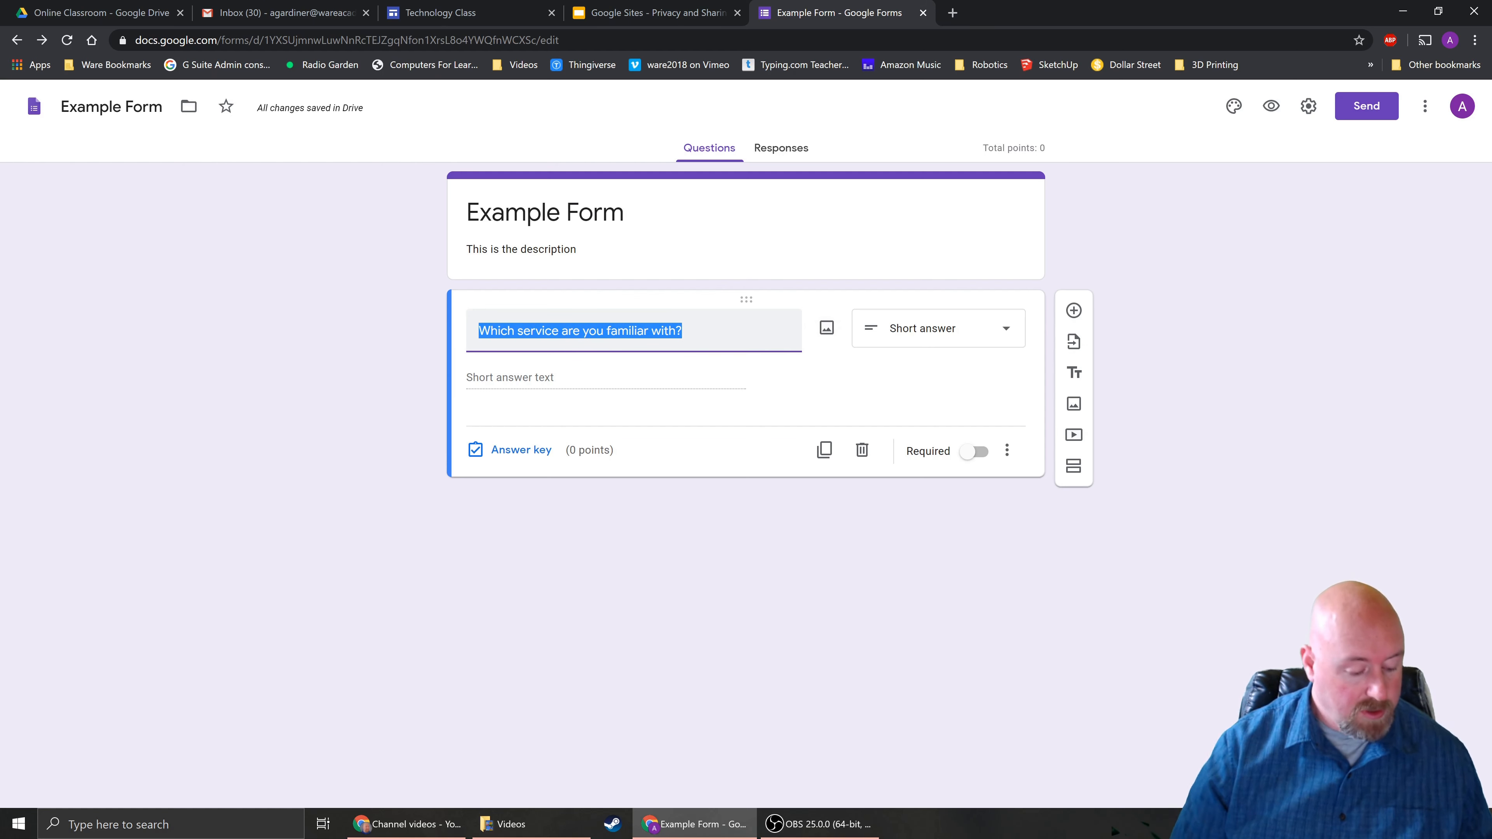
{"action": "type", "text": "What does the"}
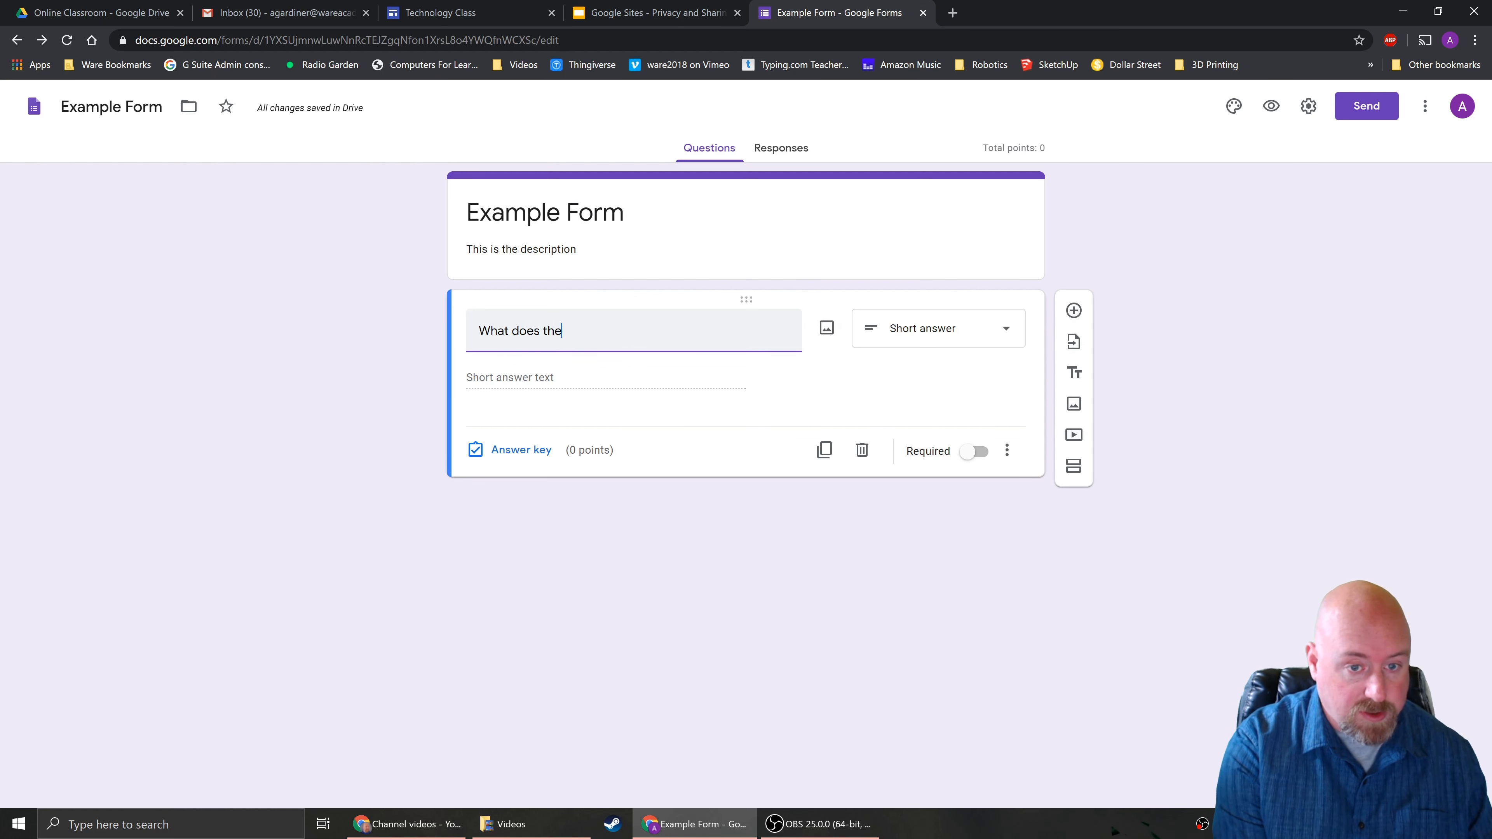
{"action": "type", "text": " time say?"}
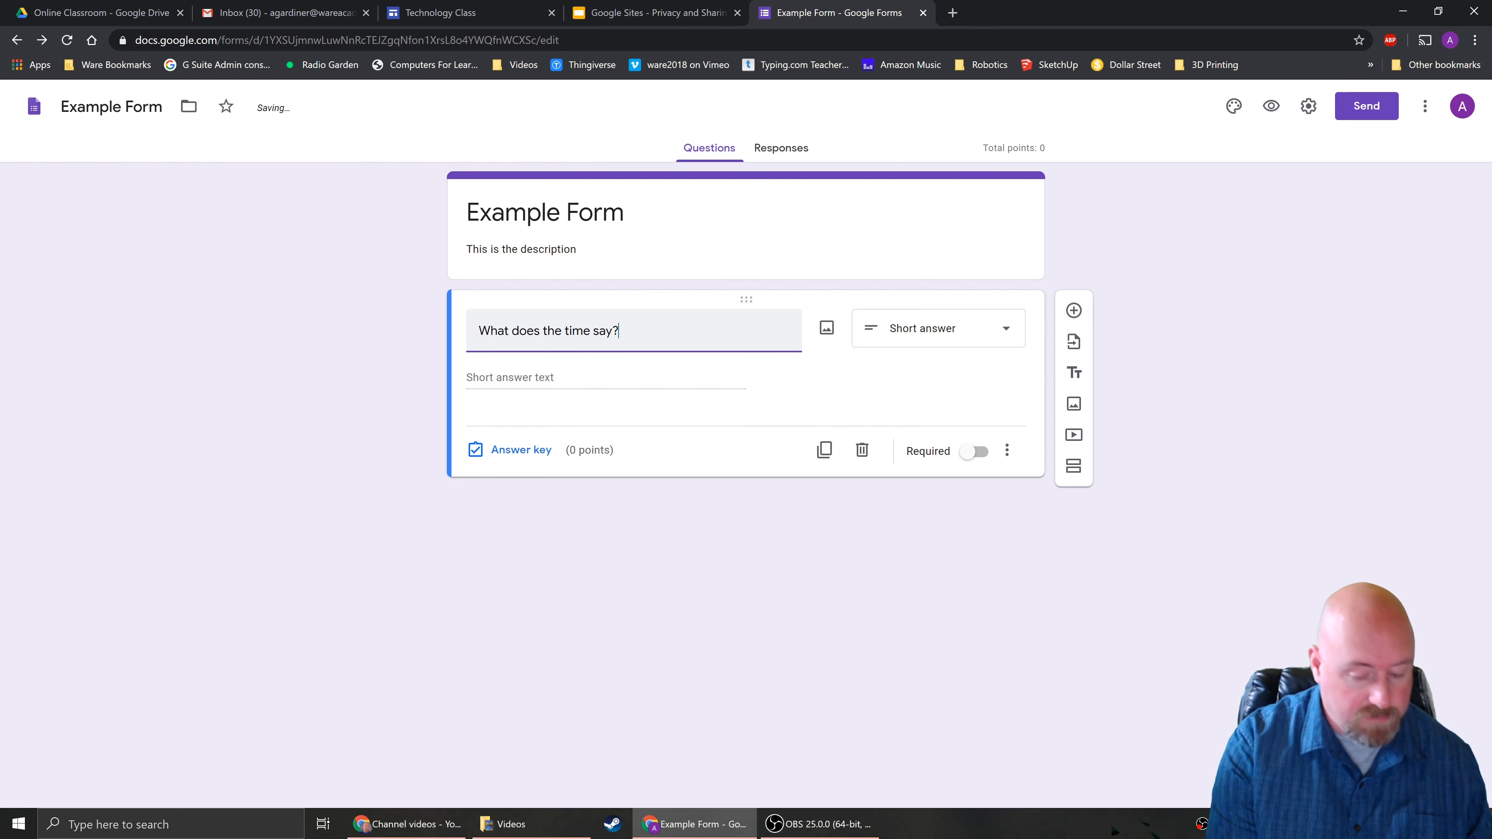
Insert a clock image showing 1:15 into the "What does the time say?" question, using a Google image search for "clock".
{"action": "left_click", "coordinate": [825, 329]}
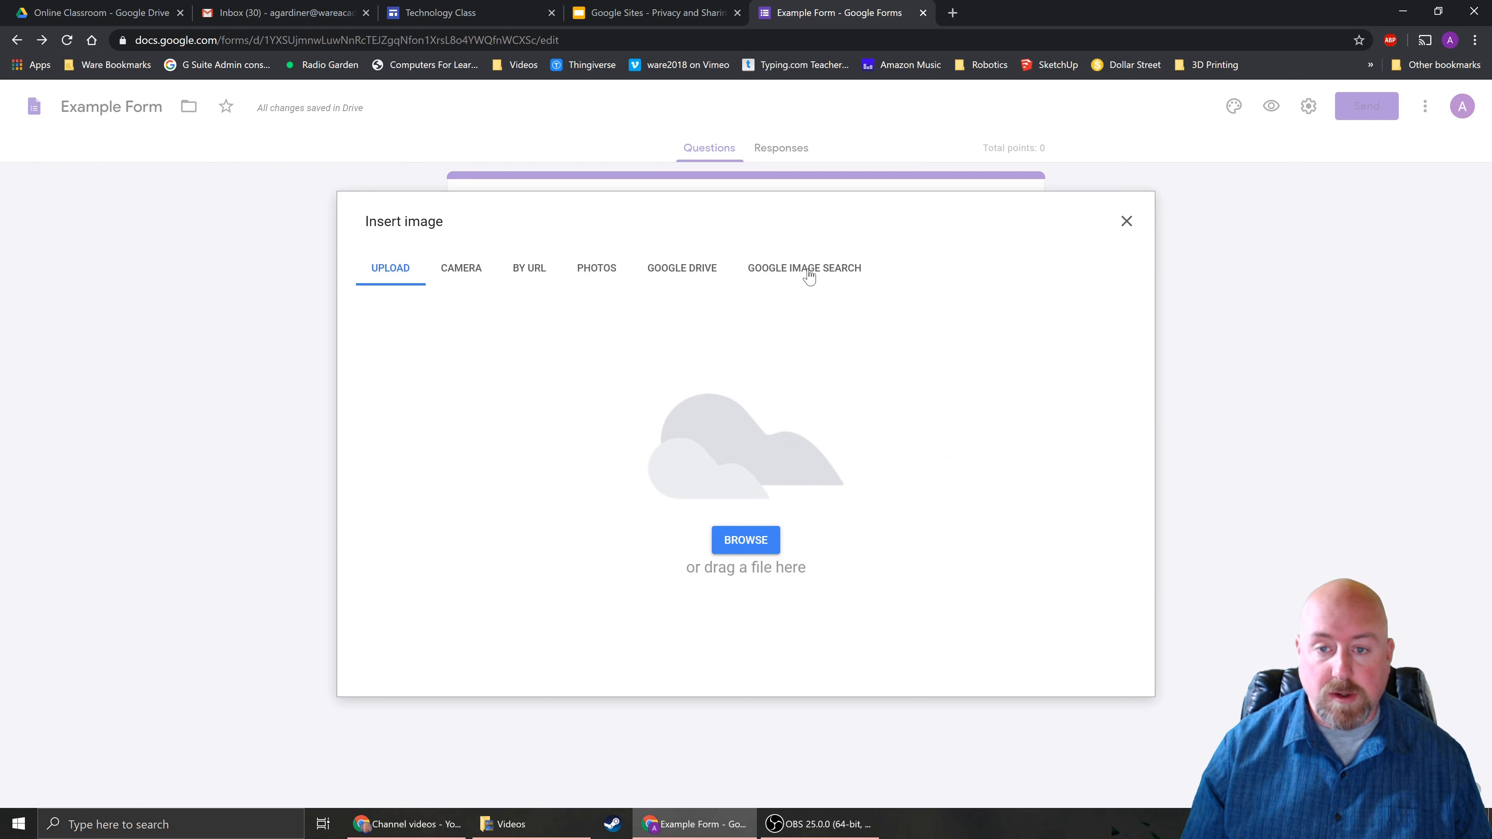
{"action": "left_click", "coordinate": [806, 274]}
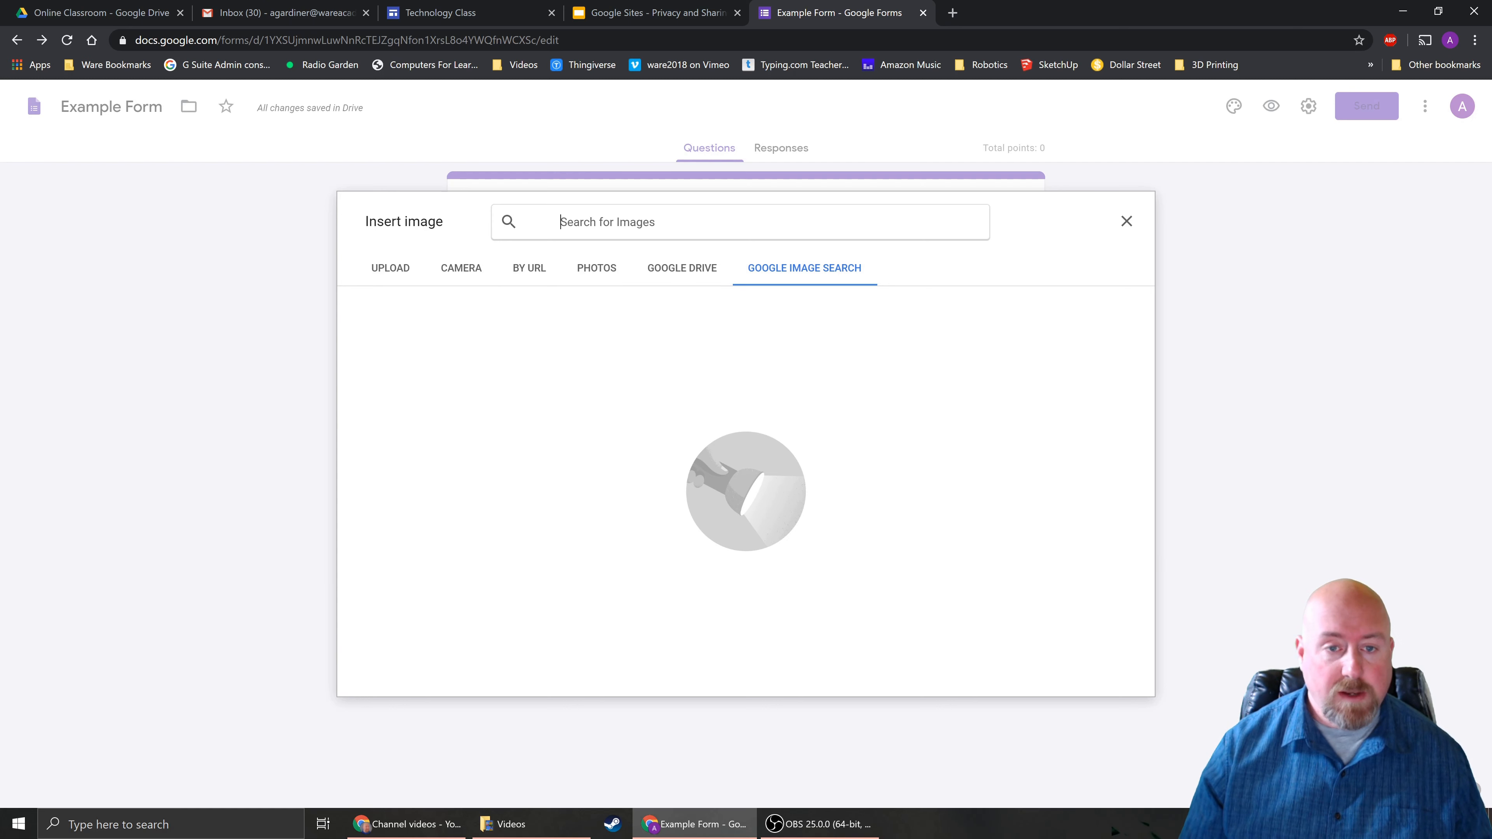
{"action": "type", "text": "clock"}
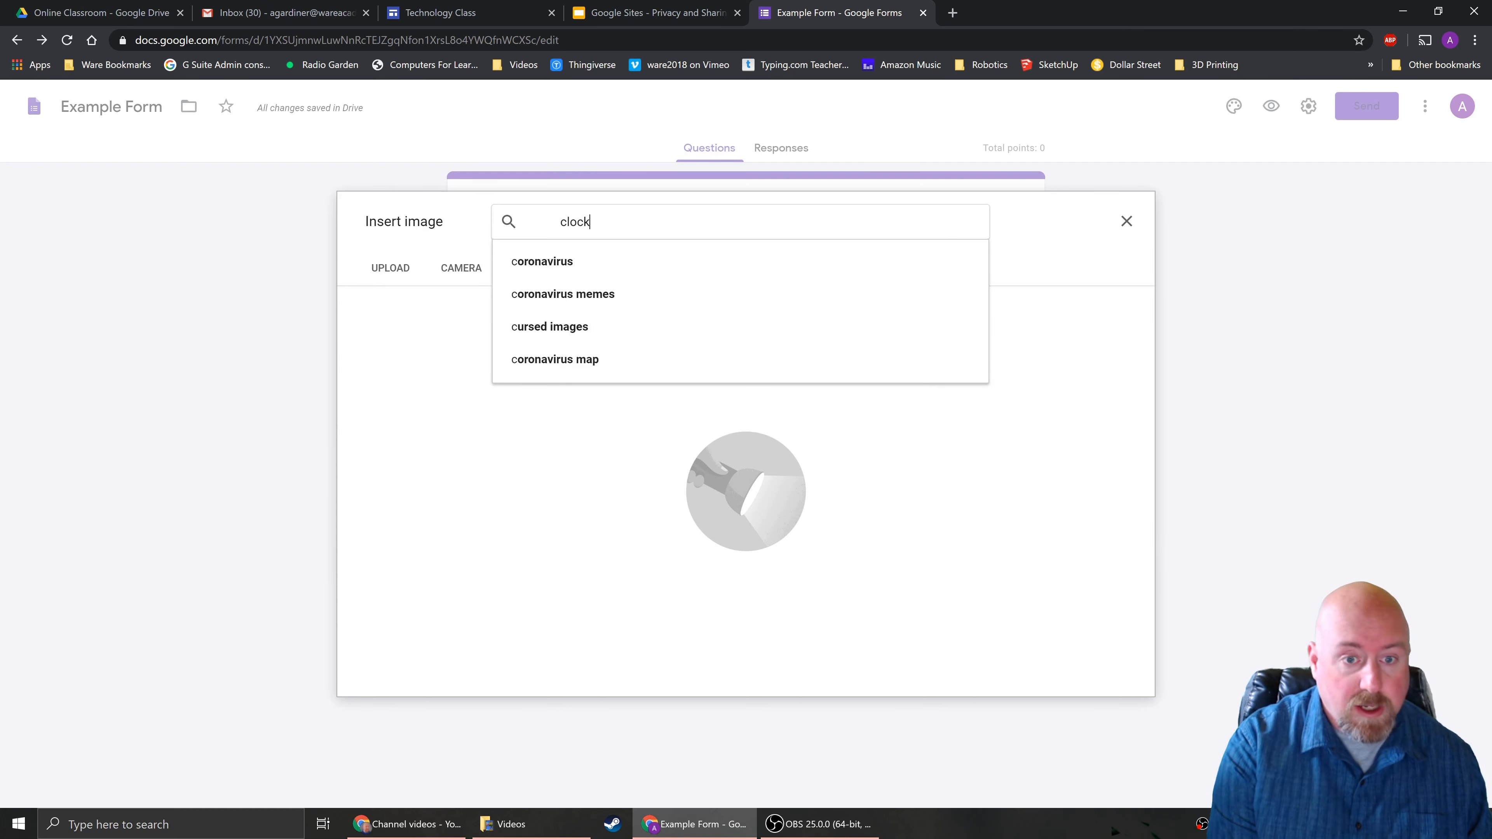
{"action": "key", "text": "Return"}
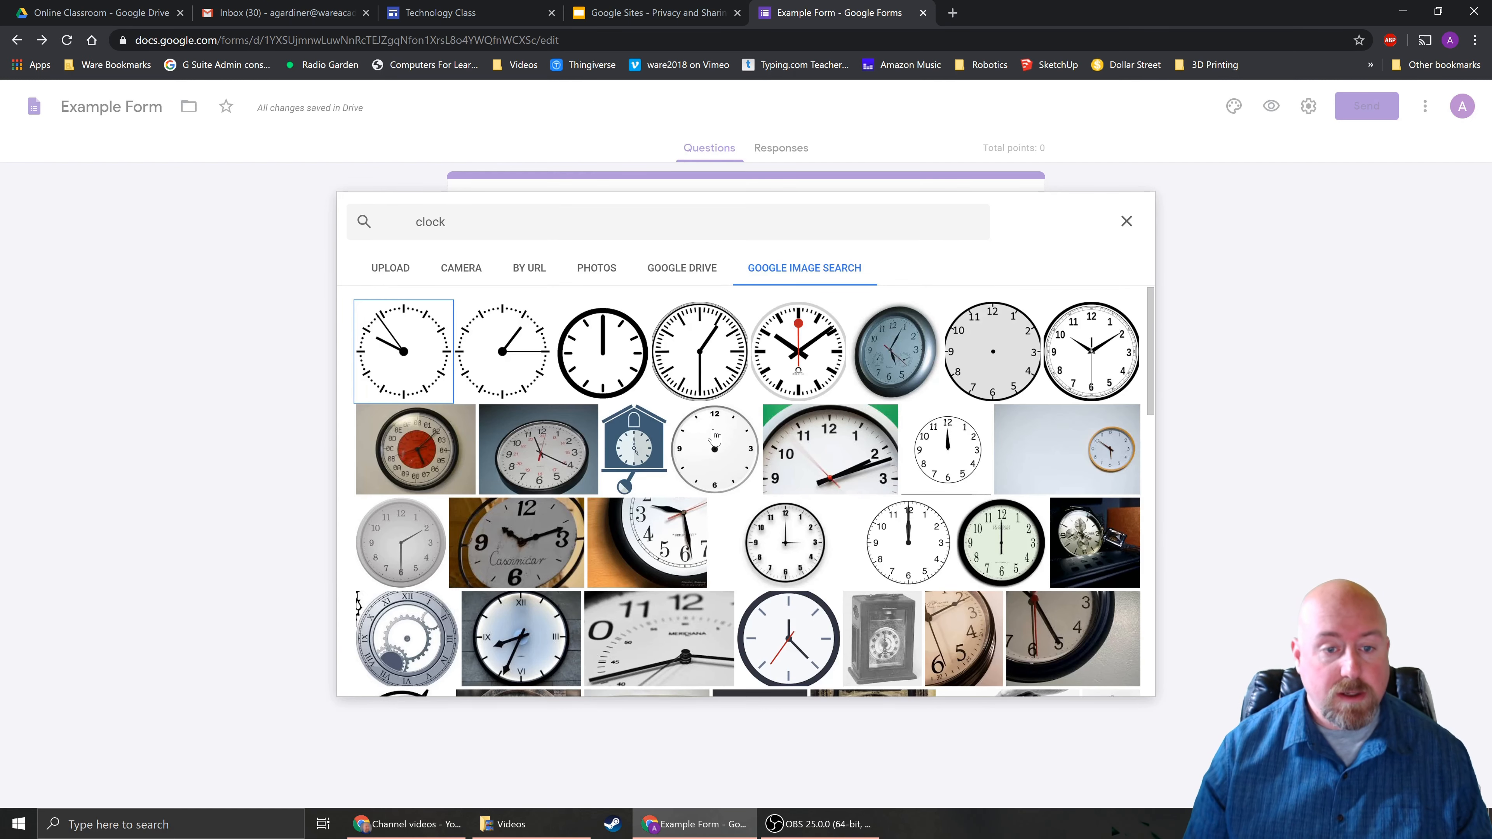
{"action": "left_click", "coordinate": [510, 359]}
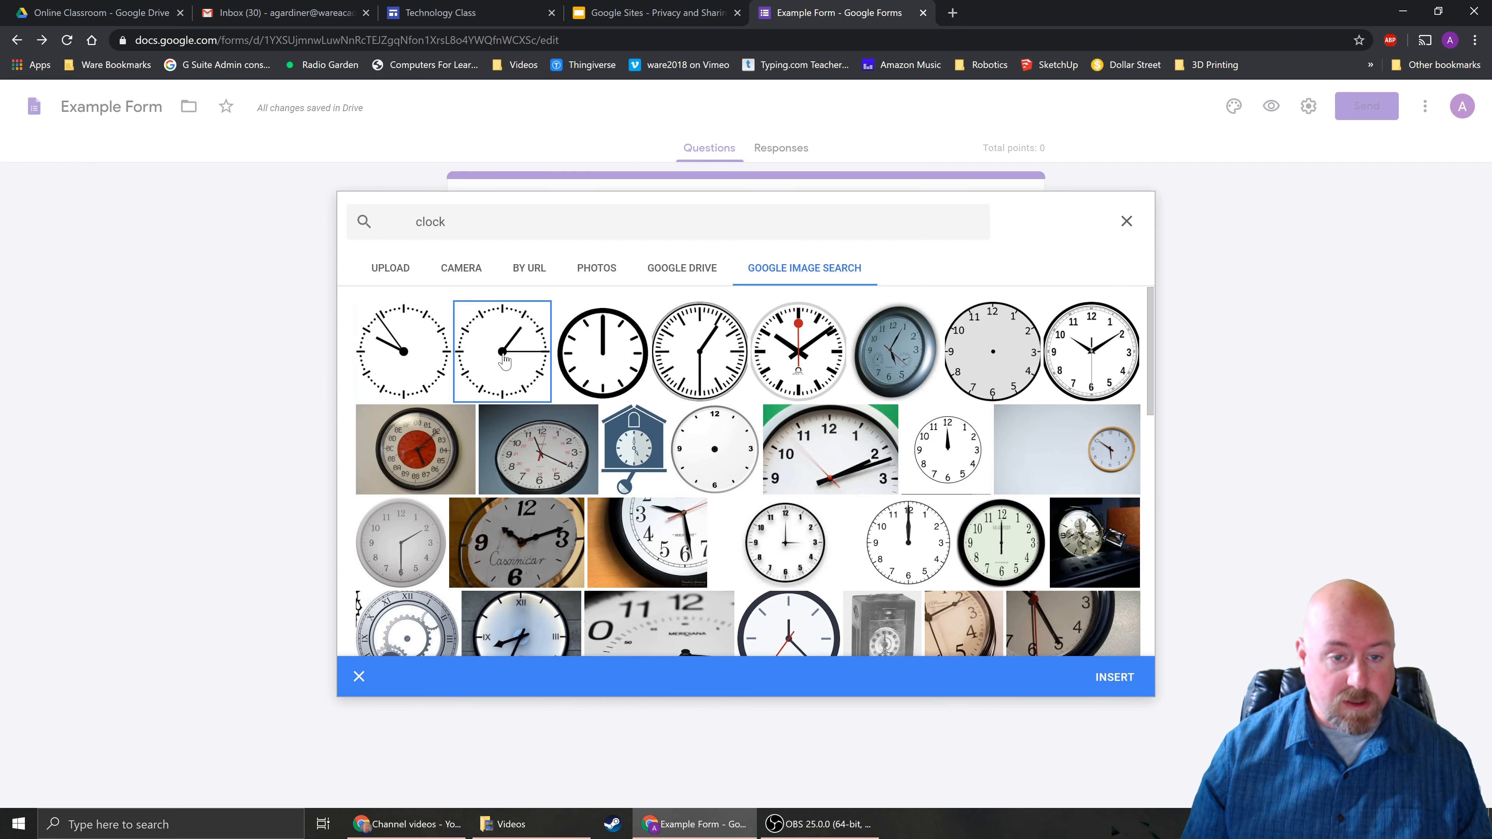
{"action": "left_click", "coordinate": [1114, 678]}
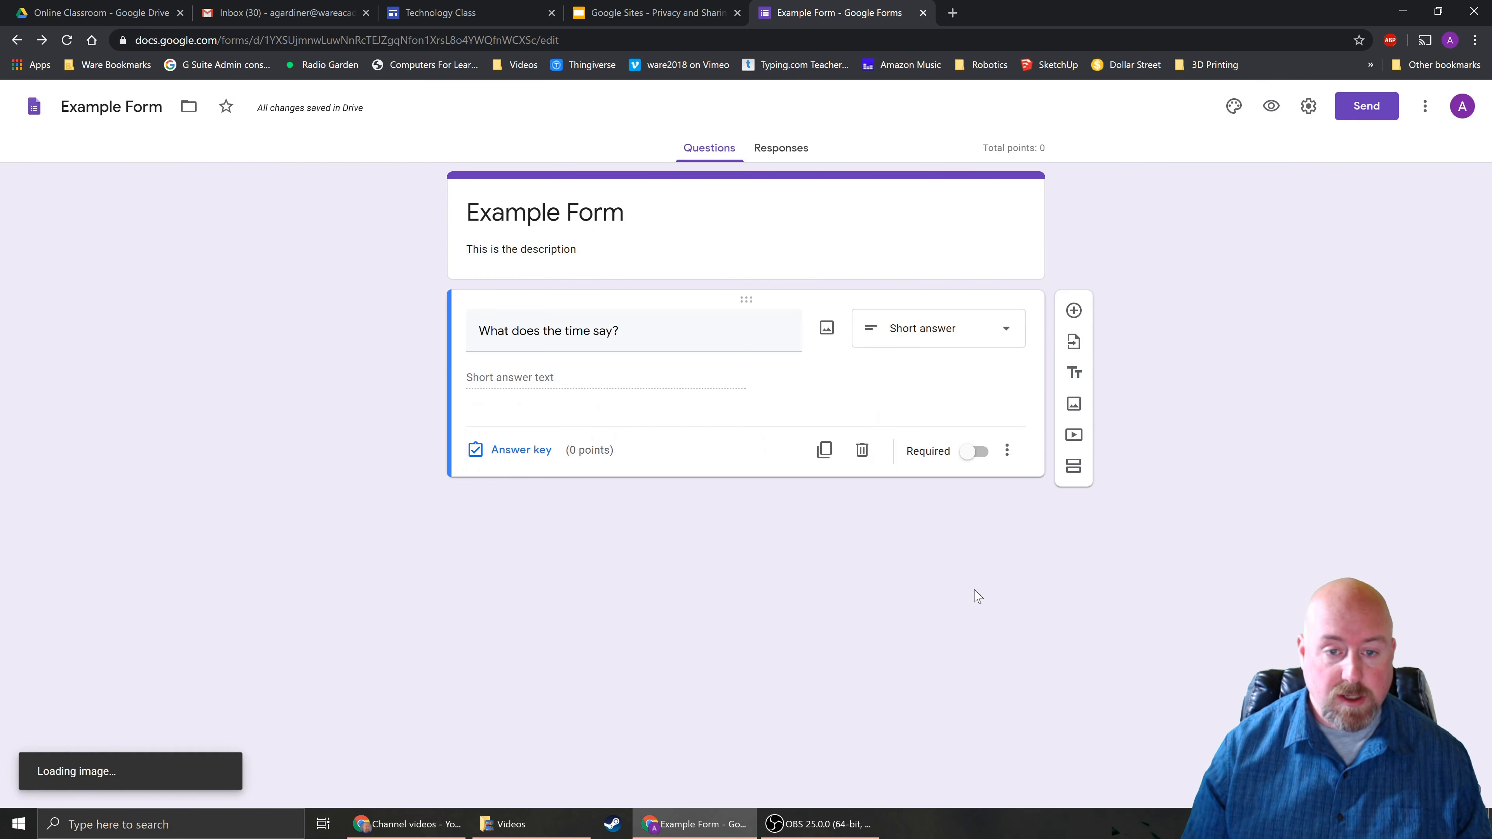
Shrink the clock image in the question to about a third of its inserted width, keeping it under the question text.
{"action": "scroll", "coordinate": [879, 517], "scroll_direction": "down", "scroll_amount": 5}
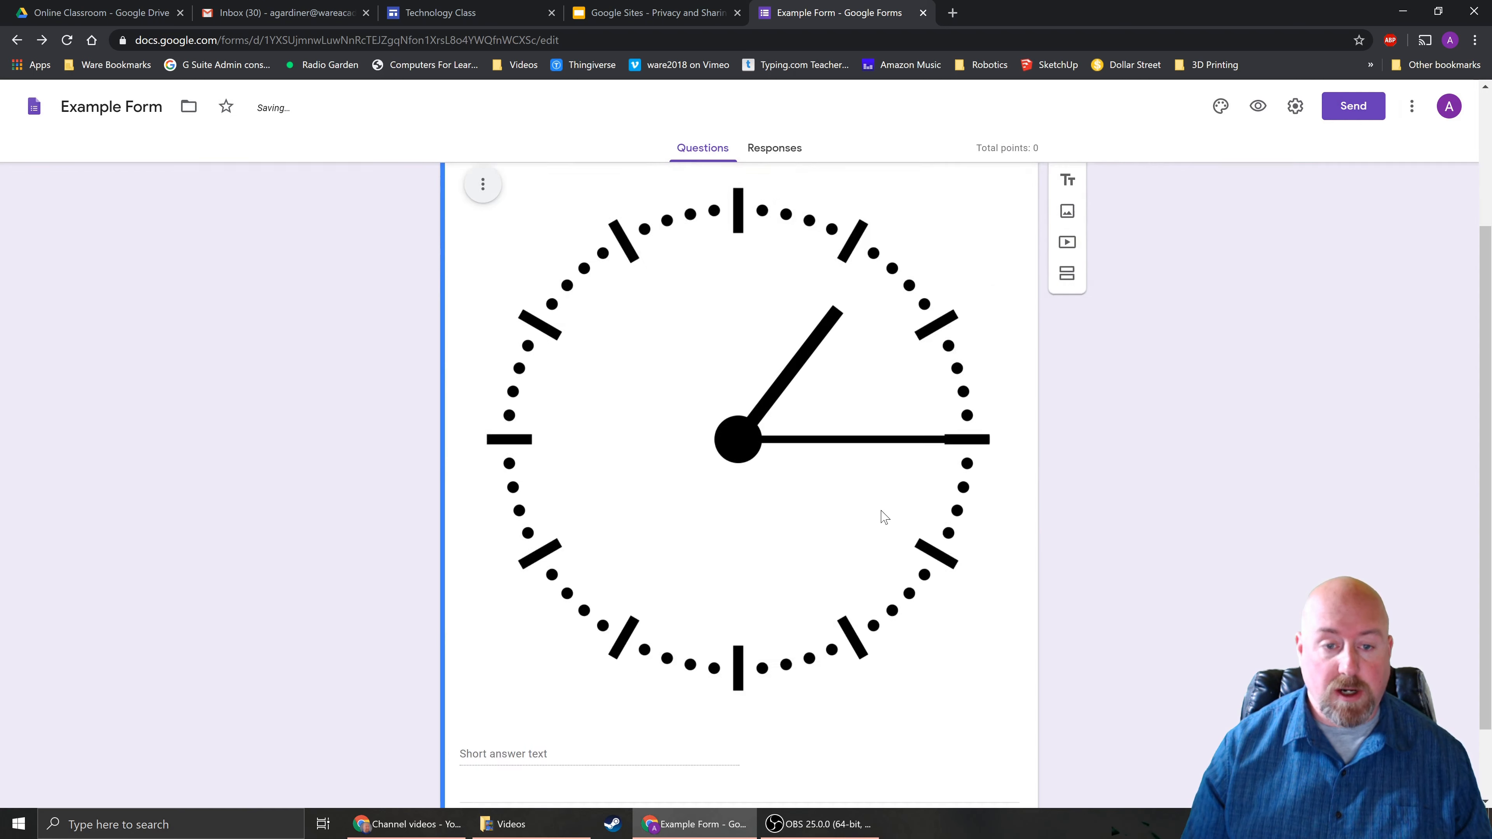
{"action": "scroll", "coordinate": [780, 454], "scroll_direction": "up", "scroll_amount": 3}
{"action": "left_click", "coordinate": [782, 529]}
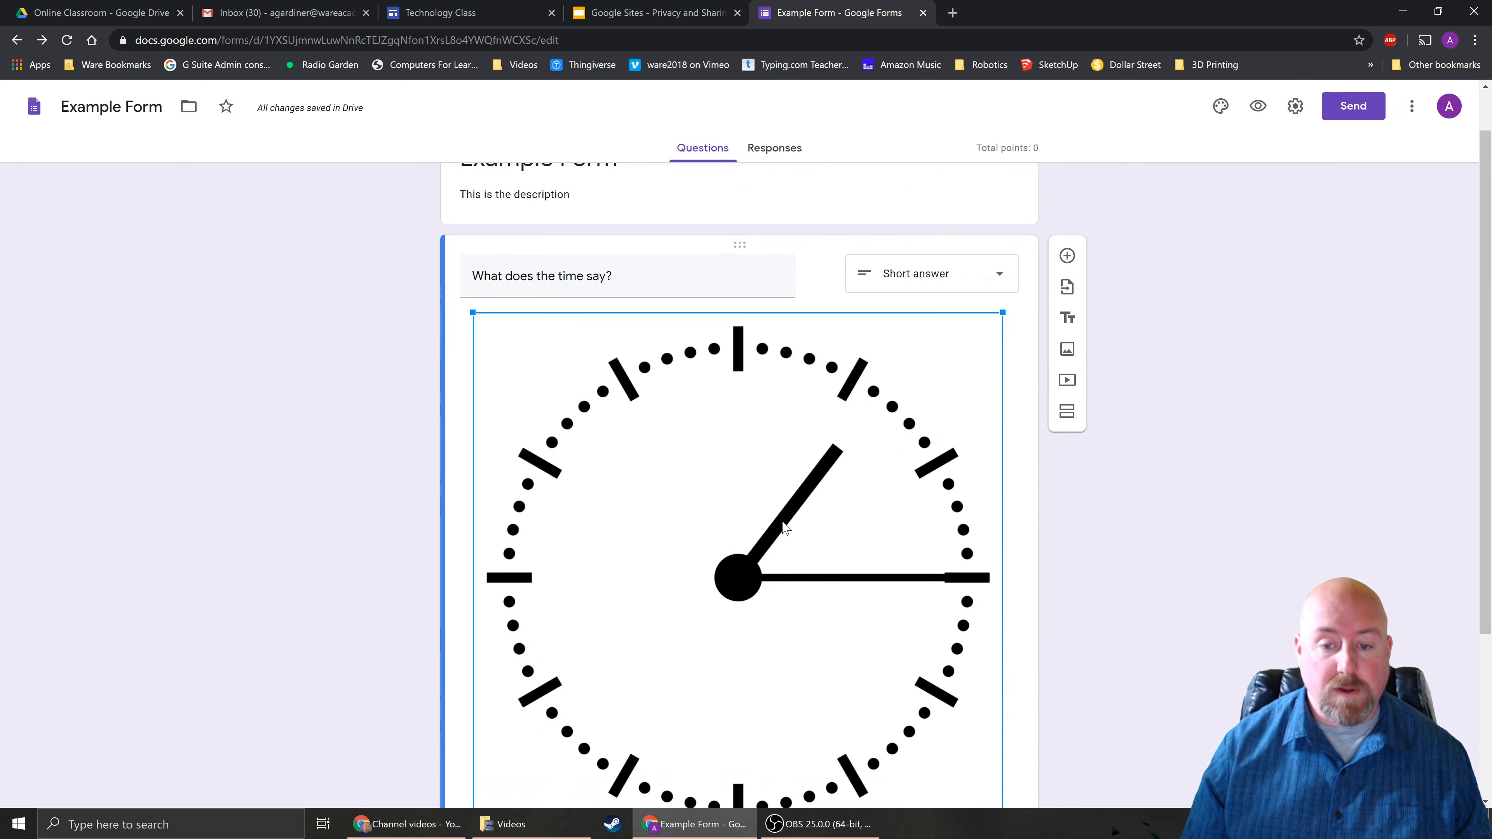
{"action": "scroll", "coordinate": [823, 517], "scroll_direction": "down", "scroll_amount": 3}
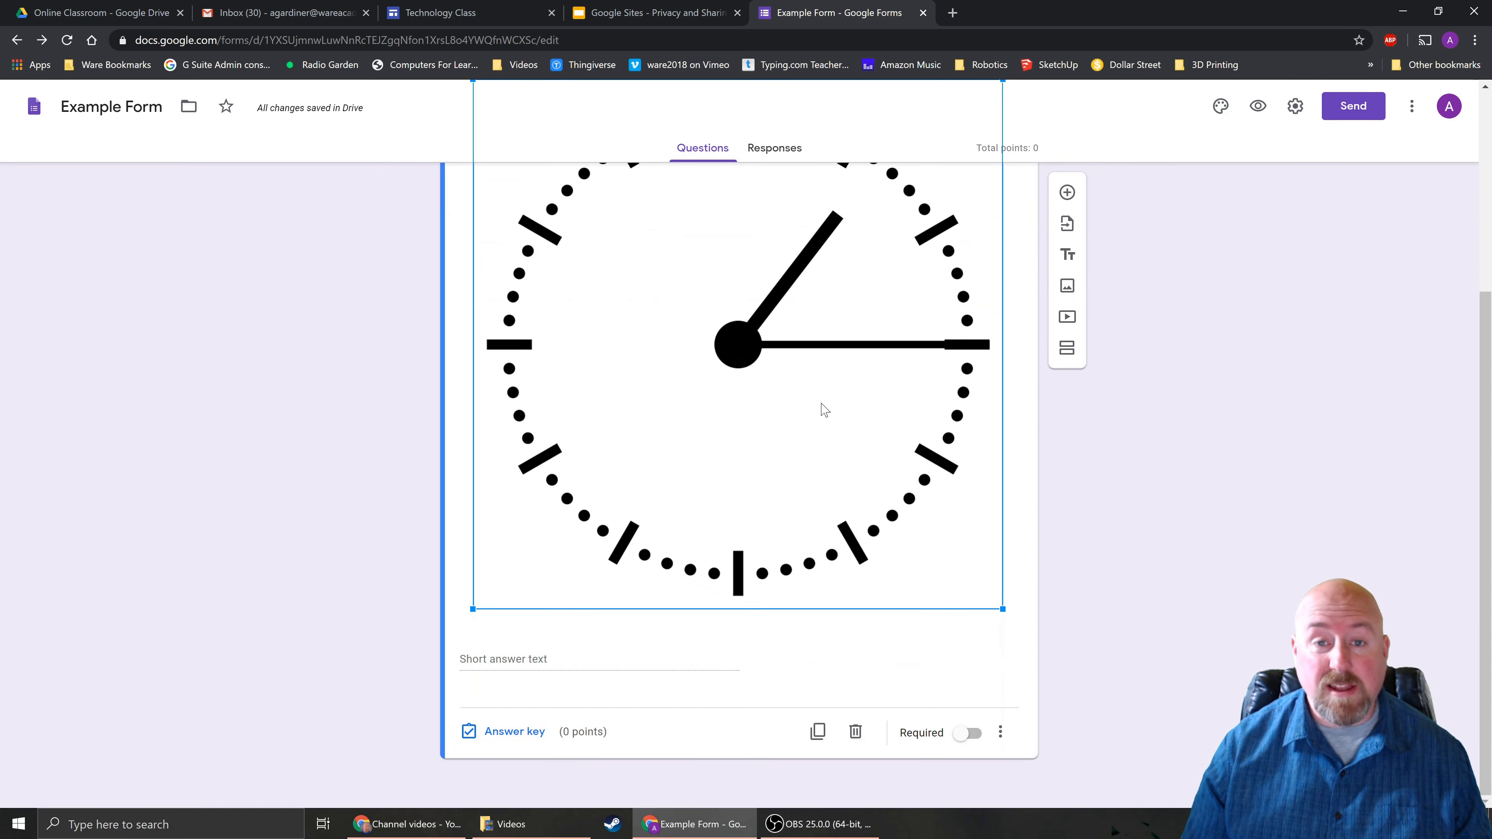
{"action": "left_click_drag", "start_coordinate": [1002, 609], "coordinate": [639, 240]}
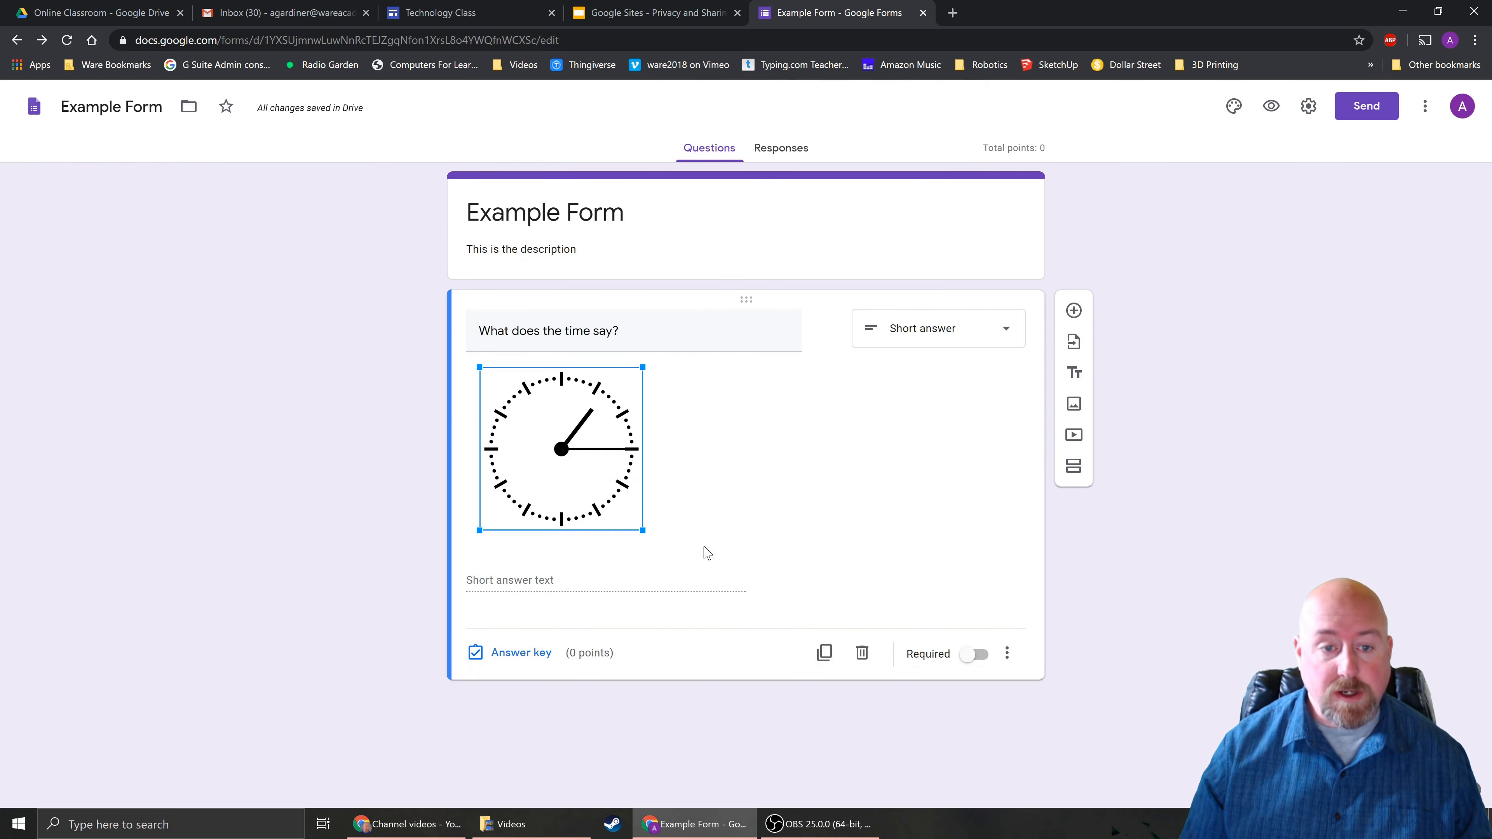
{"action": "left_click", "coordinate": [833, 473]}
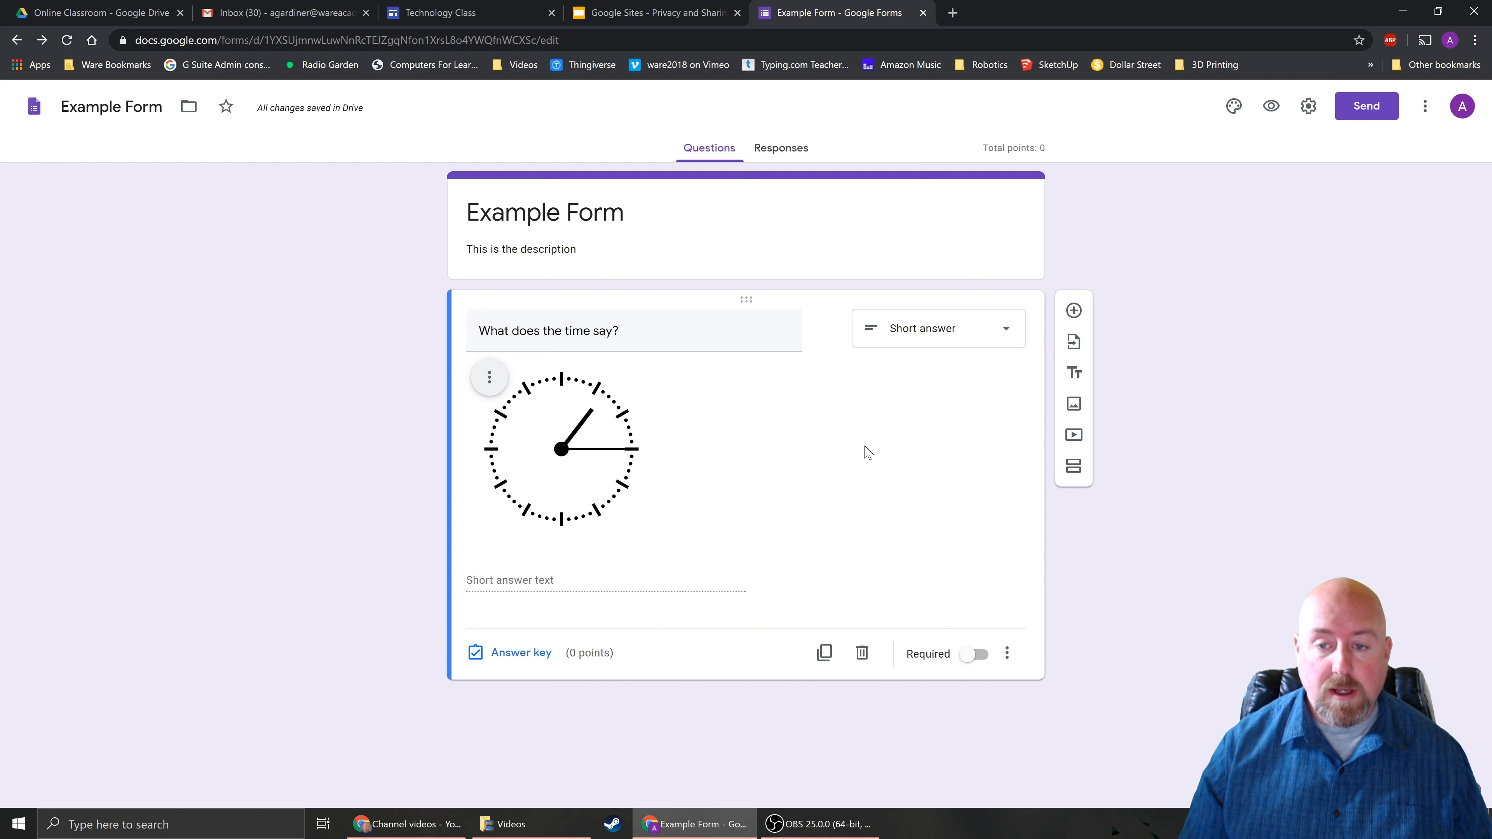
{"action": "left_click", "coordinate": [920, 327]}
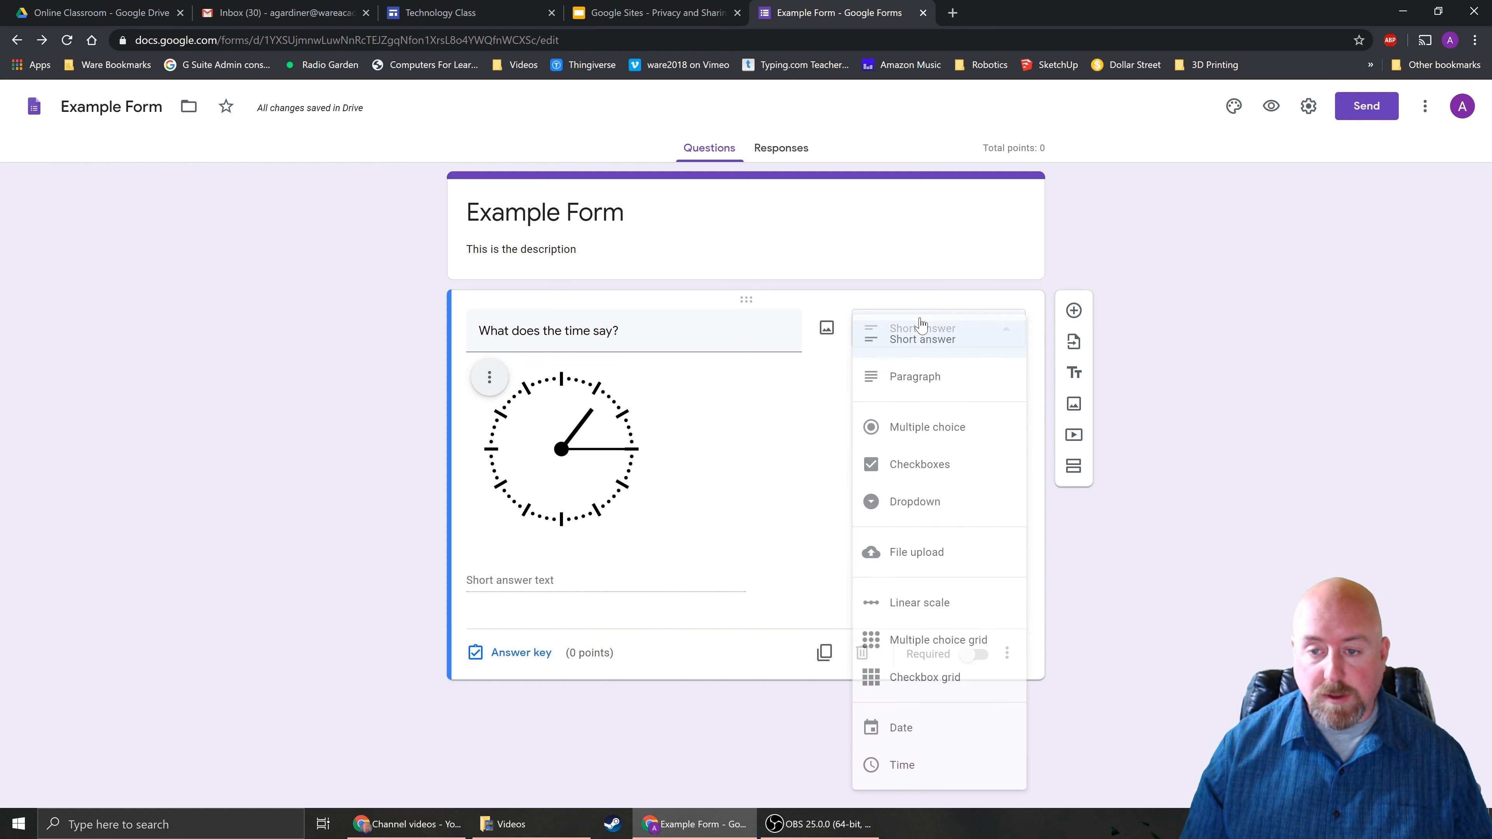
{"action": "left_click", "coordinate": [834, 450]}
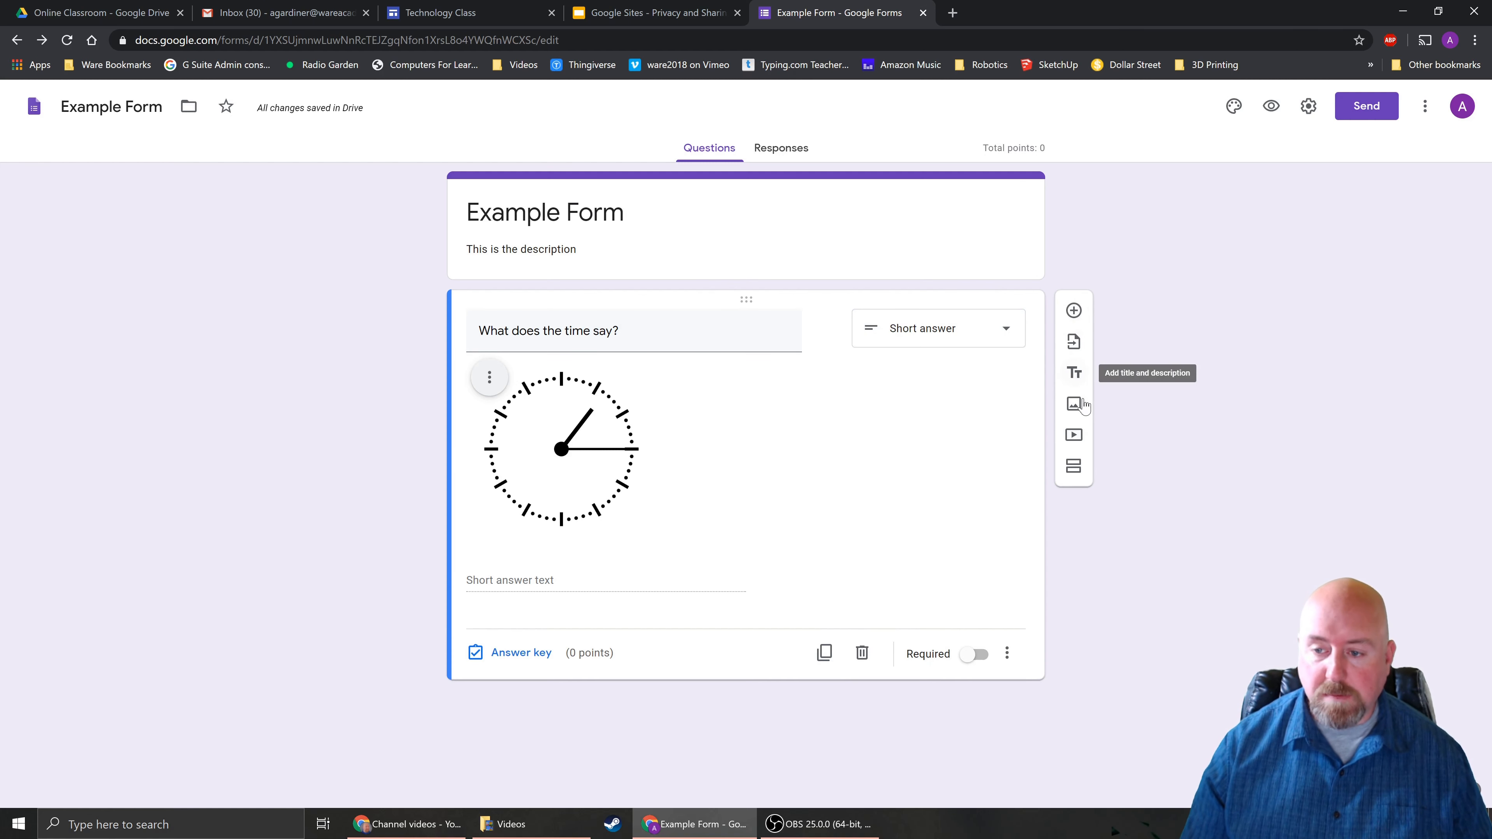
Add a new multiple choice question below the clock question with the text "Which image shows 1:15 PM?".
{"action": "left_click", "coordinate": [1074, 312]}
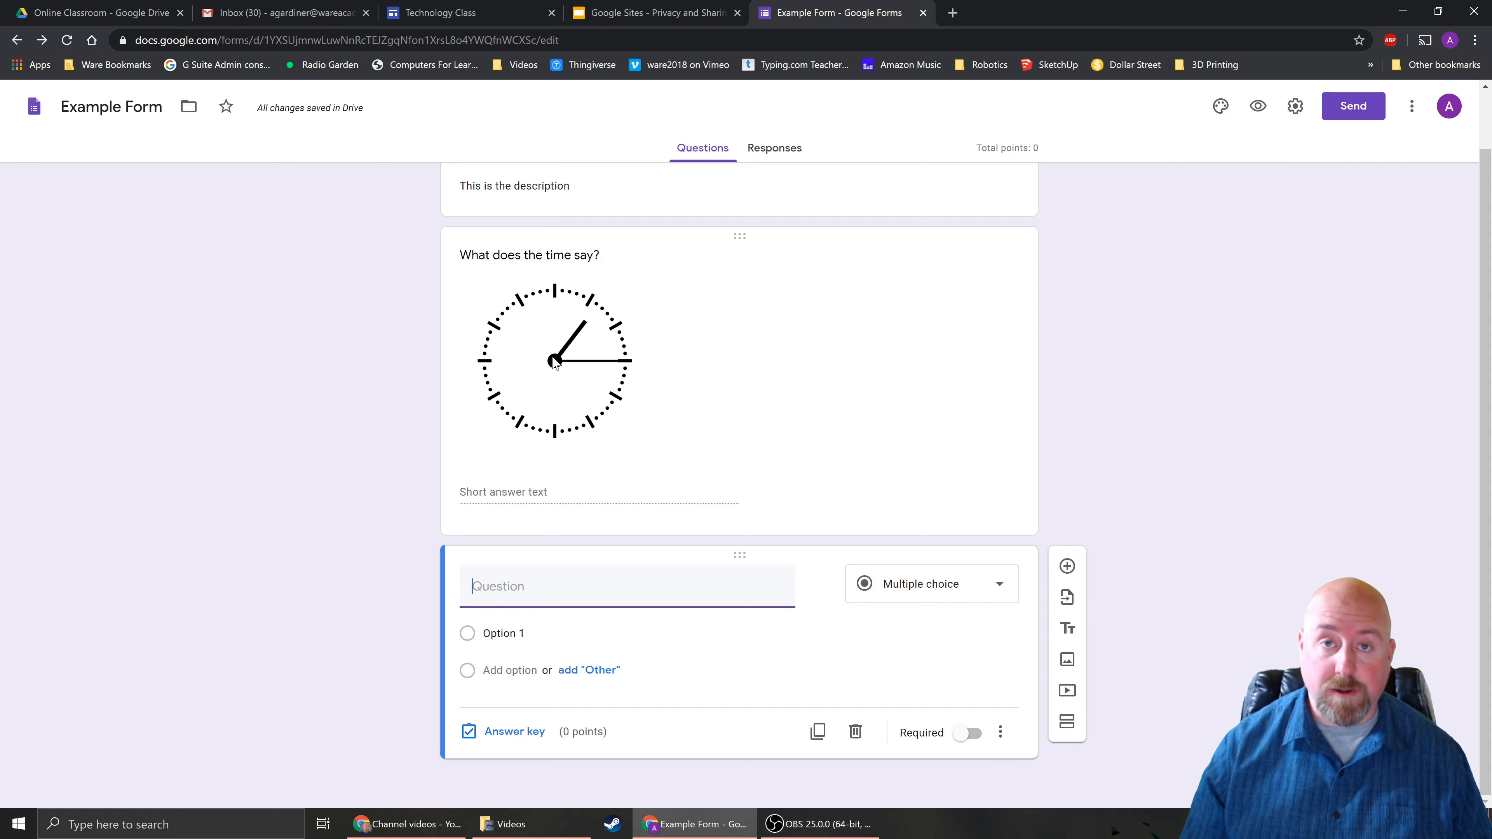
{"action": "type", "text": "Whic"}
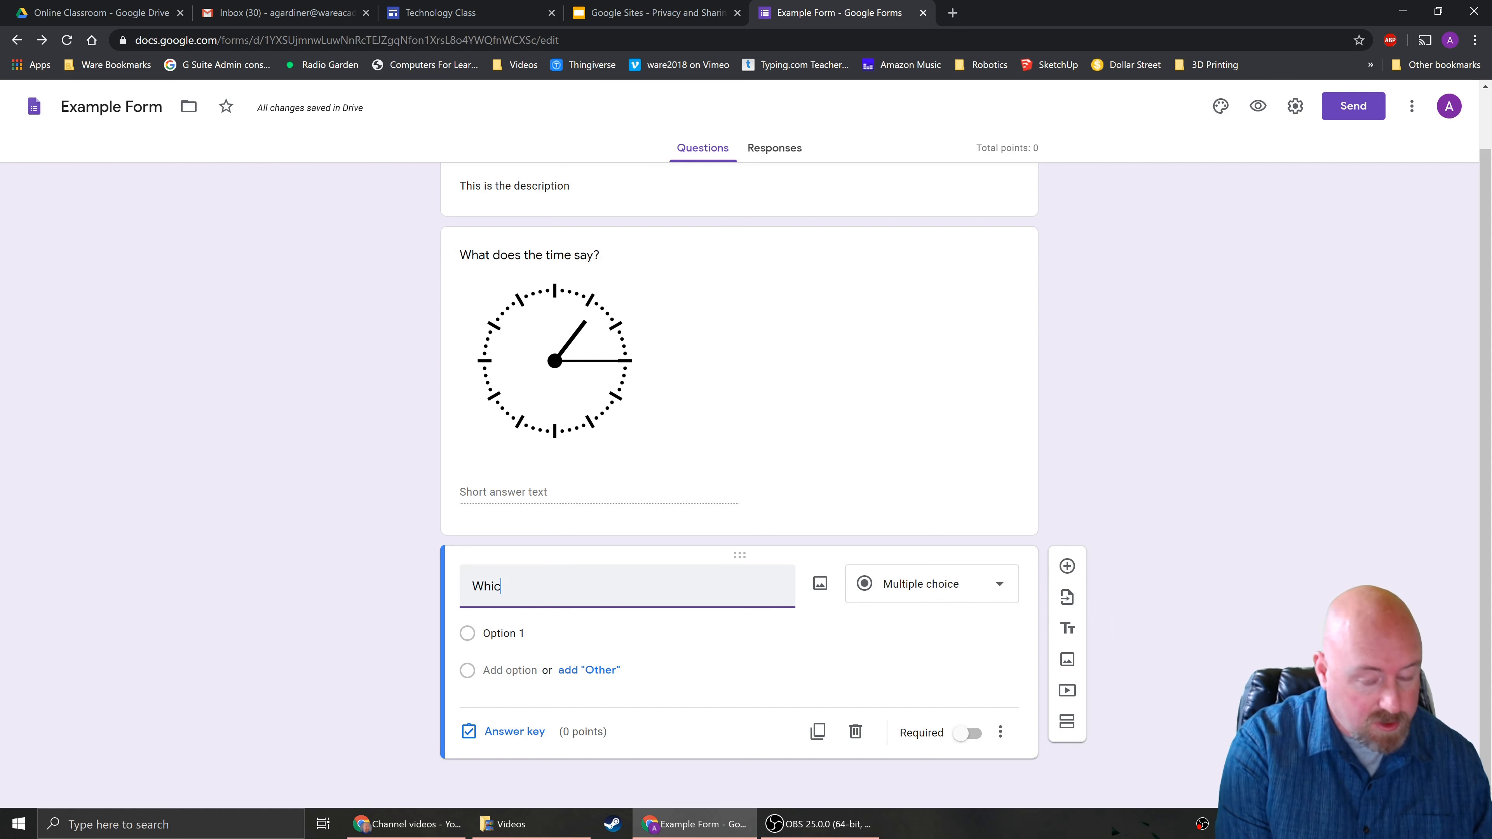
{"action": "type", "text": "h weima"}
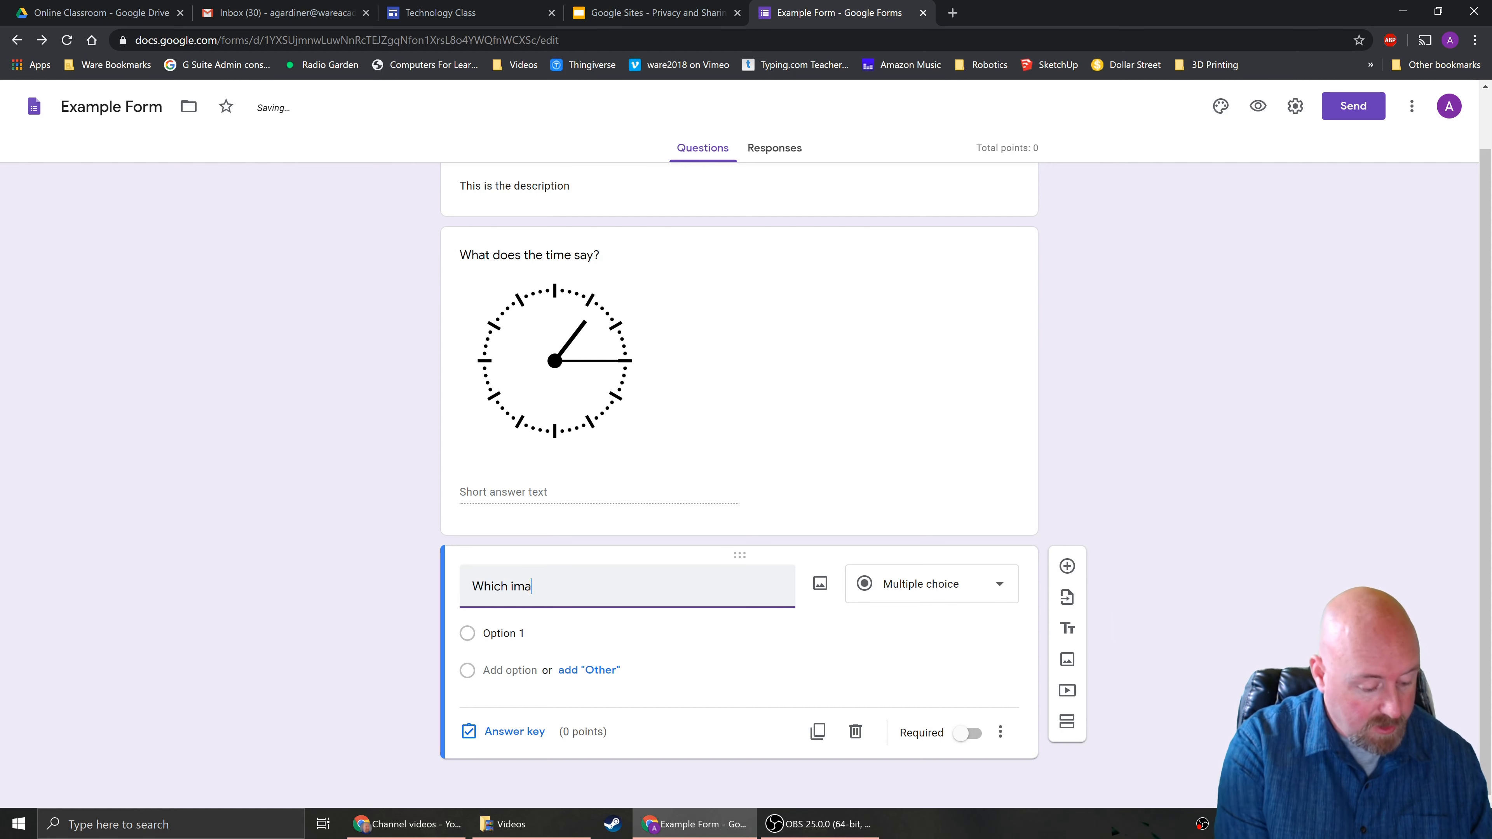
{"action": "type", "text": "ge shows"}
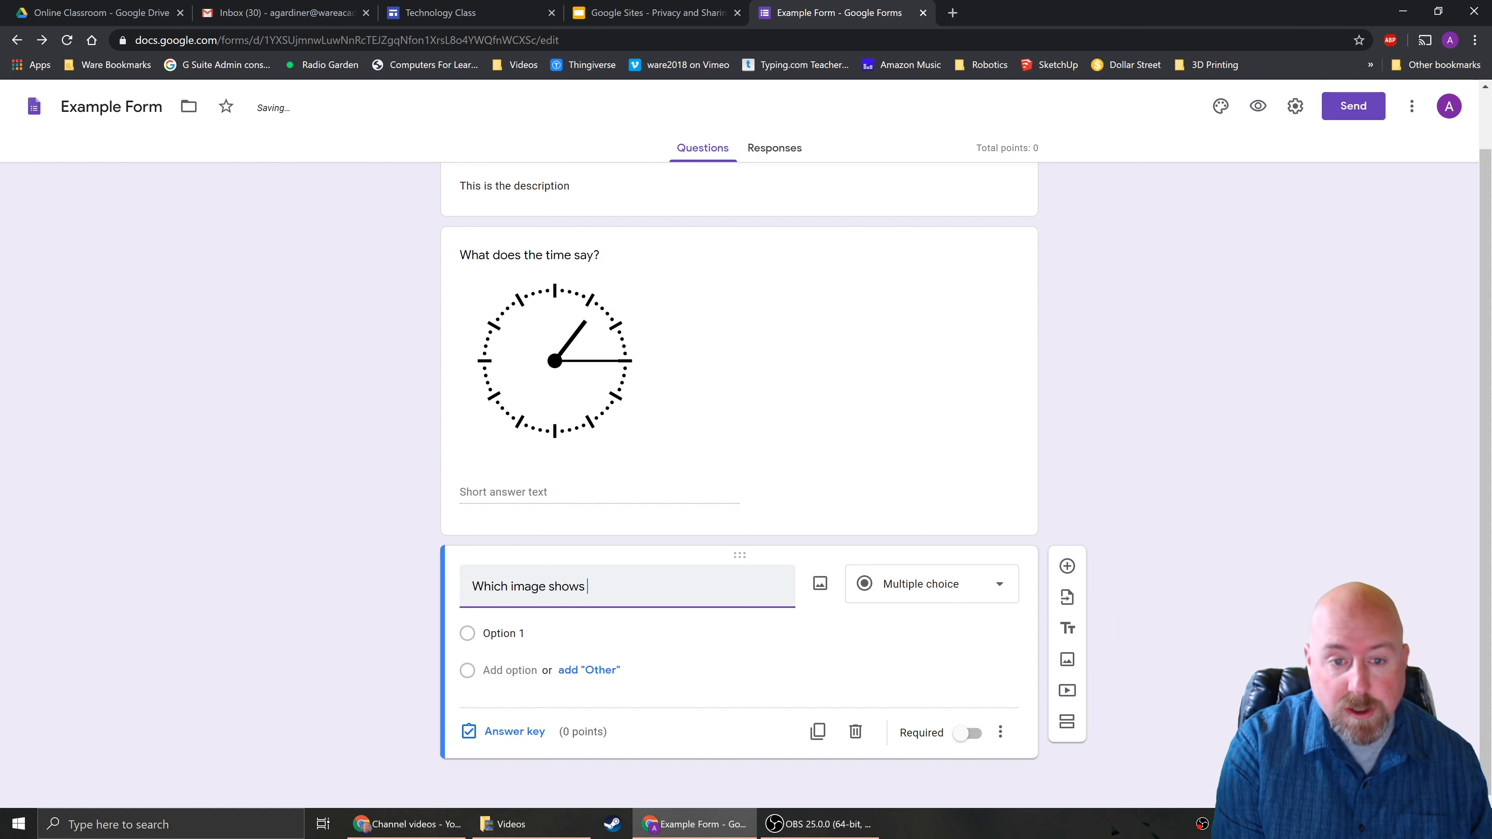
{"action": "type", "text": " 1:15"}
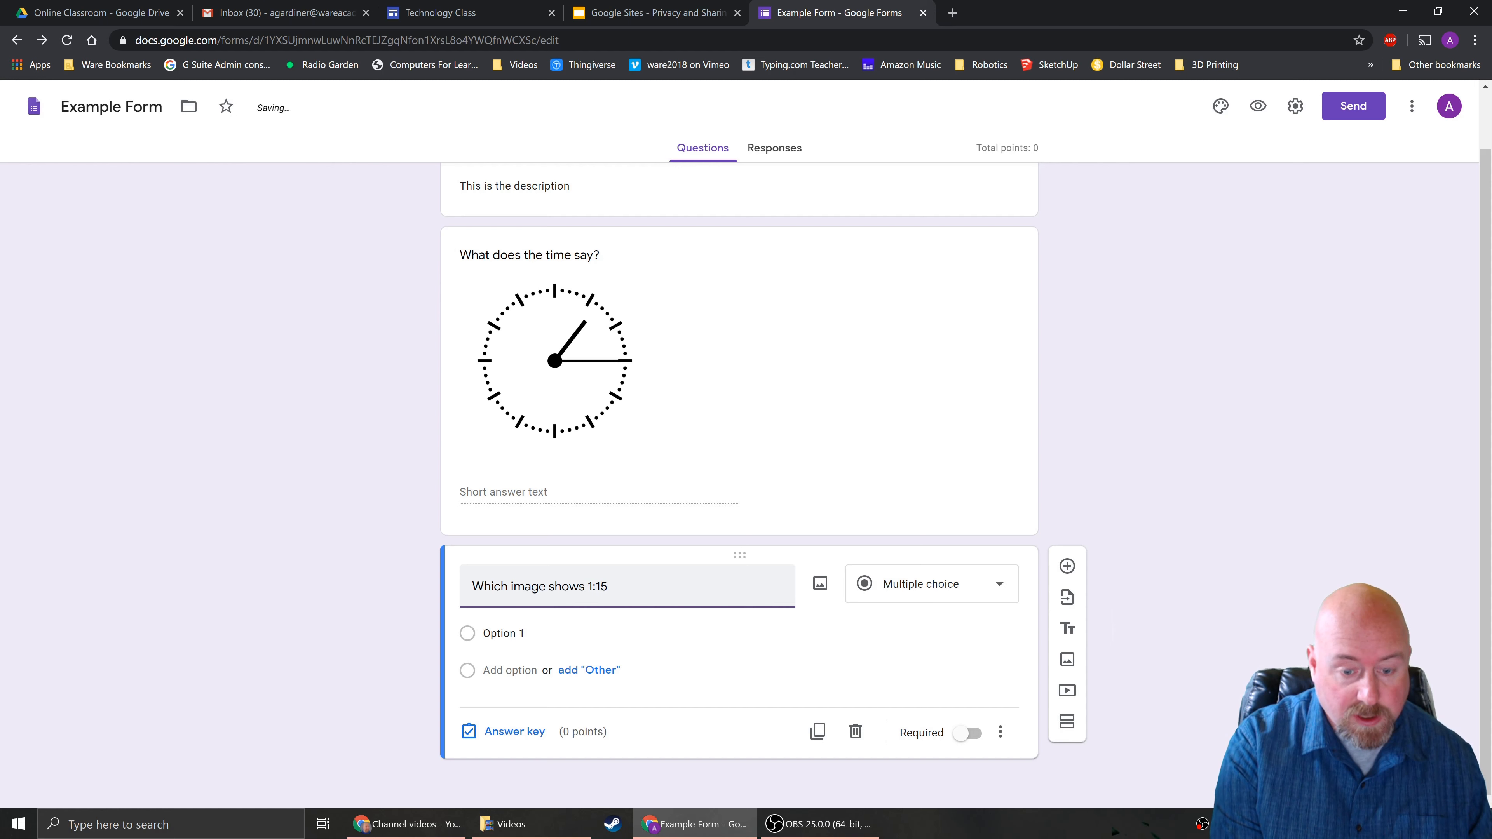
{"action": "type", "text": " PM?"}
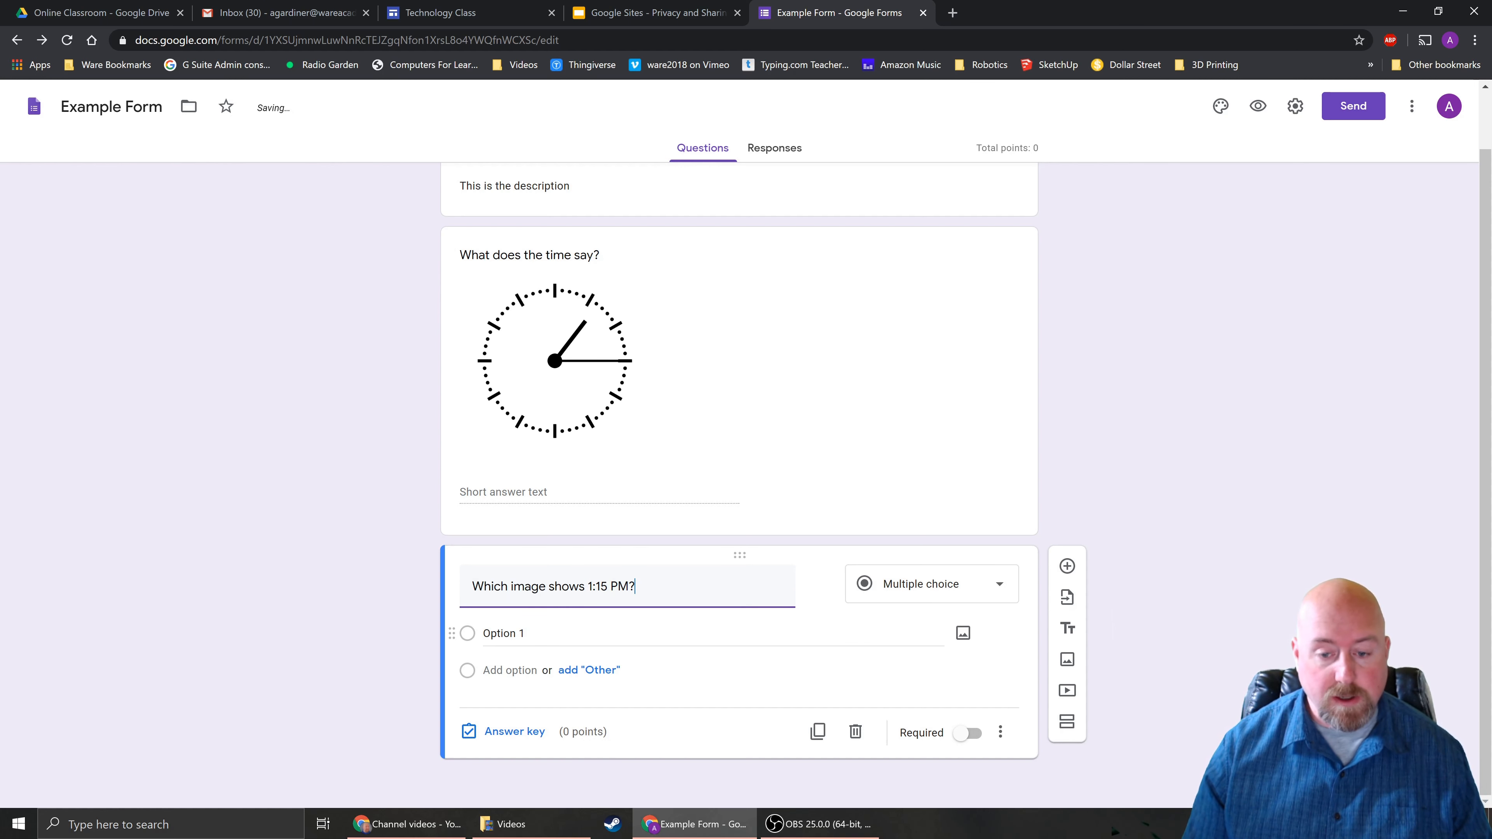
Add the dotted clock image showing 1:15 to Option 1, found with a Google image search for "clock".
{"action": "left_click", "coordinate": [504, 634]}
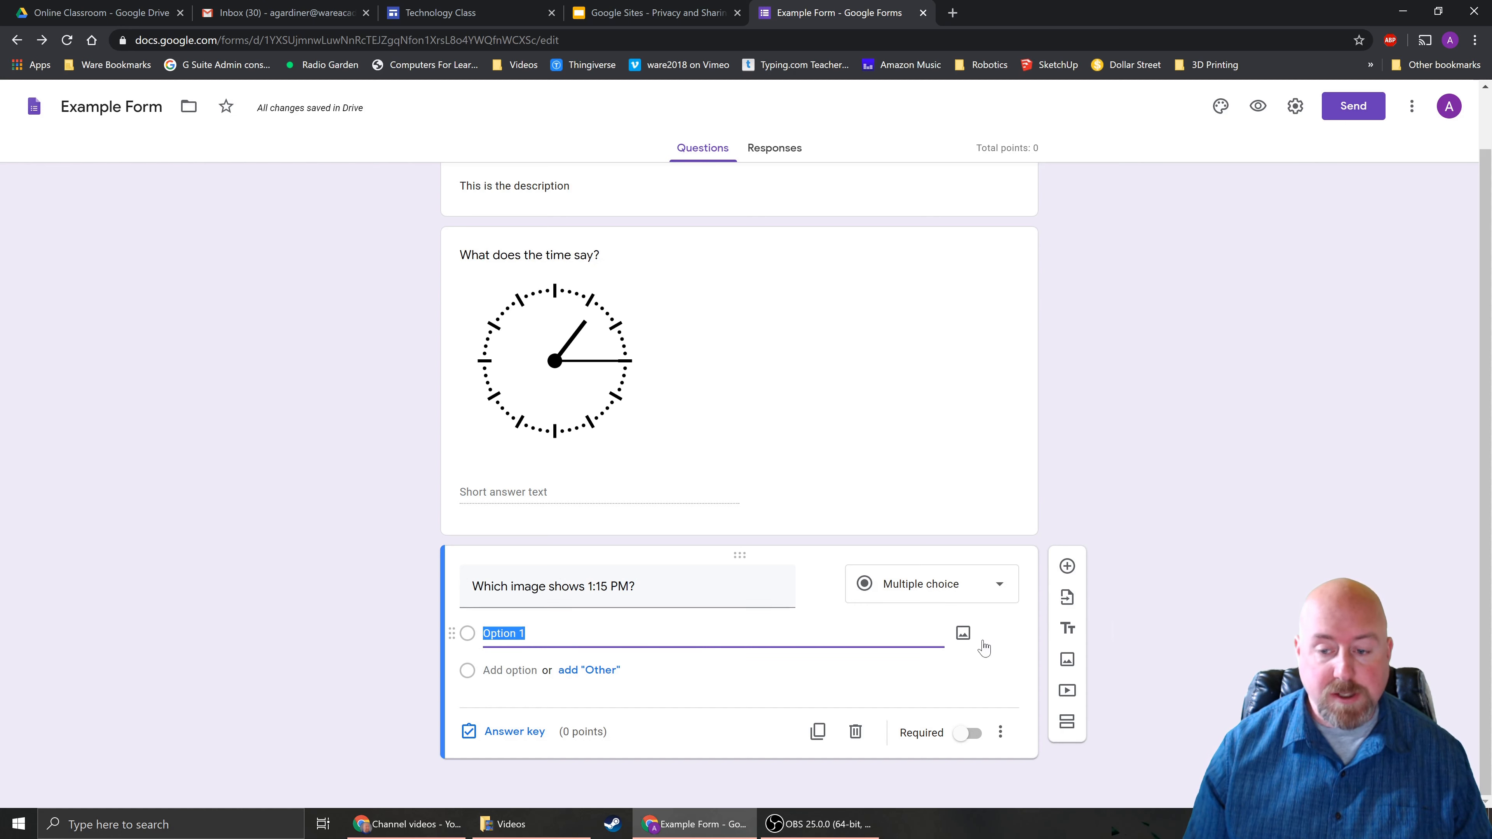
{"action": "left_click", "coordinate": [963, 635]}
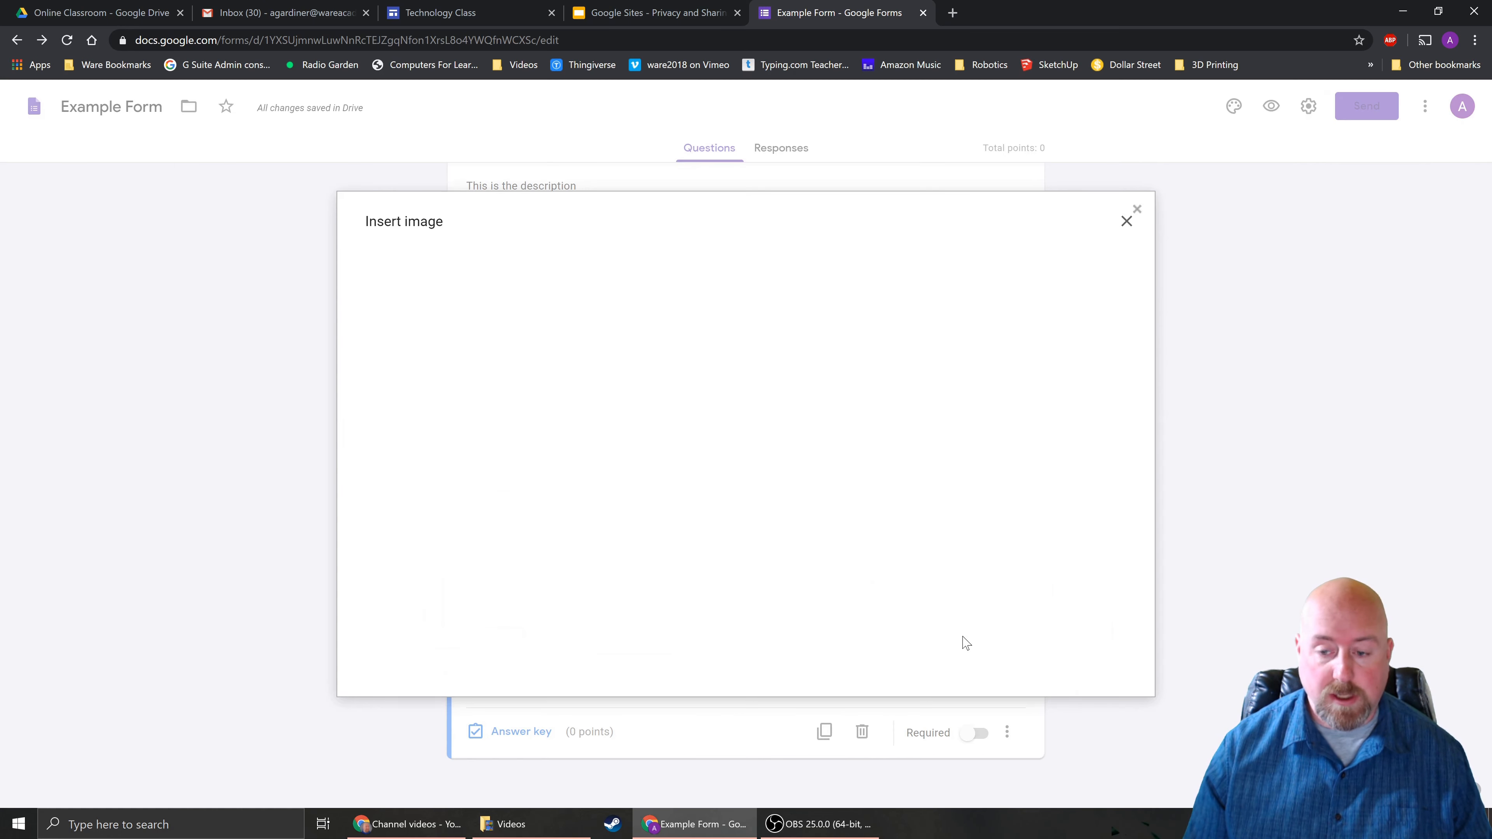
{"action": "left_click", "coordinate": [805, 280]}
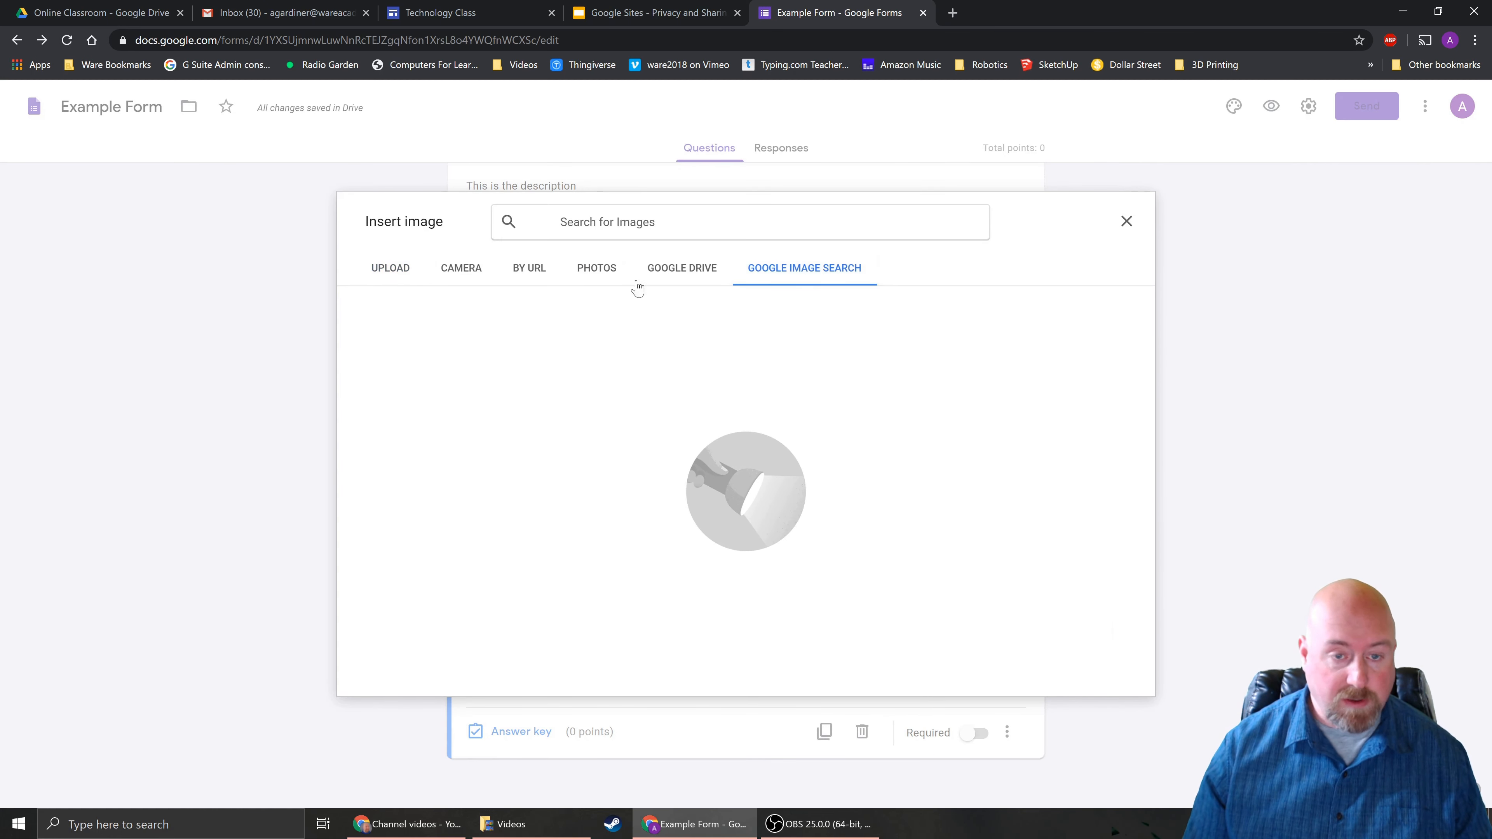
{"action": "type", "text": "clock"}
{"action": "key", "text": "Return"}
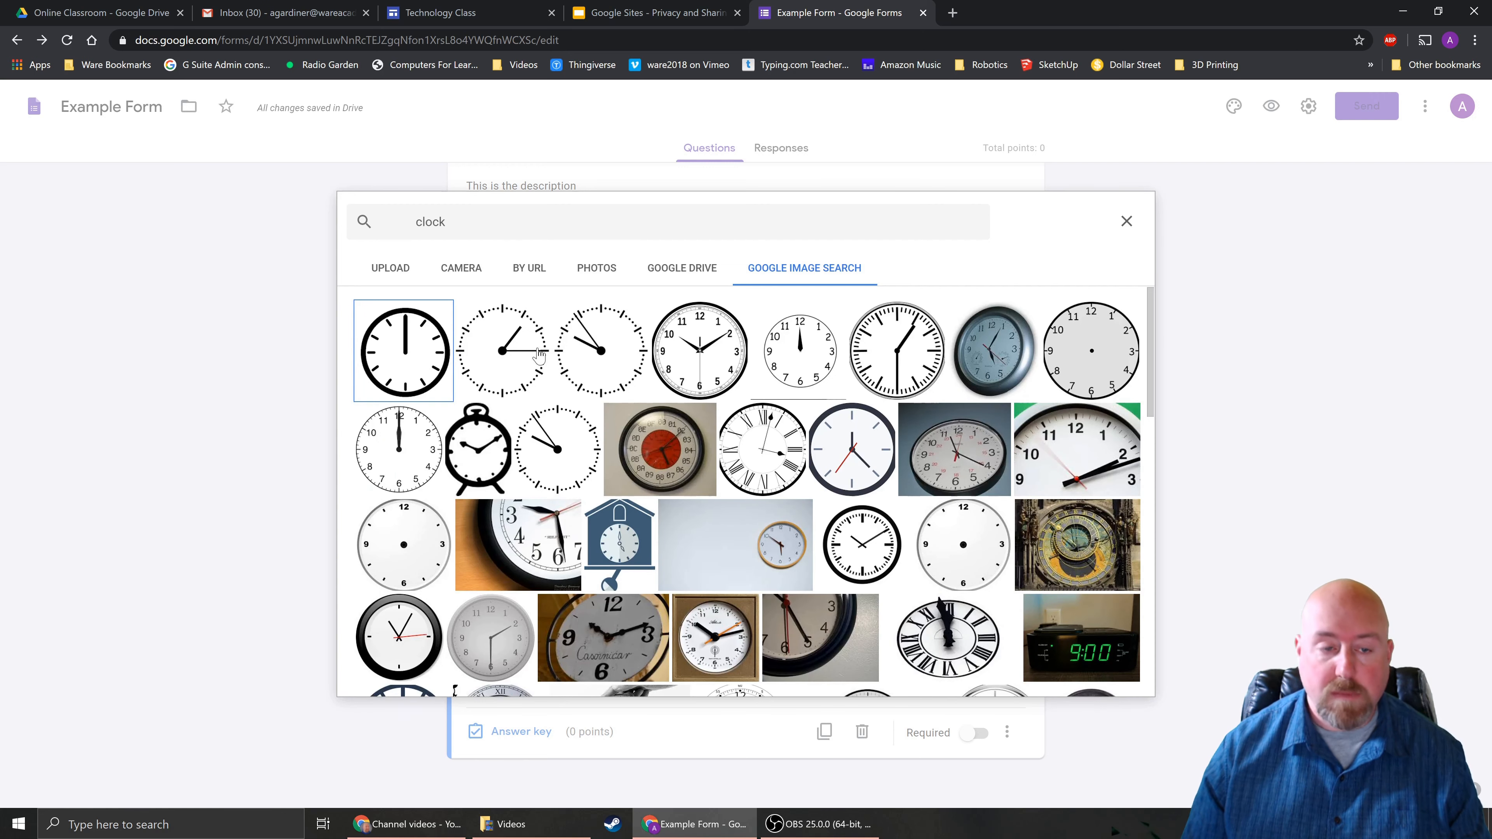
{"action": "left_click", "coordinate": [523, 357]}
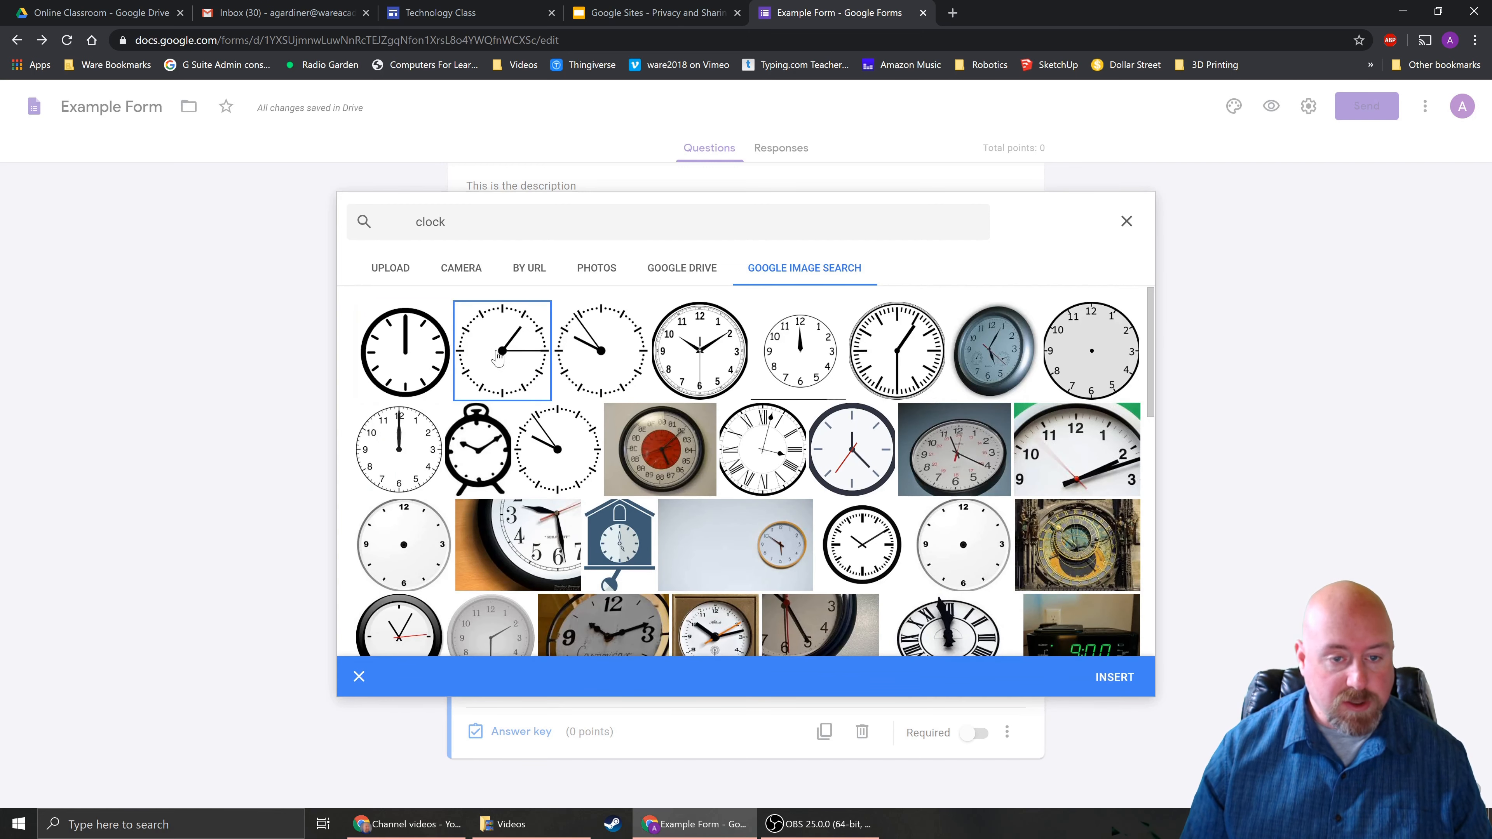
{"action": "left_click", "coordinate": [1114, 677]}
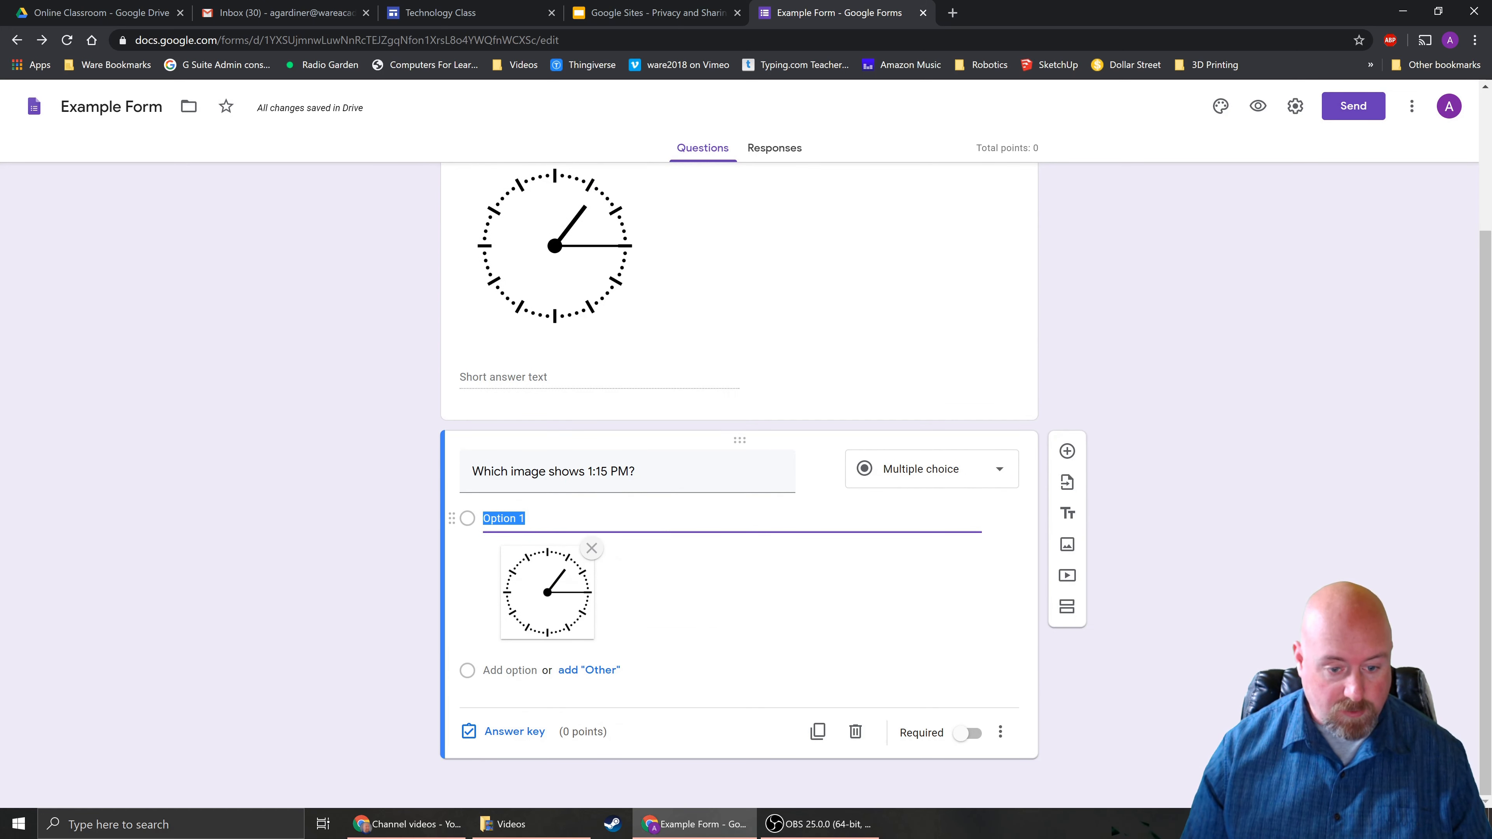
Add Option 2 and give it the dotted clock image with hands near 10 and 11, from a Google image search for "clock".
{"action": "key", "text": "Return"}
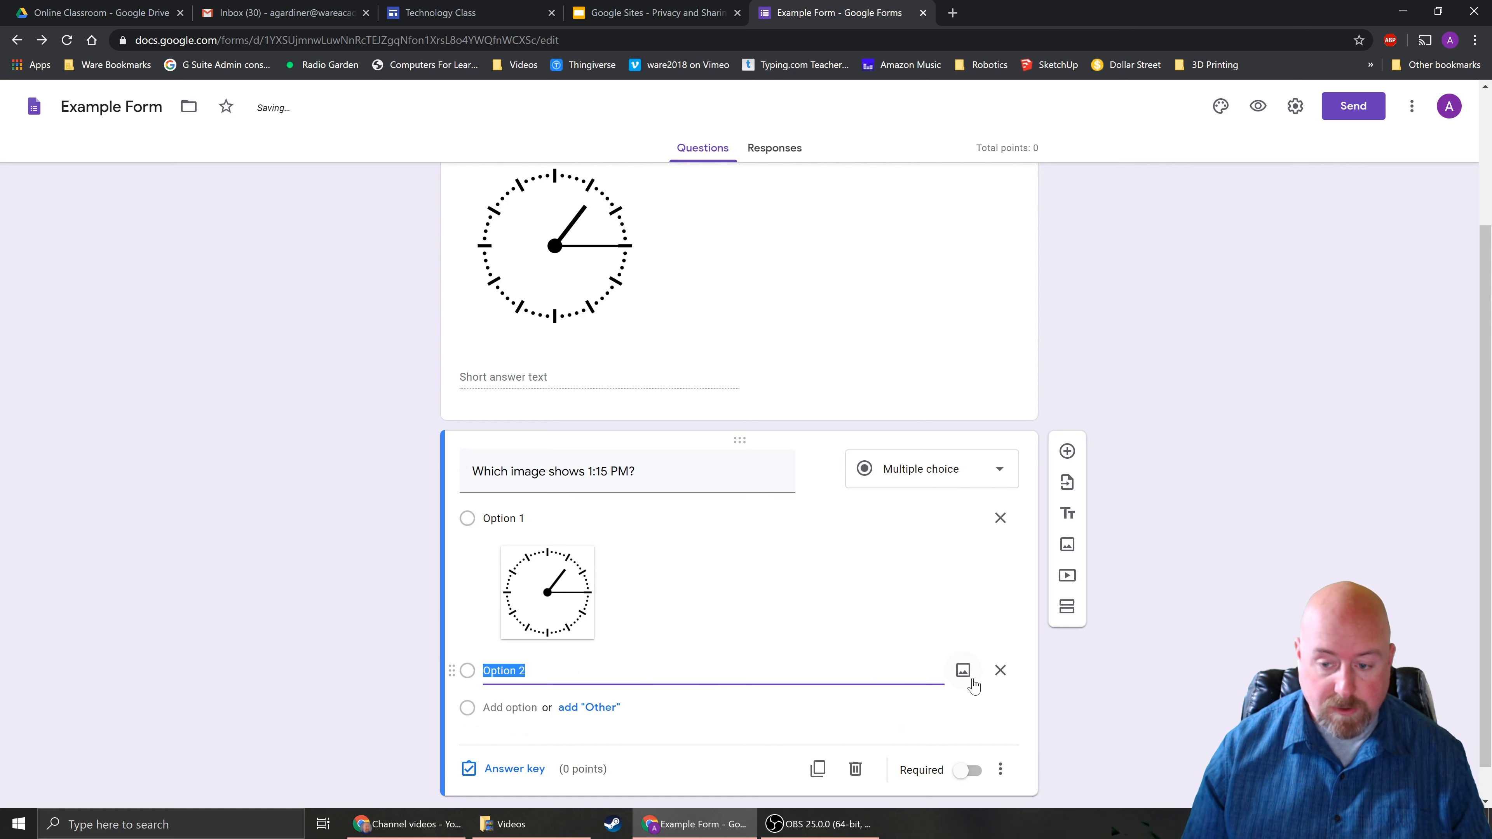
{"action": "left_click", "coordinate": [959, 676]}
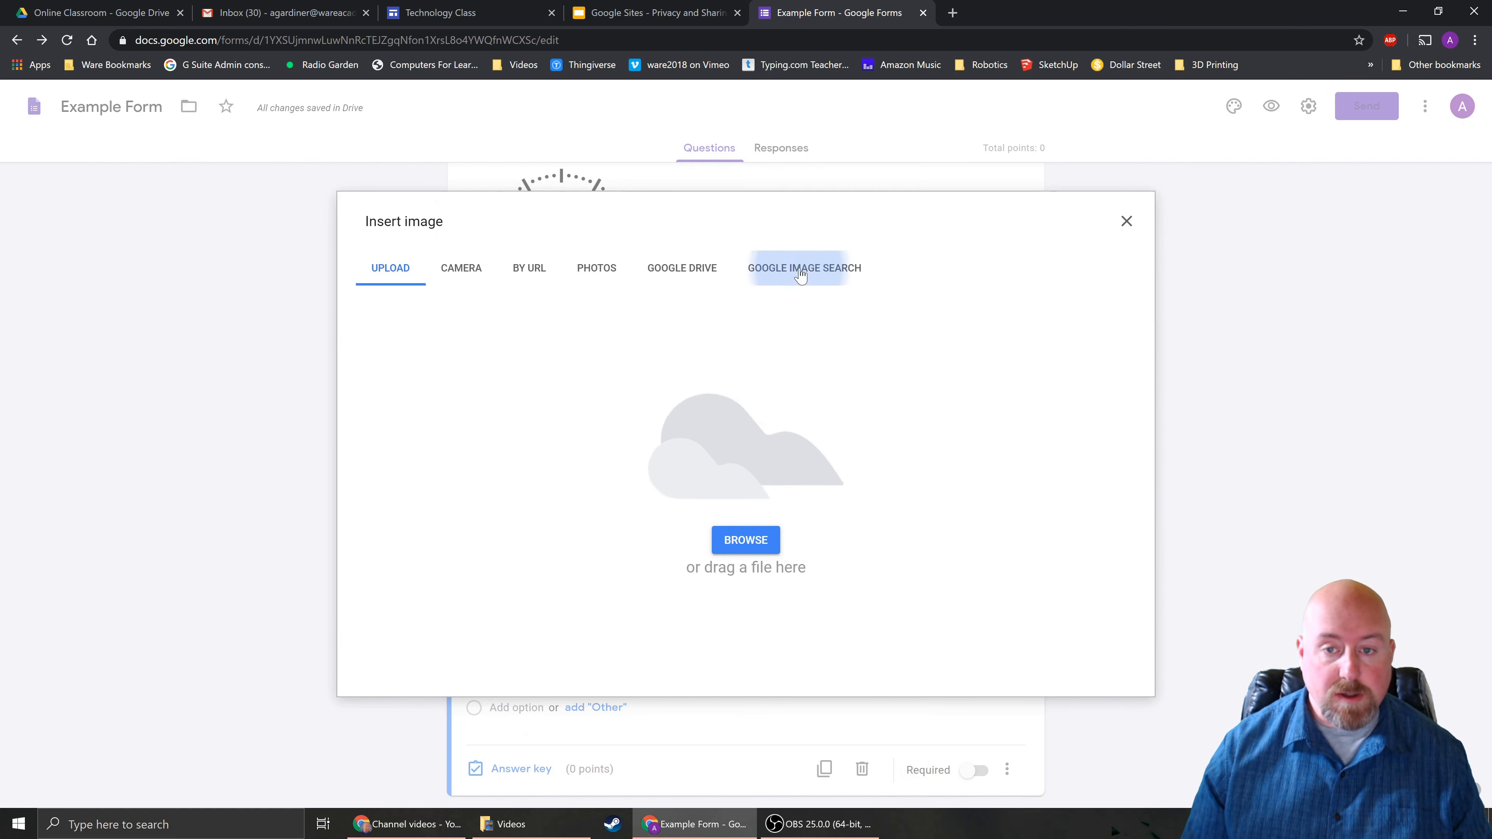
{"action": "left_click", "coordinate": [802, 268]}
{"action": "type", "text": "clock"}
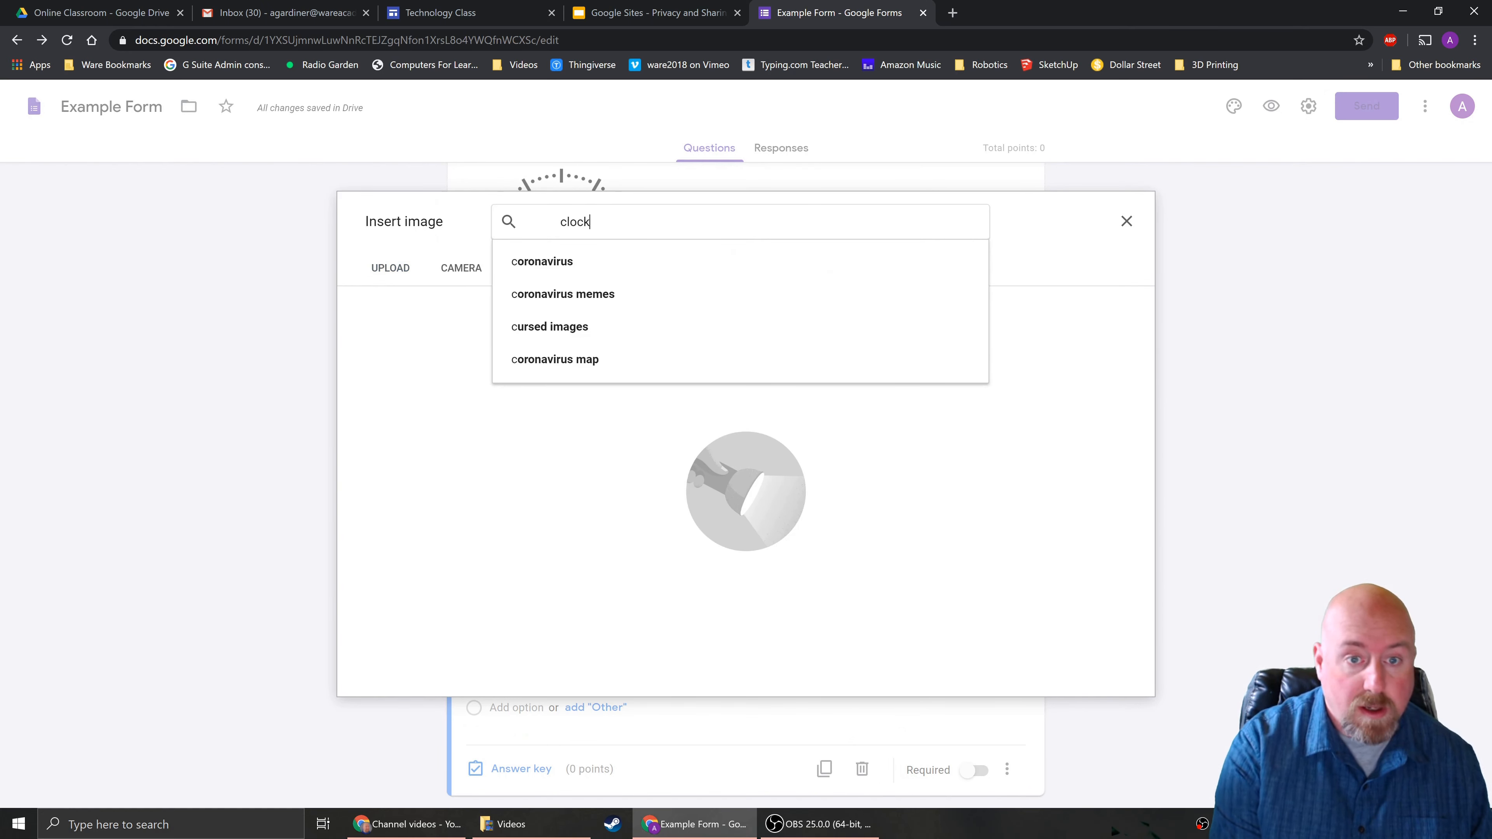
{"action": "key", "text": "Return"}
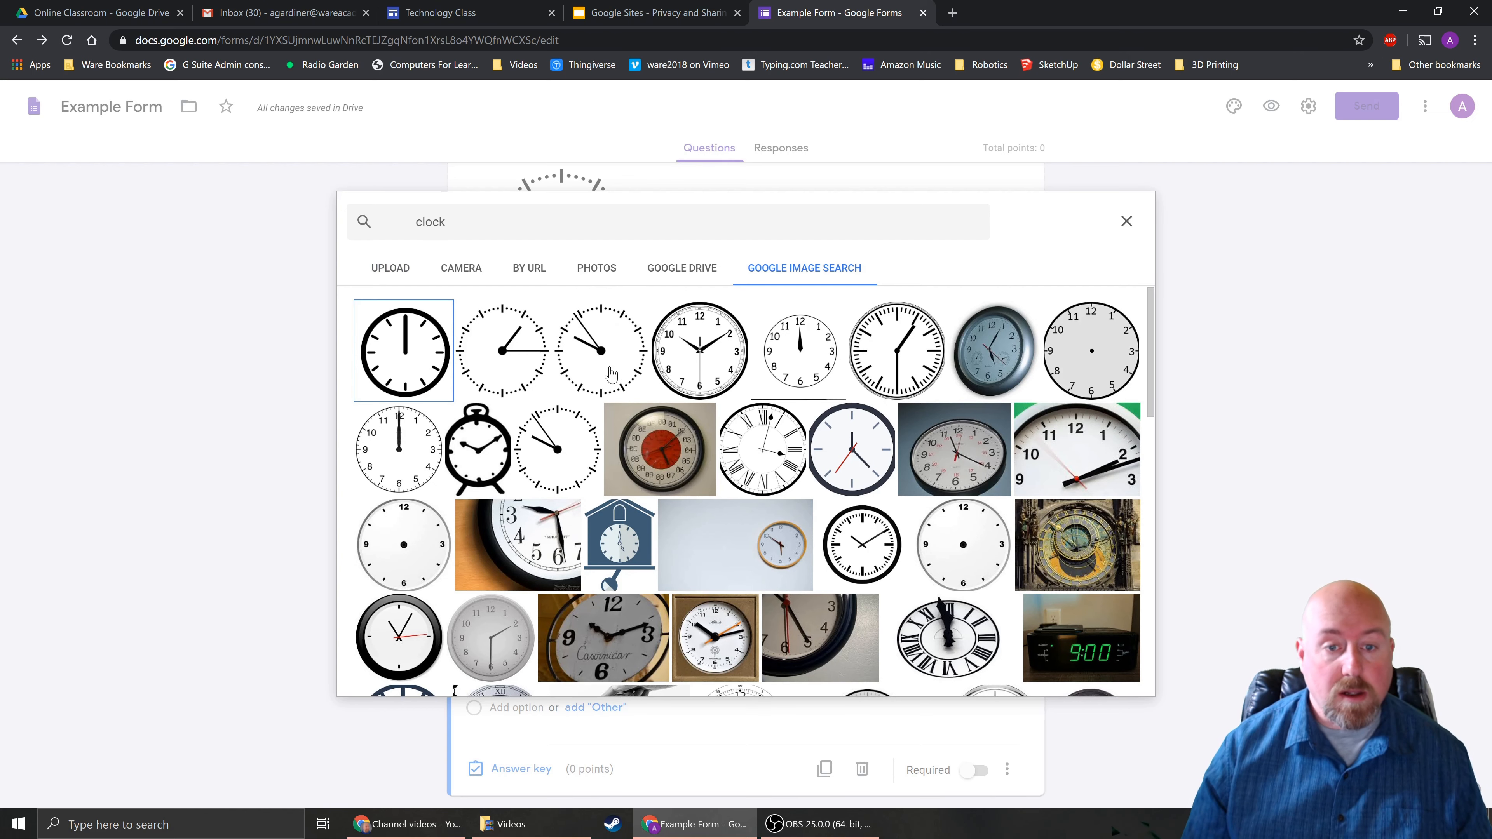
{"action": "left_click", "coordinate": [611, 363]}
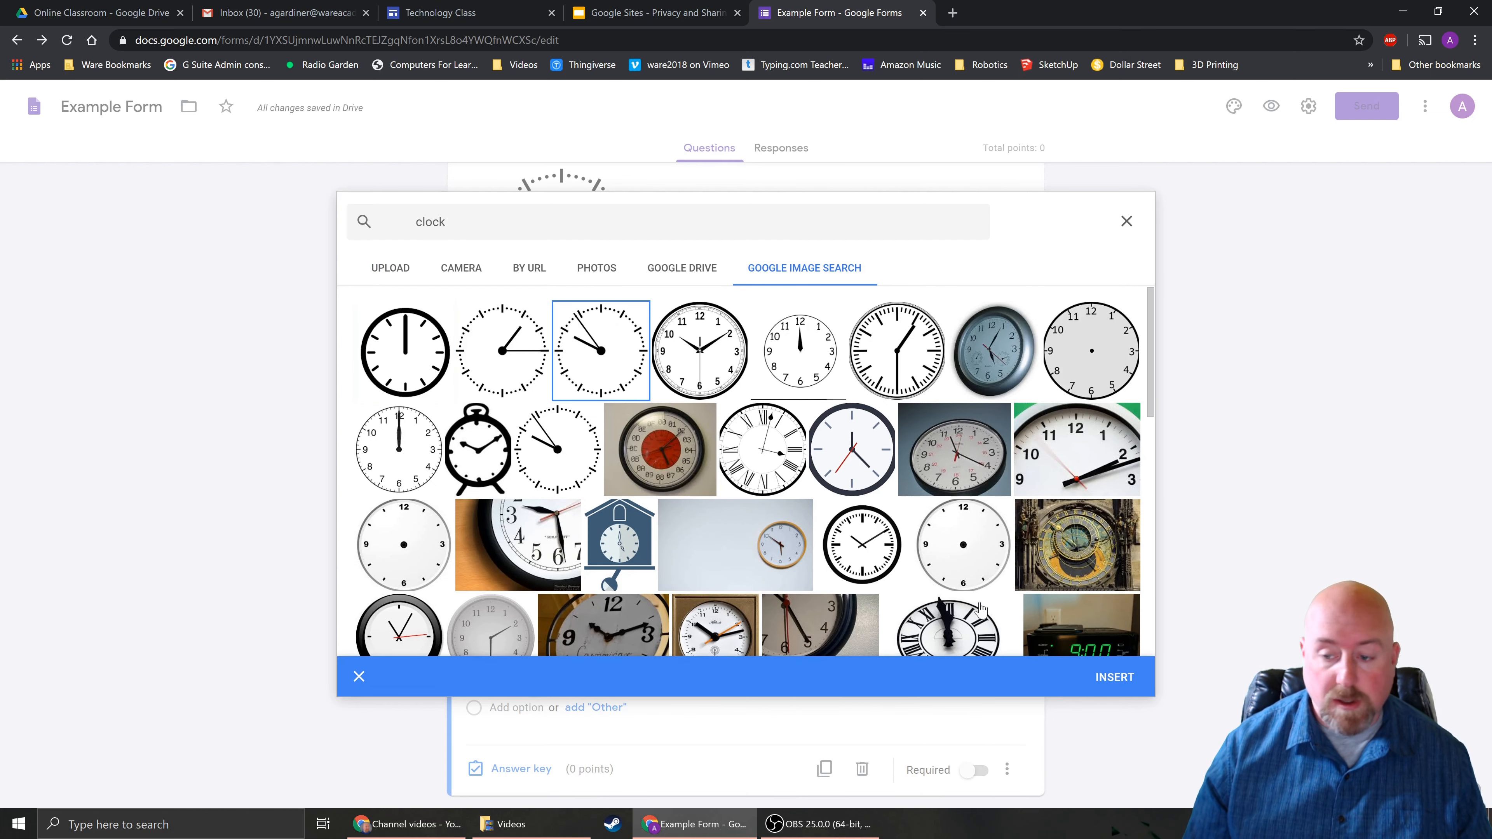
{"action": "left_click", "coordinate": [1114, 677]}
{"action": "left_click", "coordinate": [949, 671]}
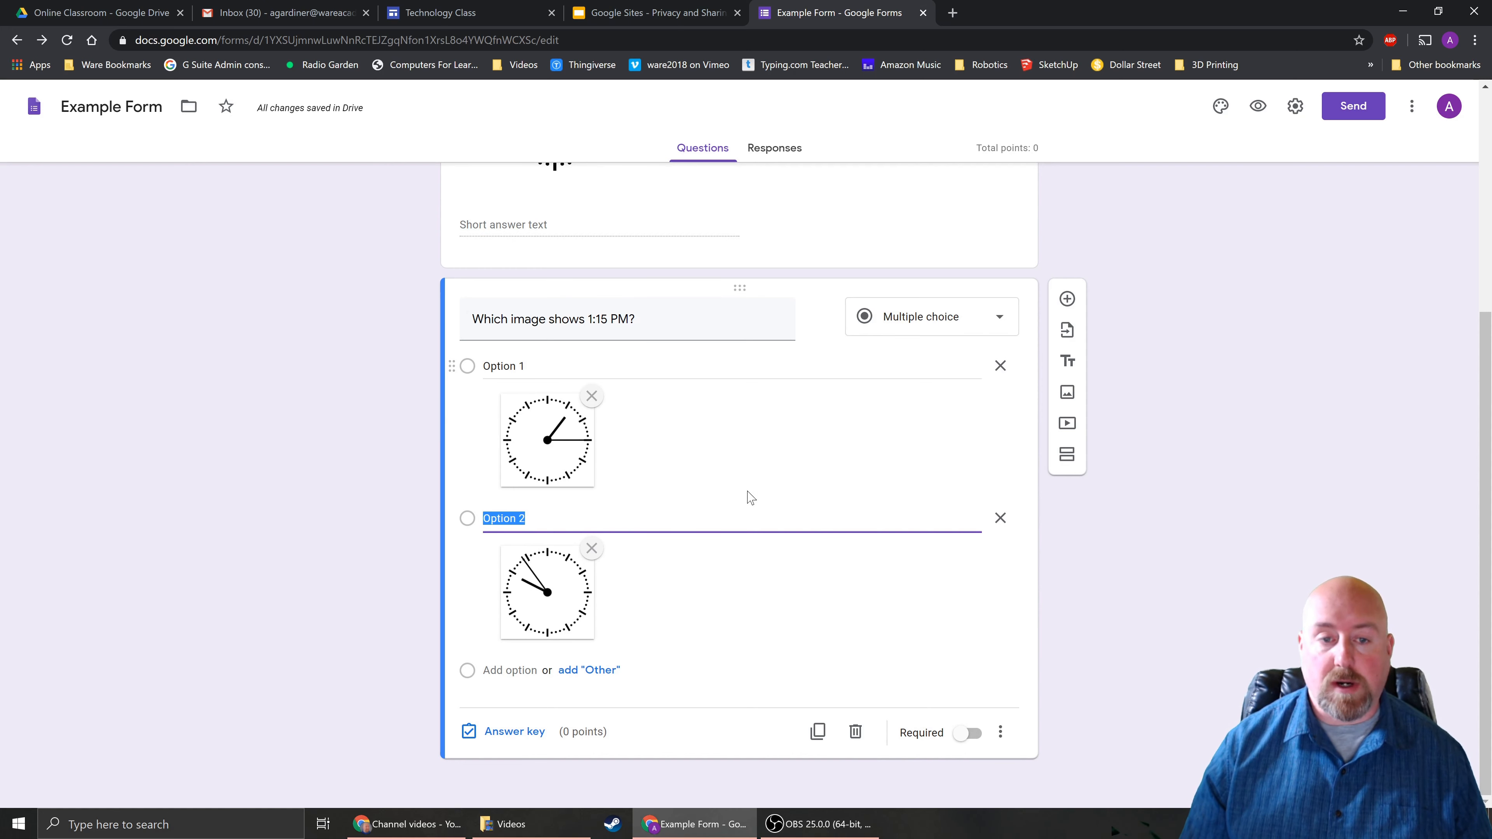
Set the answer key of the "Which image shows 1:15 PM?" question to 25 points with Option 1 as the correct answer.
{"action": "scroll", "coordinate": [751, 498], "scroll_direction": "up", "scroll_amount": 5}
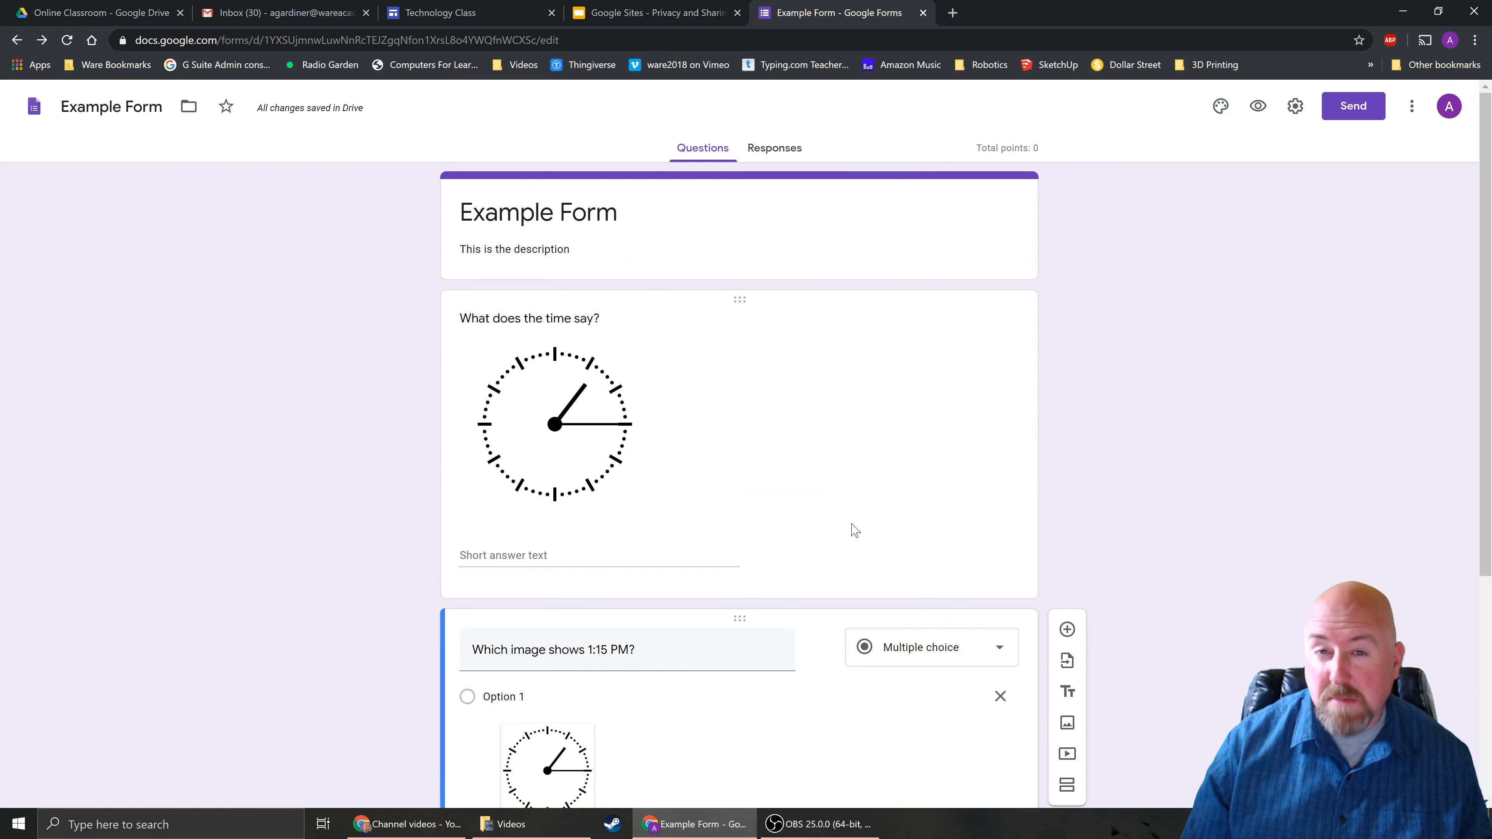
{"action": "scroll", "coordinate": [861, 481], "scroll_direction": "down", "scroll_amount": 5}
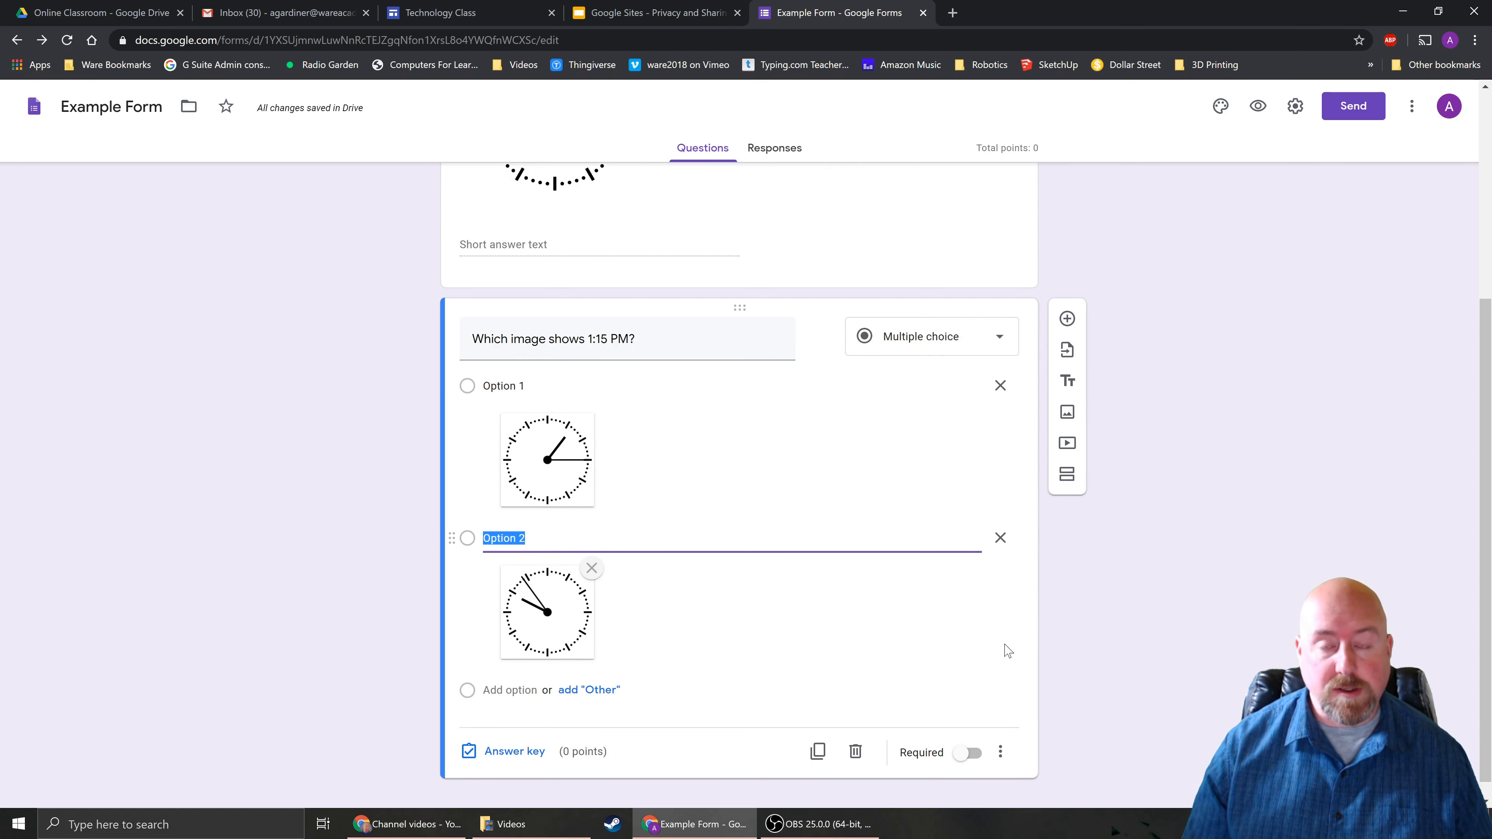
{"action": "left_click", "coordinate": [1033, 640]}
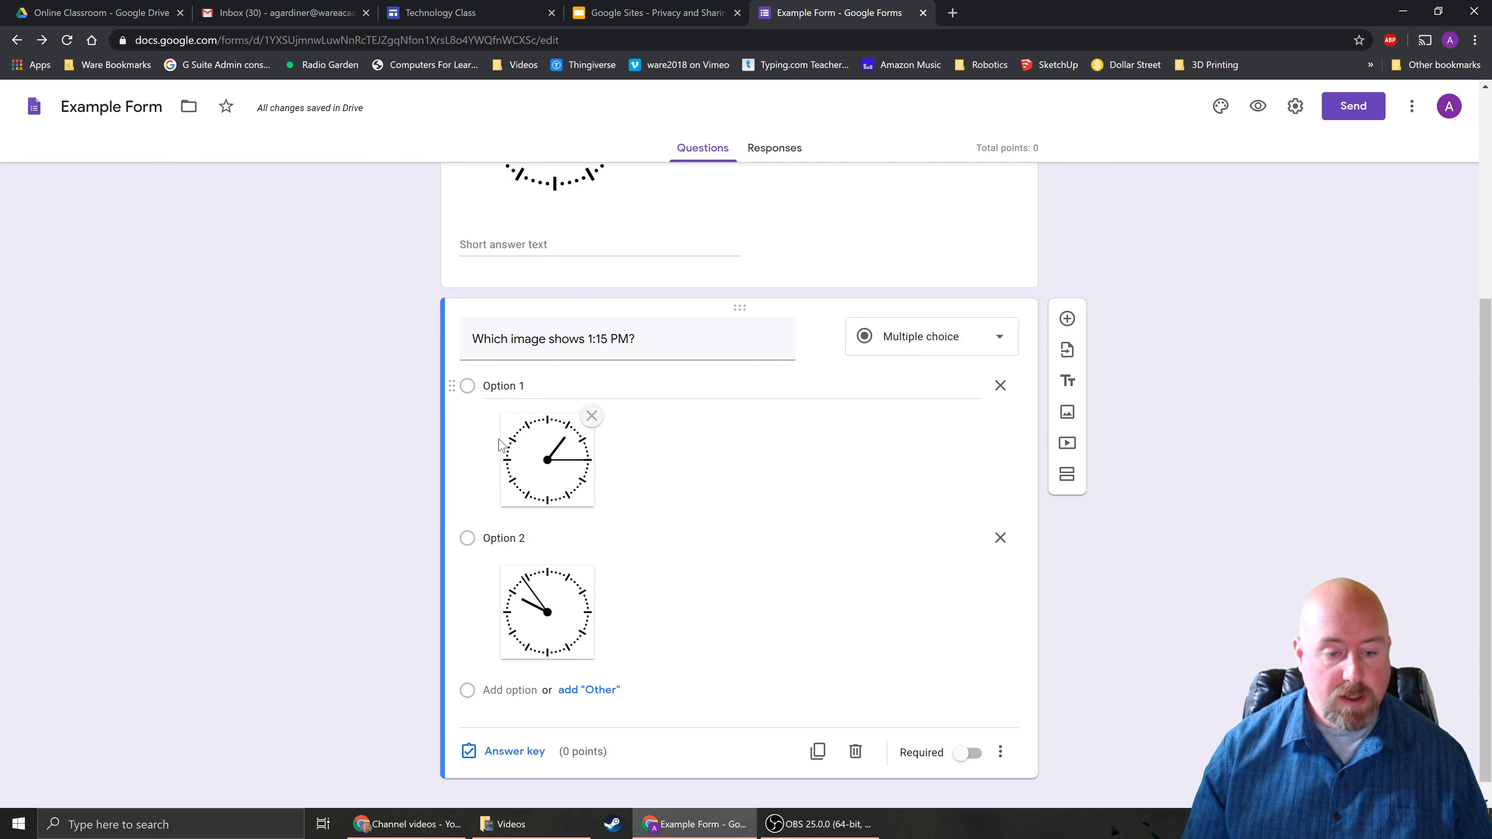
{"action": "left_click", "coordinate": [501, 753]}
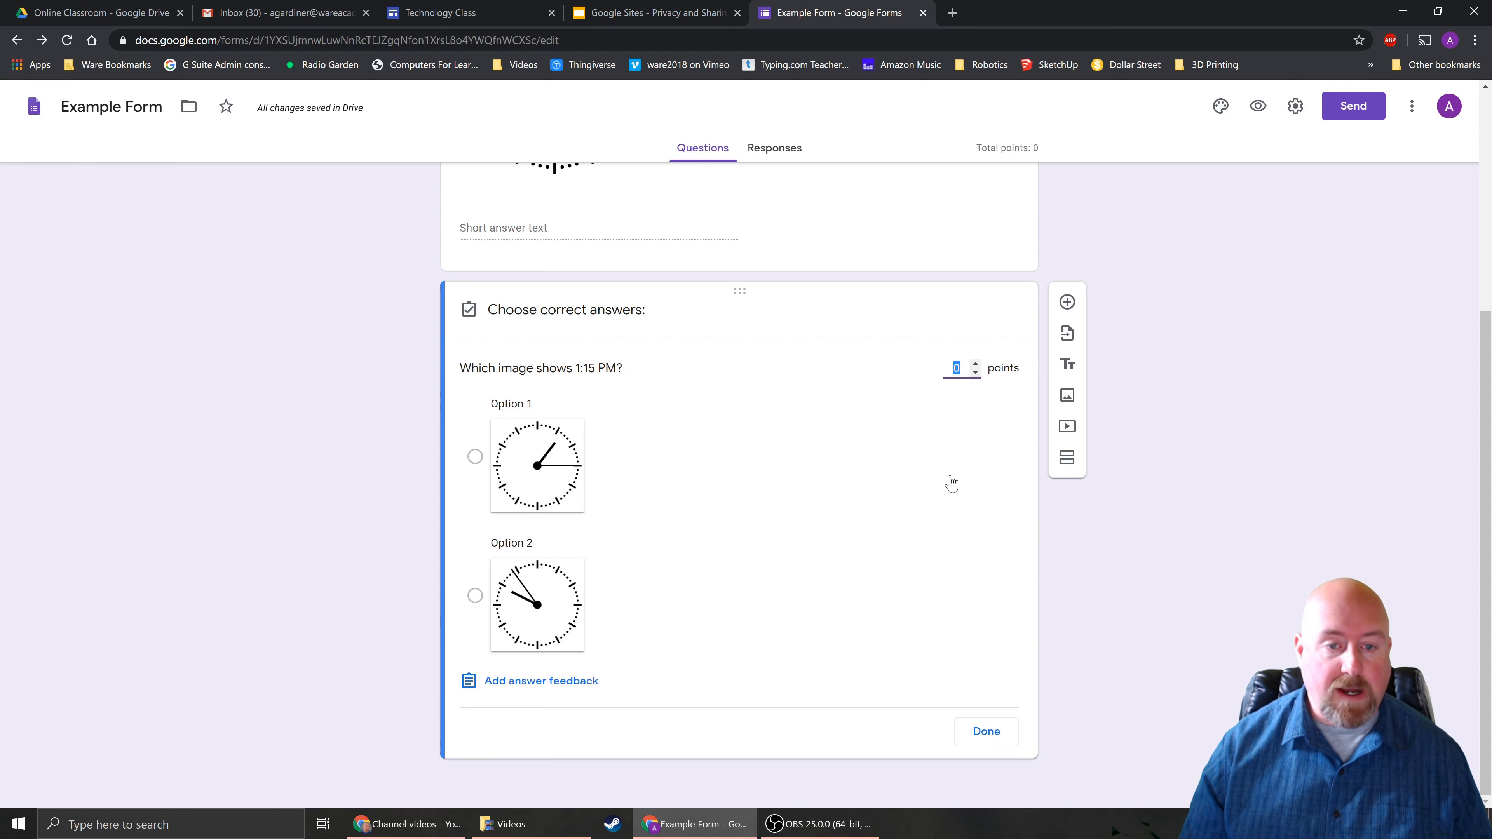
{"action": "left_click", "coordinate": [976, 364]}
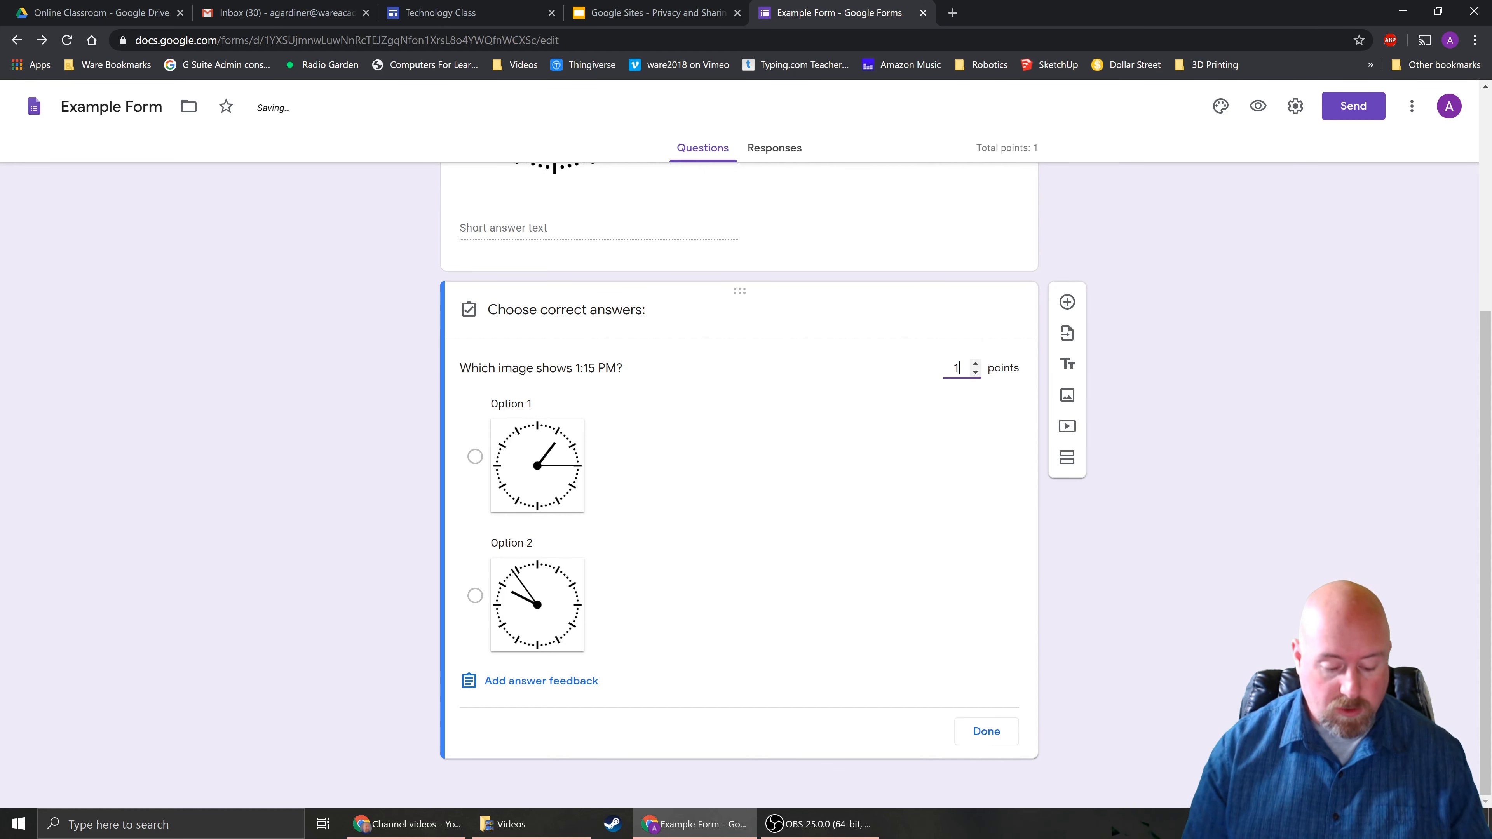
{"action": "key", "text": "BackSpace"}
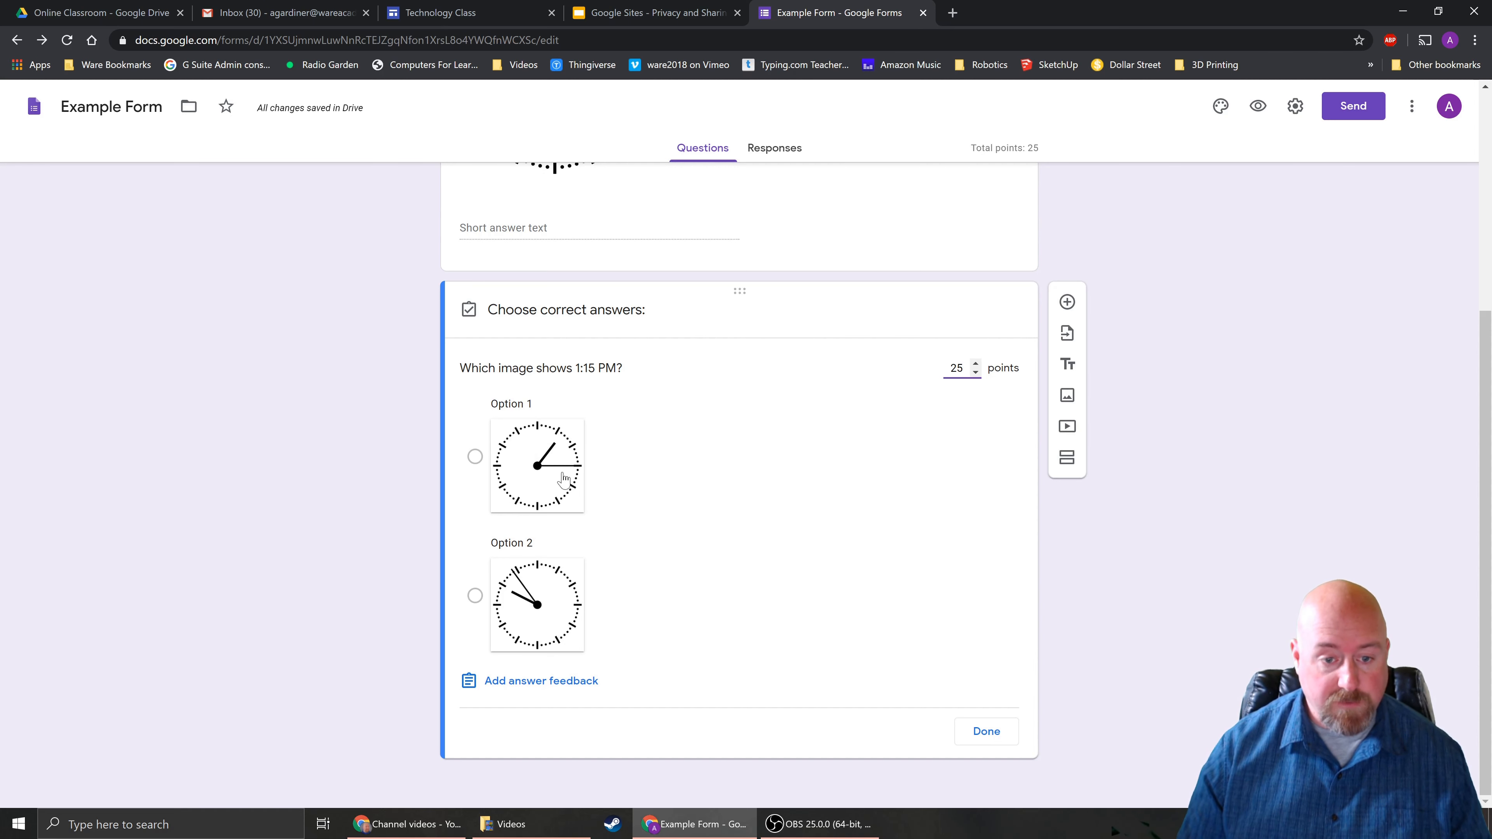
{"action": "left_click", "coordinate": [475, 457]}
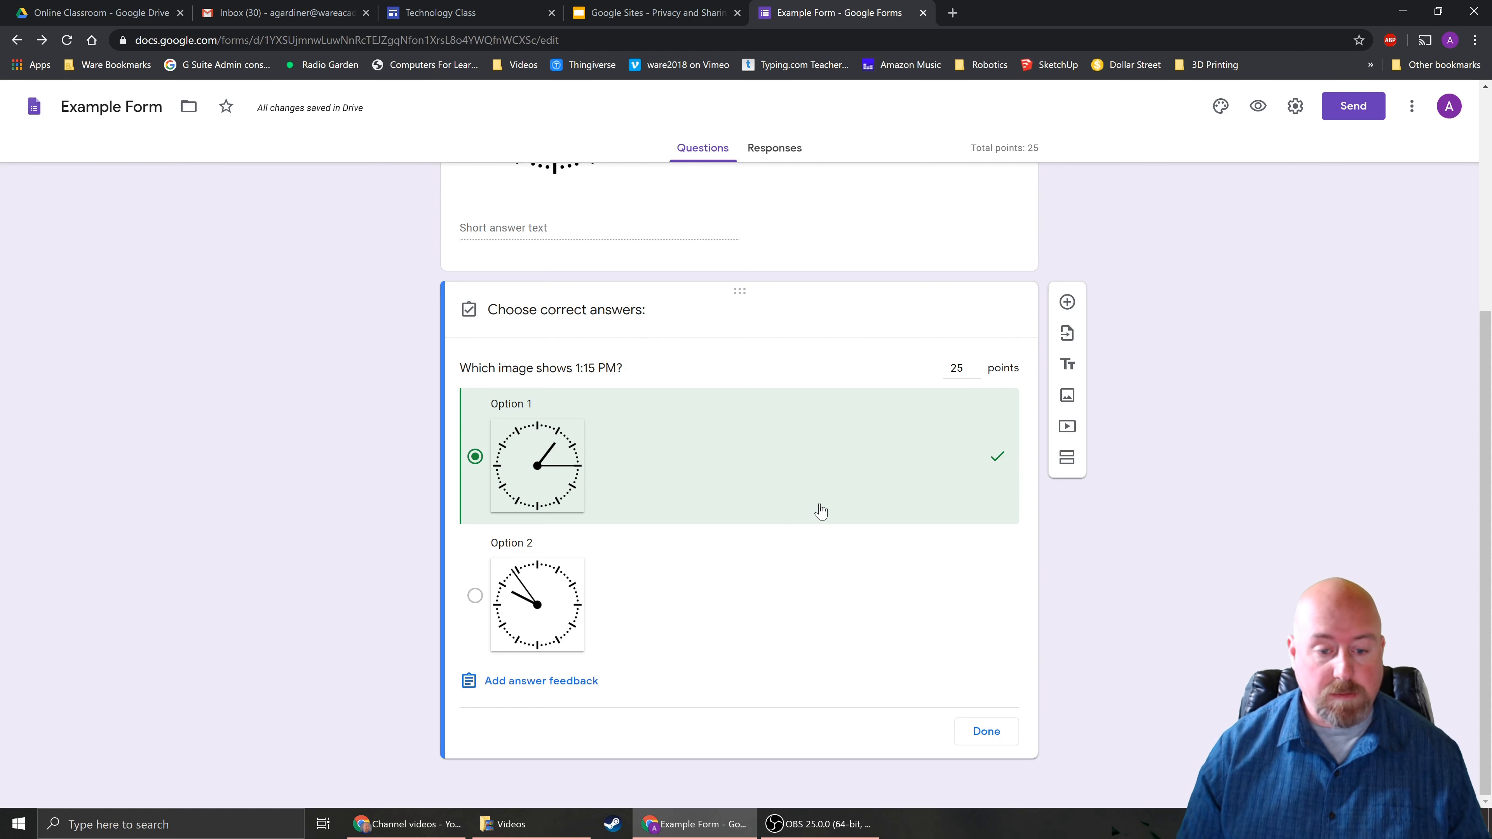
{"action": "left_click", "coordinate": [546, 683]}
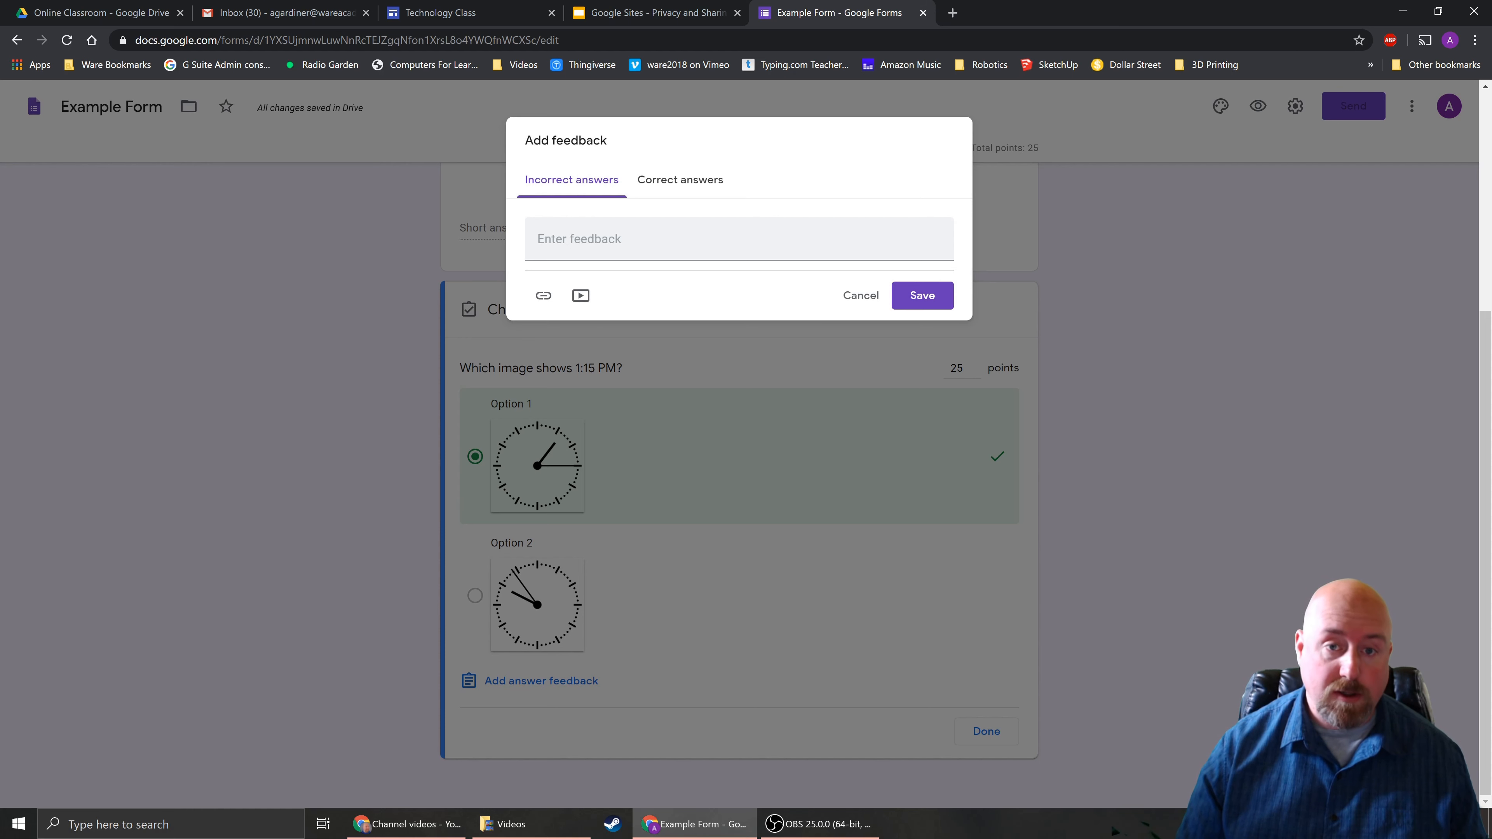
{"action": "left_click", "coordinate": [656, 188]}
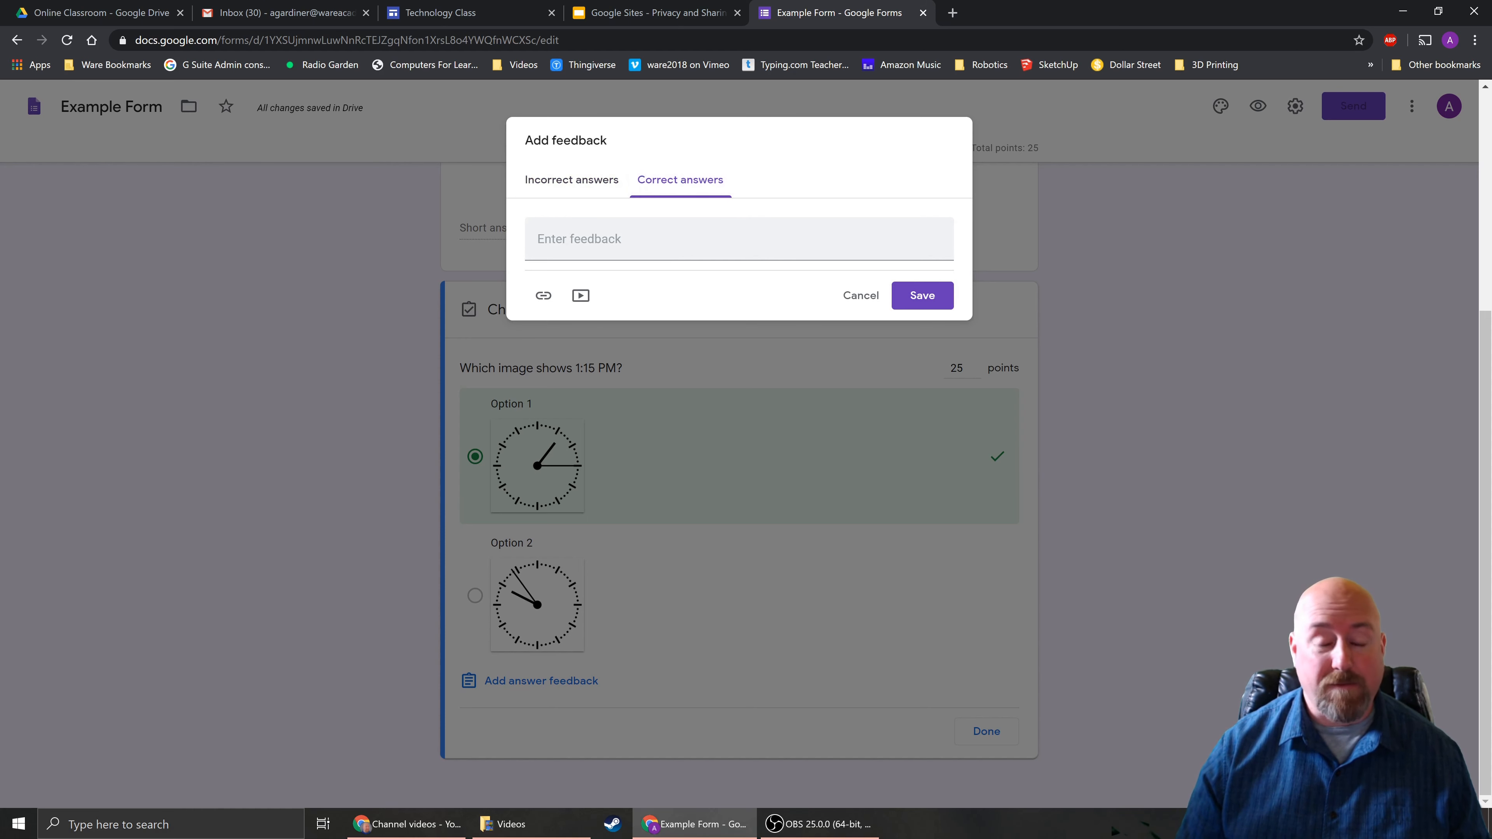
{"action": "left_click", "coordinate": [582, 182]}
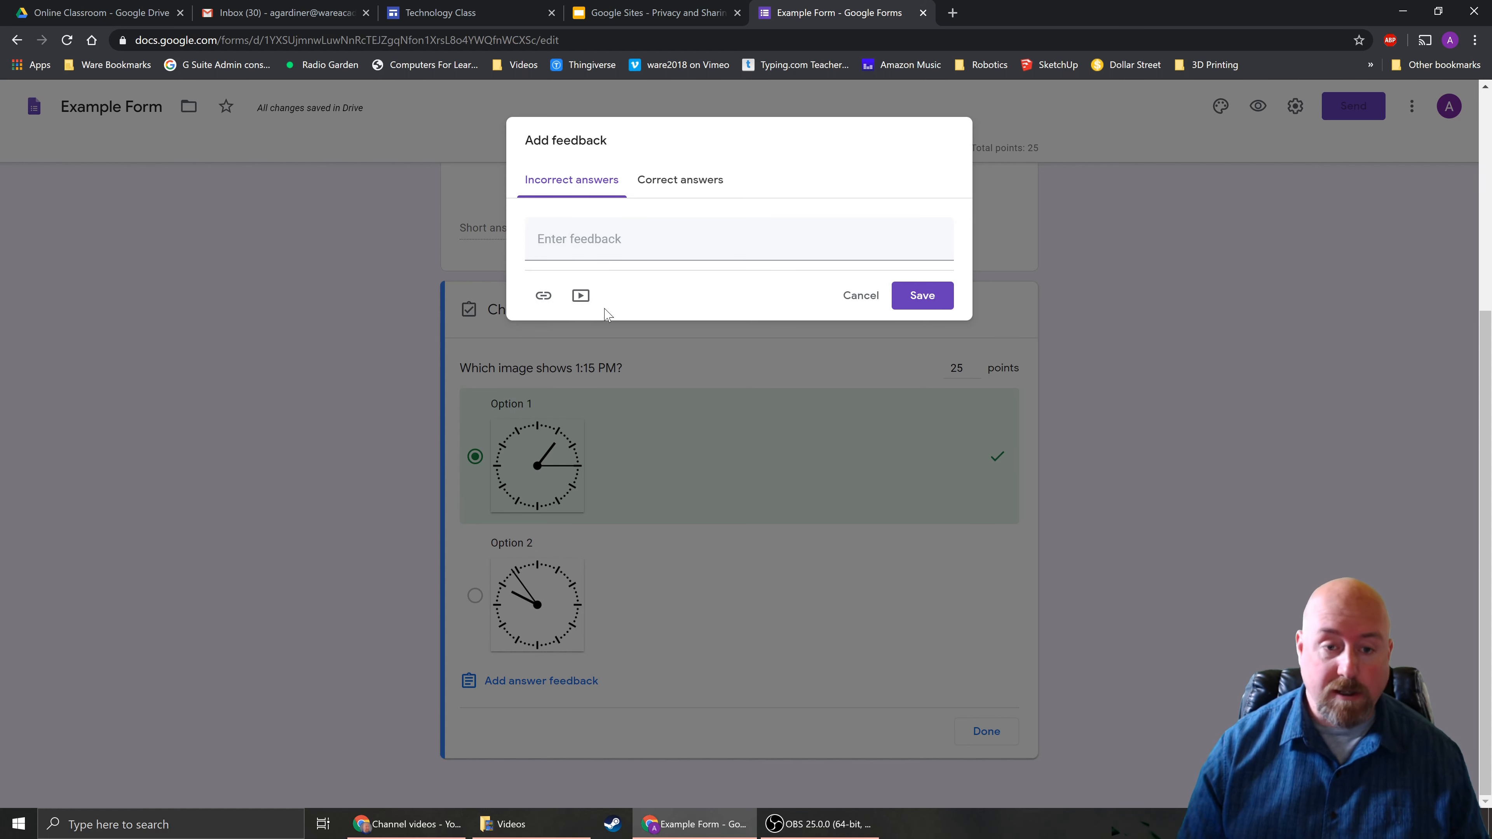
{"action": "left_click", "coordinate": [581, 297]}
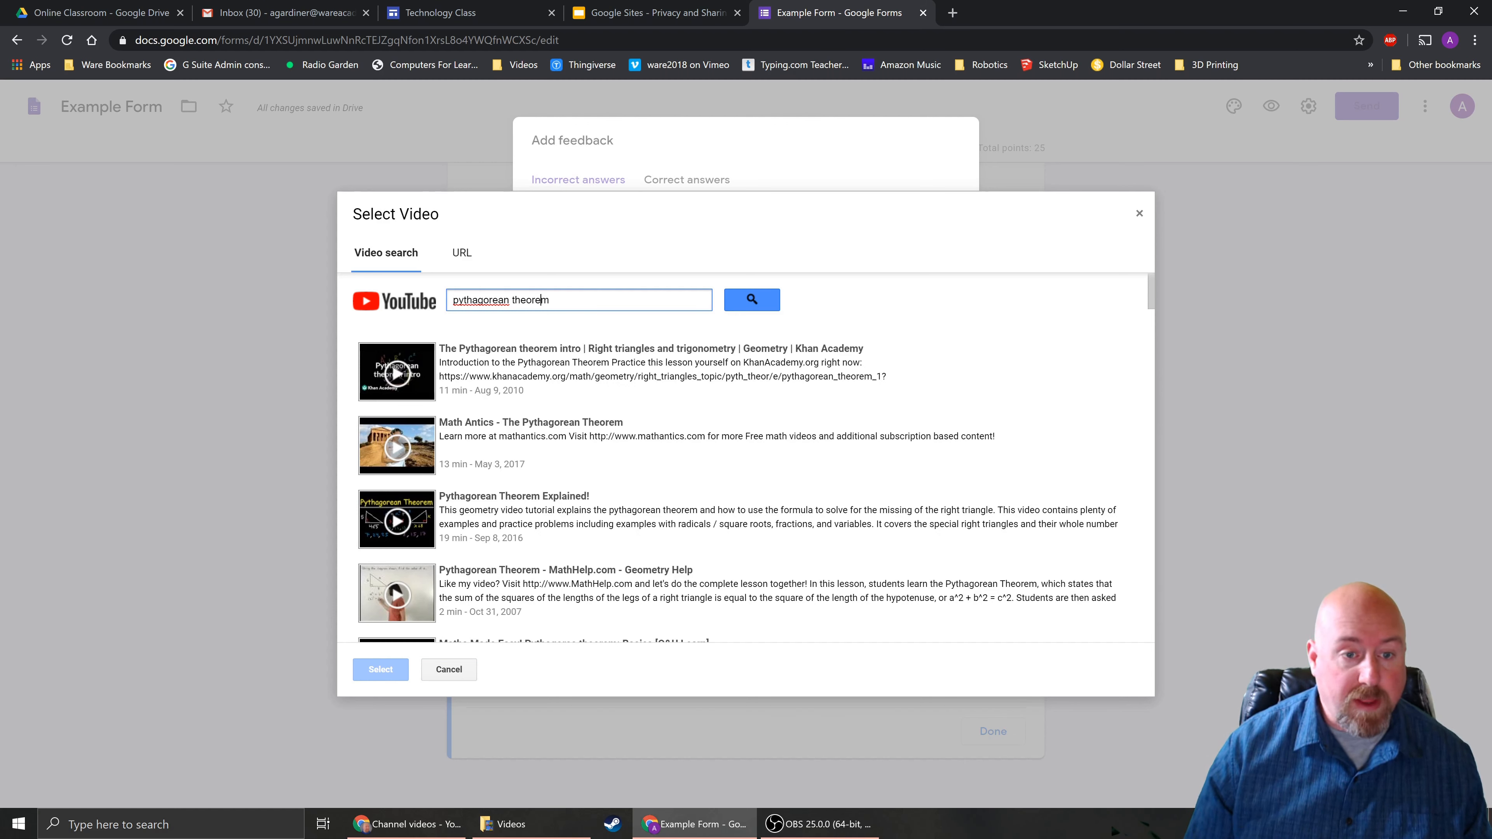
{"action": "left_click", "coordinate": [404, 378]}
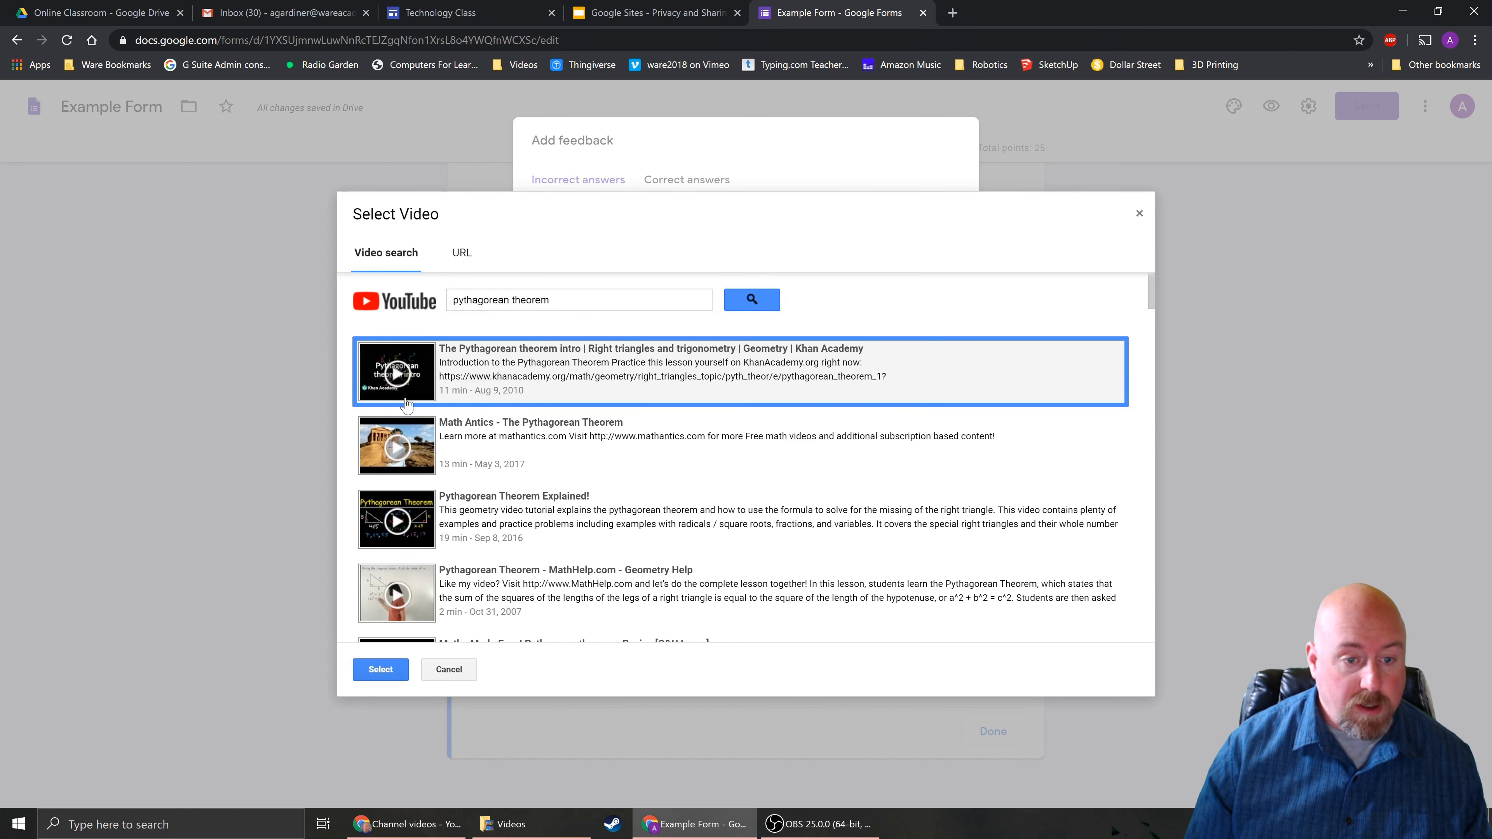
{"action": "left_click", "coordinate": [379, 670]}
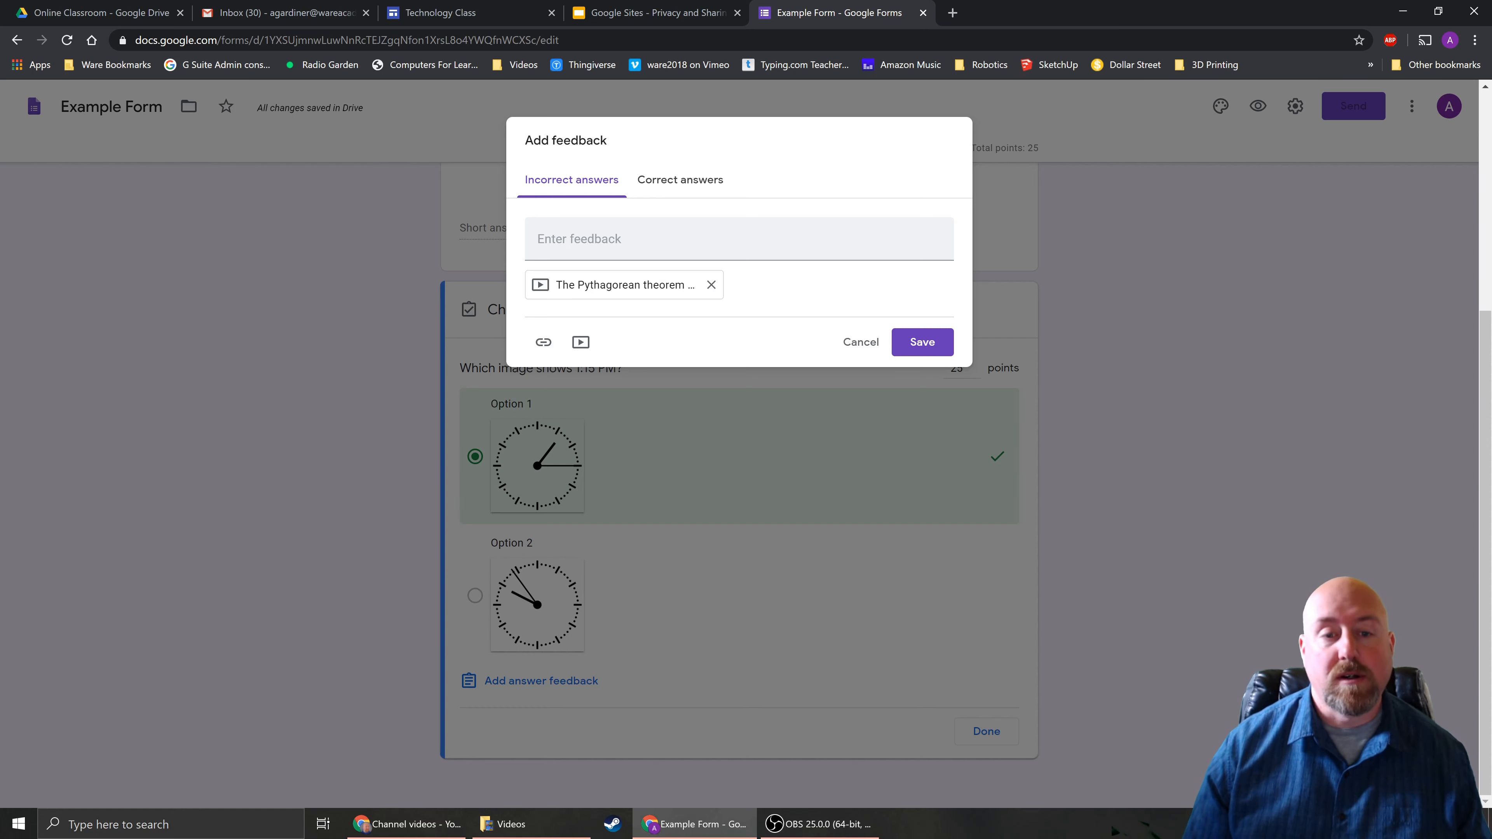
{"action": "left_click", "coordinate": [861, 342]}
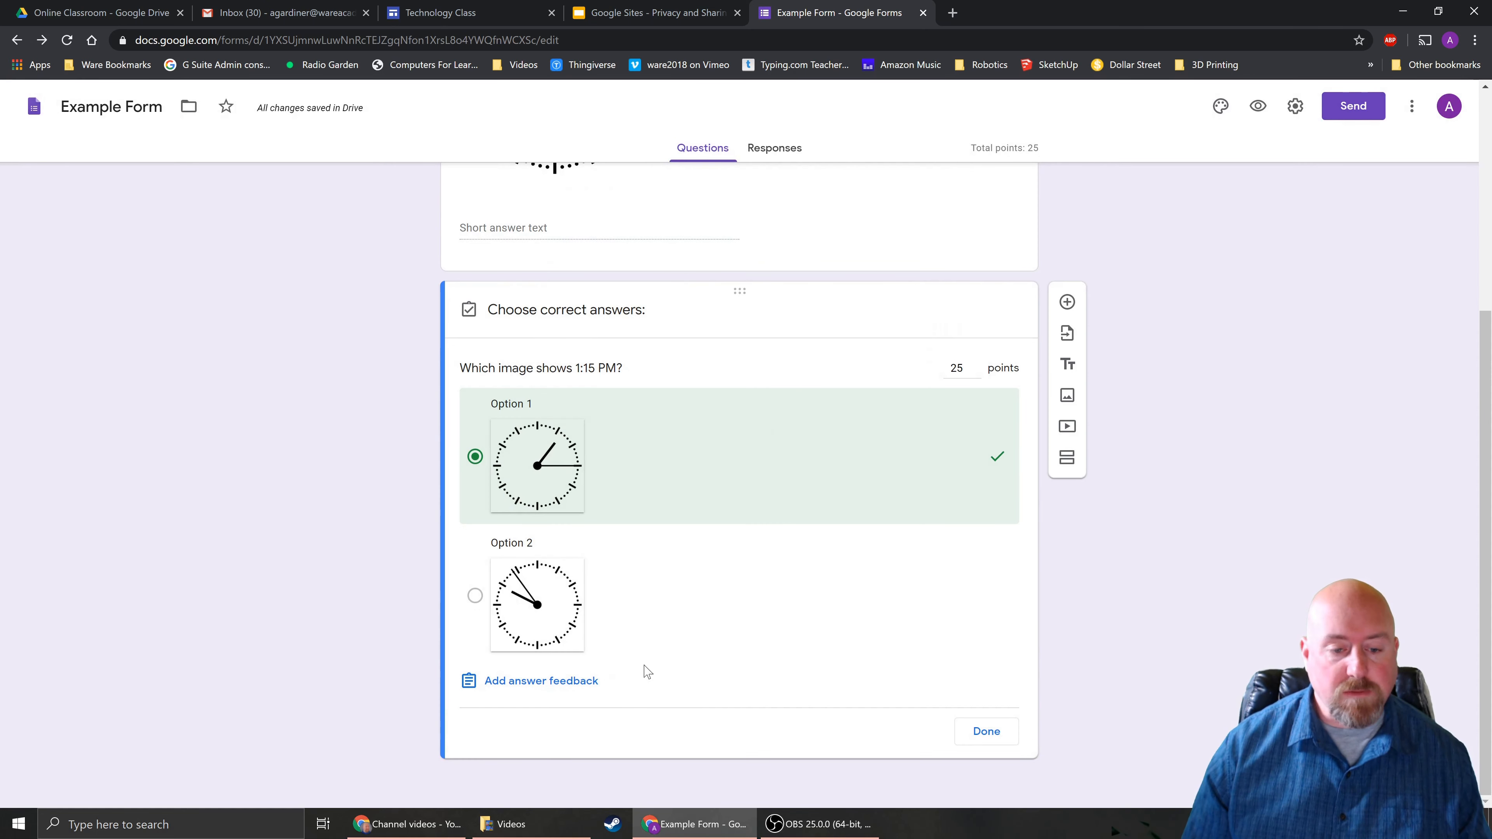
Finish the answer key of the 1:15 PM question and add a new section below that question.
{"action": "left_click", "coordinate": [986, 731]}
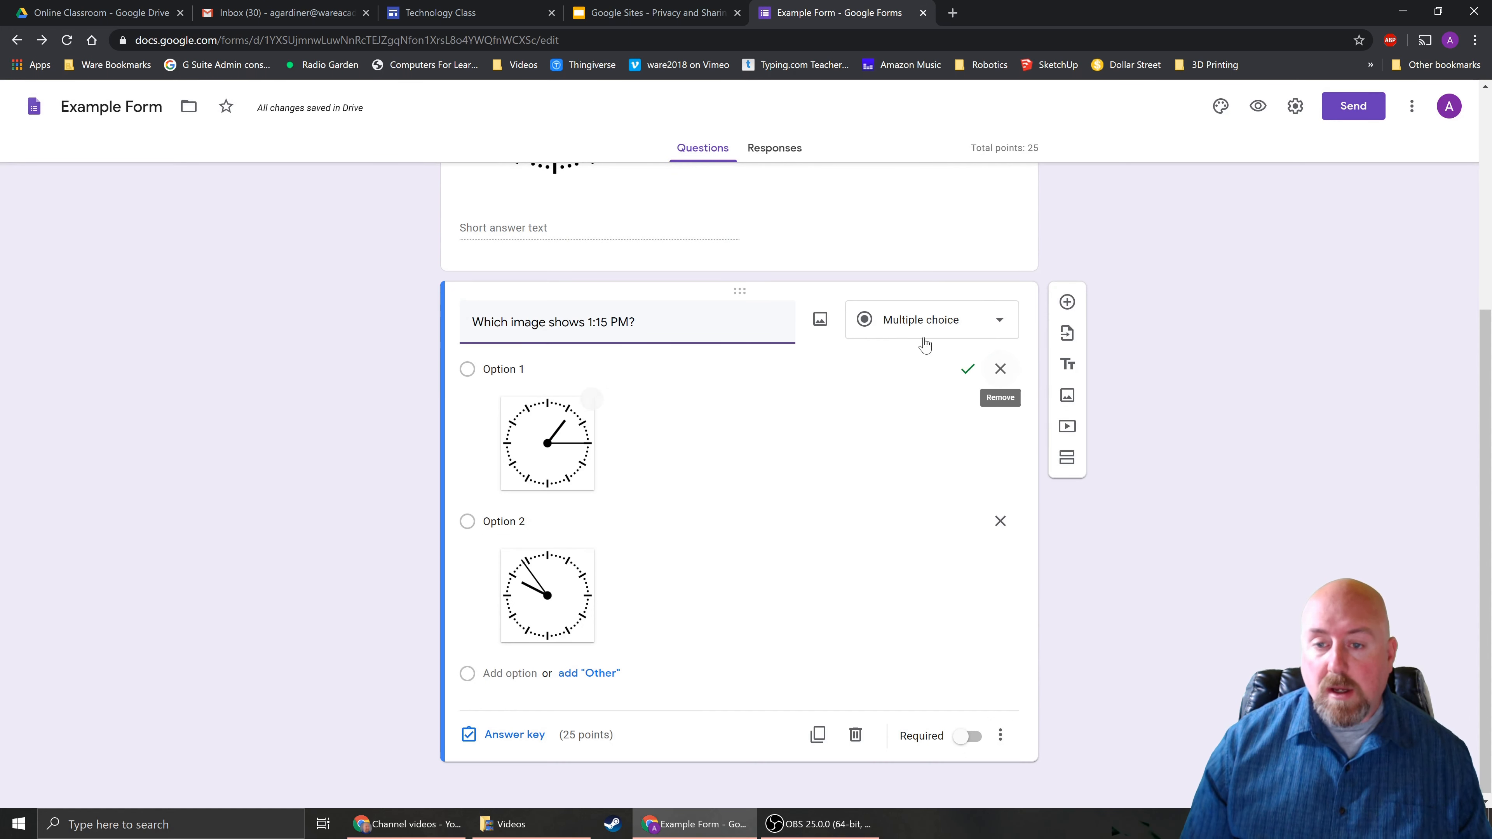
{"action": "scroll", "coordinate": [740, 483], "scroll_direction": "up", "scroll_amount": 5}
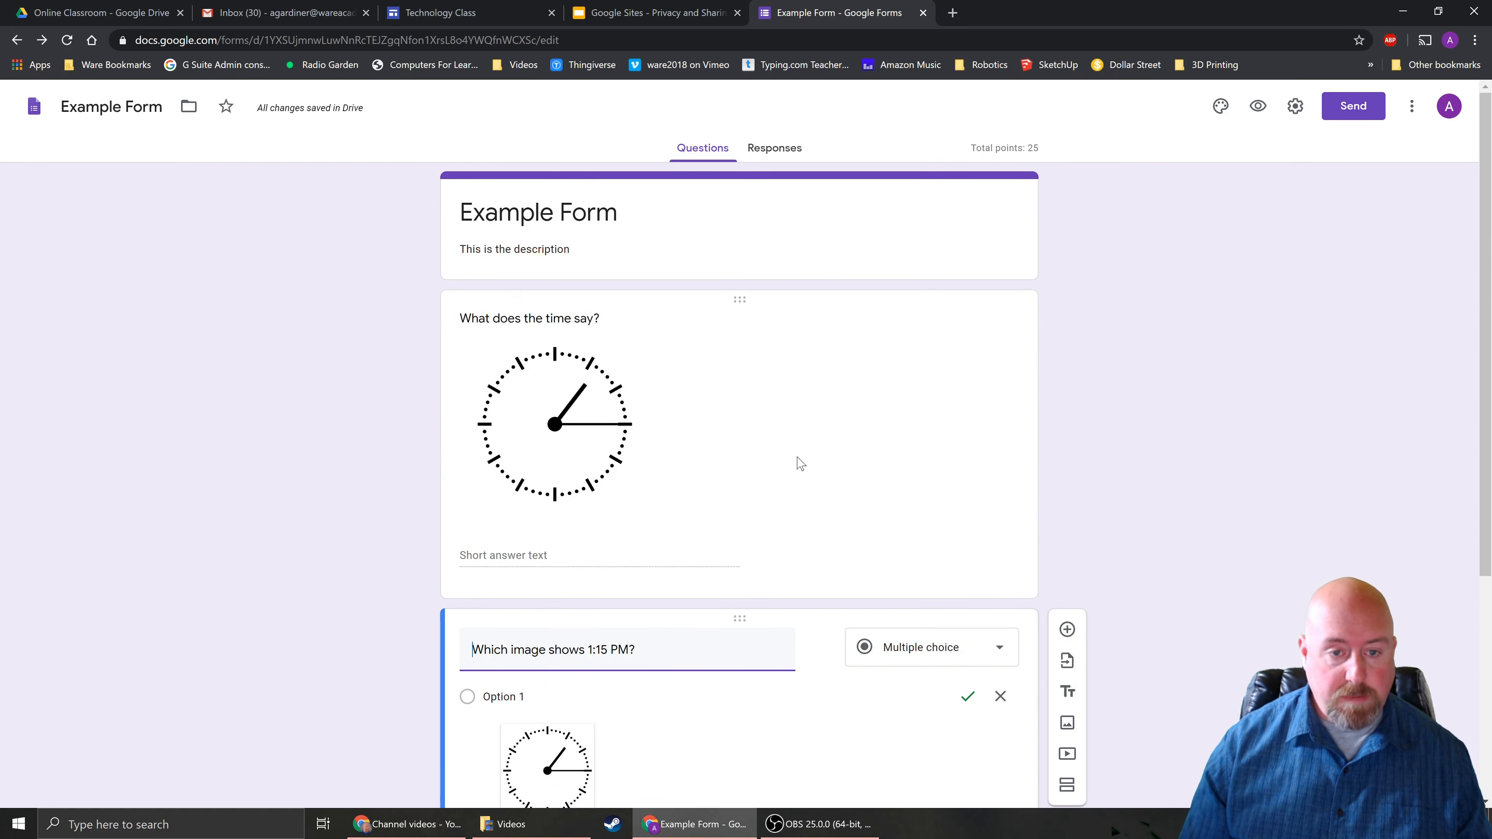
{"action": "scroll", "coordinate": [786, 413], "scroll_direction": "down", "scroll_amount": 5}
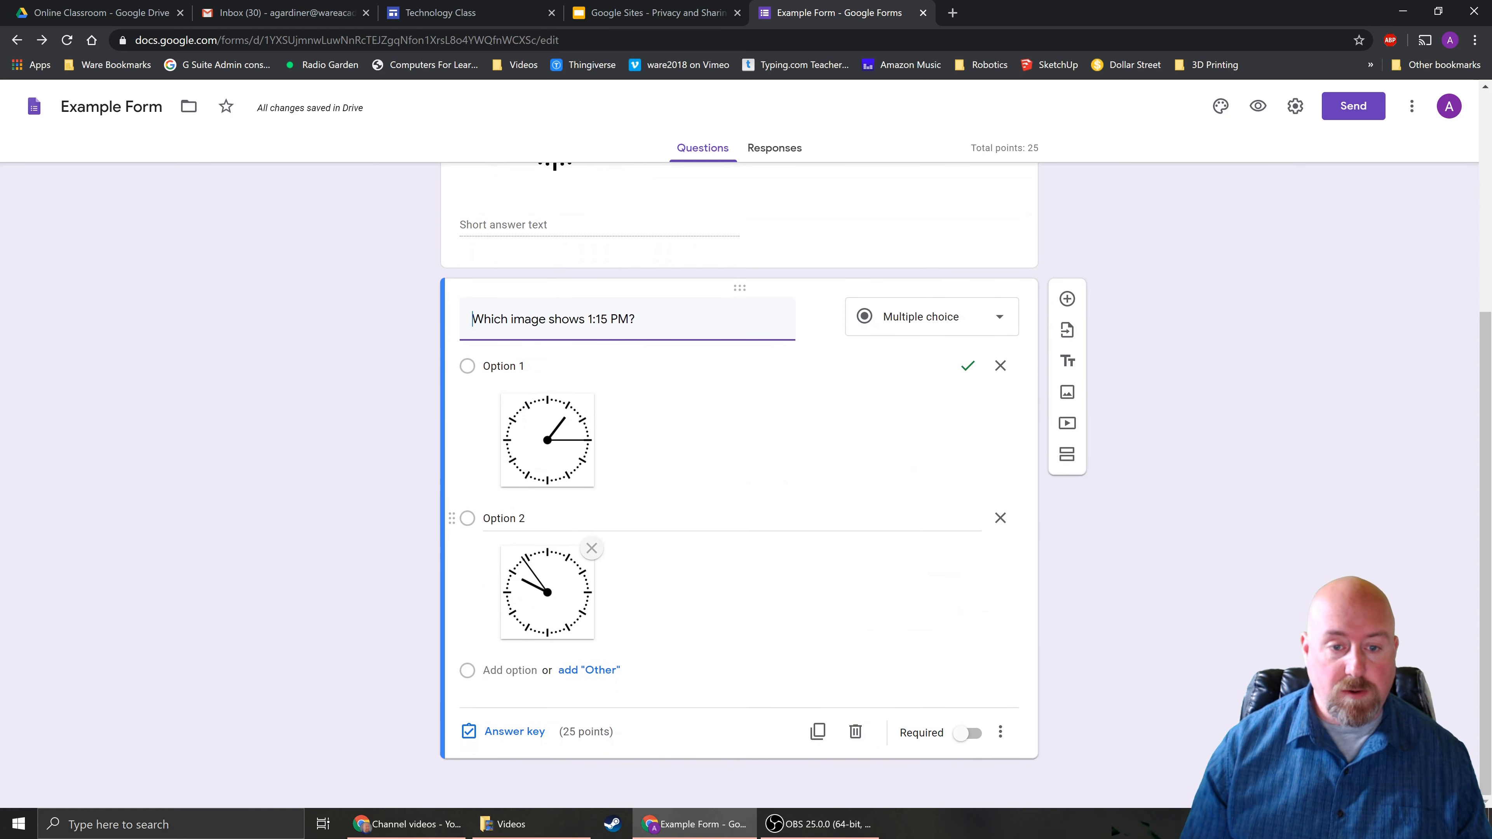
{"action": "scroll", "coordinate": [799, 559], "scroll_direction": "up", "scroll_amount": 5}
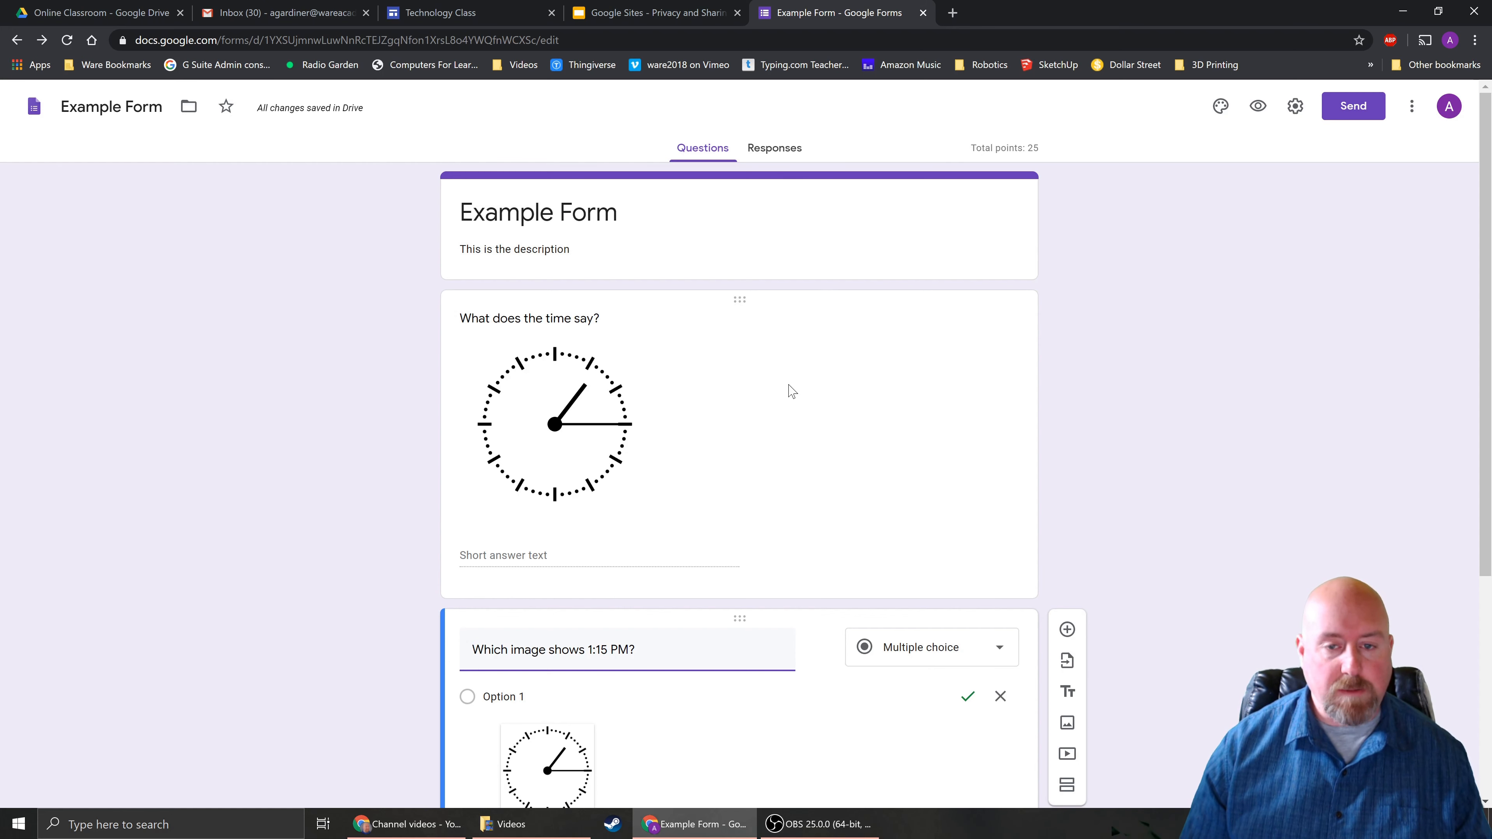
{"action": "scroll", "coordinate": [787, 391], "scroll_direction": "down", "scroll_amount": 5}
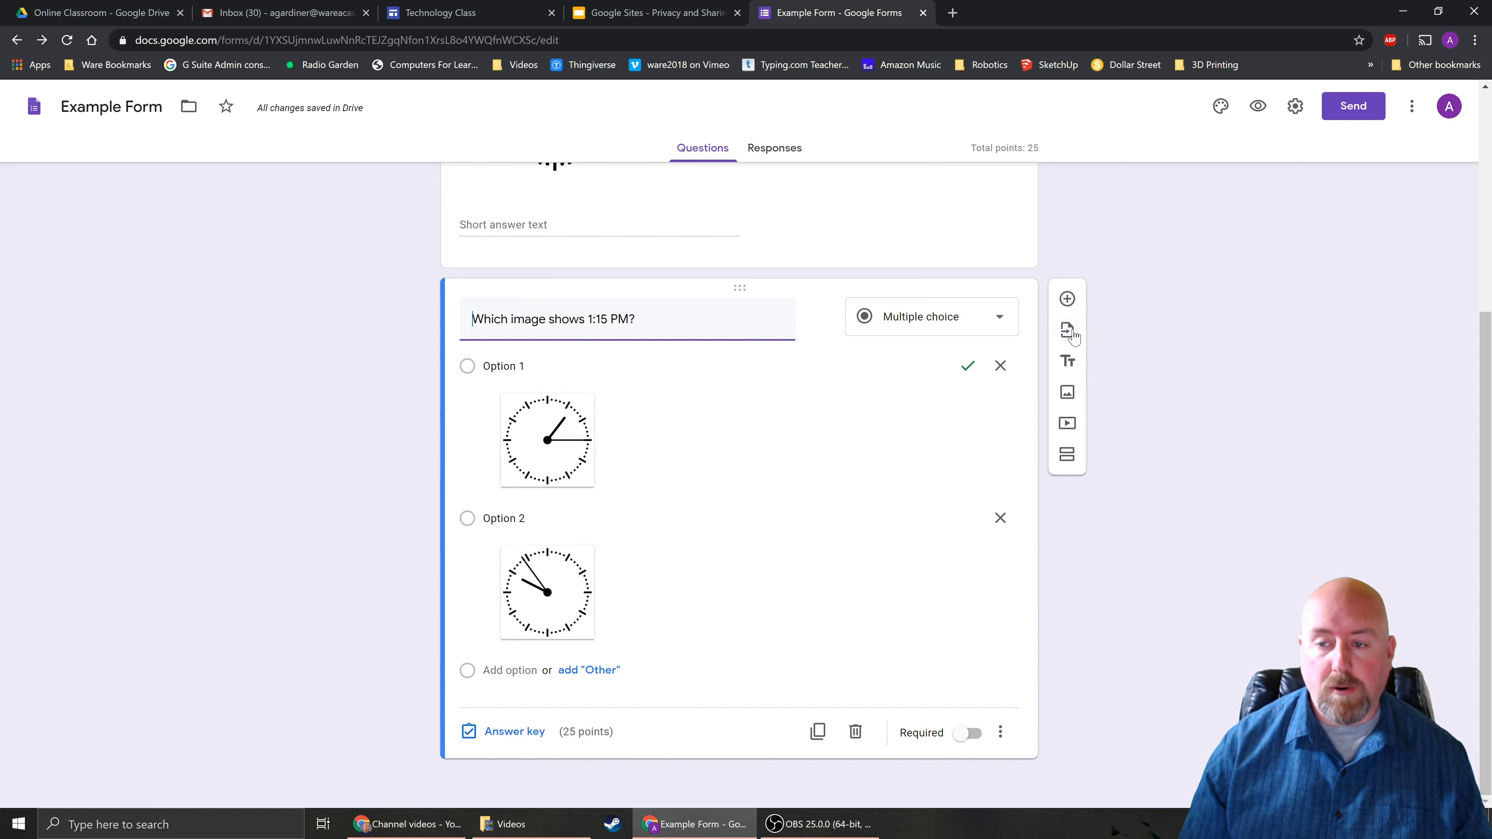
{"action": "left_click", "coordinate": [1068, 456]}
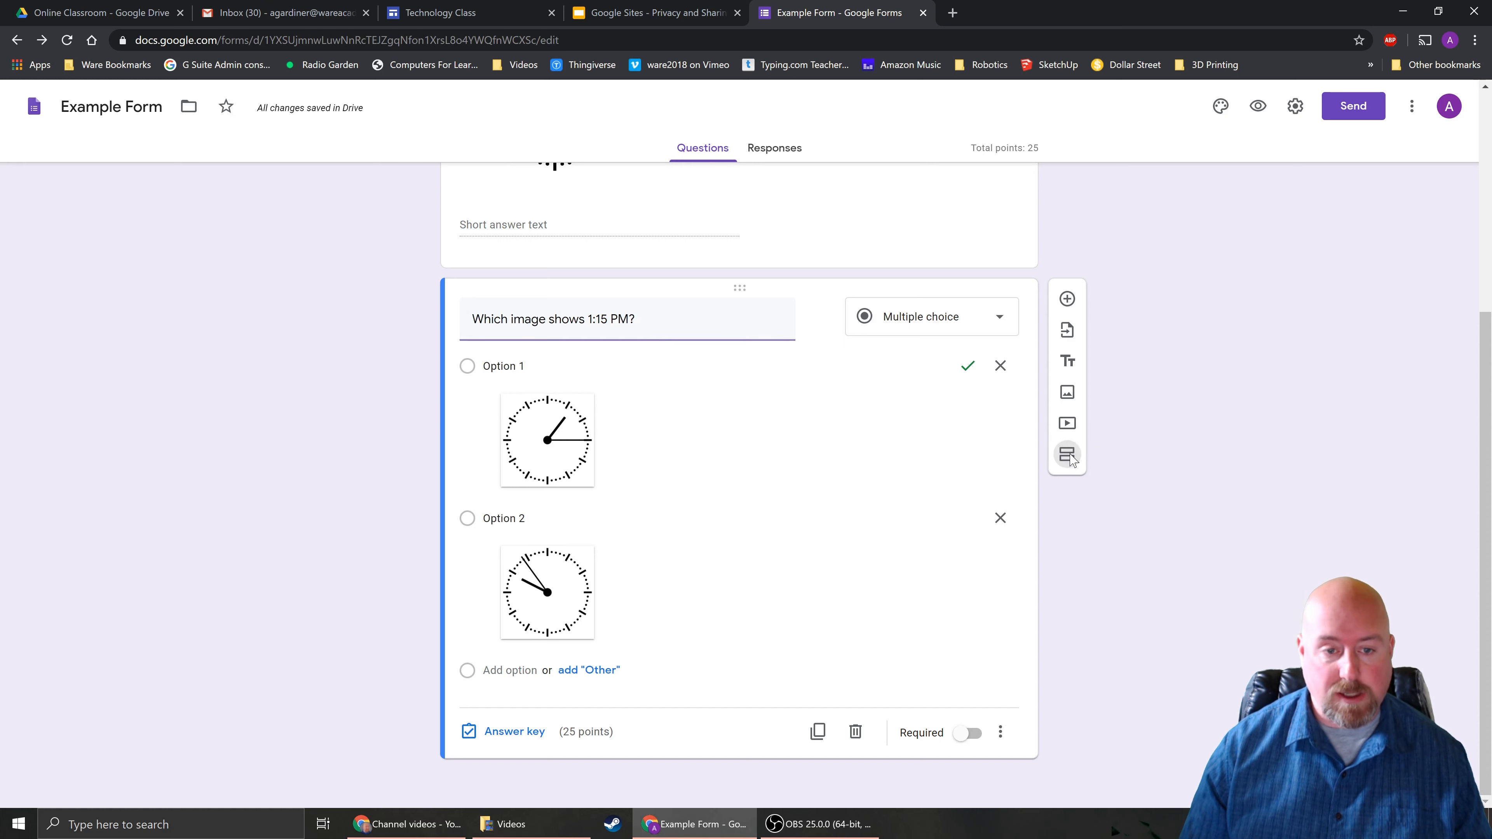
Title the second section "Math Questions" and add a blank multiple choice question to it.
{"action": "scroll", "coordinate": [836, 517], "scroll_direction": "up", "scroll_amount": 5}
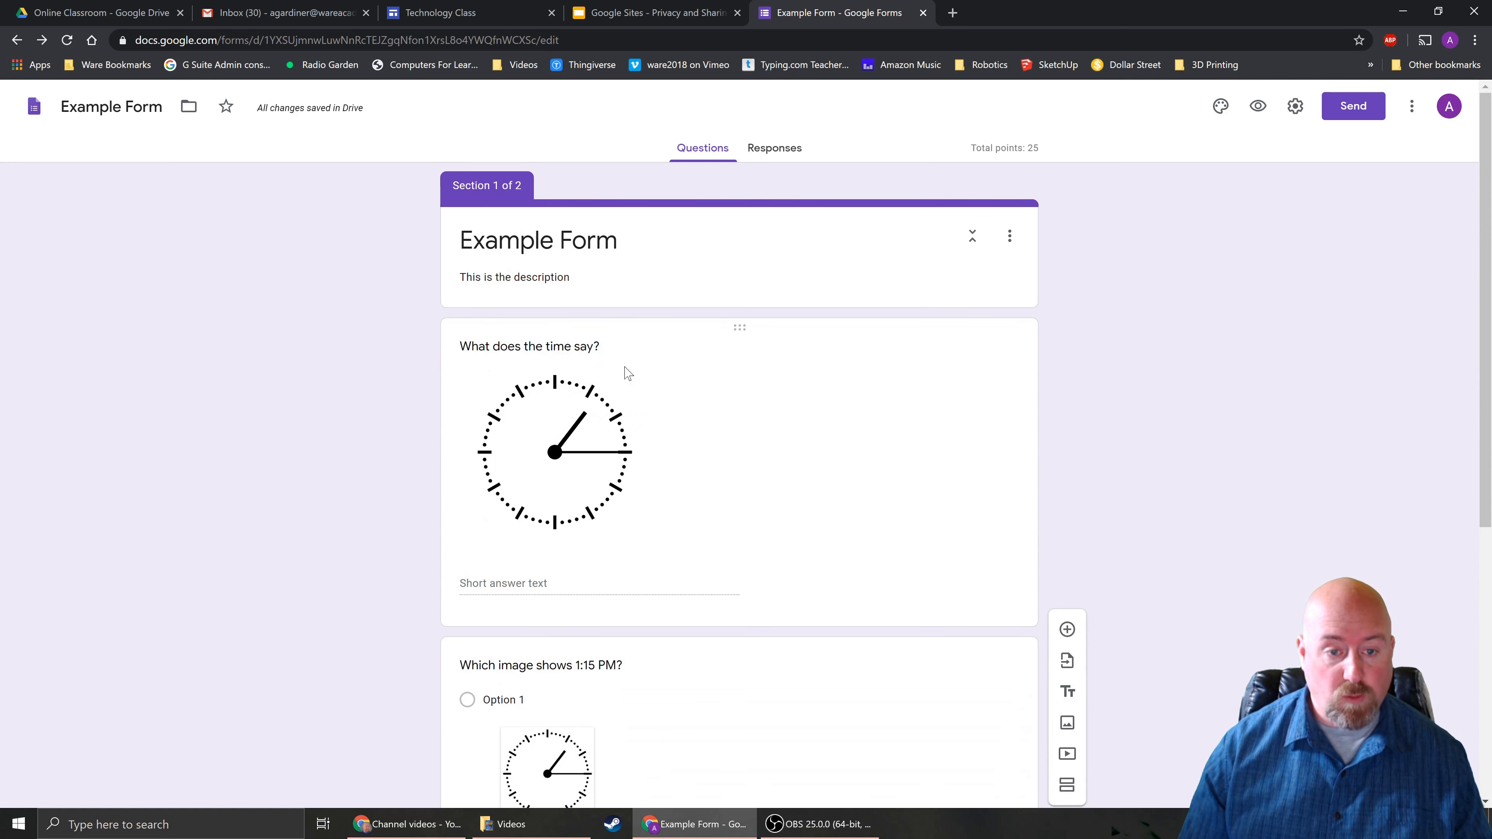
{"action": "scroll", "coordinate": [690, 399], "scroll_direction": "down", "scroll_amount": 8}
{"action": "scroll", "coordinate": [802, 474], "scroll_direction": "up", "scroll_amount": 5}
{"action": "scroll", "coordinate": [757, 440], "scroll_direction": "up", "scroll_amount": 2}
{"action": "scroll", "coordinate": [764, 412], "scroll_direction": "down", "scroll_amount": 6}
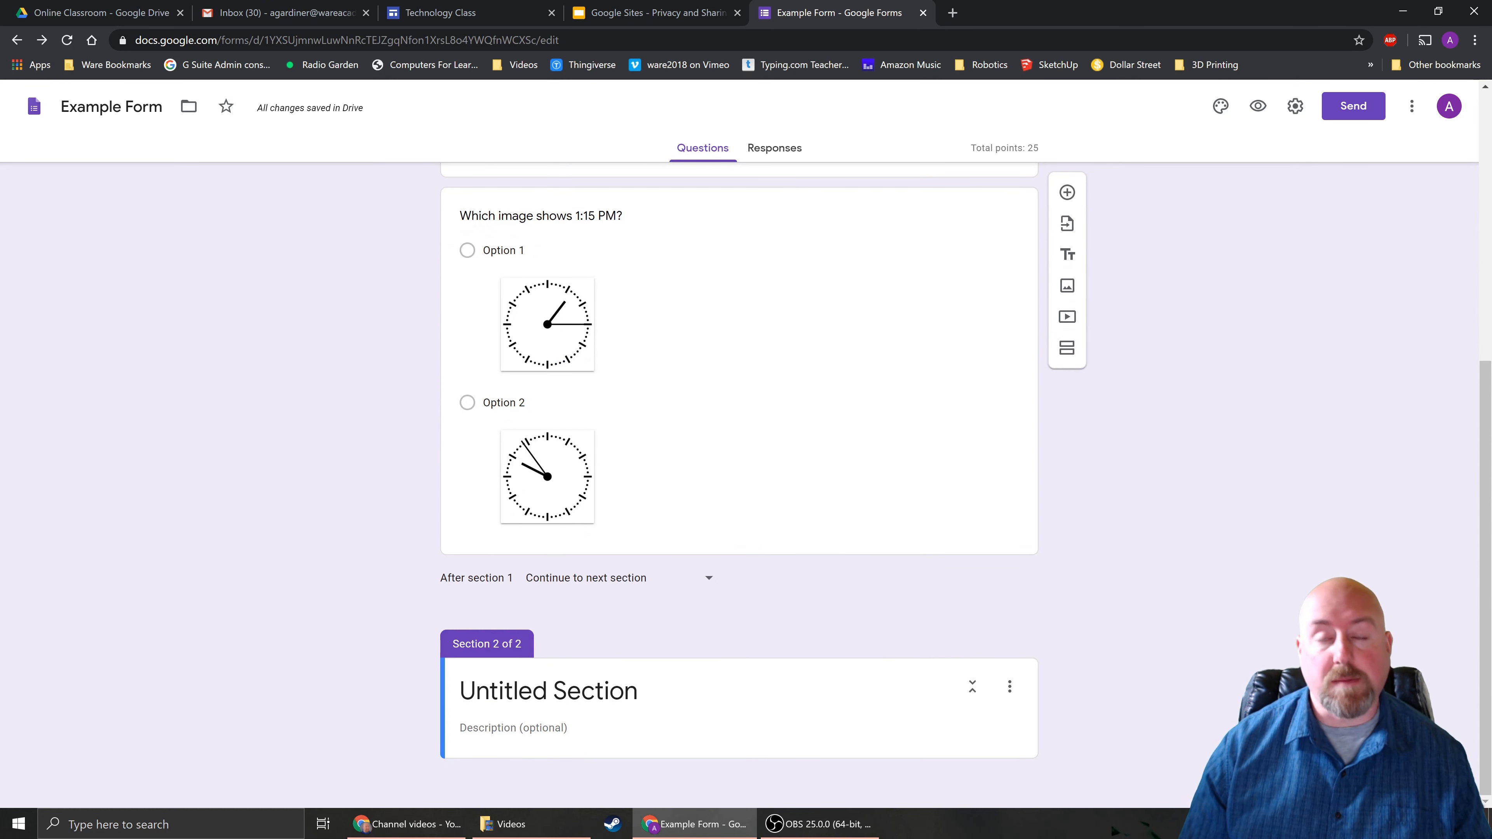
{"action": "left_click", "coordinate": [597, 717]}
{"action": "type", "text": "Ma"}
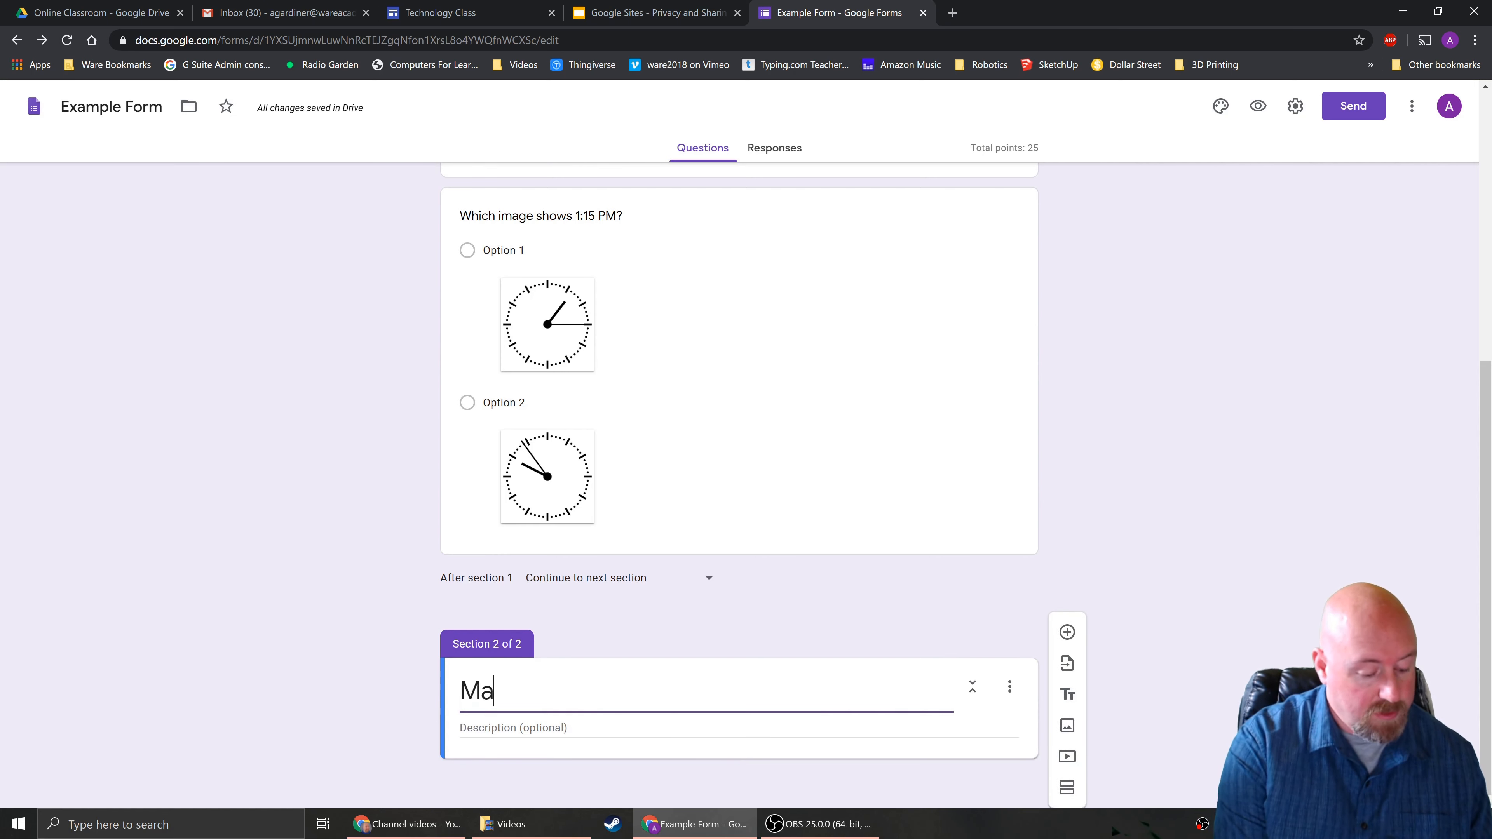
{"action": "type", "text": "th Questions"}
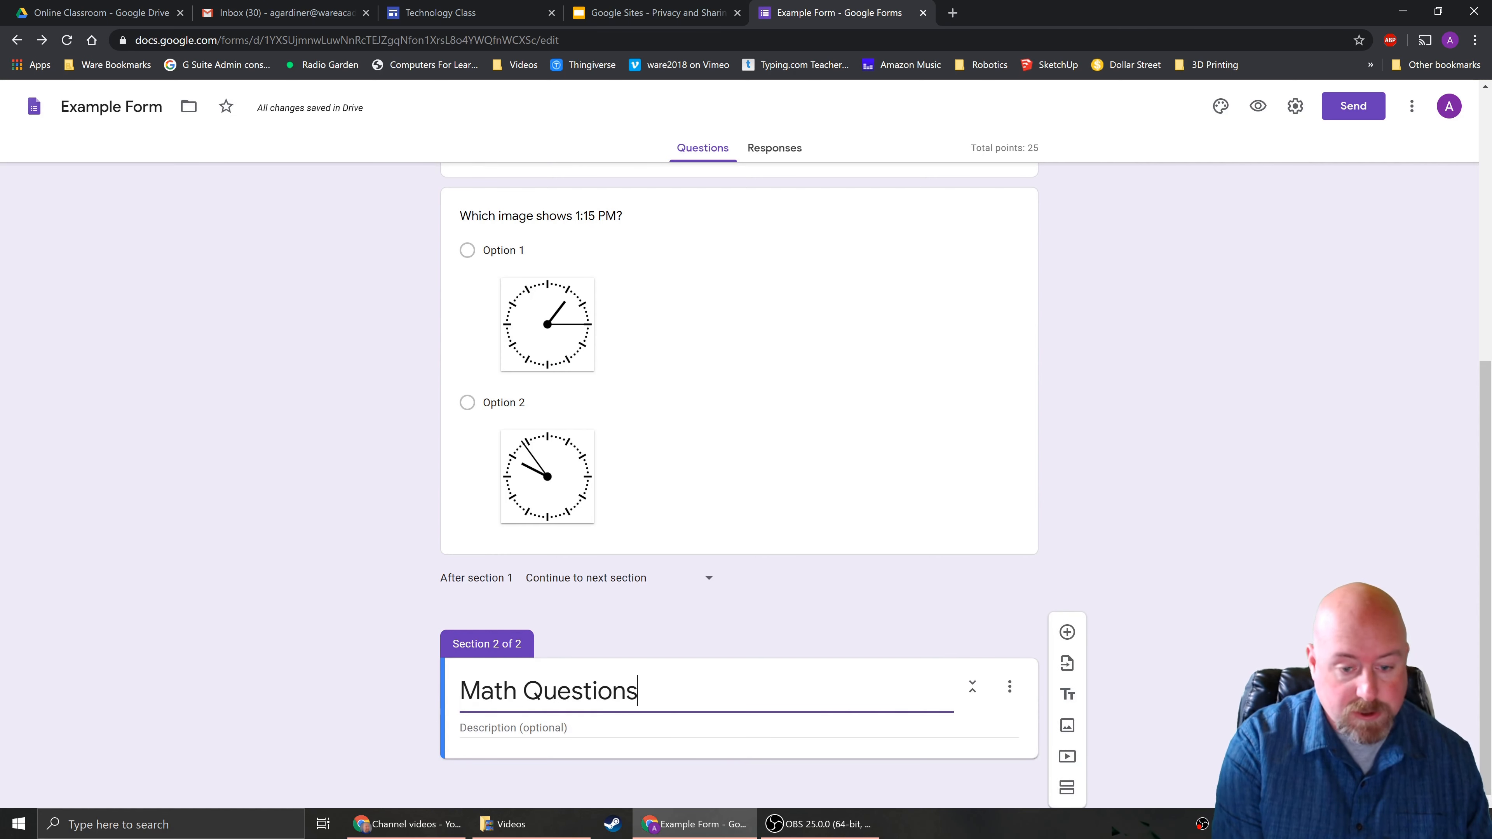
{"action": "left_click", "coordinate": [1067, 631]}
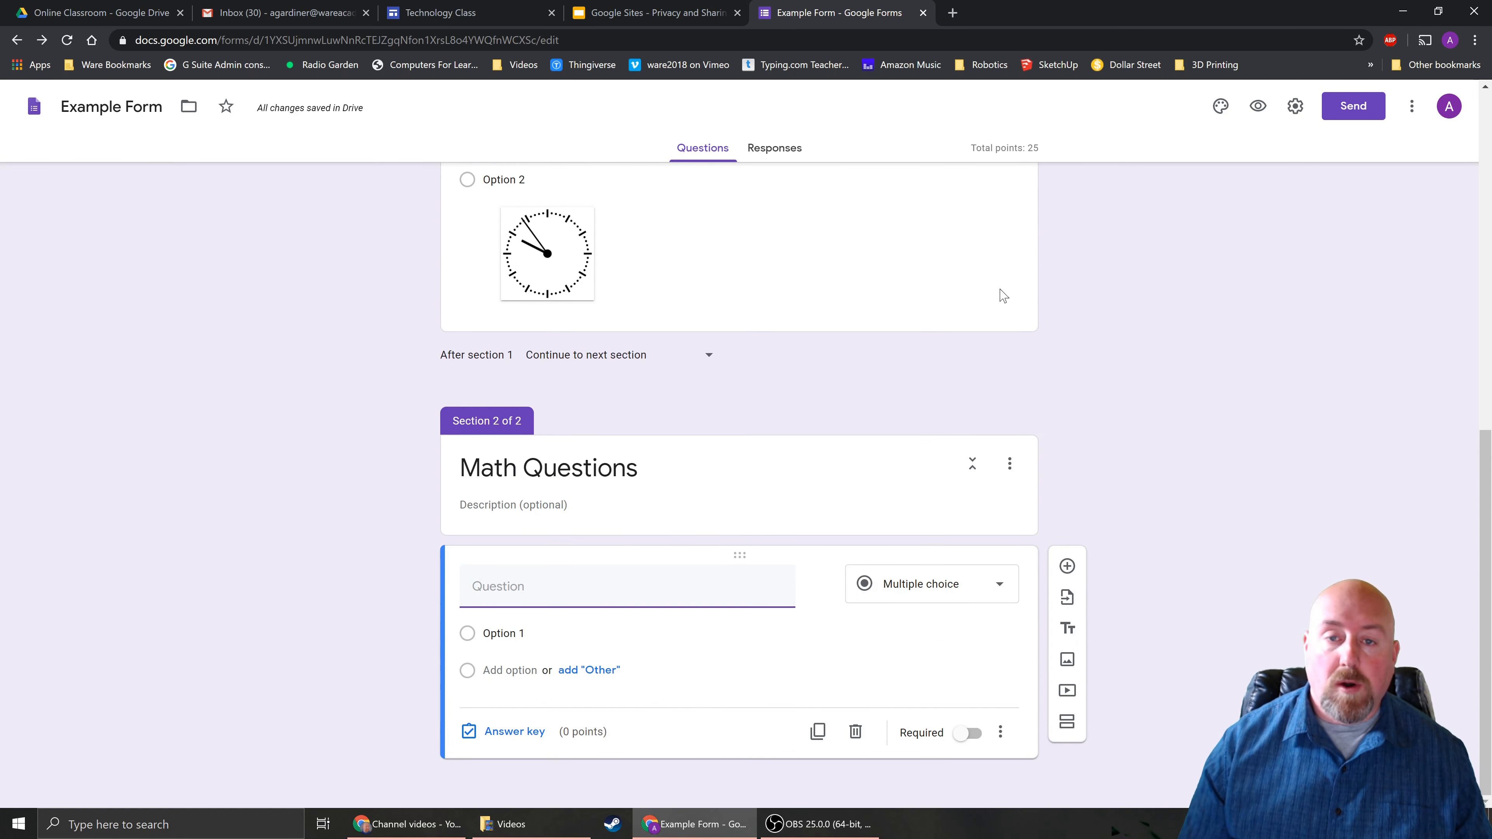
Insert the white-and-tan rabbit photo as an image block below the "What does the time say?" question, using a Google image search for "fuzzy bunny".
{"action": "scroll", "coordinate": [802, 646], "scroll_direction": "up", "scroll_amount": 10}
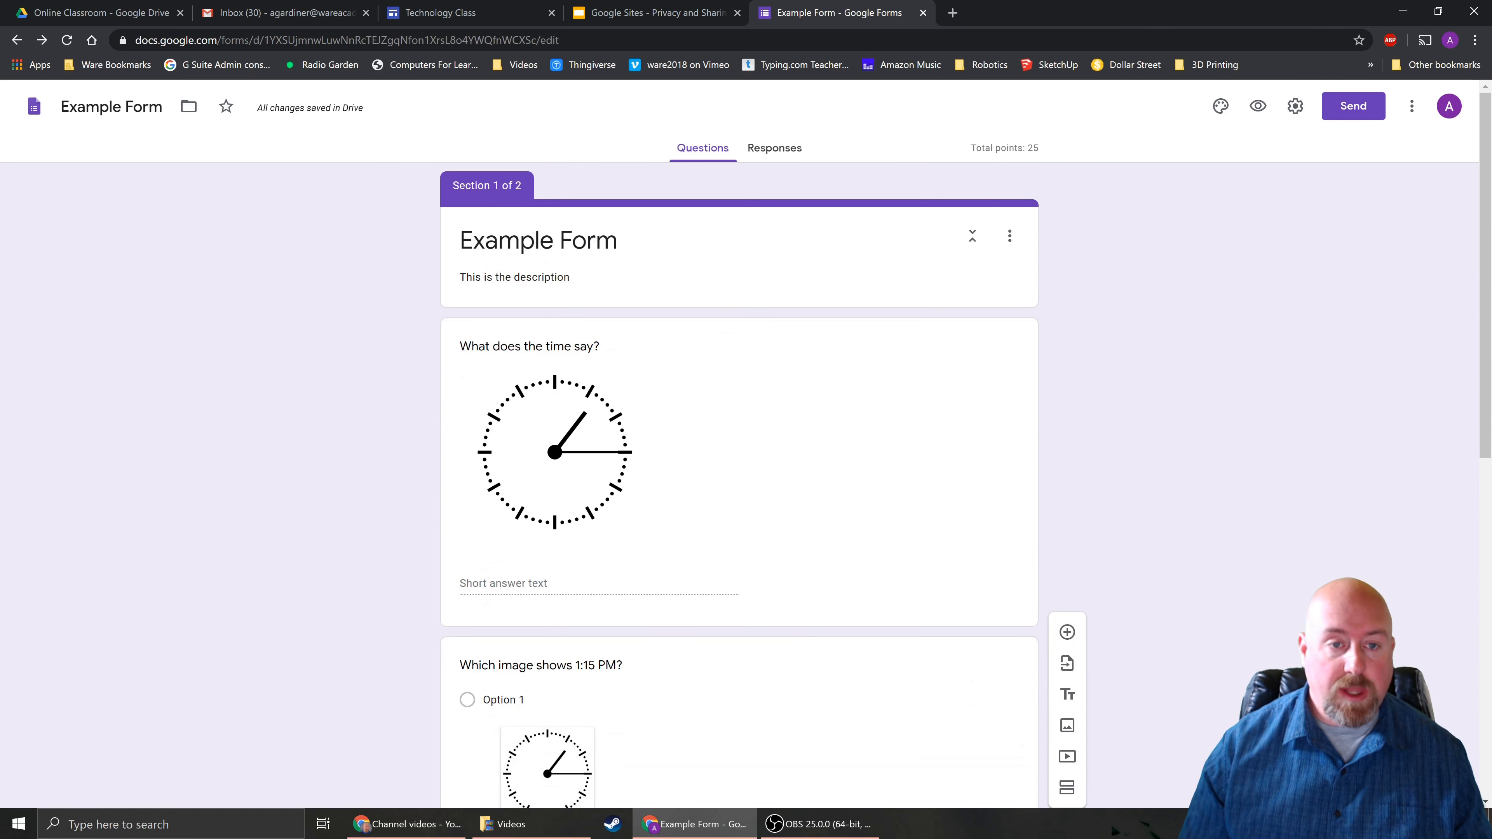
{"action": "scroll", "coordinate": [771, 462], "scroll_direction": "down", "scroll_amount": 10}
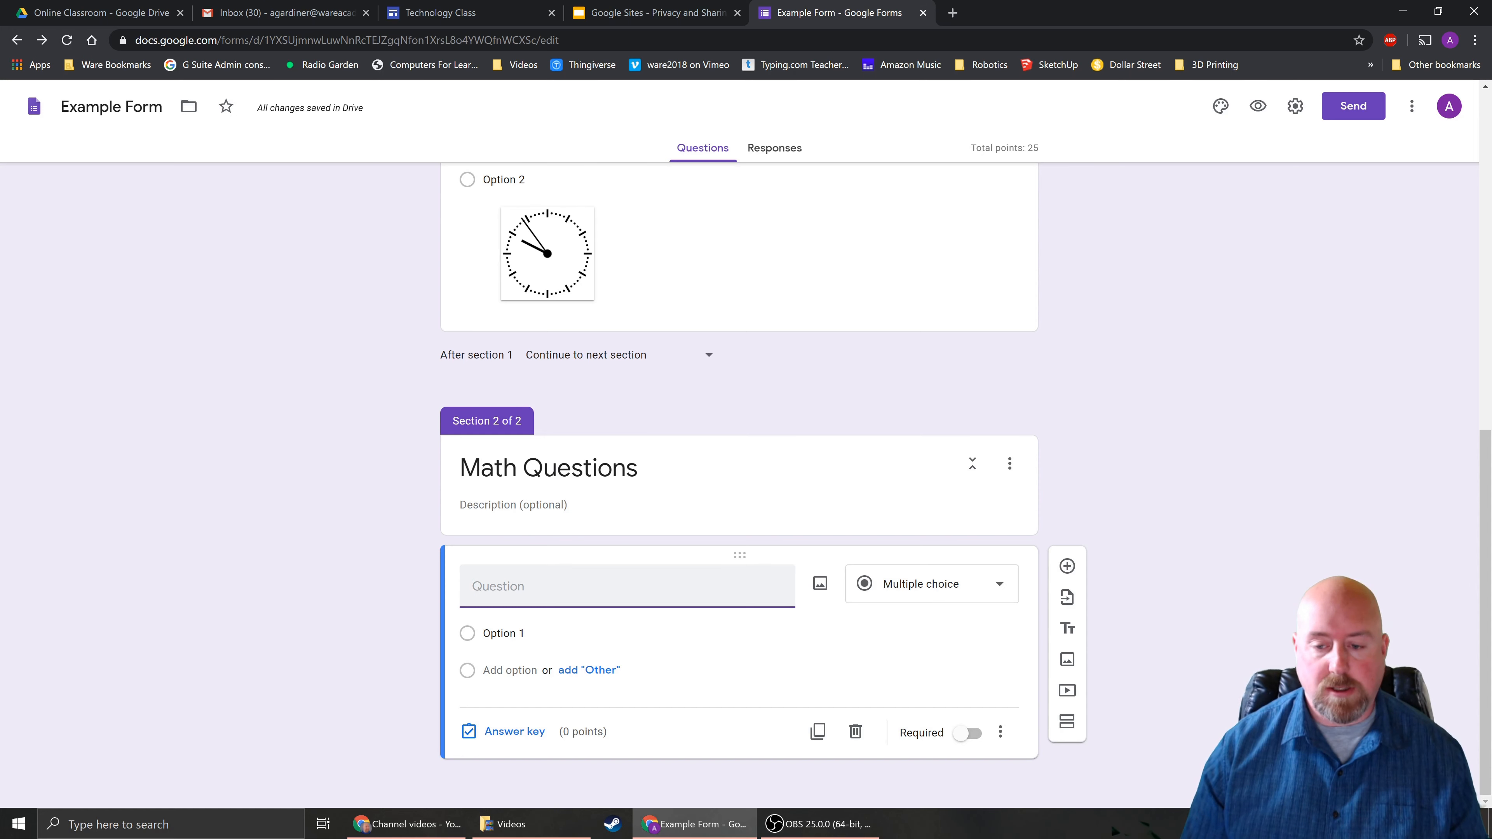
{"action": "scroll", "coordinate": [789, 595], "scroll_direction": "up", "scroll_amount": 8}
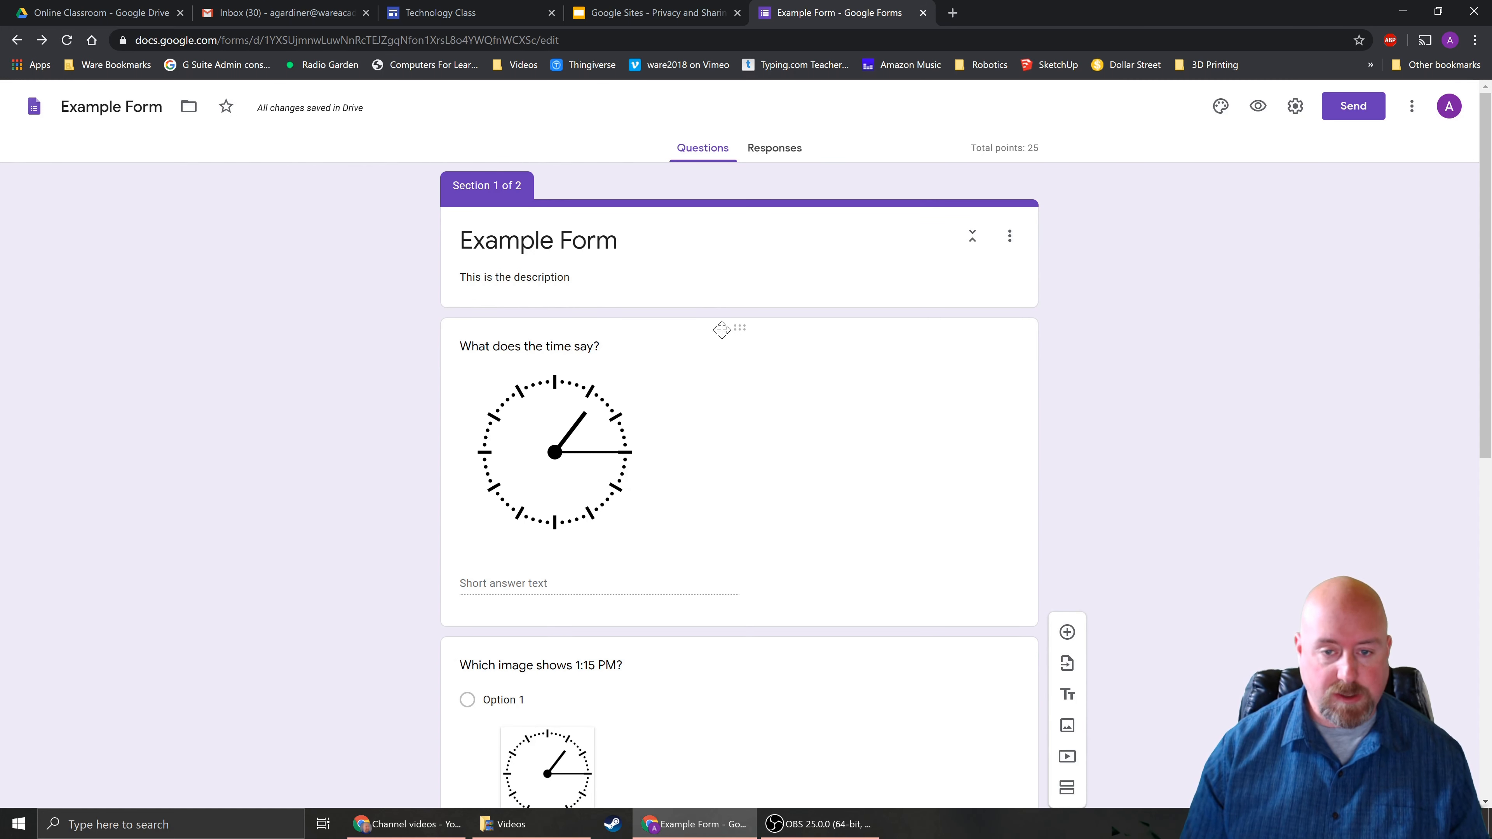
{"action": "left_click", "coordinate": [751, 333]}
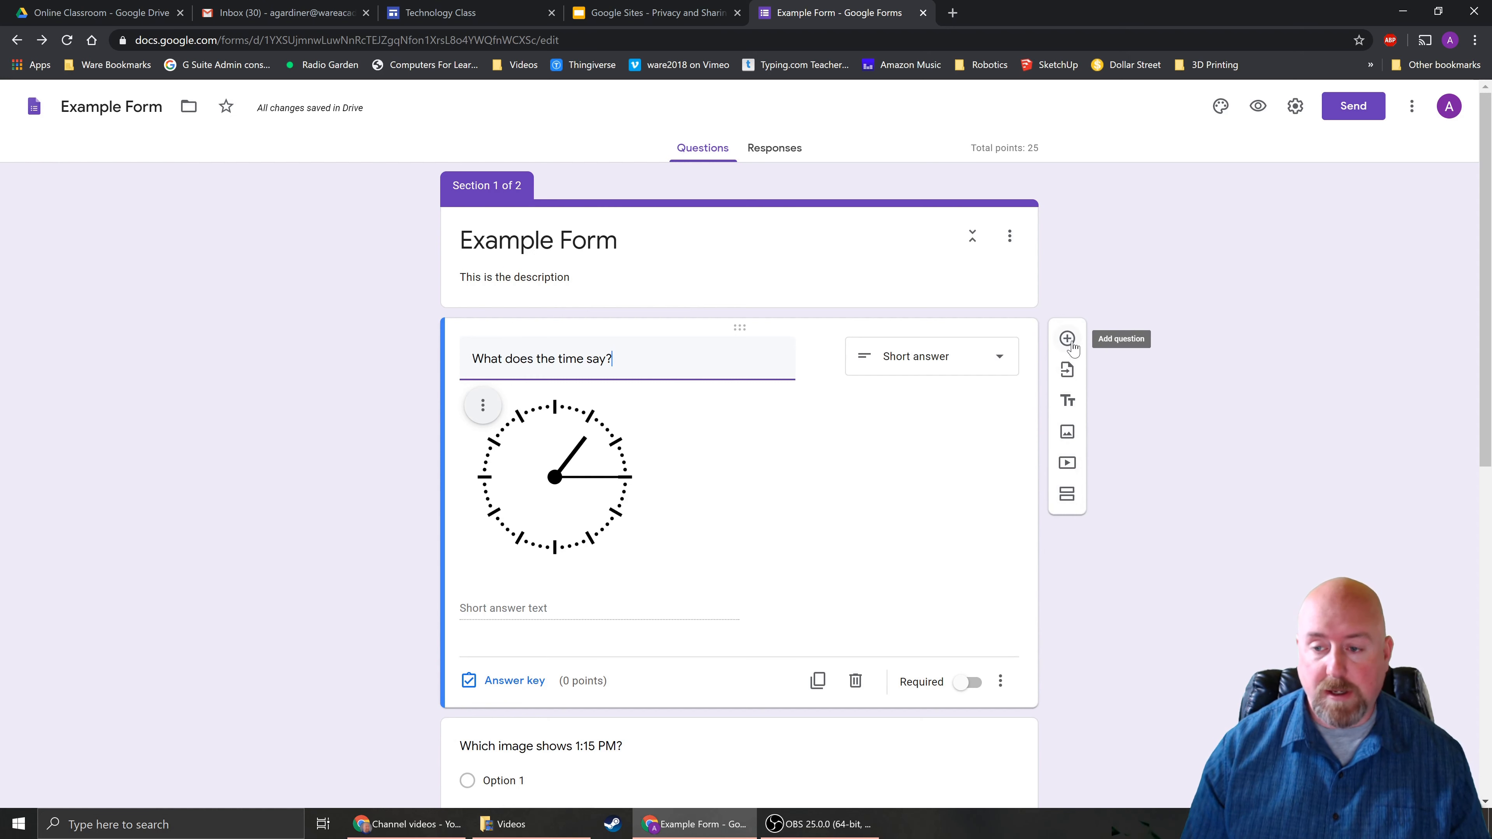
{"action": "left_click", "coordinate": [1068, 434]}
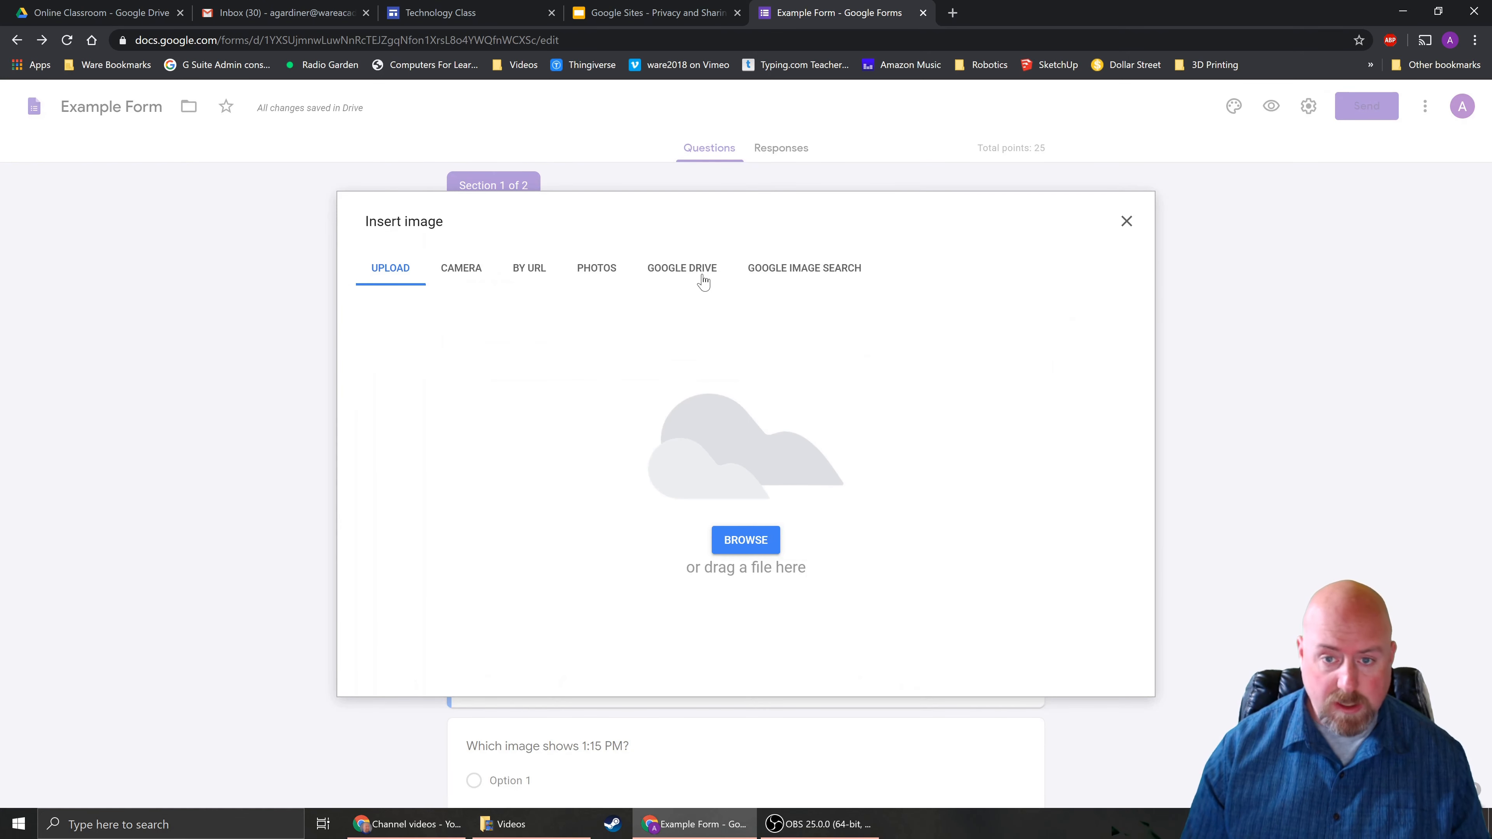
{"action": "left_click", "coordinate": [797, 281]}
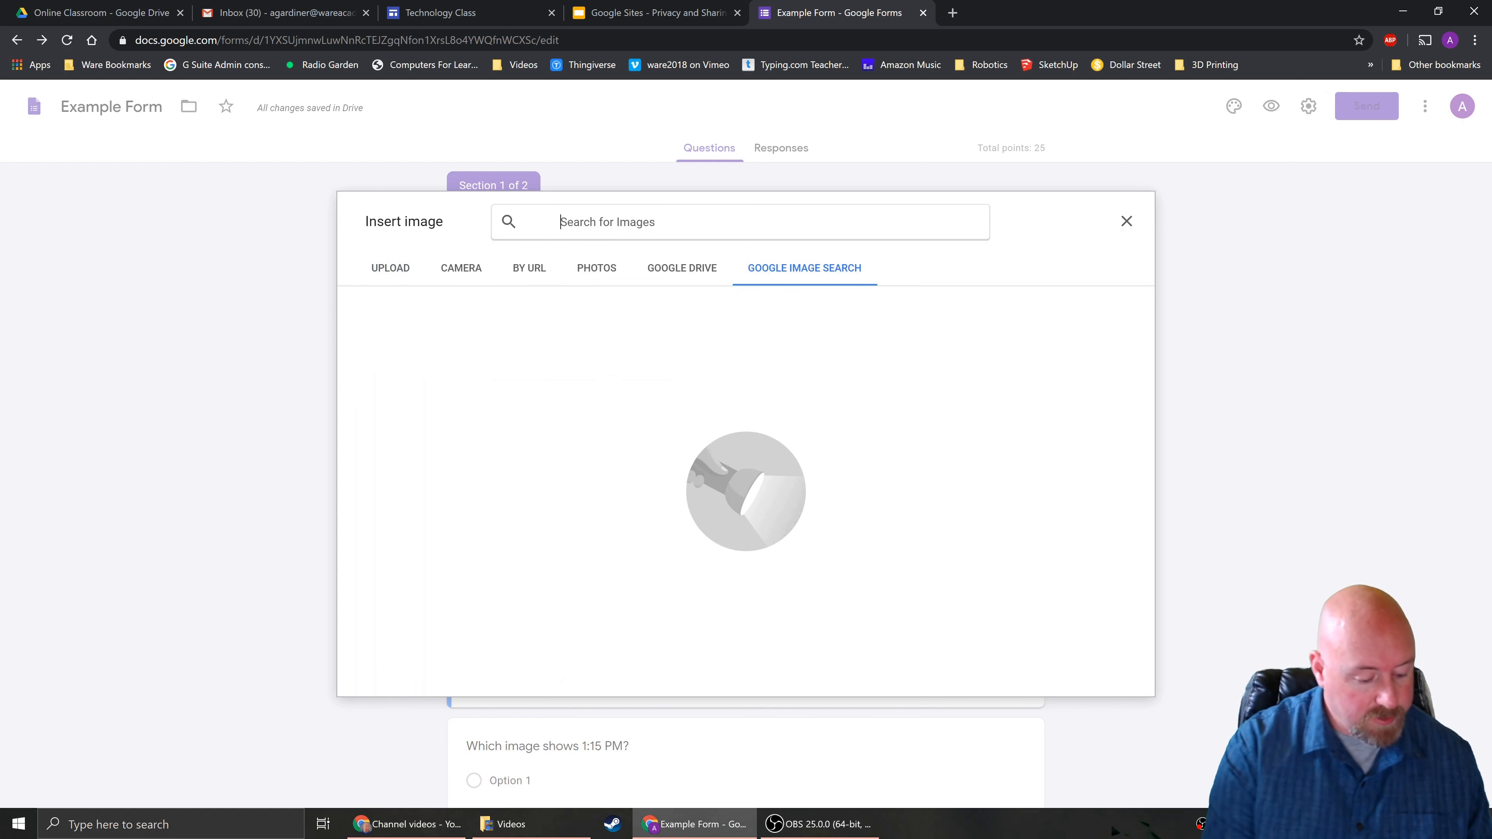
{"action": "type", "text": "fuzzy f"}
{"action": "key", "text": "BackSpace"}
{"action": "type", "text": "b"}
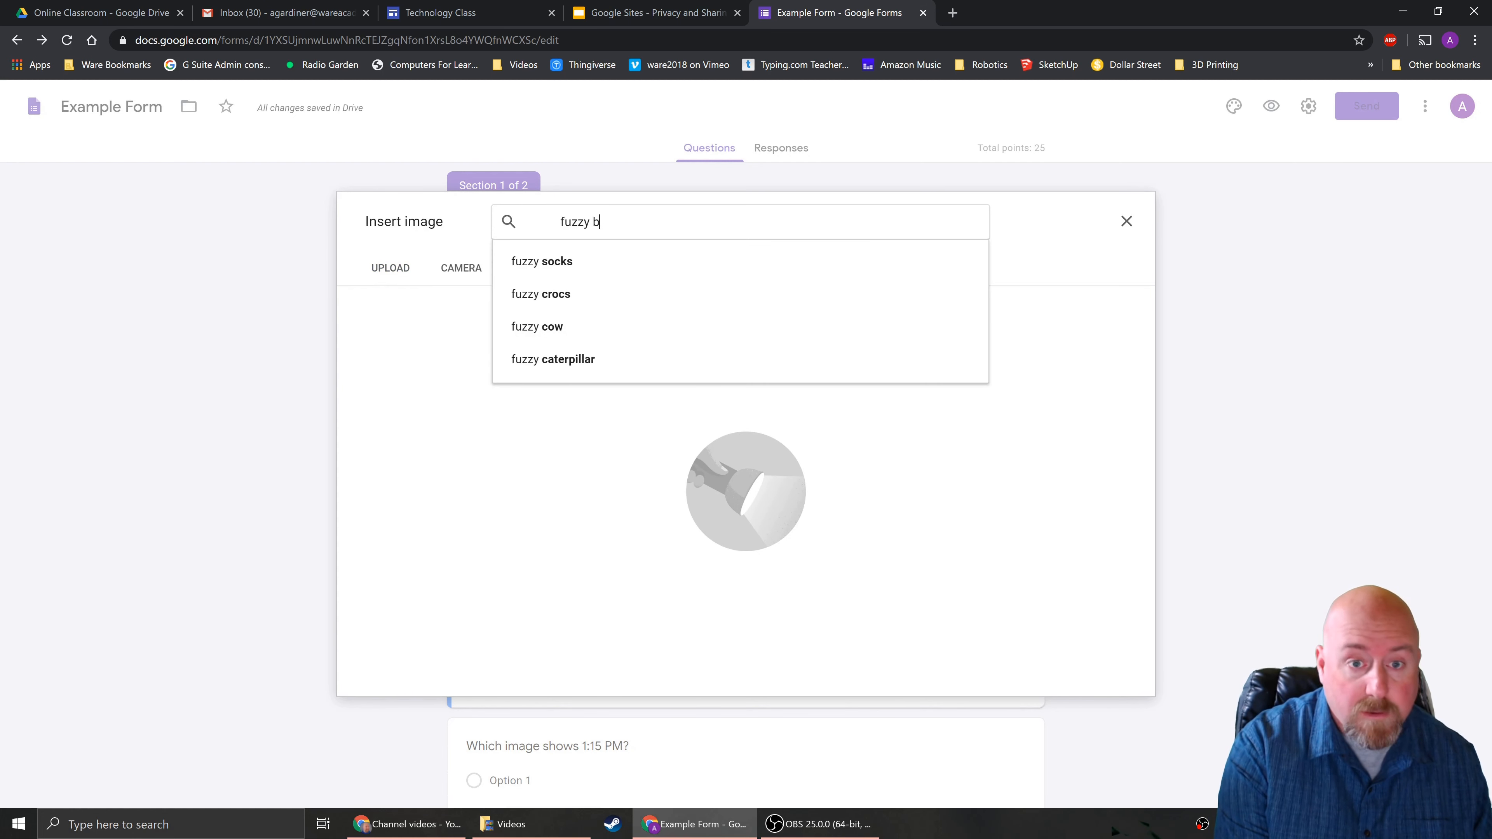
{"action": "type", "text": "unny"}
{"action": "key", "text": "Return"}
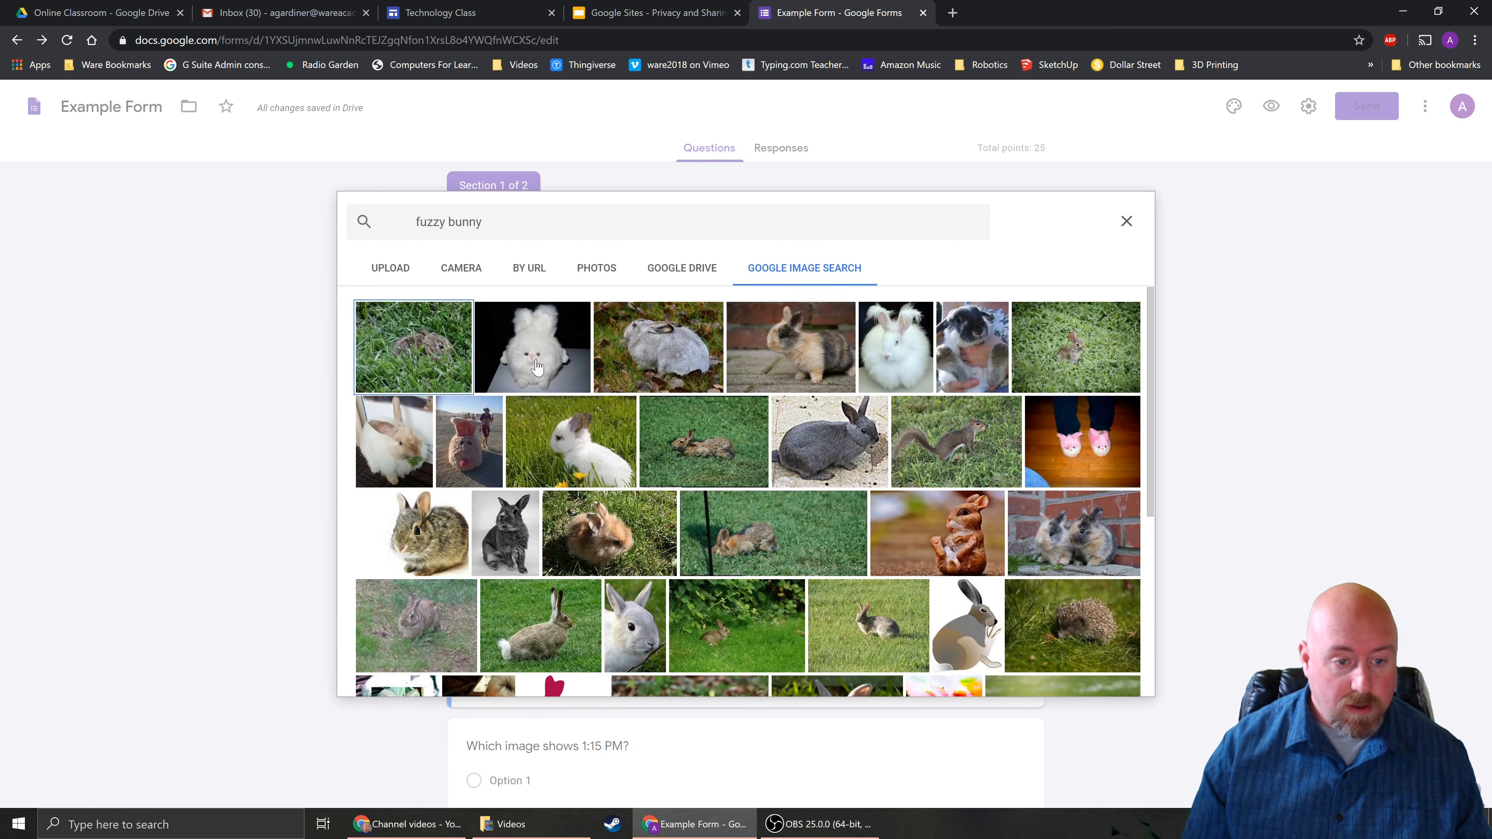
{"action": "left_click", "coordinate": [411, 447]}
{"action": "left_click", "coordinate": [1114, 677]}
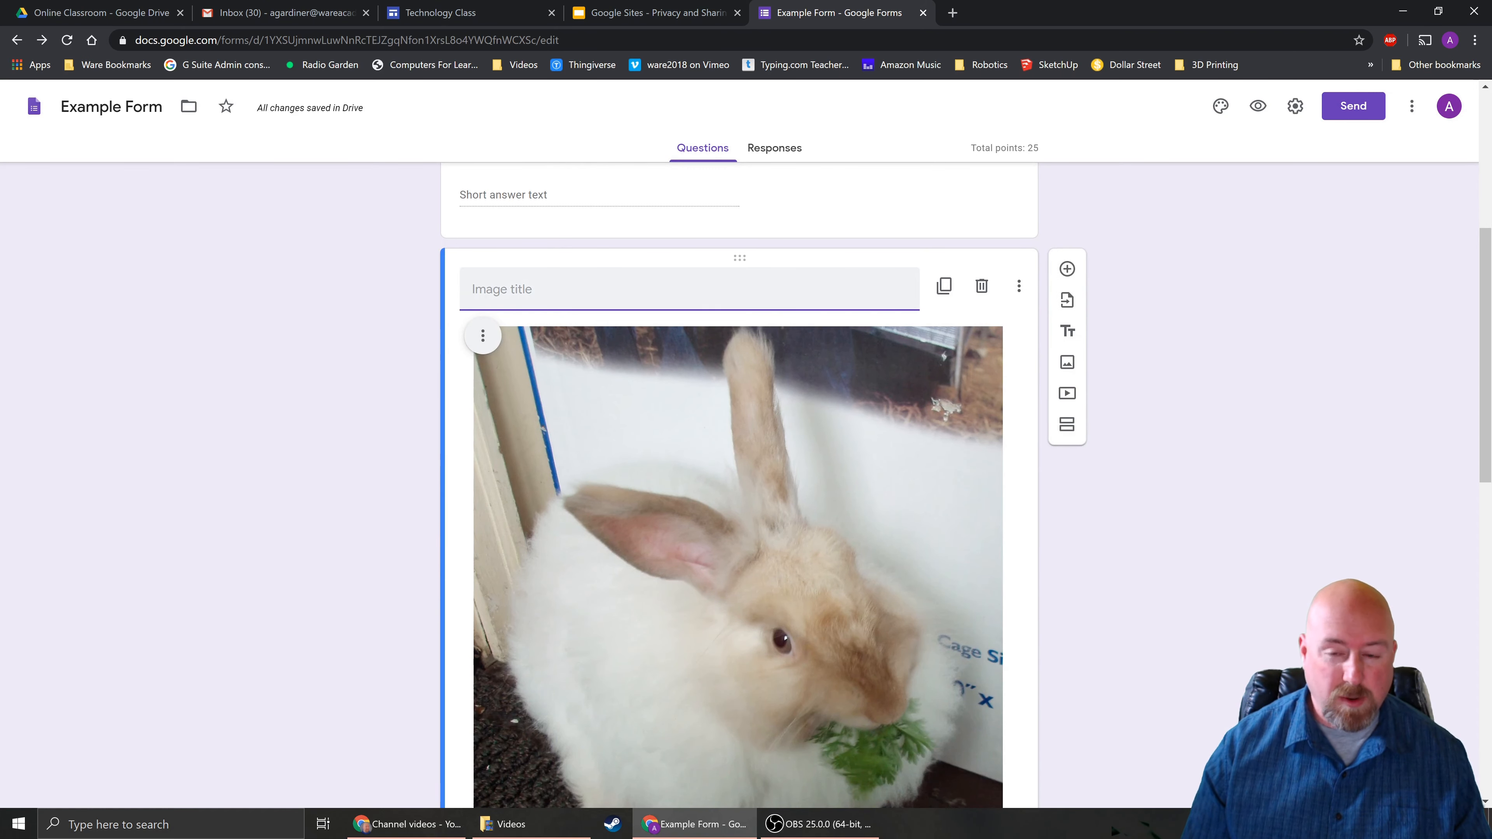
{"action": "scroll", "coordinate": [859, 544], "scroll_direction": "down", "scroll_amount": 5}
{"action": "scroll", "coordinate": [859, 541], "scroll_direction": "up", "scroll_amount": 5}
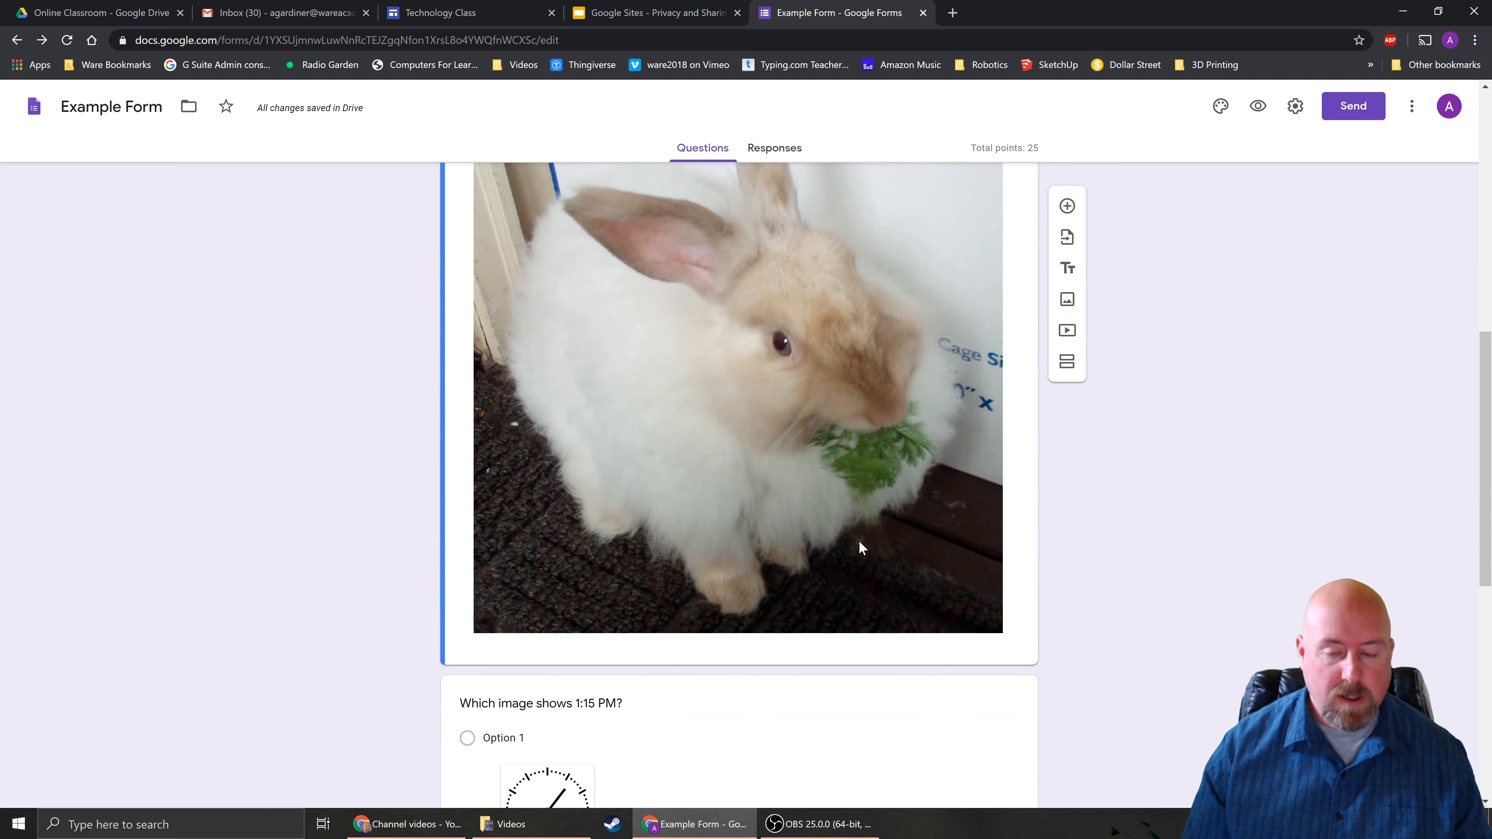
Title the rabbit image block "Fuzzy Bunny Questions".
{"action": "scroll", "coordinate": [863, 543], "scroll_direction": "up", "scroll_amount": 2}
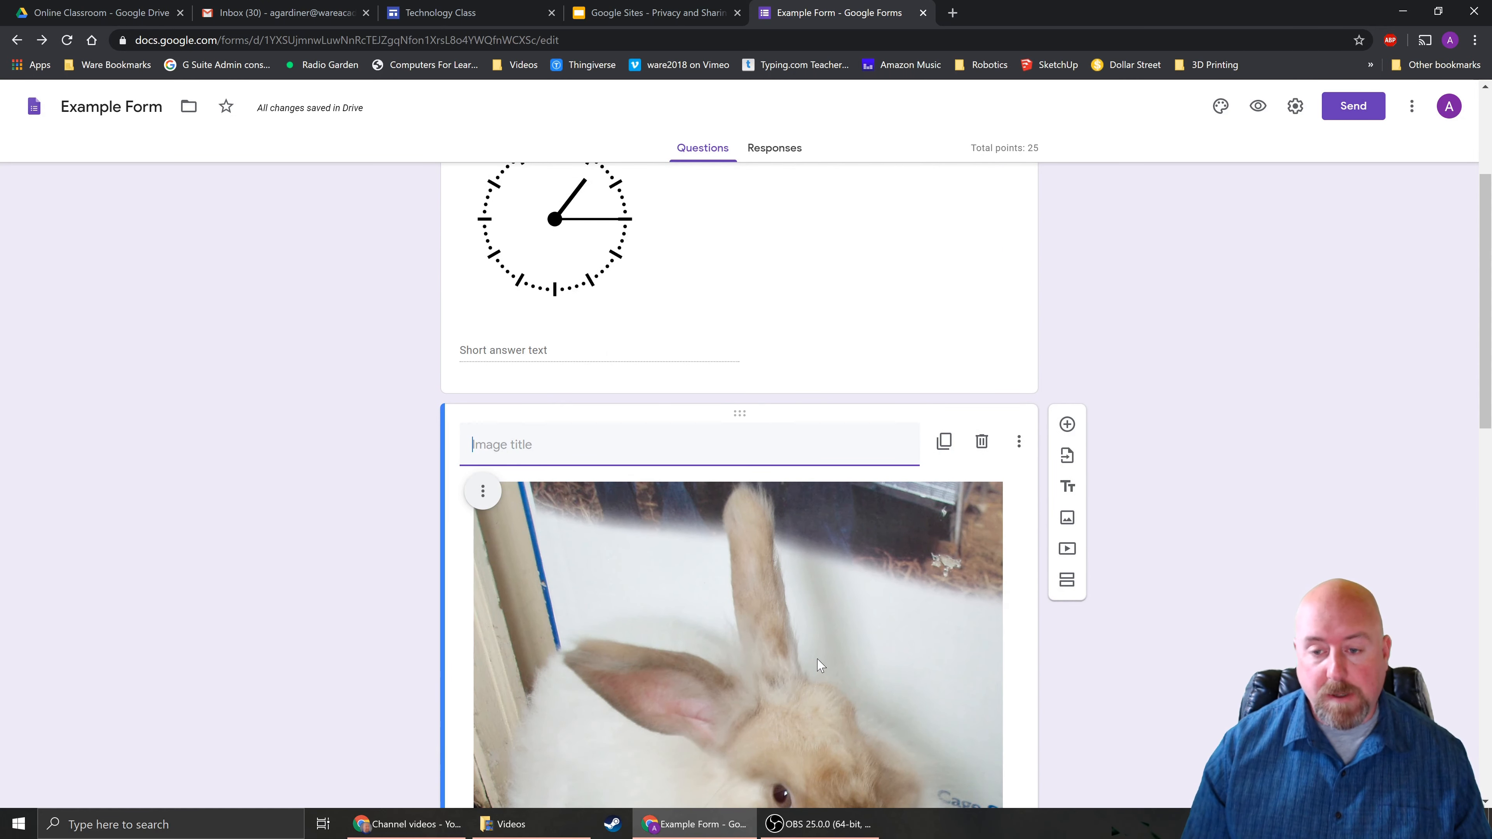
{"action": "scroll", "coordinate": [818, 661], "scroll_direction": "down", "scroll_amount": 2}
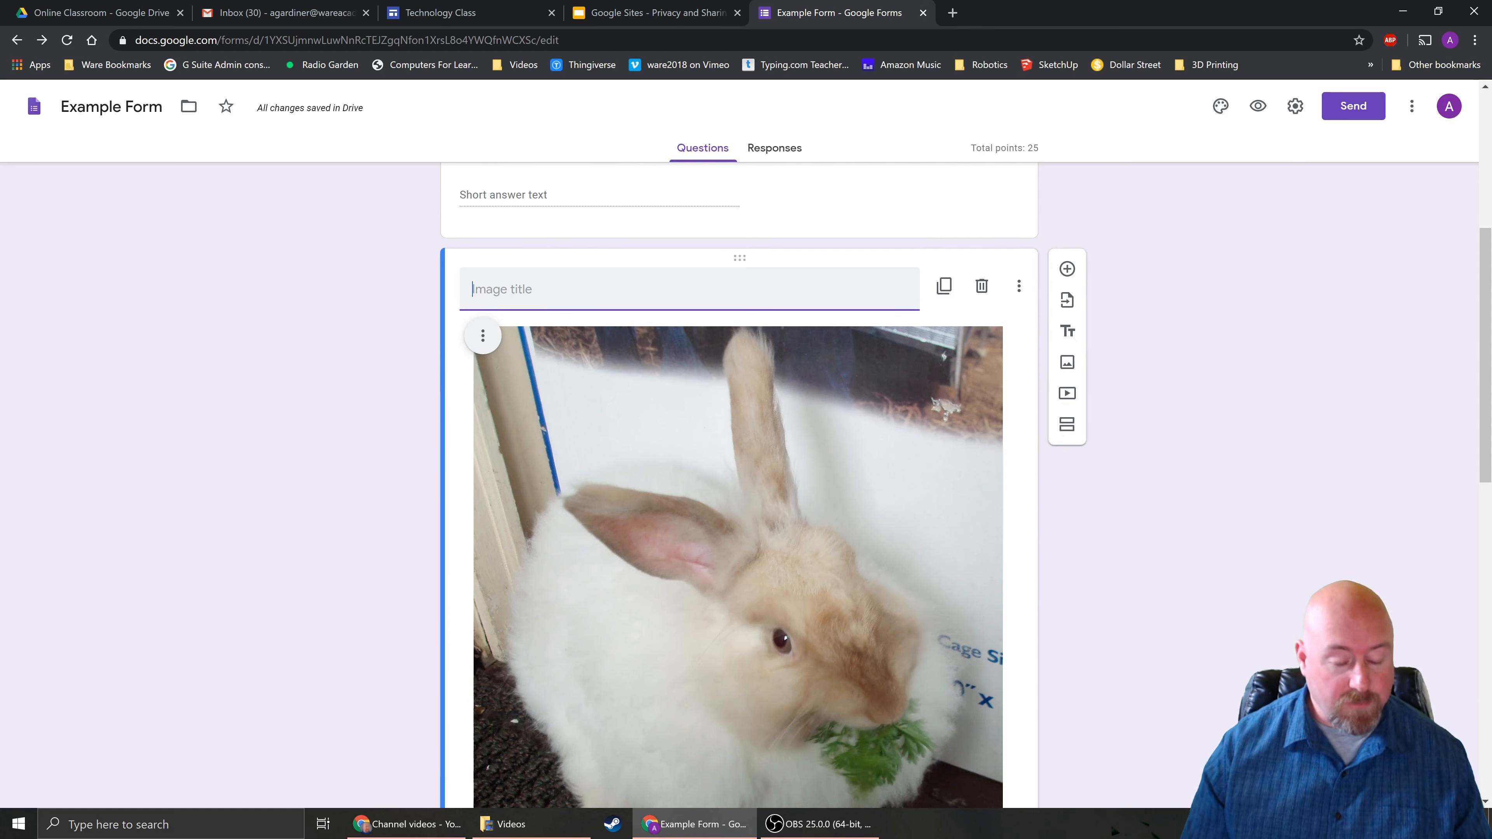
{"action": "type", "text": "Fuz"}
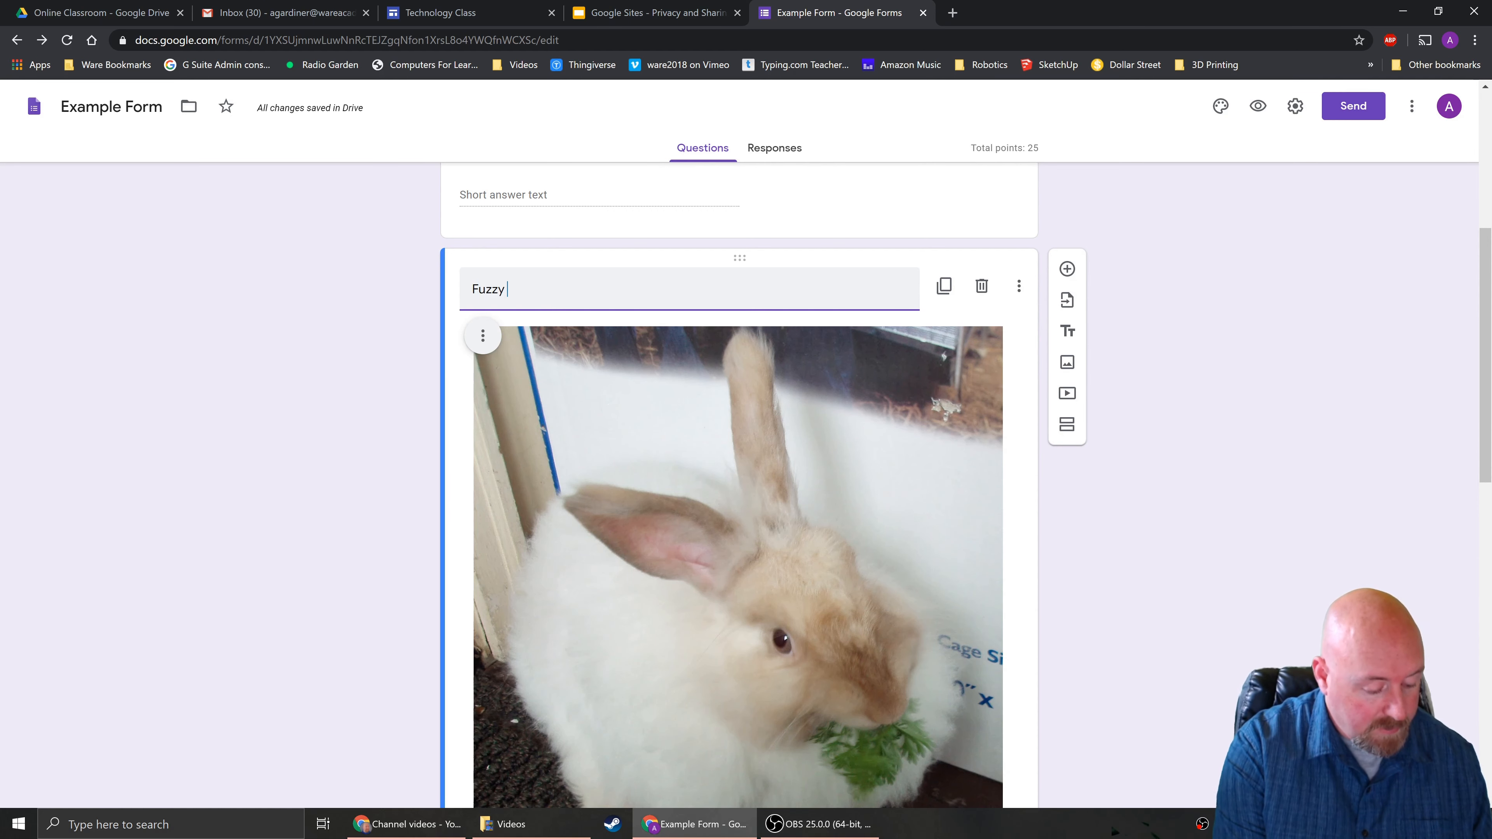
{"action": "type", "text": "zy "}
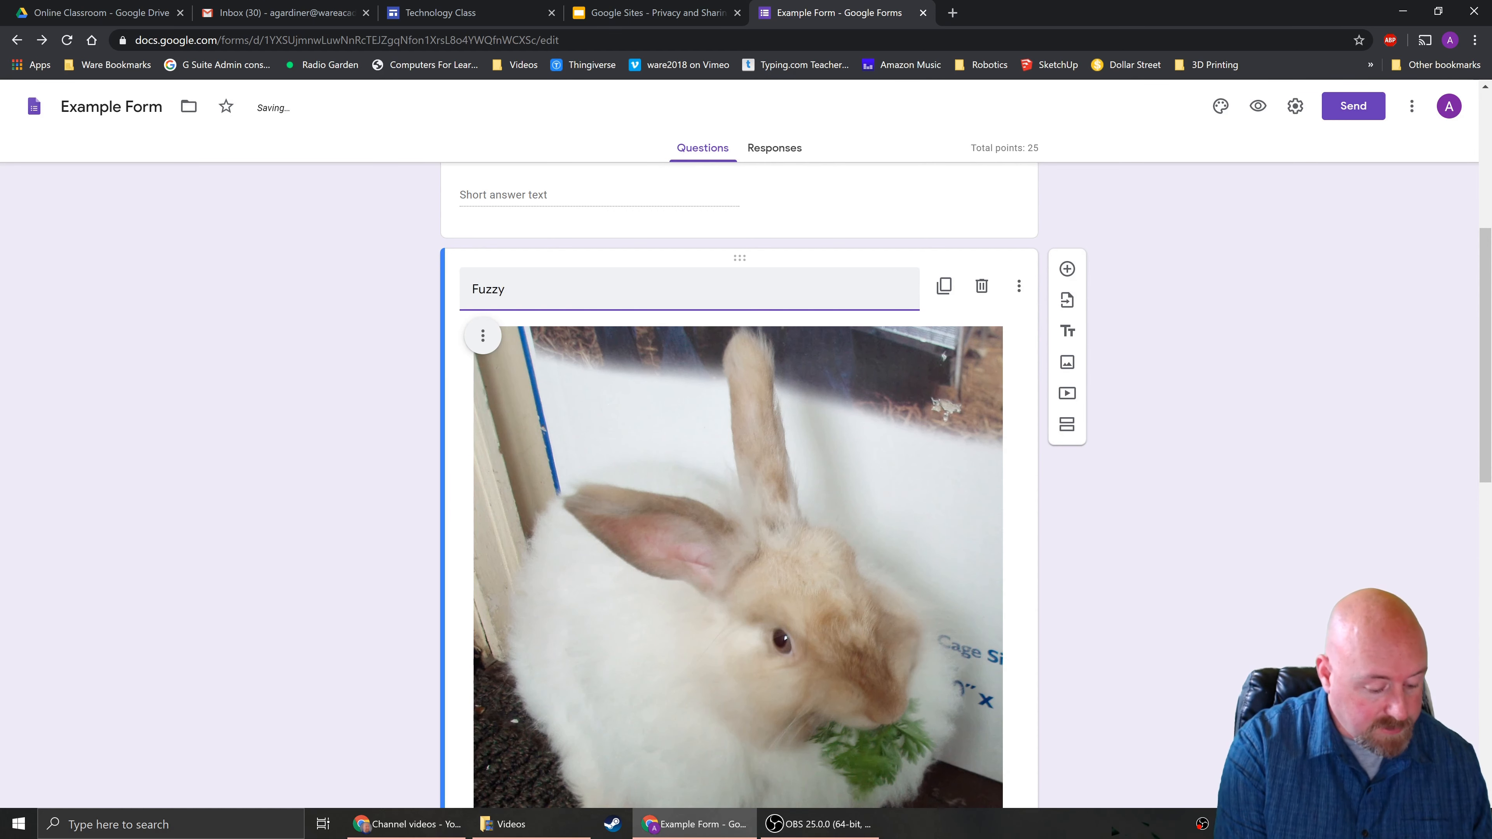
{"action": "type", "text": "Bunny Question"}
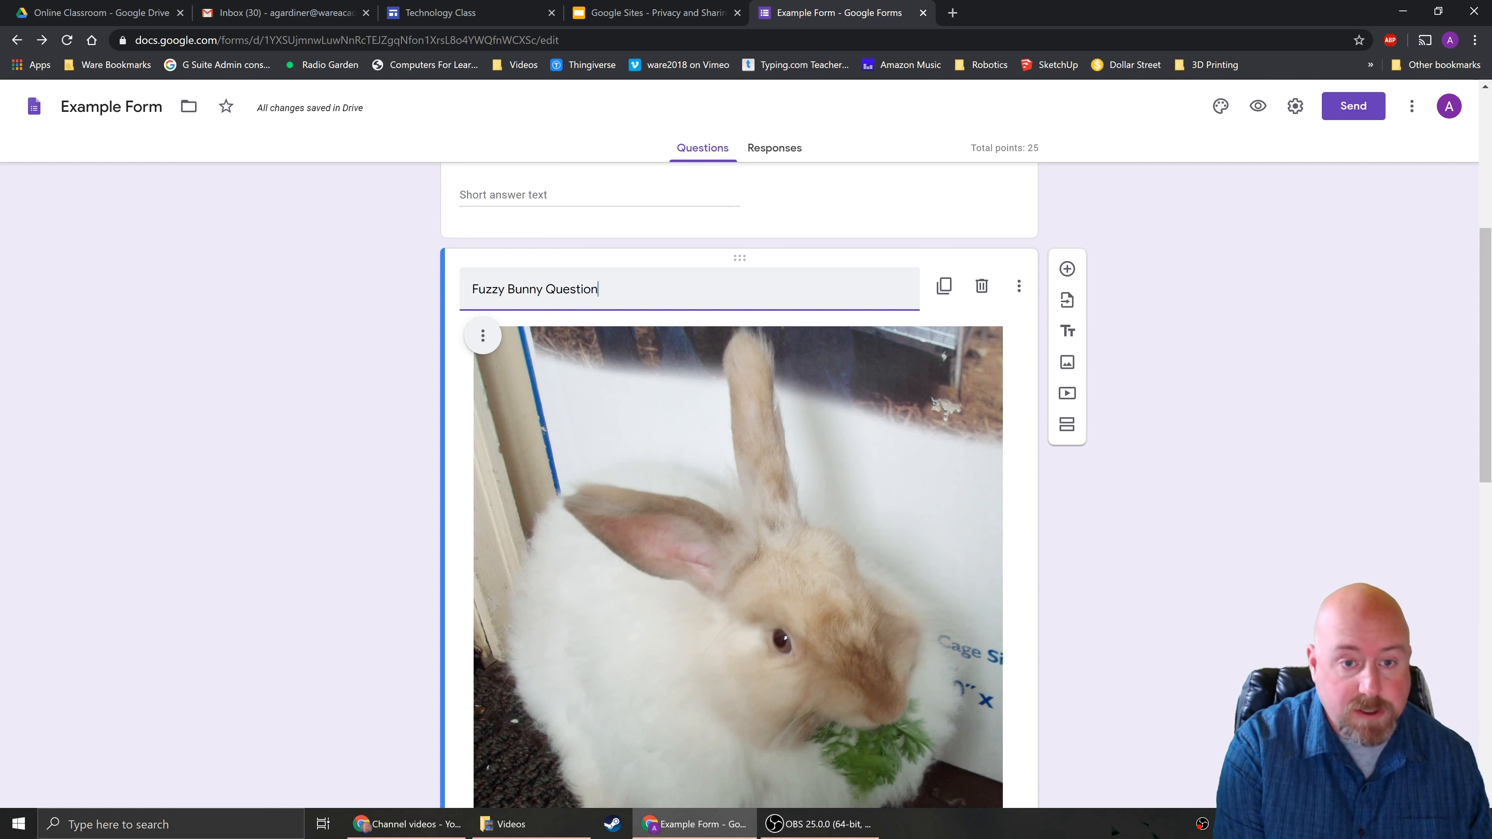
{"action": "type", "text": "s"}
{"action": "left_click", "coordinate": [656, 441]}
Insert the TED-Ed "How do hard drives work?" video below the rabbit image block, using a YouTube search for "How a hard drive works".
{"action": "scroll", "coordinate": [646, 435], "scroll_direction": "down", "scroll_amount": 10}
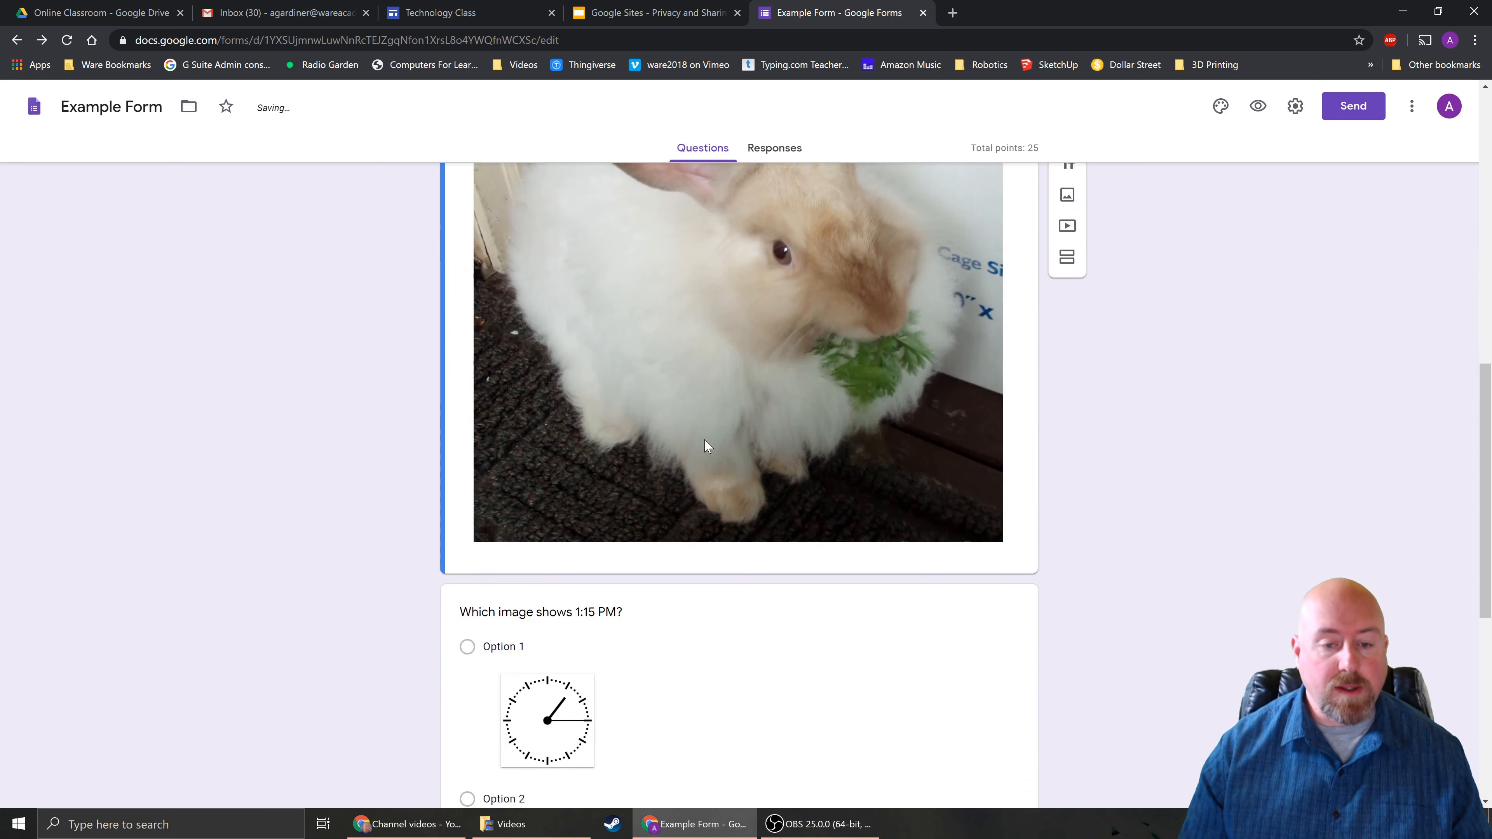
{"action": "scroll", "coordinate": [793, 632], "scroll_direction": "up", "scroll_amount": 5}
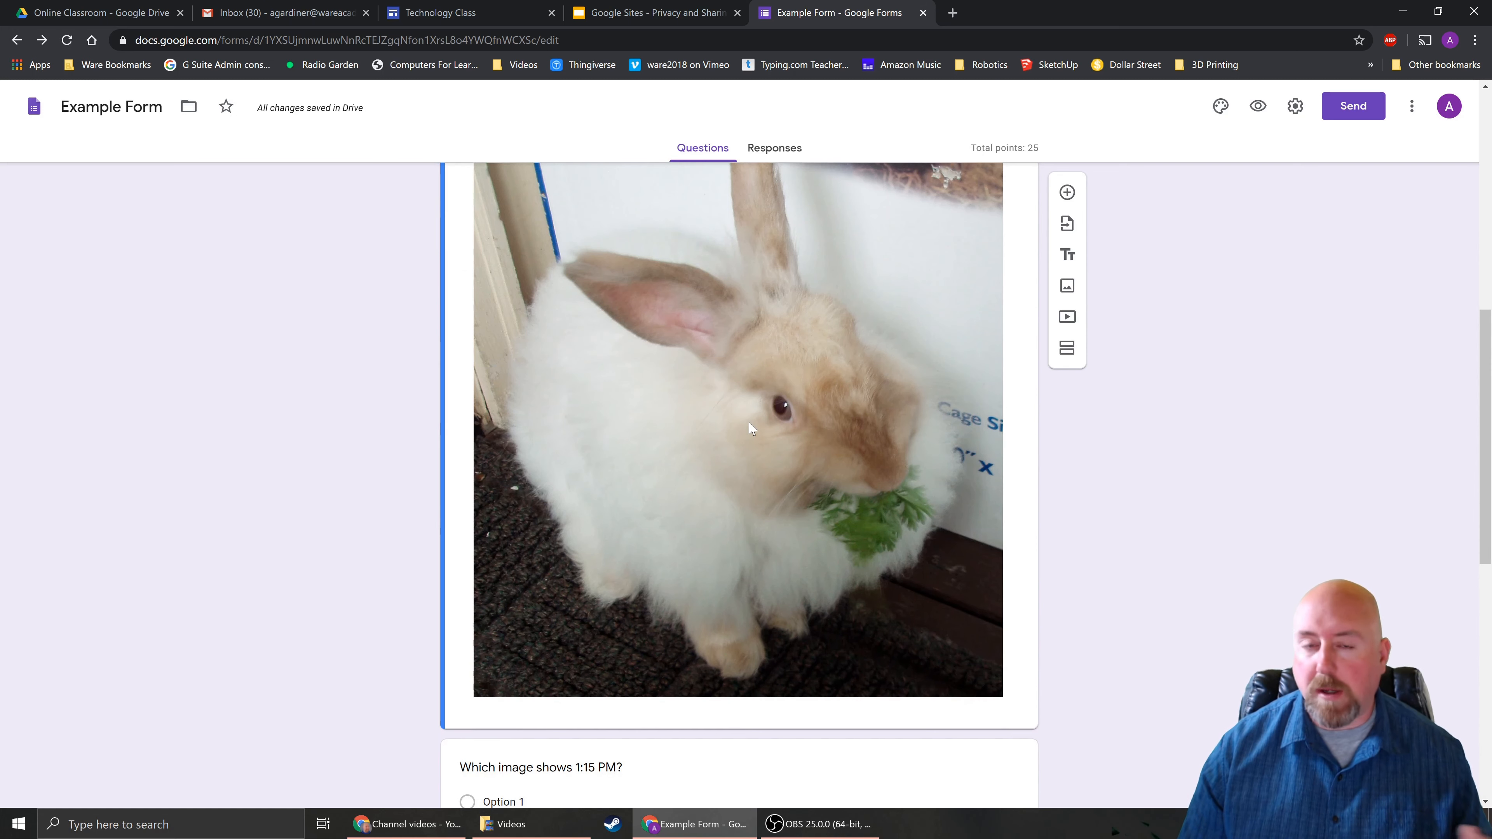
{"action": "scroll", "coordinate": [734, 440], "scroll_direction": "up", "scroll_amount": 3}
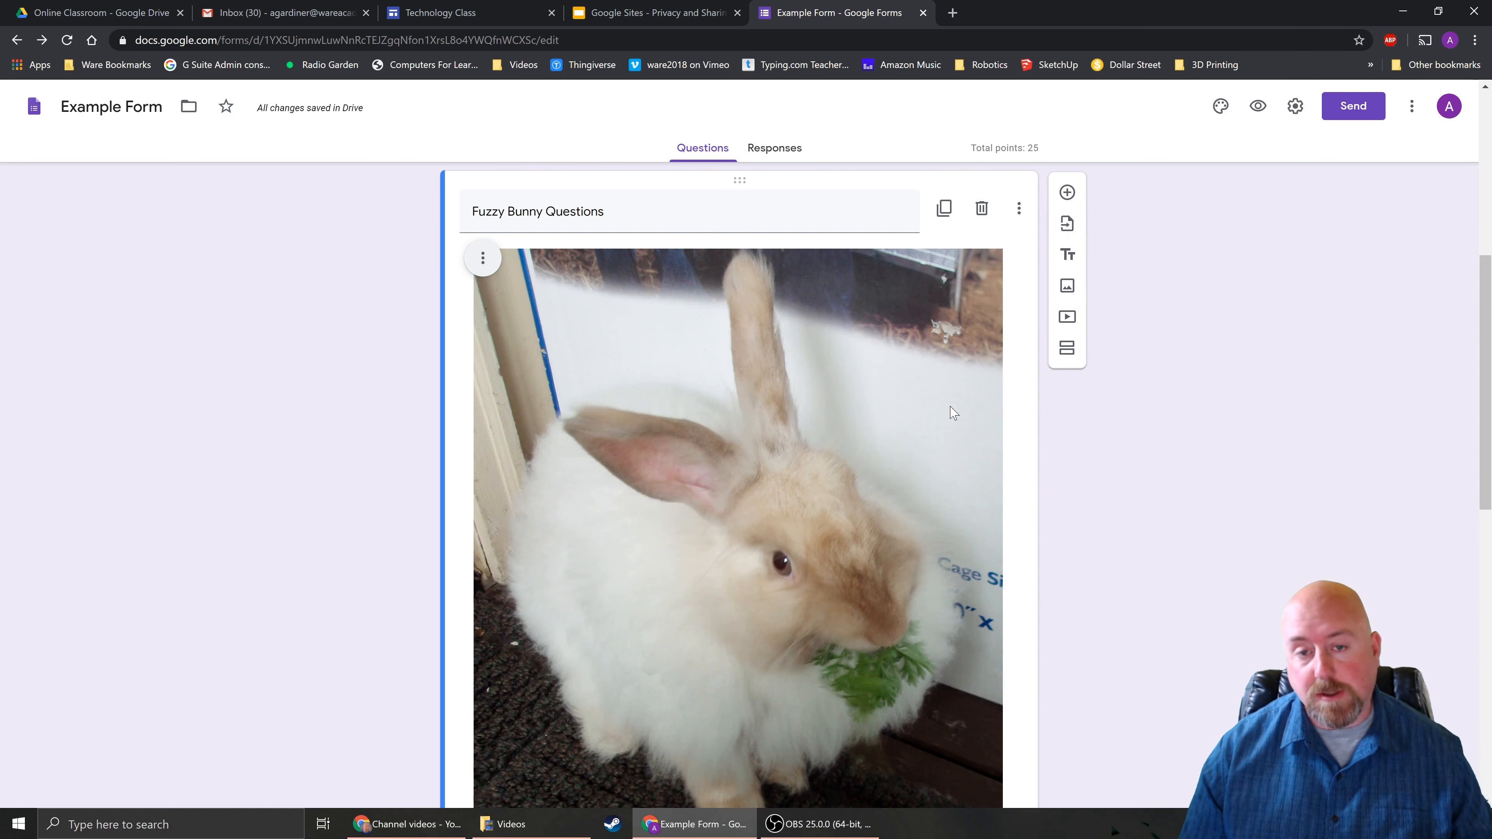
{"action": "scroll", "coordinate": [719, 454], "scroll_direction": "up", "scroll_amount": 5}
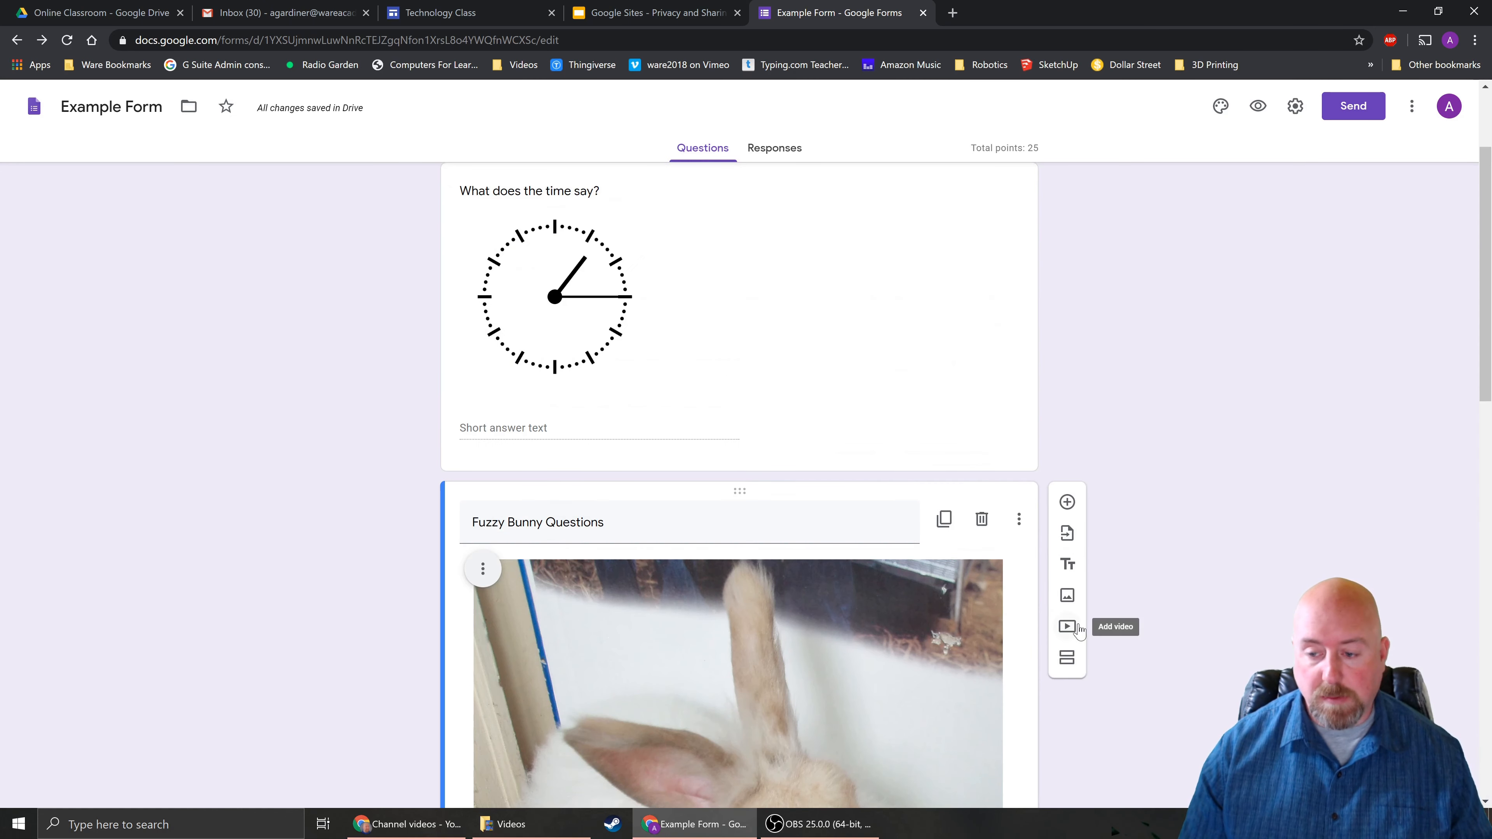
{"action": "left_click", "coordinate": [1067, 626]}
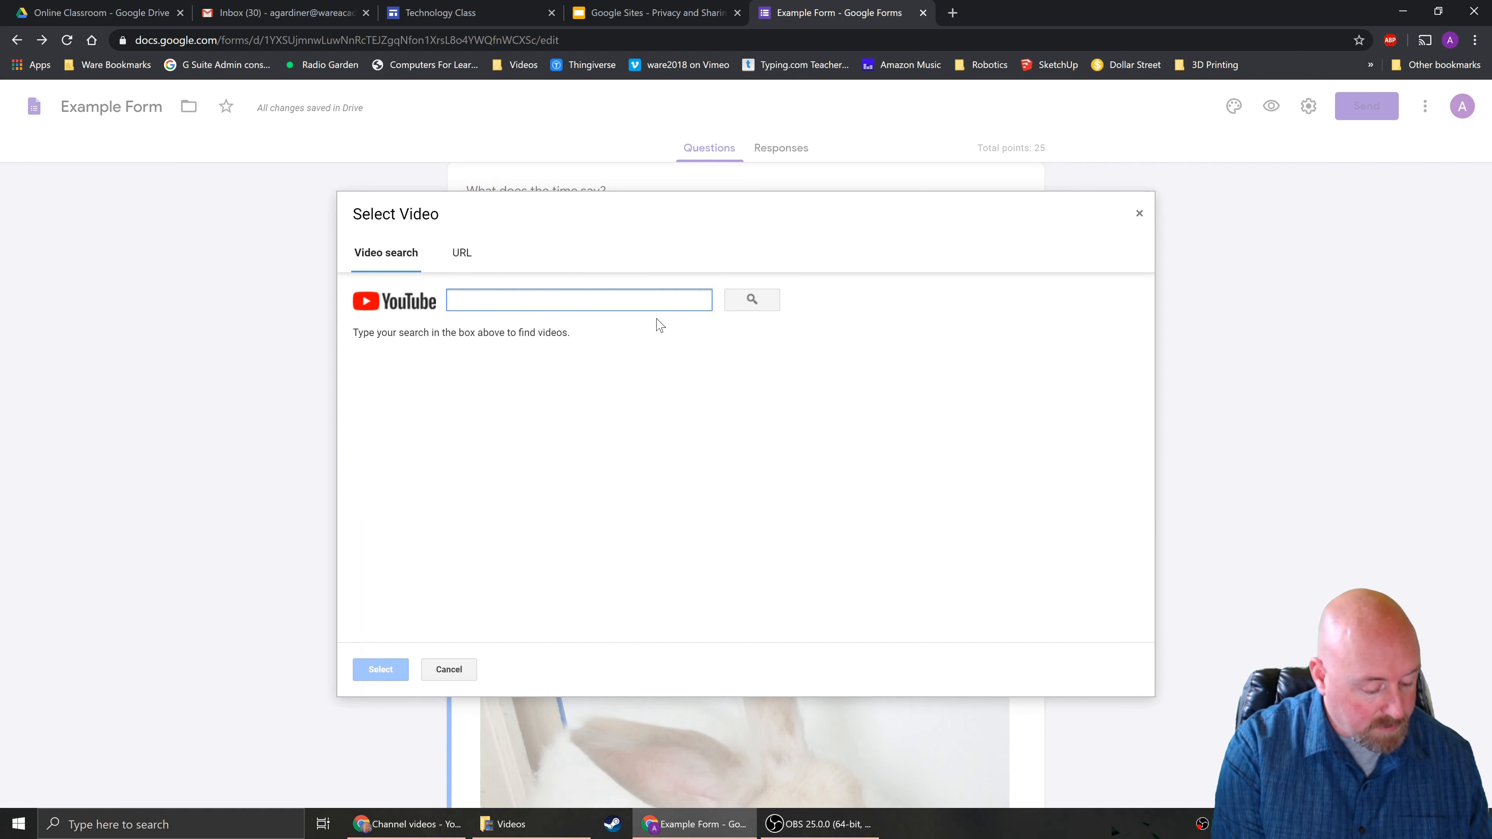
{"action": "type", "text": "How "}
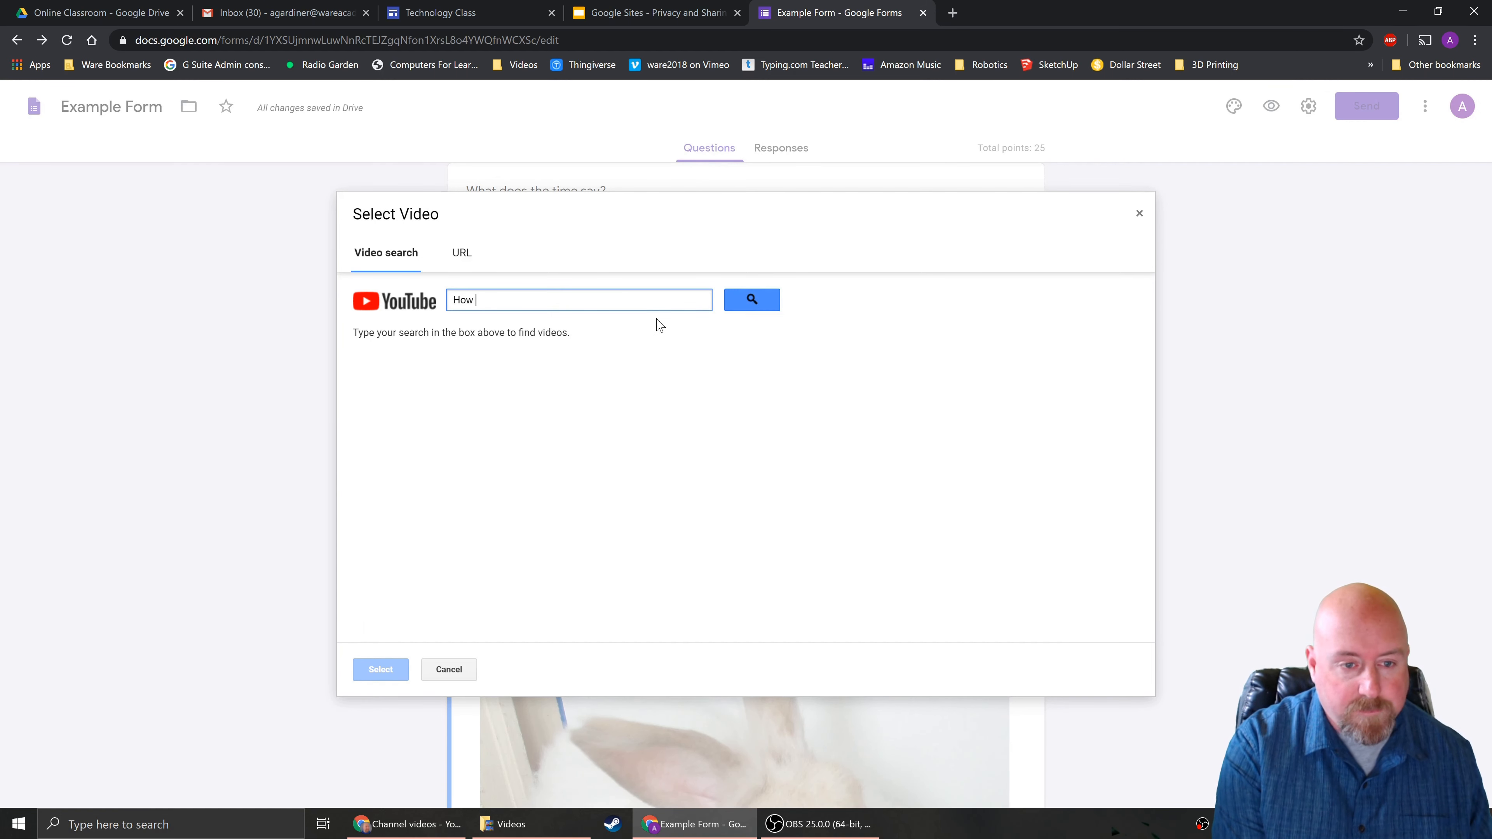
{"action": "type", "text": "a hard drivbe"}
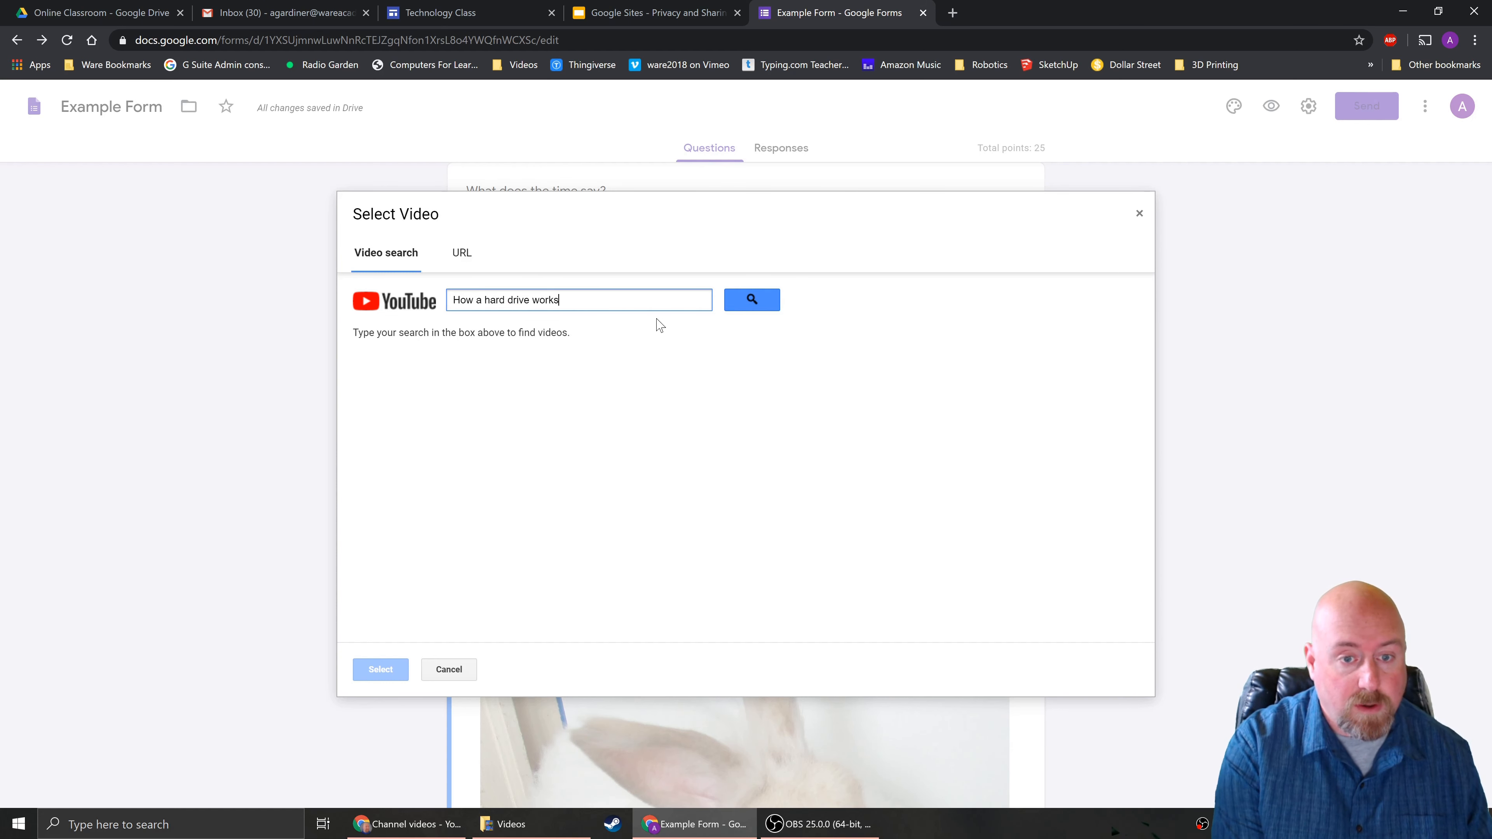
{"action": "key", "text": "Return"}
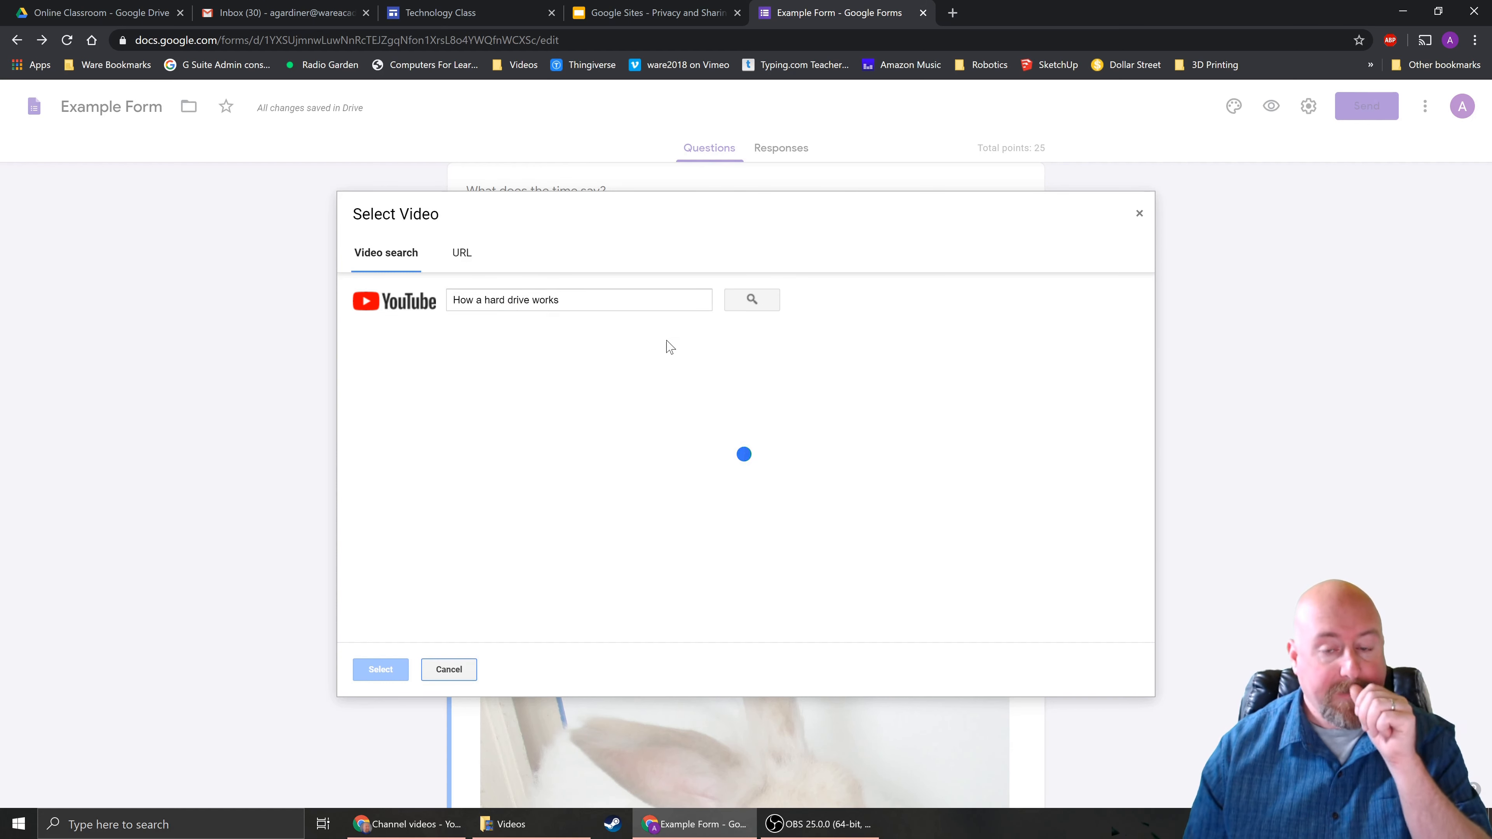
{"action": "left_click", "coordinate": [659, 359]}
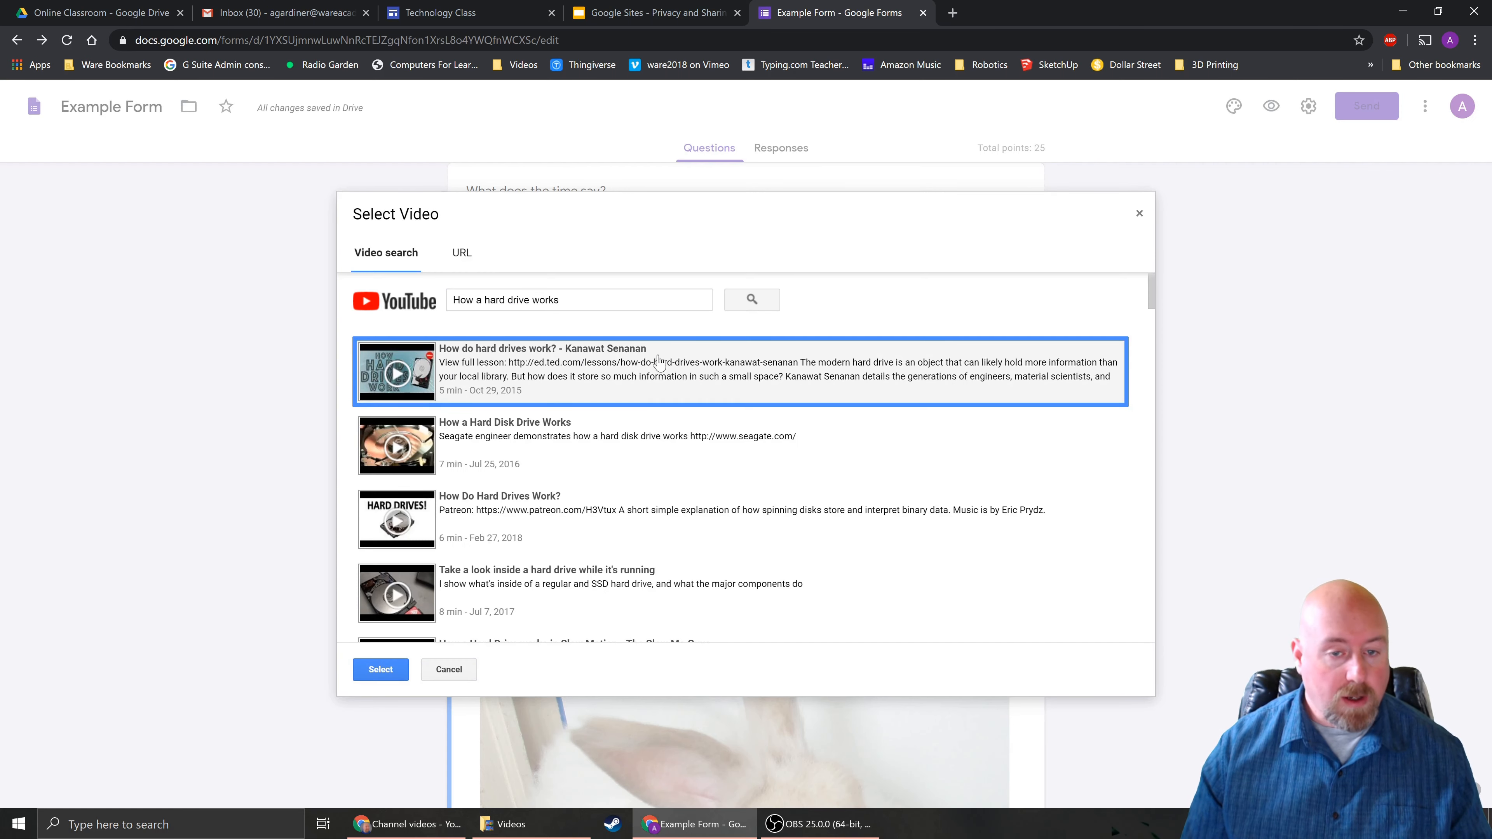
{"action": "left_click", "coordinate": [380, 670]}
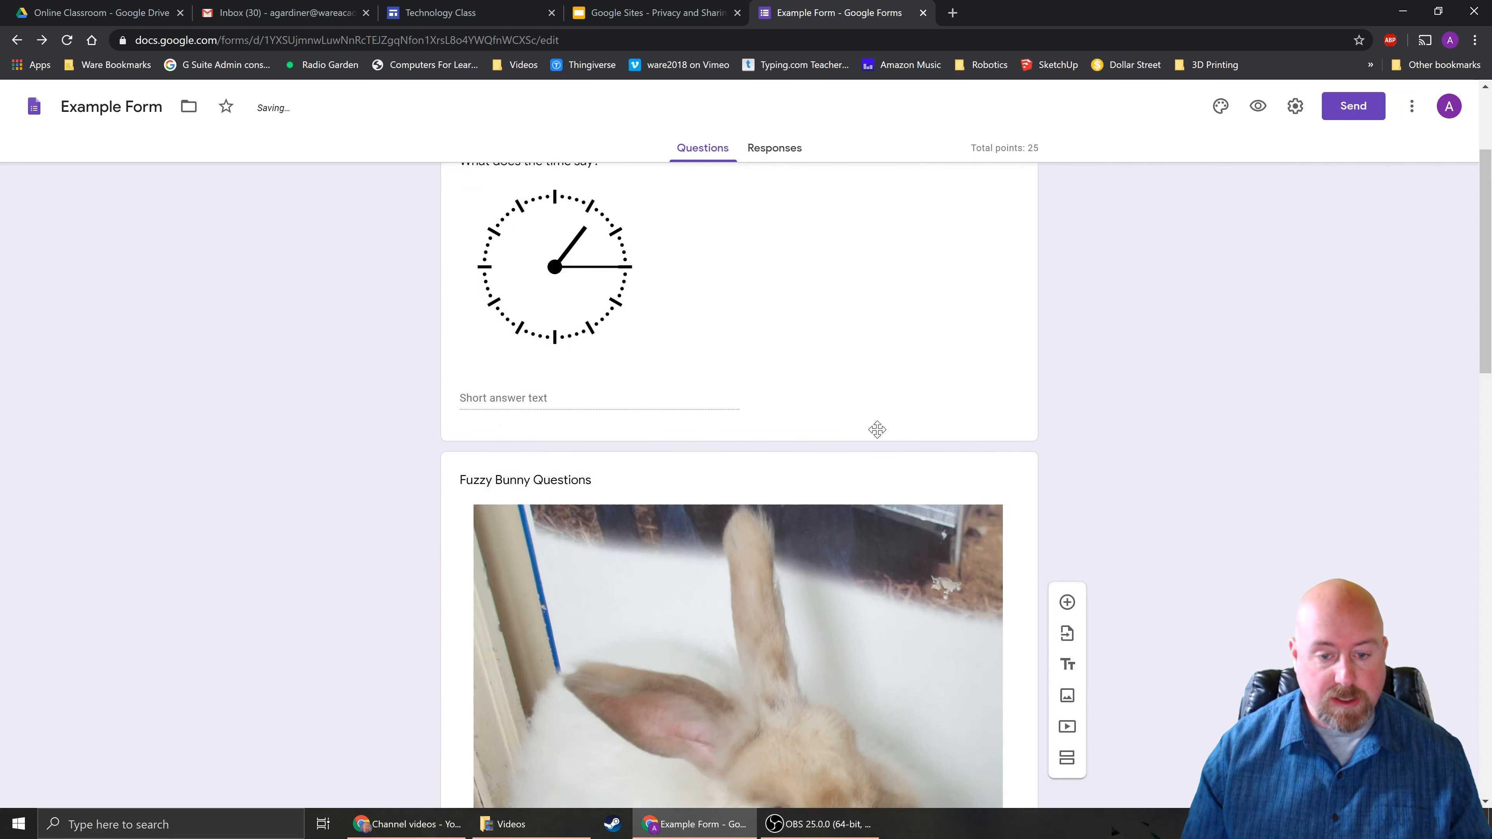
Title the video block "Watch the video and answer the questions." and add a blank multiple choice question below it.
{"action": "type", "text": "Watch the video and answe"}
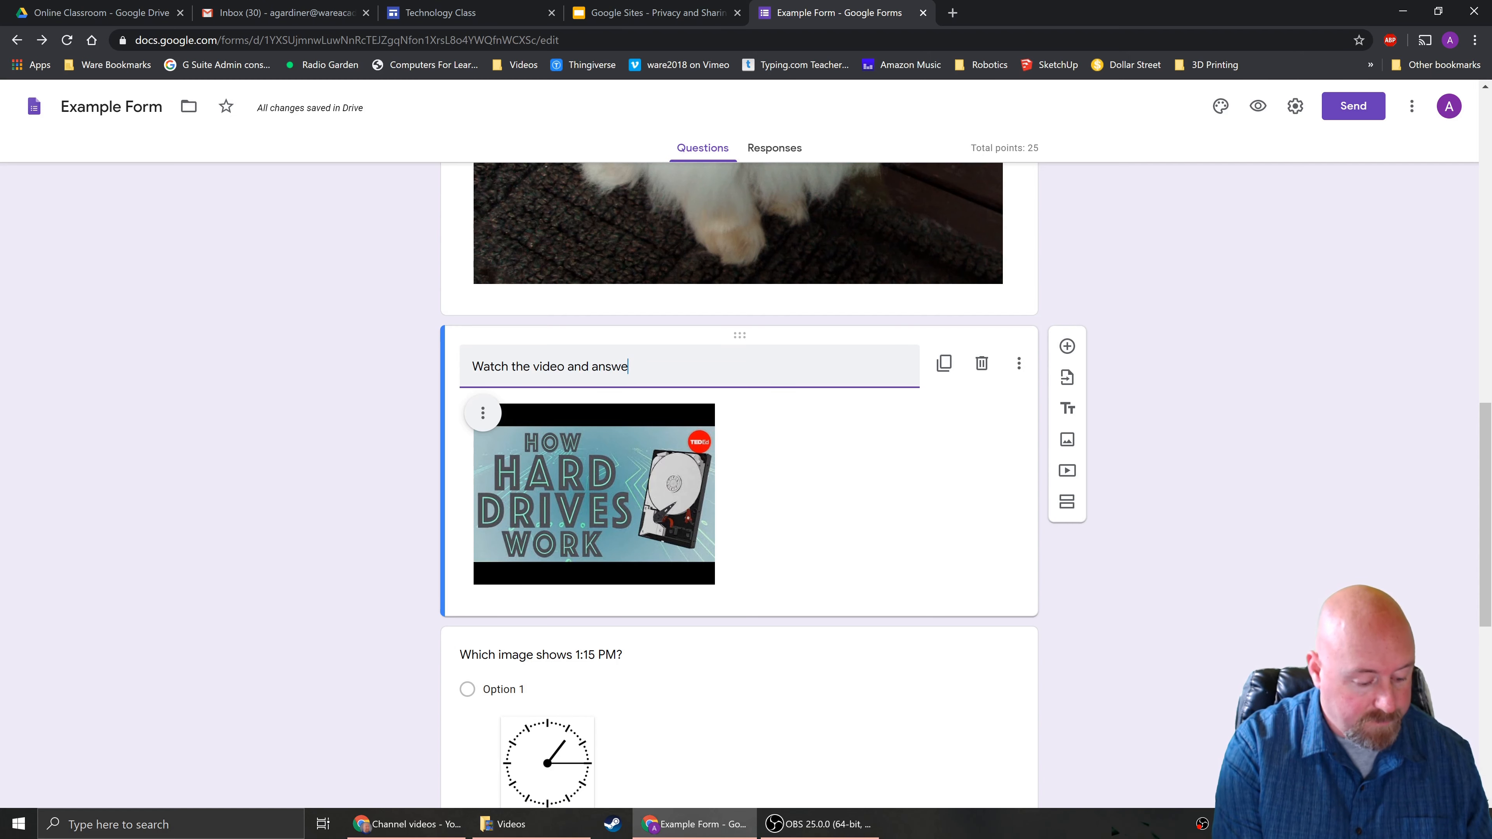
{"action": "type", "text": "r the questions."}
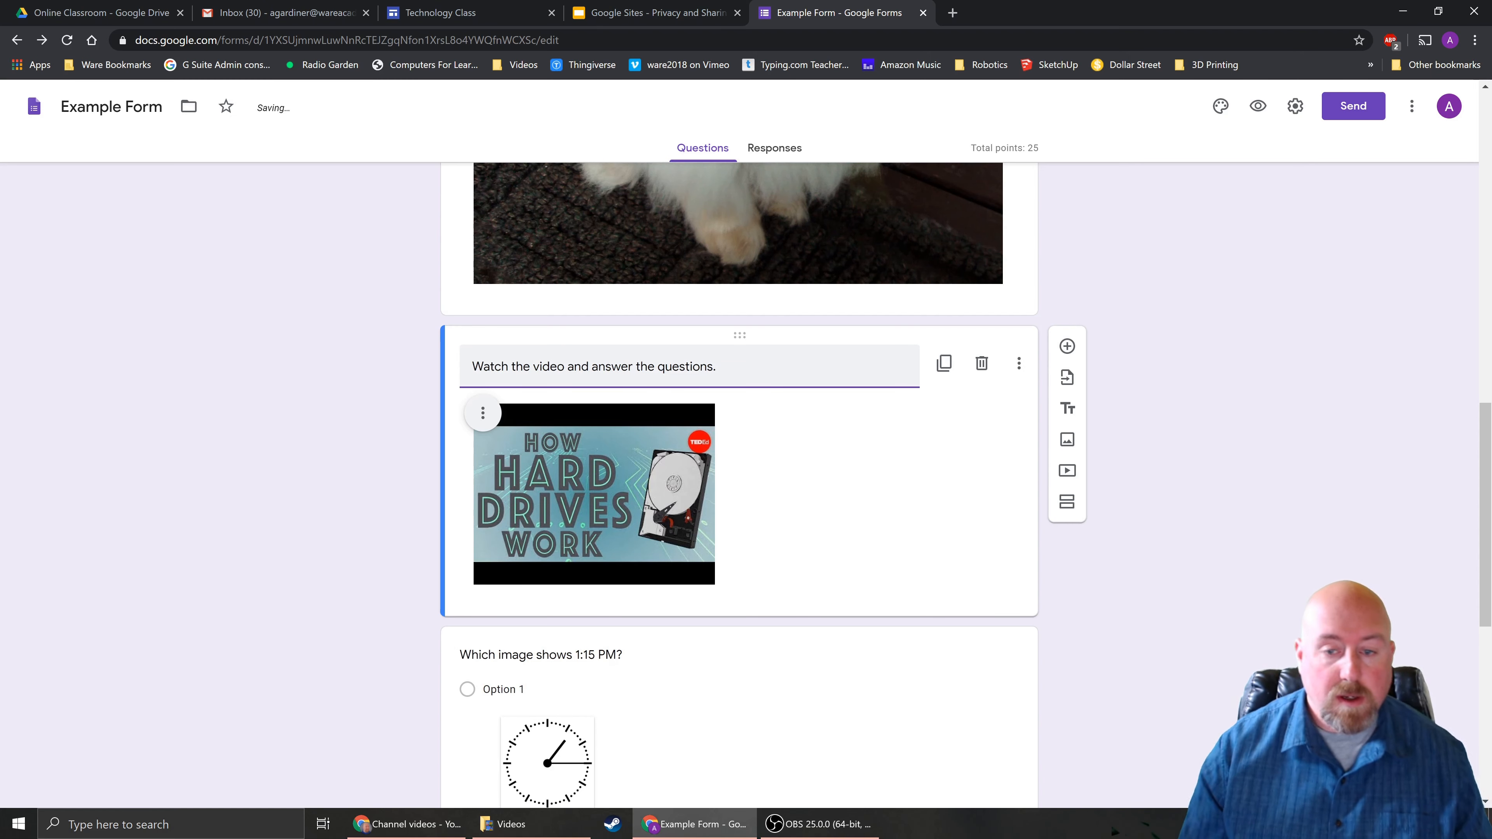
{"action": "scroll", "coordinate": [866, 603], "scroll_direction": "down", "scroll_amount": 3}
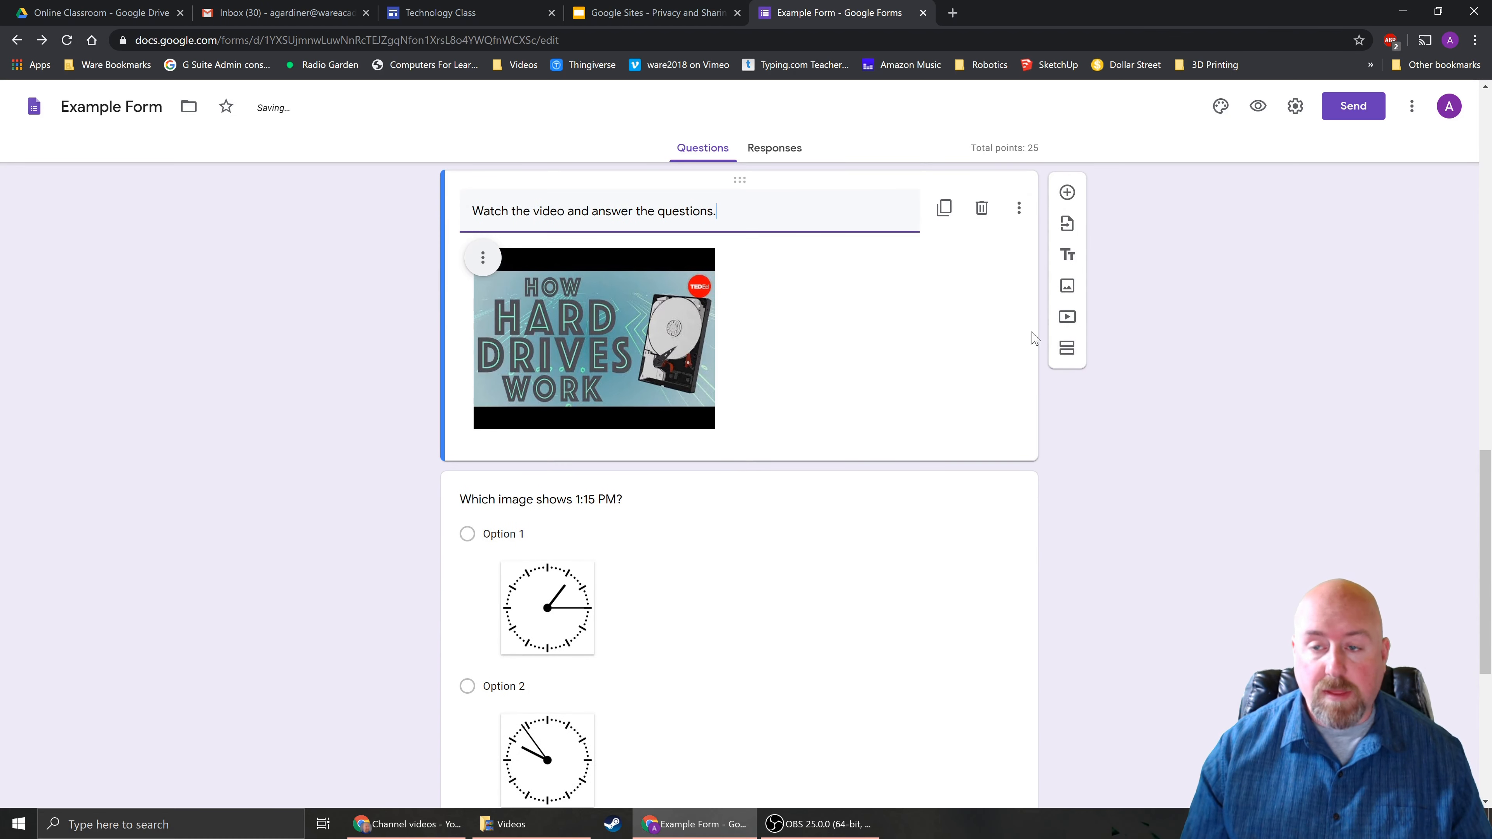
{"action": "left_click", "coordinate": [1067, 193]}
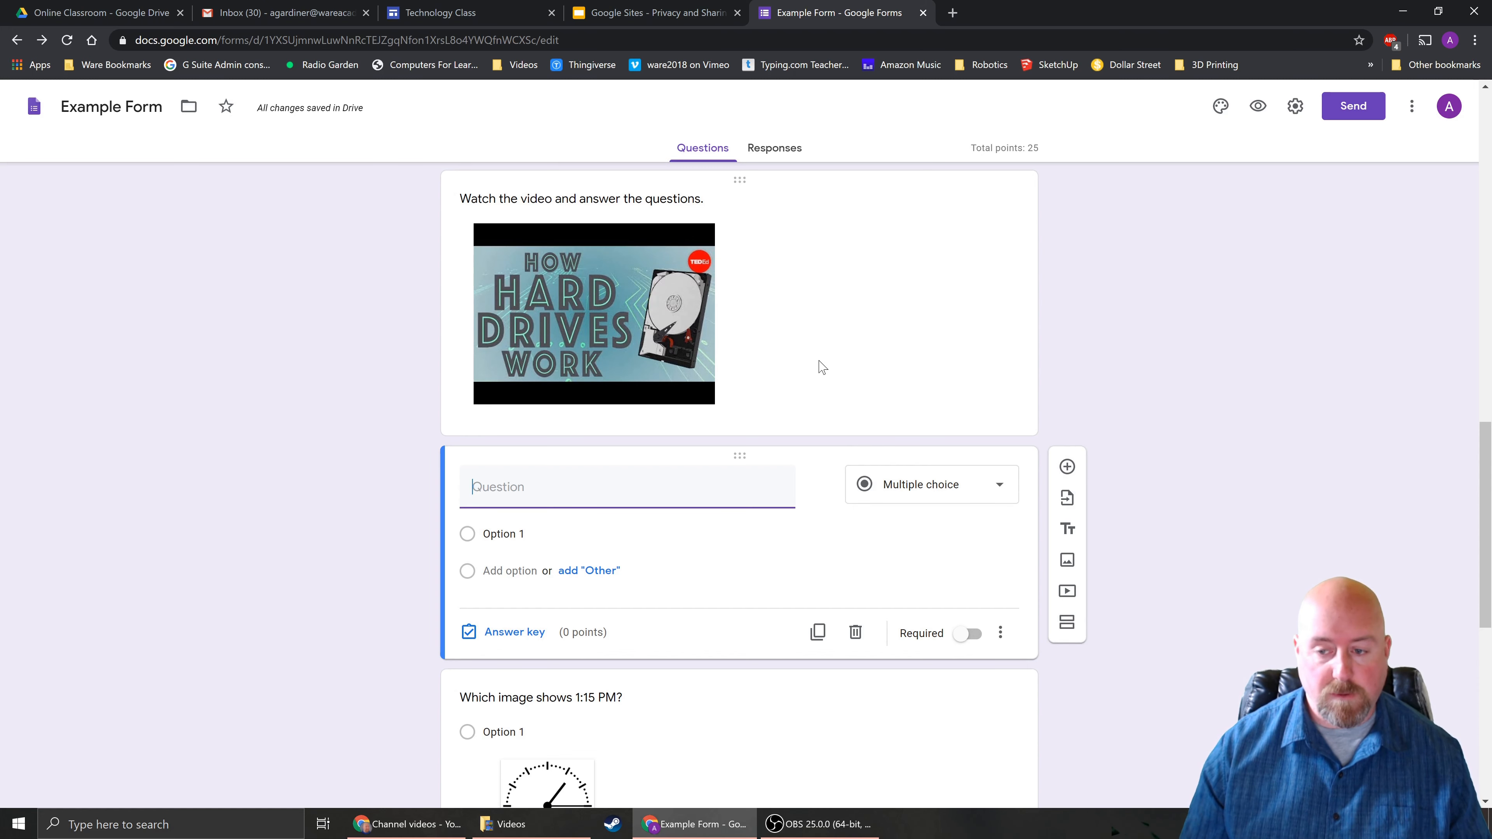
Change the form's theme color to green.
{"action": "scroll", "coordinate": [852, 405], "scroll_direction": "up", "scroll_amount": 15}
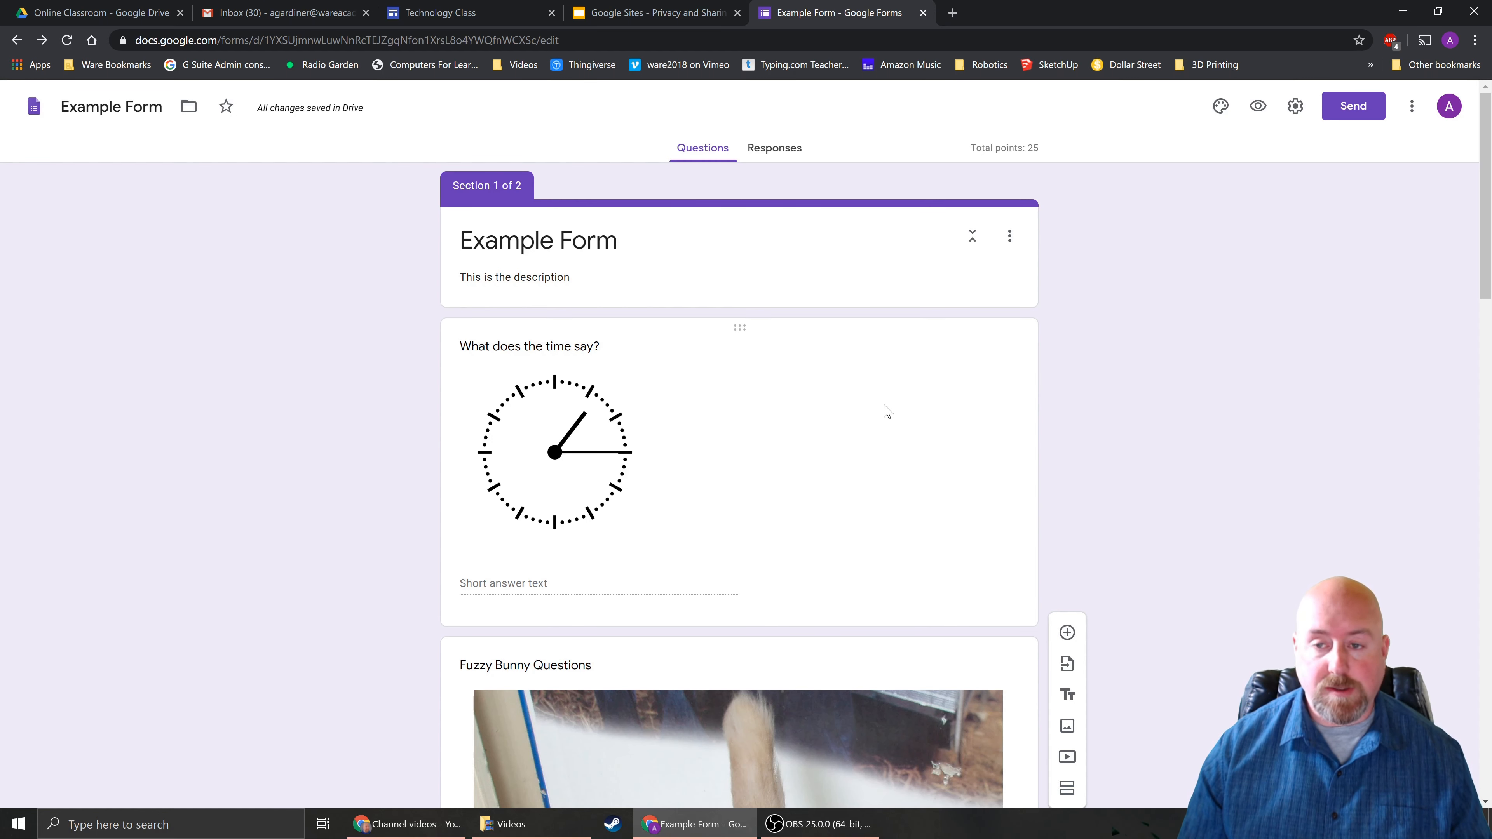
{"action": "left_click", "coordinate": [1221, 107]}
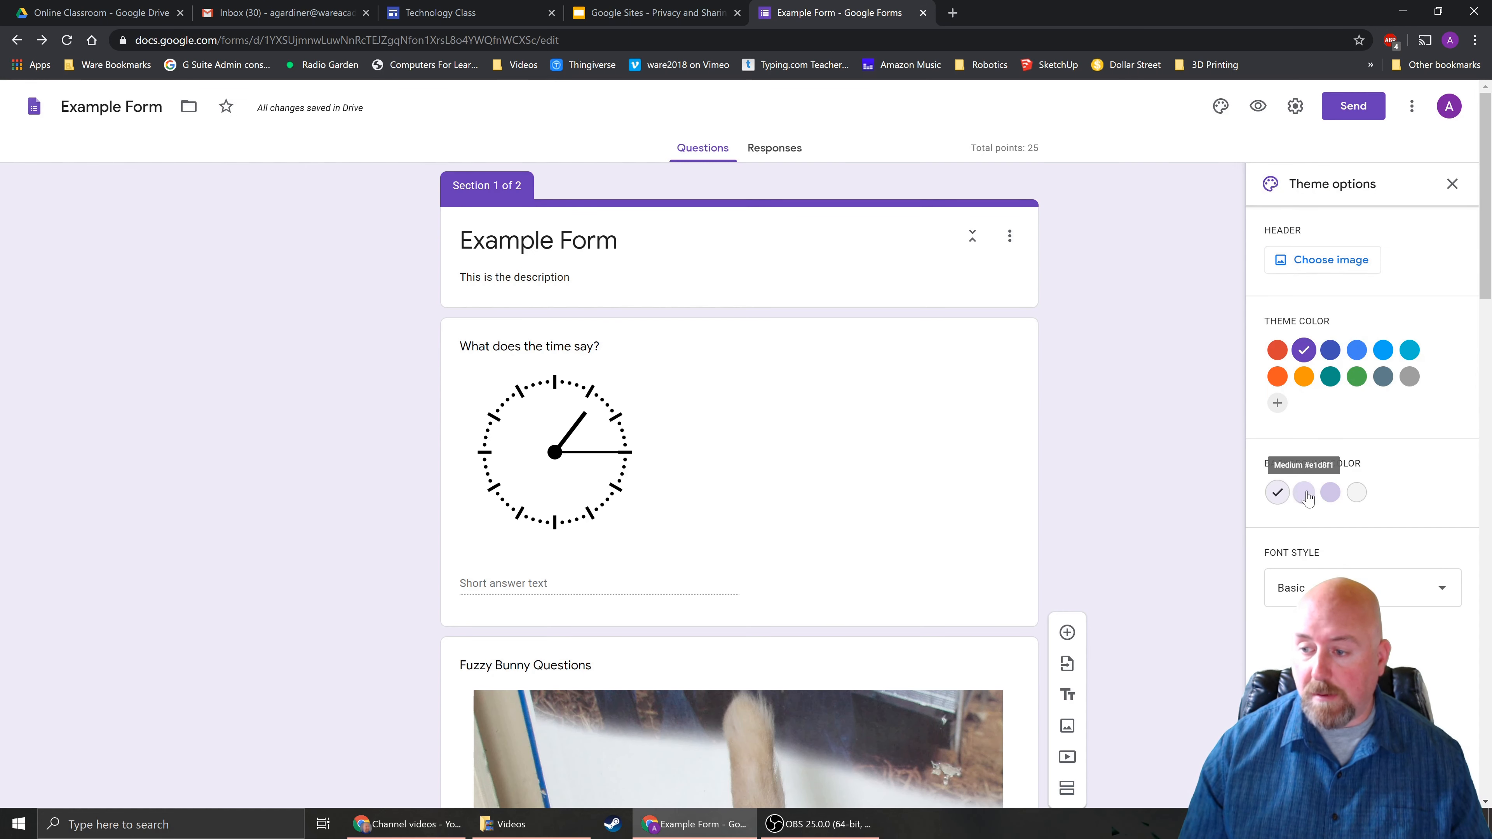
{"action": "left_click", "coordinate": [1356, 493]}
{"action": "left_click", "coordinate": [1356, 376]}
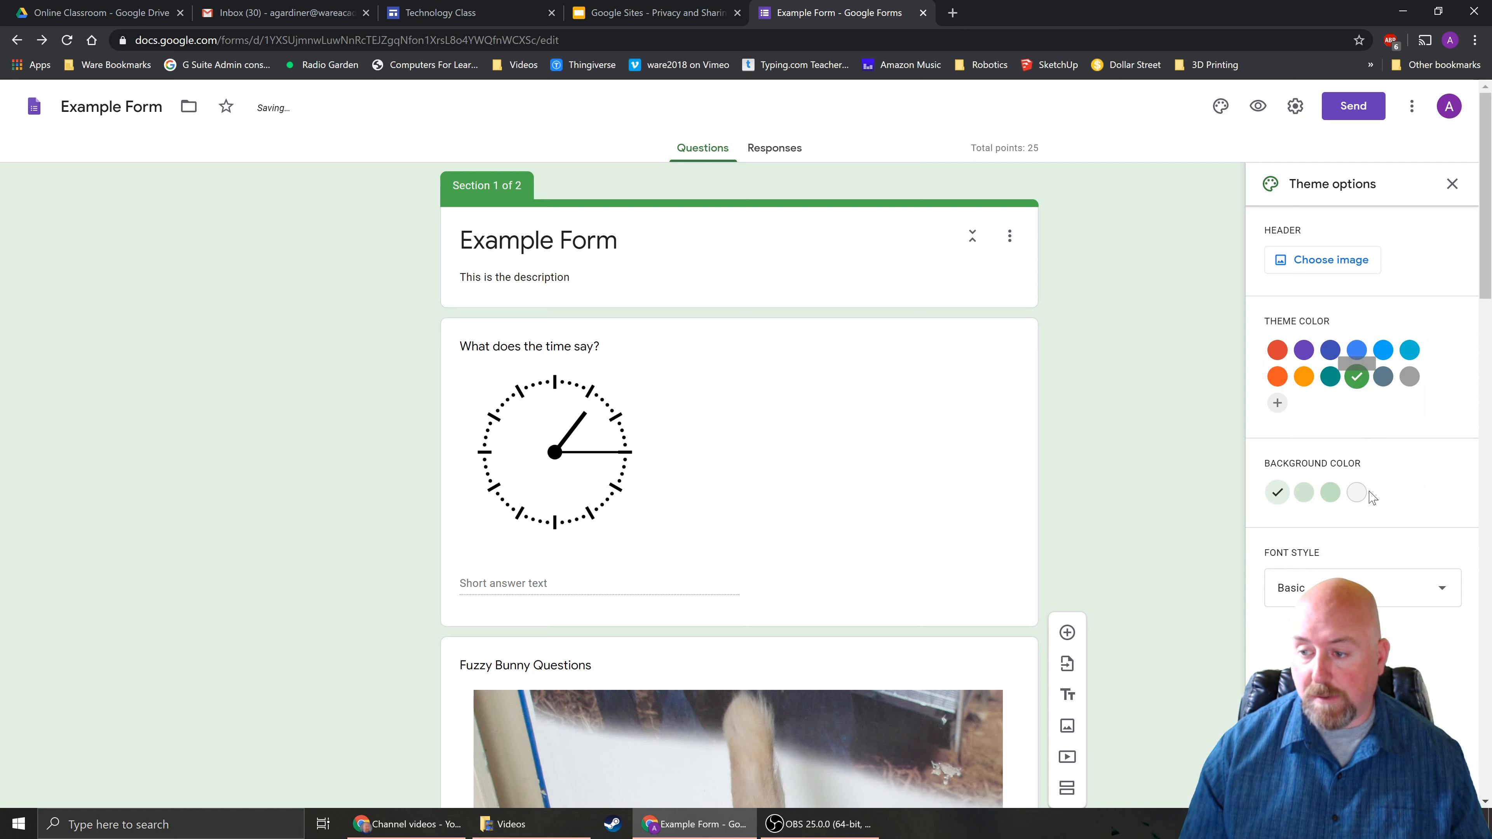
Try the Decorative font style, set the form's font style to Formal and close the theme options.
{"action": "left_click", "coordinate": [1433, 590]}
{"action": "left_click", "coordinate": [1292, 623]}
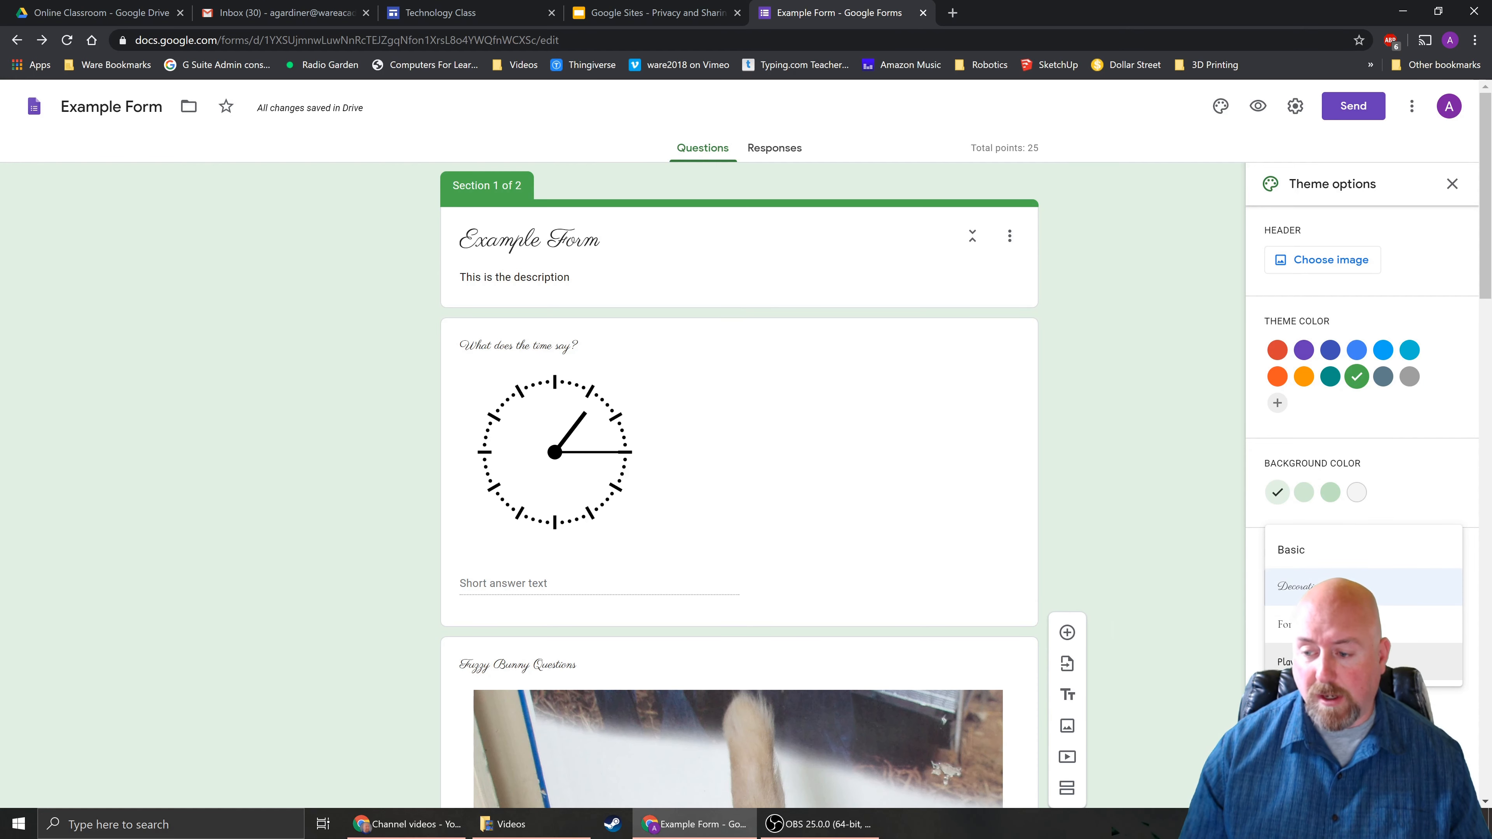
{"action": "left_click", "coordinate": [1339, 624]}
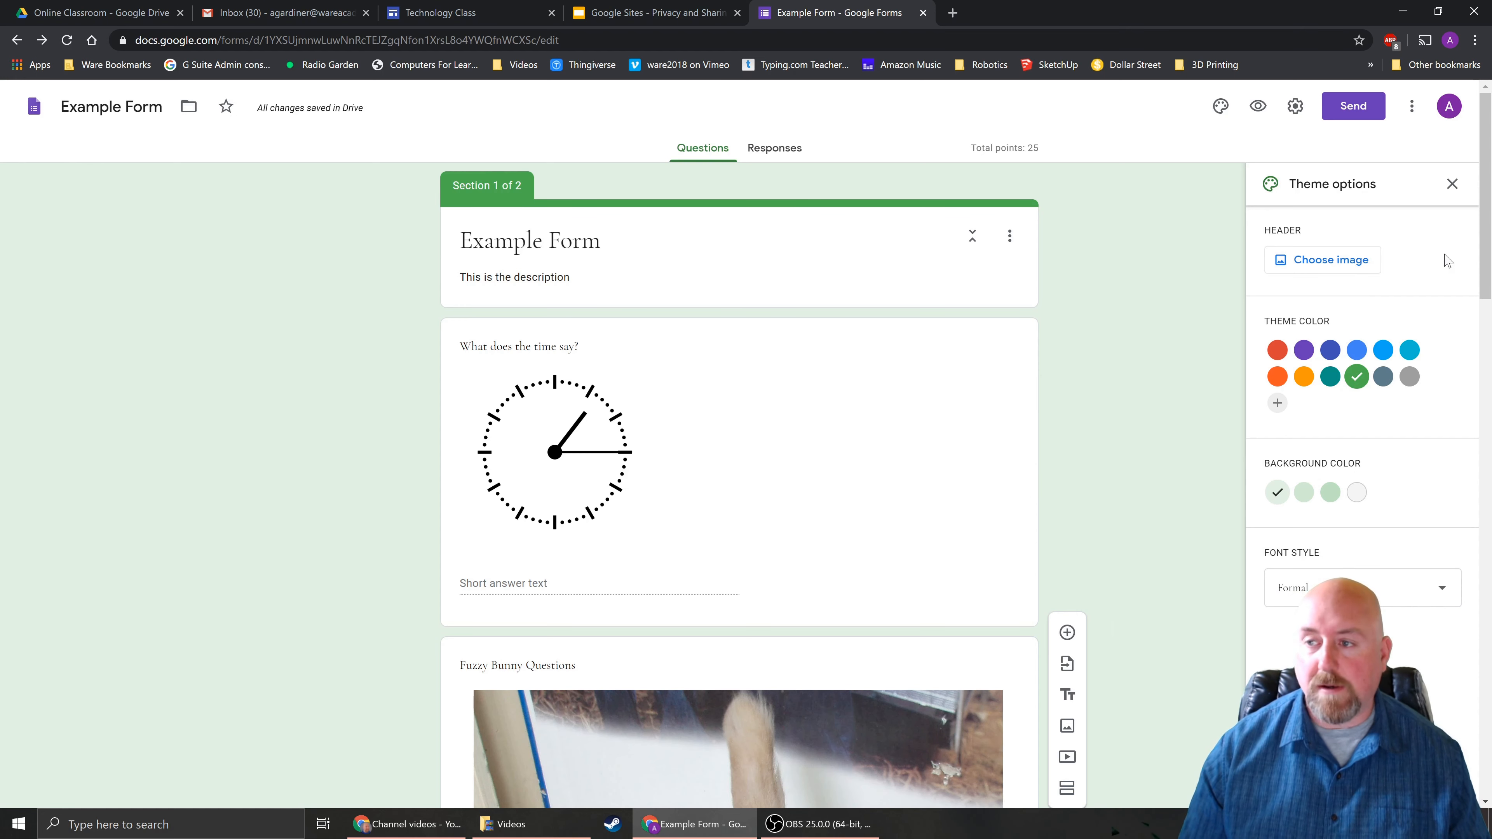
{"action": "left_click", "coordinate": [1452, 184]}
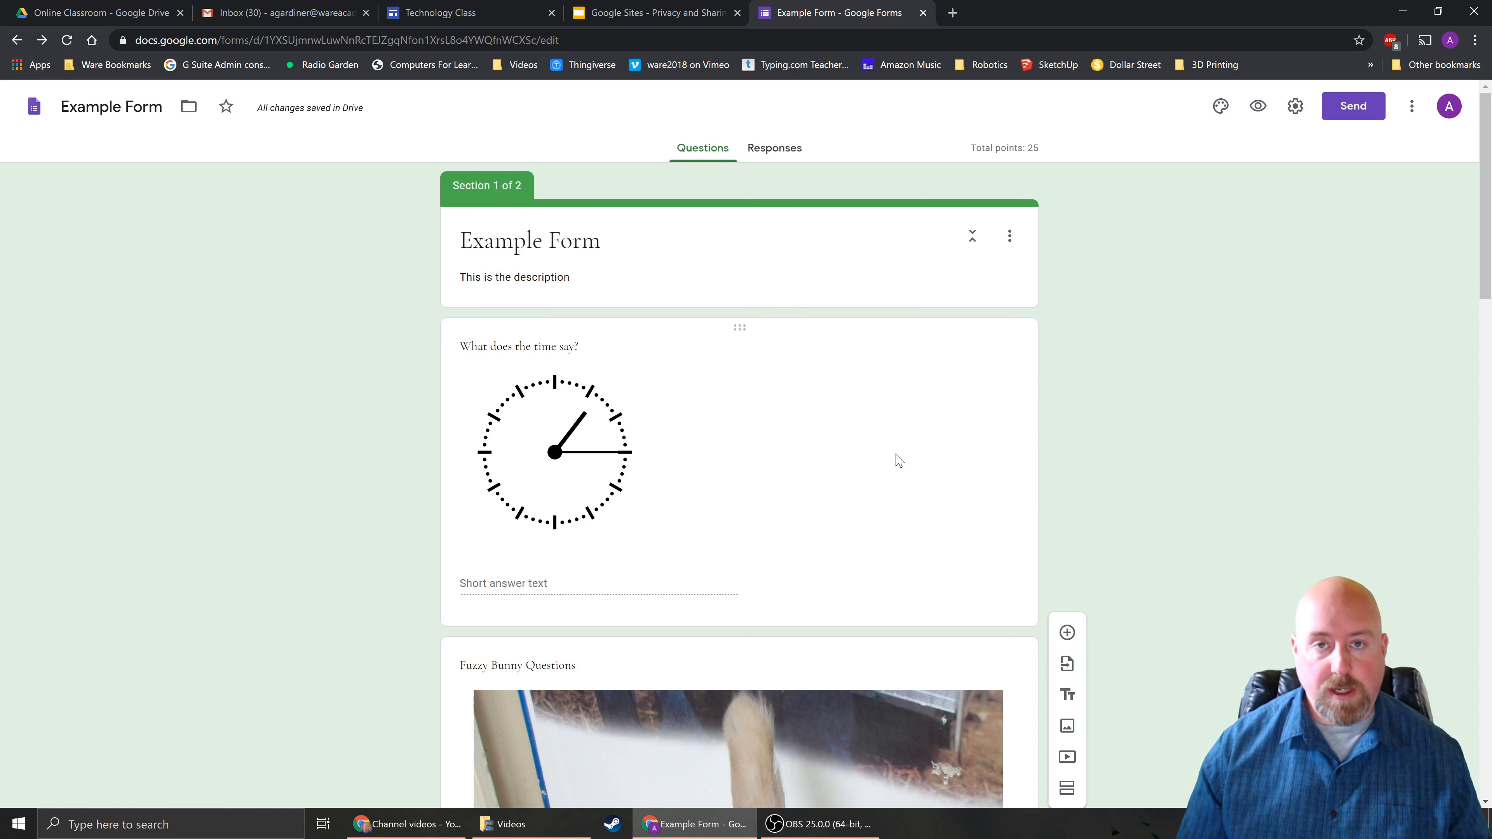
Preview the form through to its Math Questions section, return to the first section and close the preview.
{"action": "left_click", "coordinate": [1257, 108]}
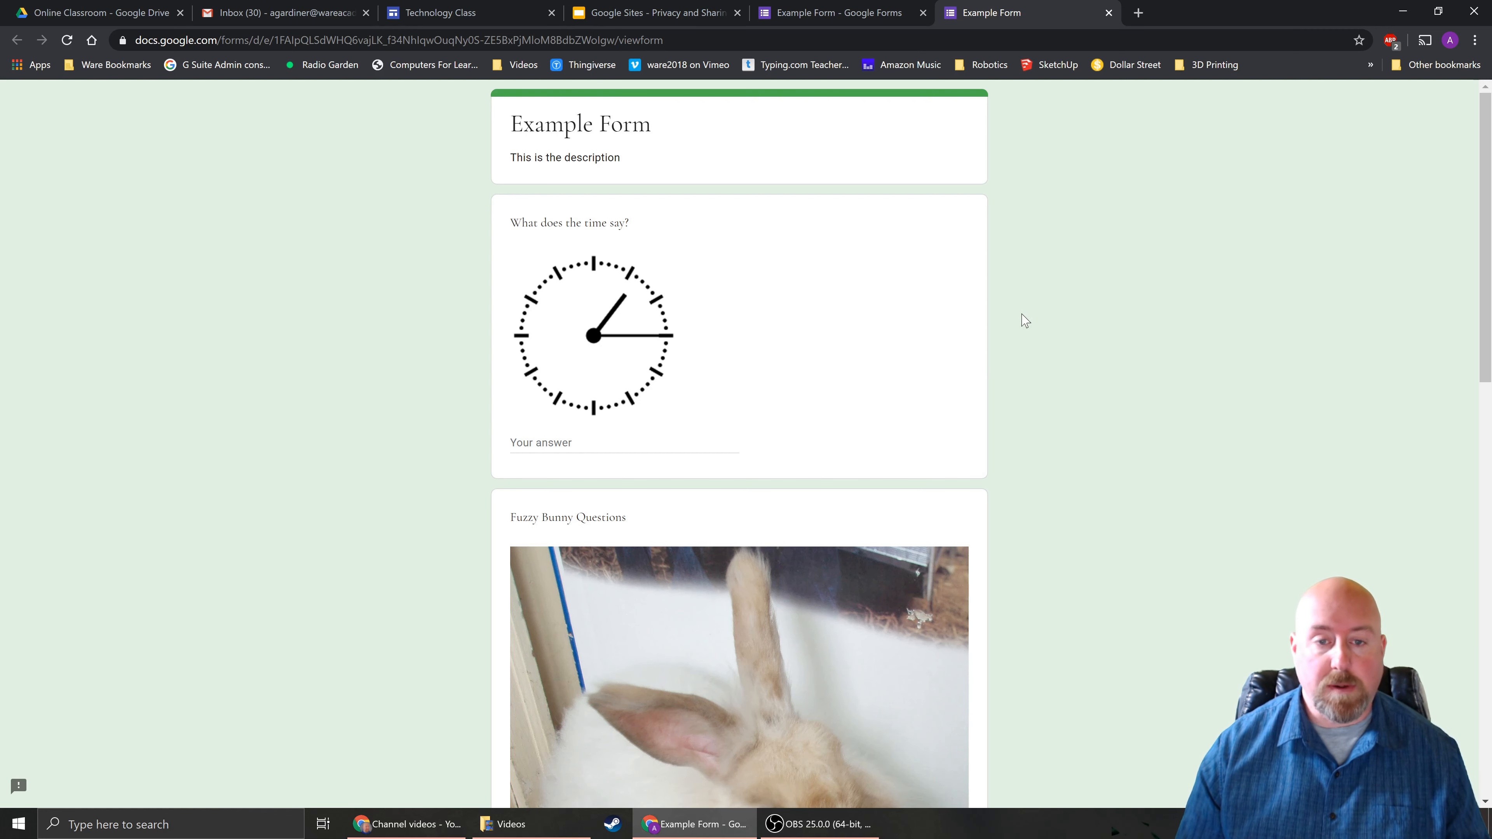
{"action": "scroll", "coordinate": [1052, 297], "scroll_direction": "down", "scroll_amount": 1}
{"action": "scroll", "coordinate": [1052, 296], "scroll_direction": "down", "scroll_amount": 15}
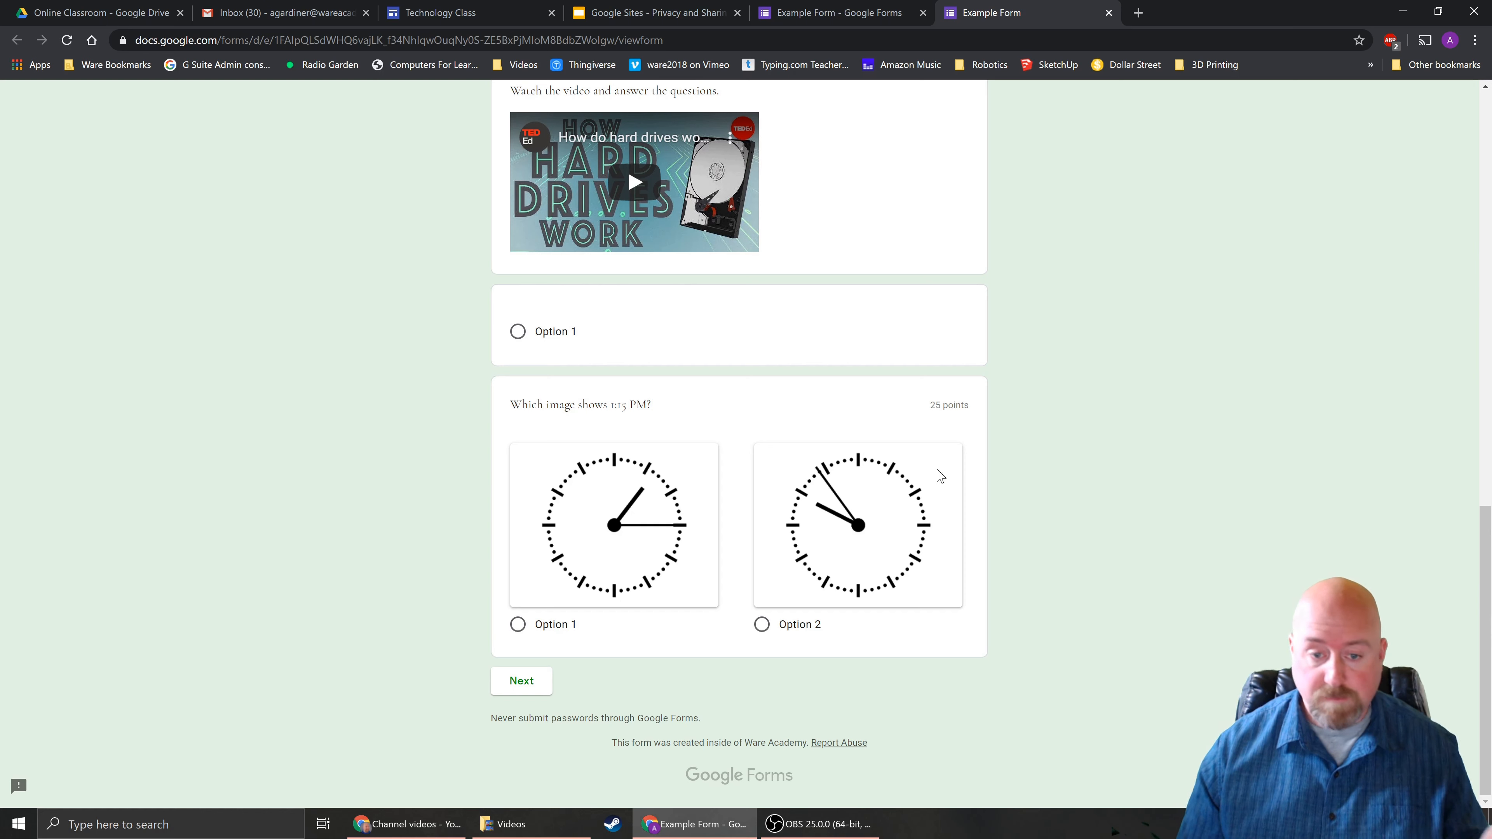
{"action": "left_click", "coordinate": [521, 693]}
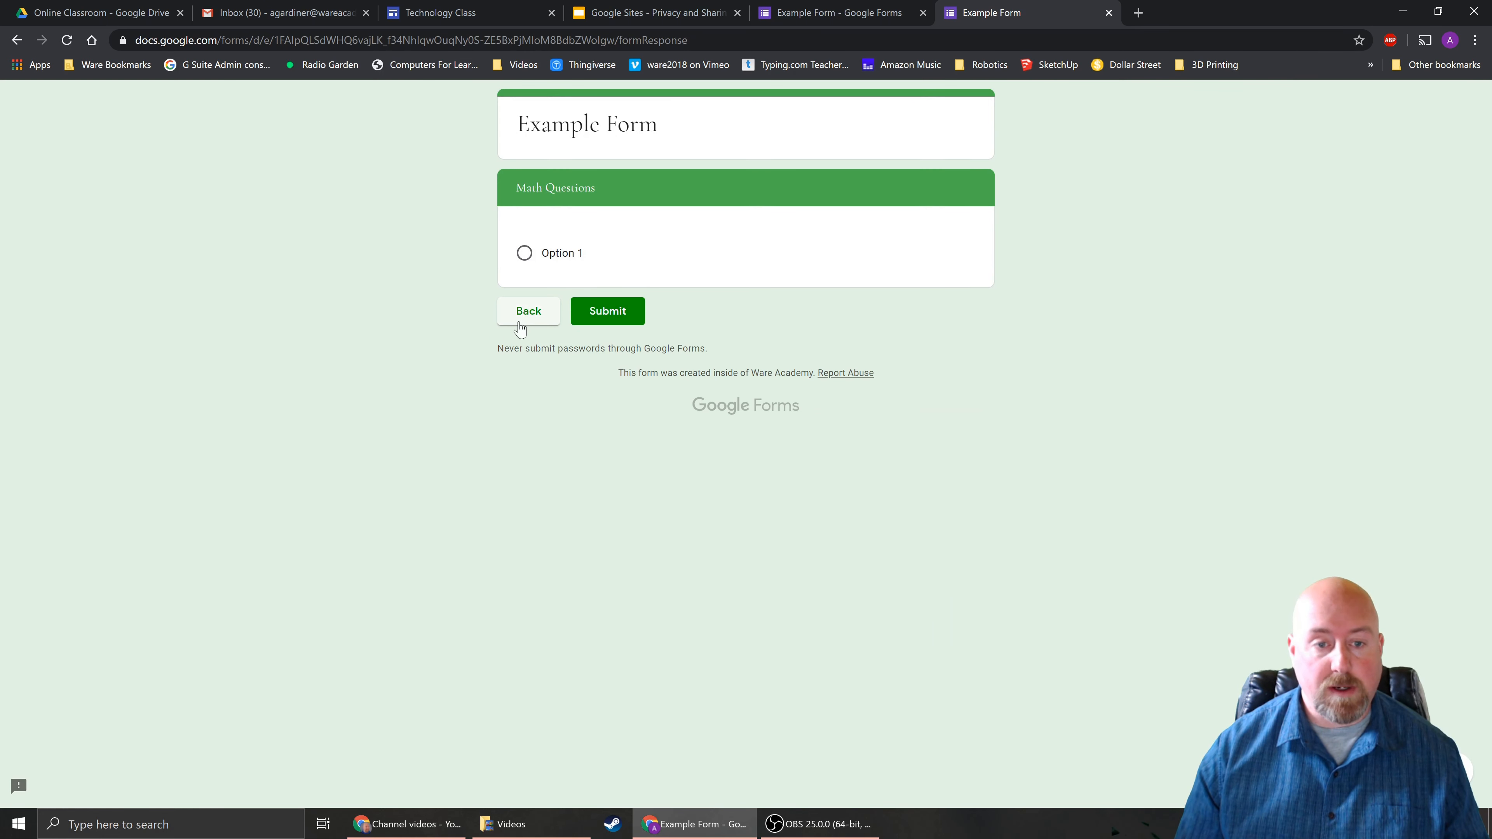
{"action": "left_click", "coordinate": [525, 311]}
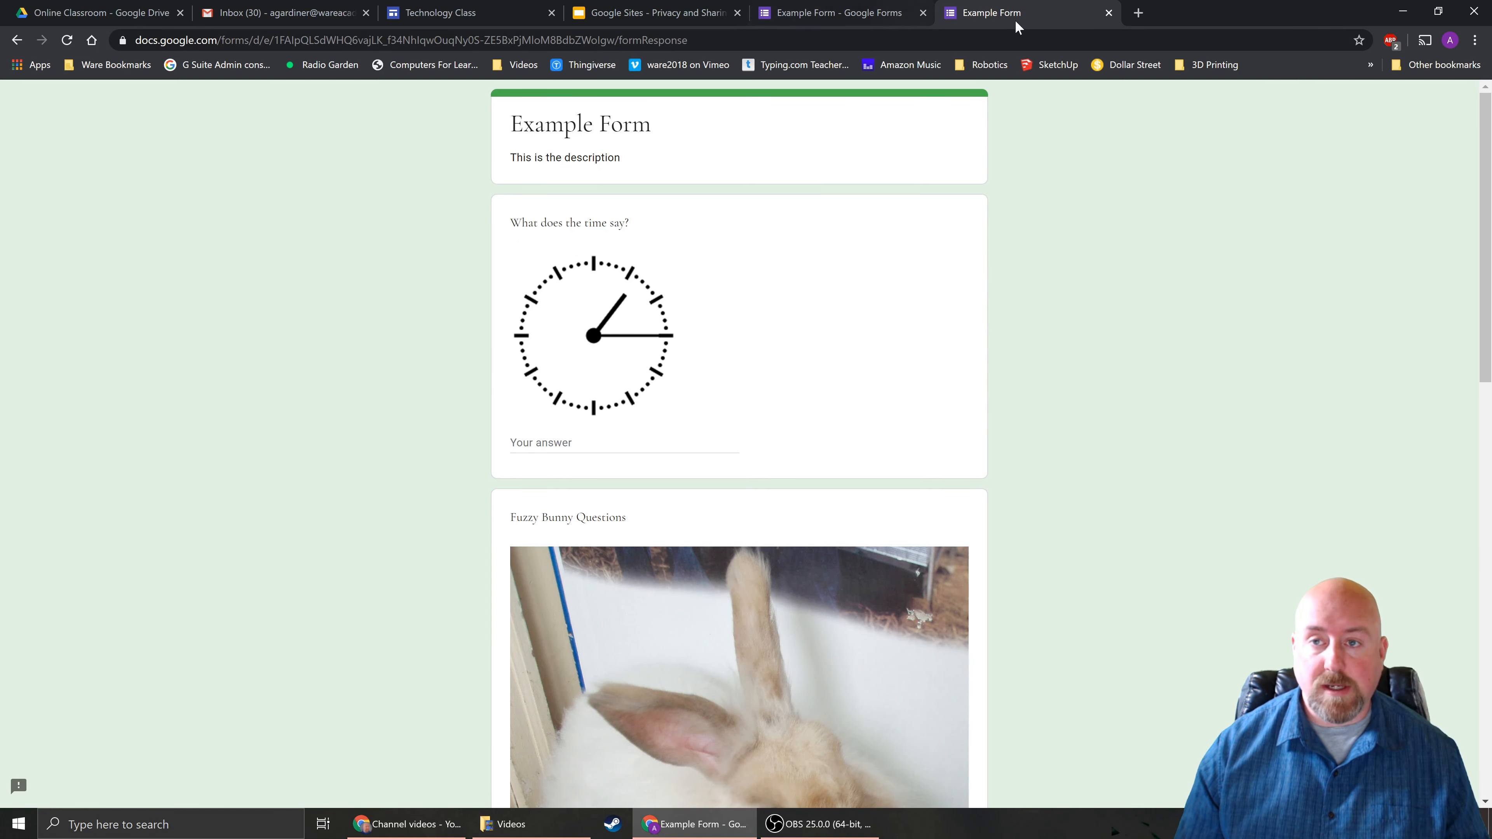
{"action": "left_click", "coordinate": [1108, 13]}
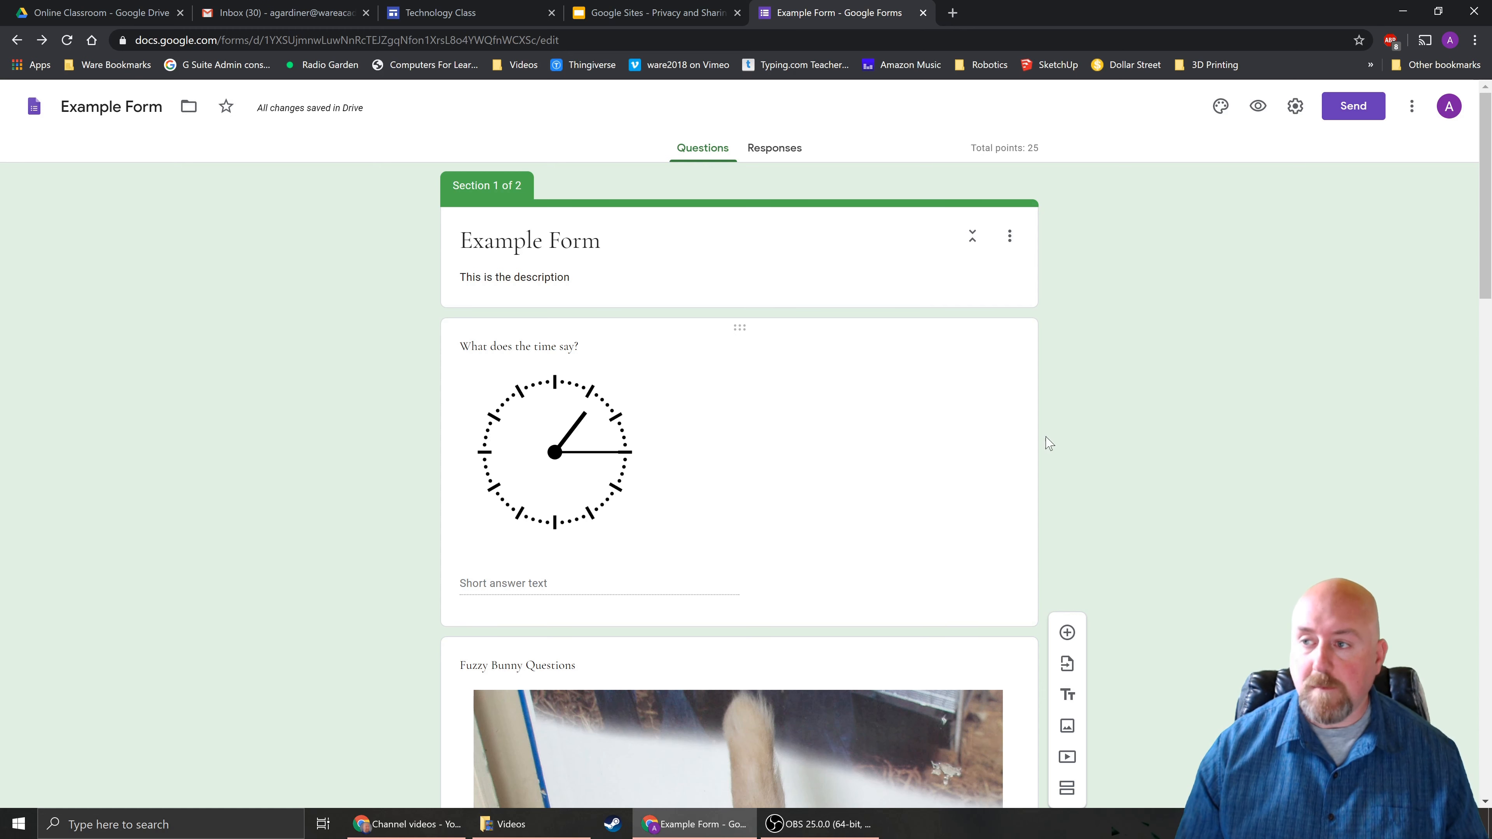
Review the email and link options for sending the form, then cancel without sending.
{"action": "left_click", "coordinate": [1355, 111]}
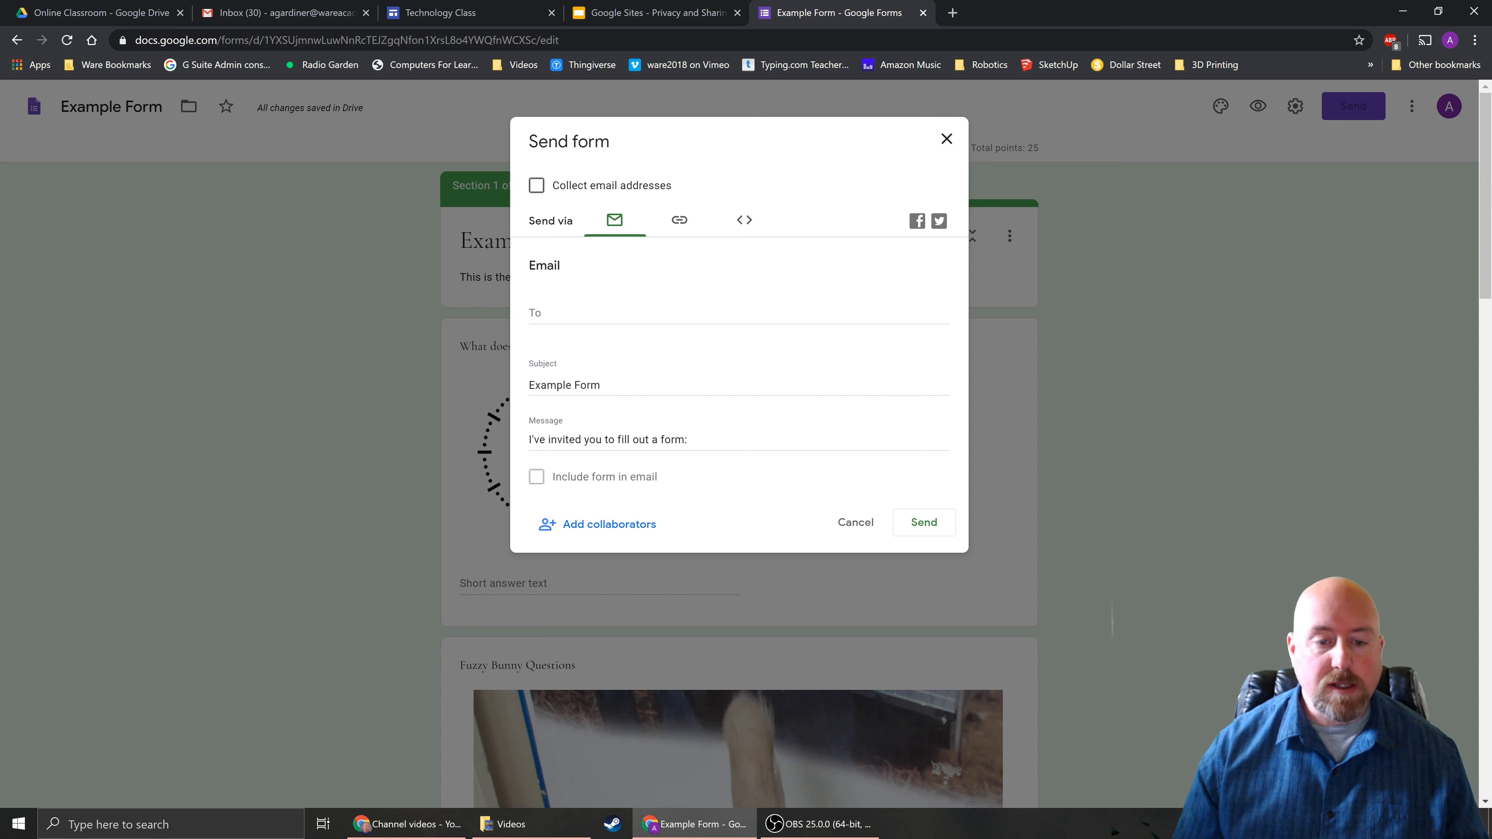
{"action": "left_click", "coordinate": [680, 223]}
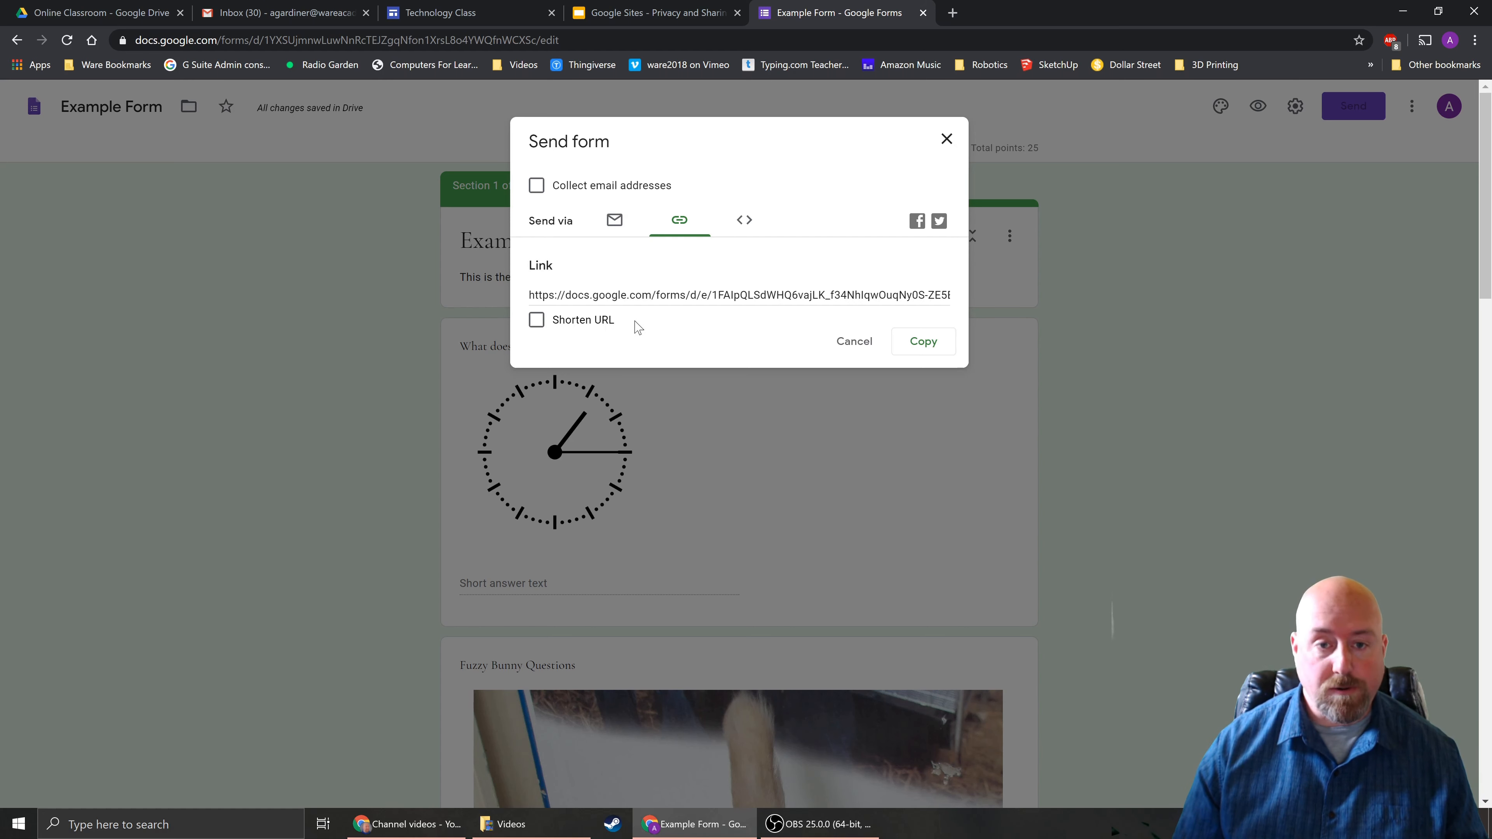
{"action": "left_click", "coordinate": [854, 341]}
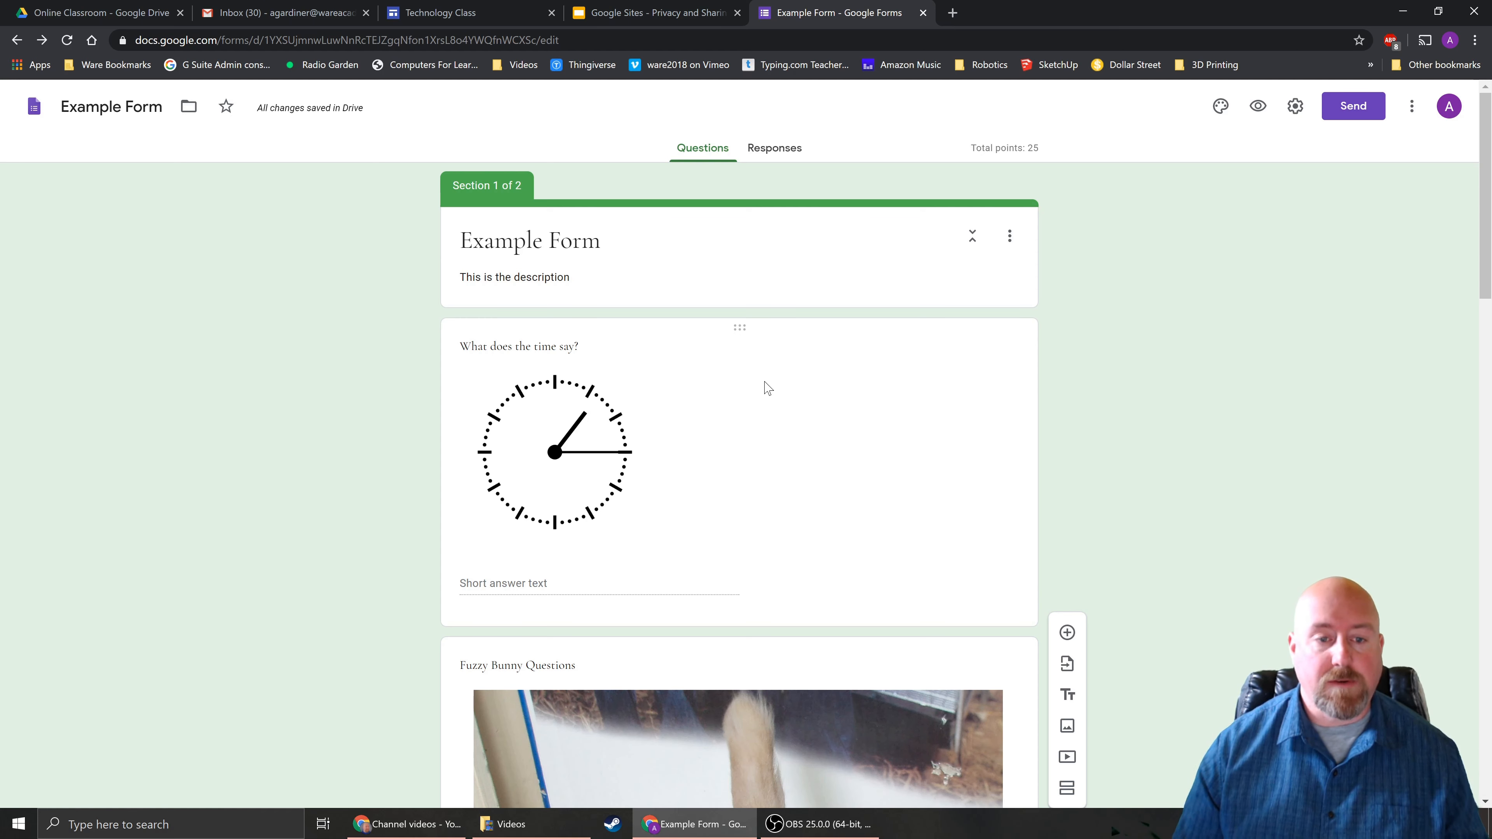
Move the form into the Online Classroom folder inside Training and Certs > Technology Training, accepting the change in who has access.
{"action": "left_click", "coordinate": [188, 109]}
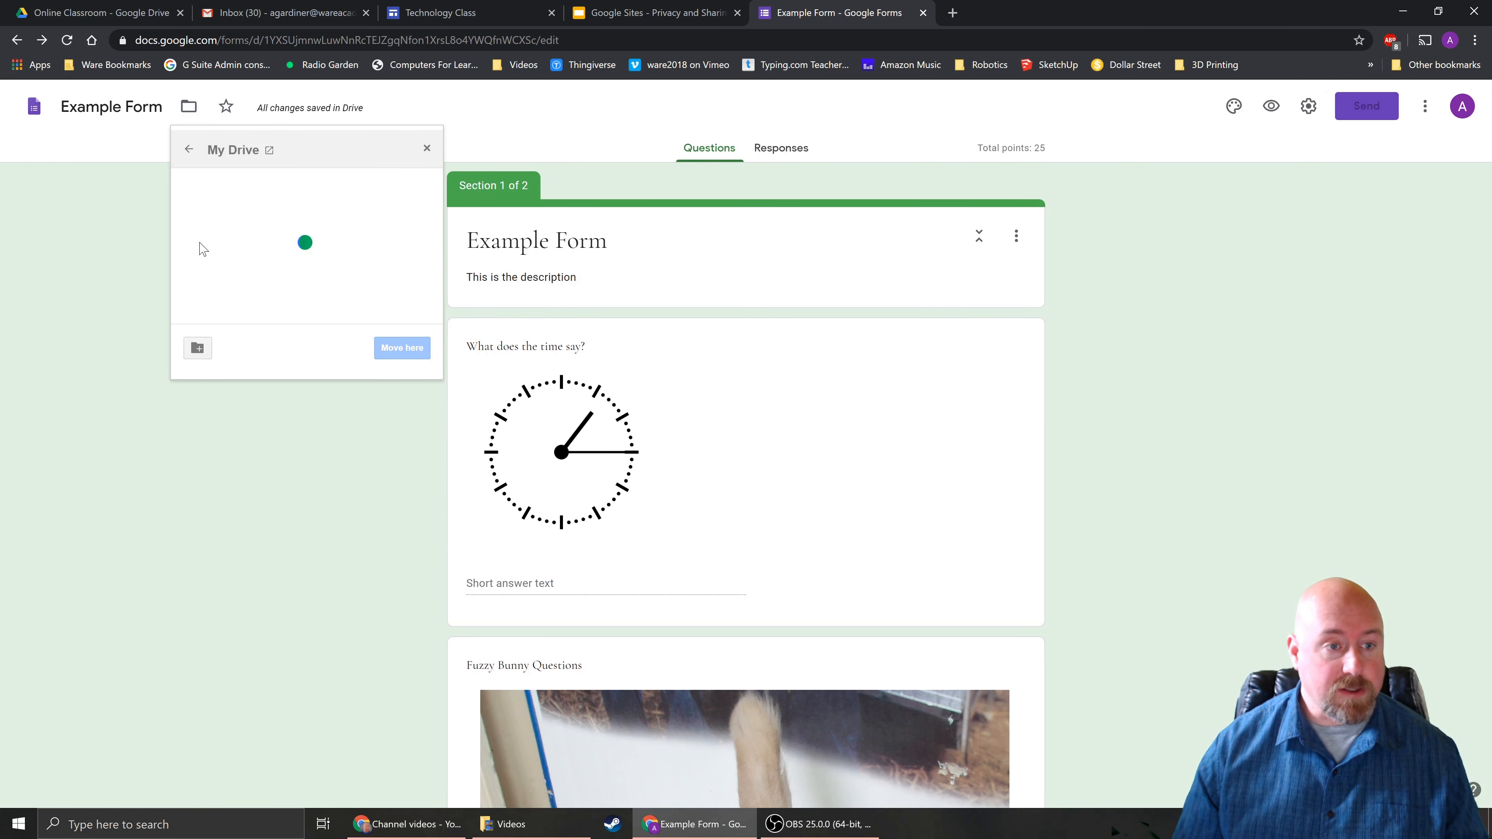
{"action": "mouse_move", "coordinate": [438, 189]}
{"action": "left_mouse_down"}
{"action": "mouse_move", "coordinate": [427, 271]}
{"action": "mouse_move", "coordinate": [436, 179]}
{"action": "mouse_move", "coordinate": [438, 253]}
{"action": "left_mouse_up"}
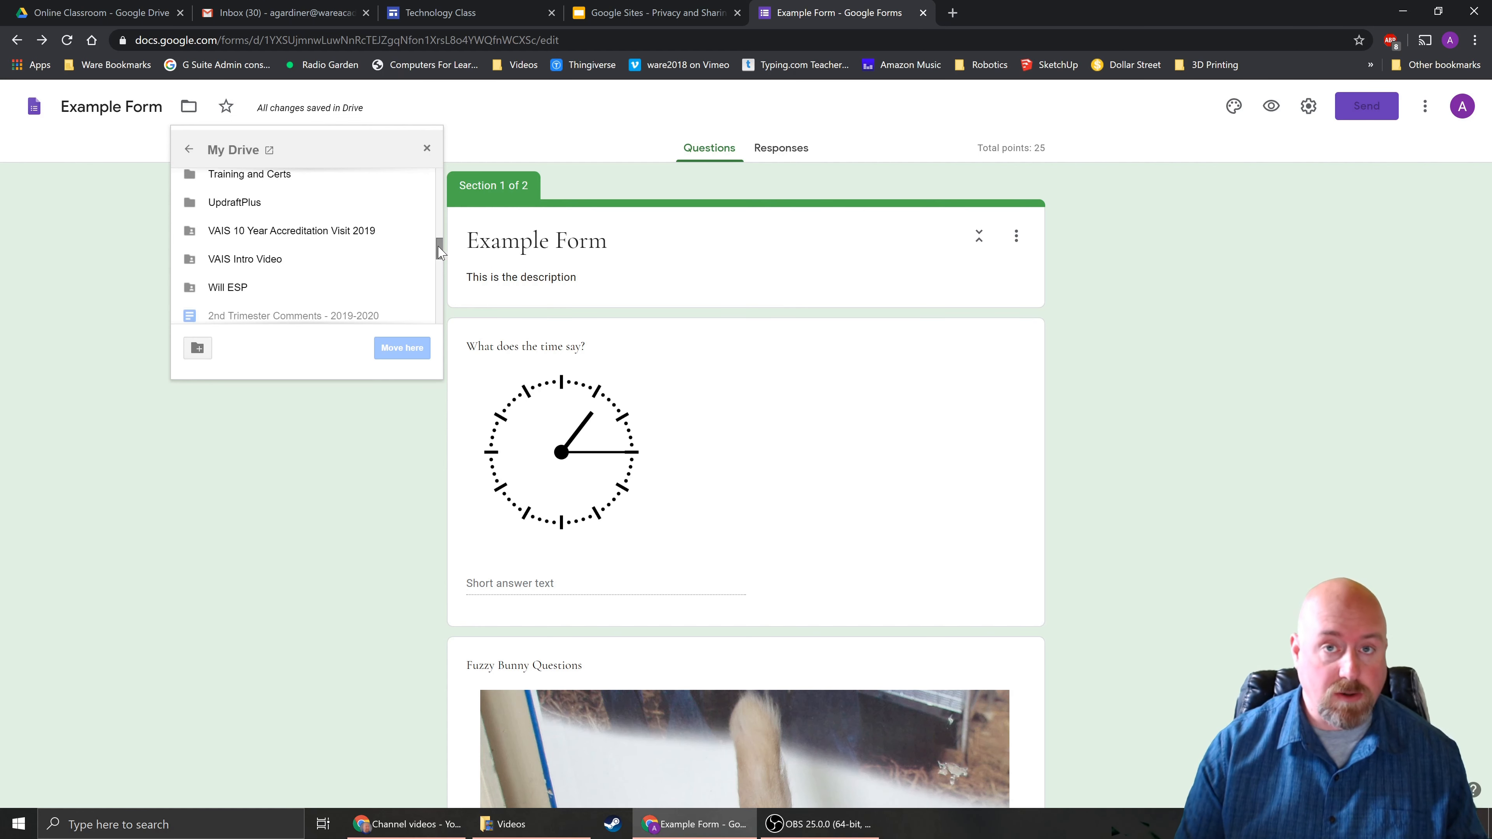
{"action": "left_click_drag", "start_coordinate": [439, 247], "coordinate": [438, 241]}
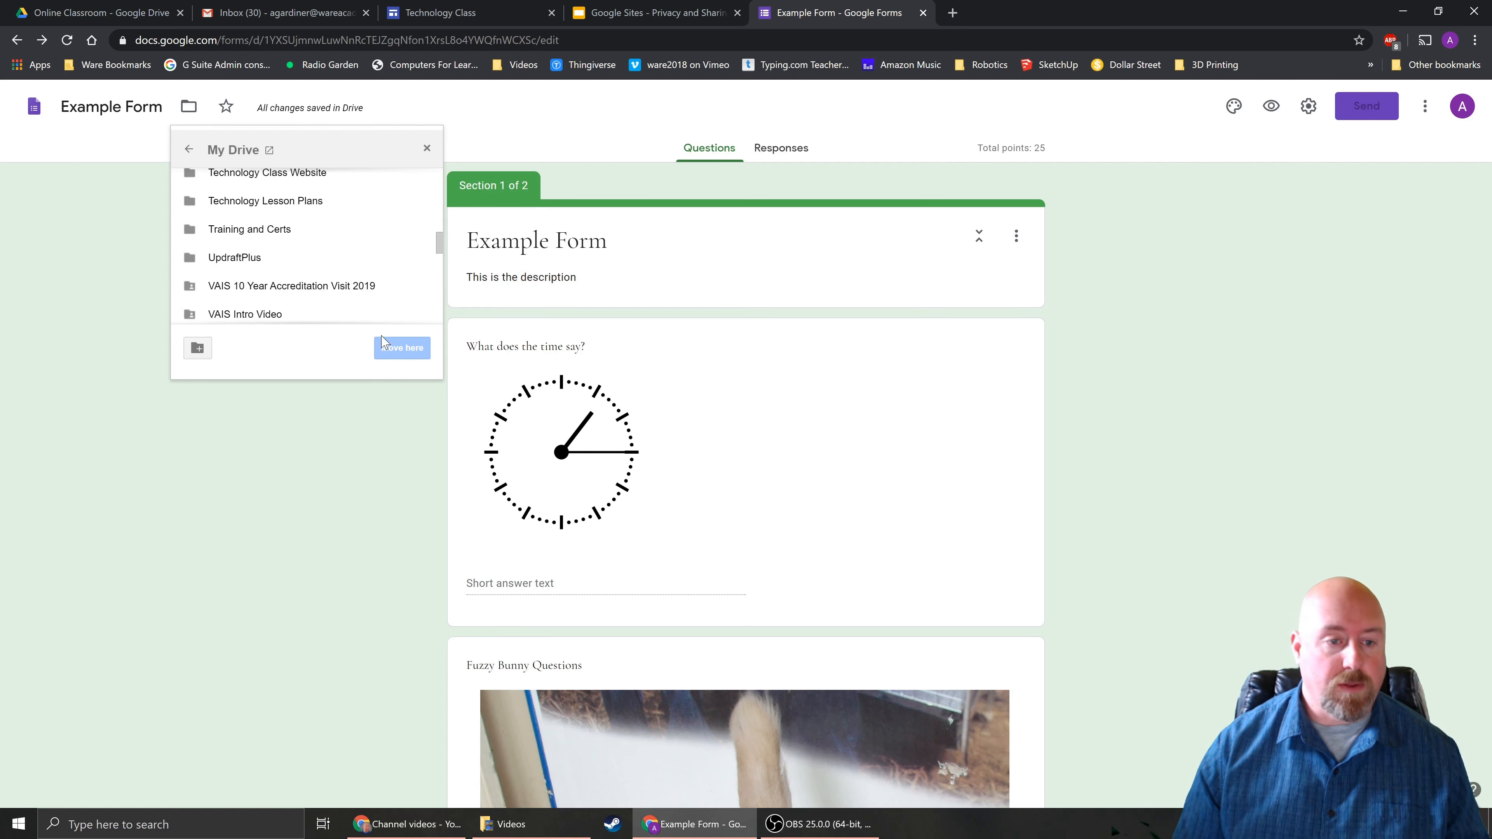
{"action": "left_click", "coordinate": [416, 233]}
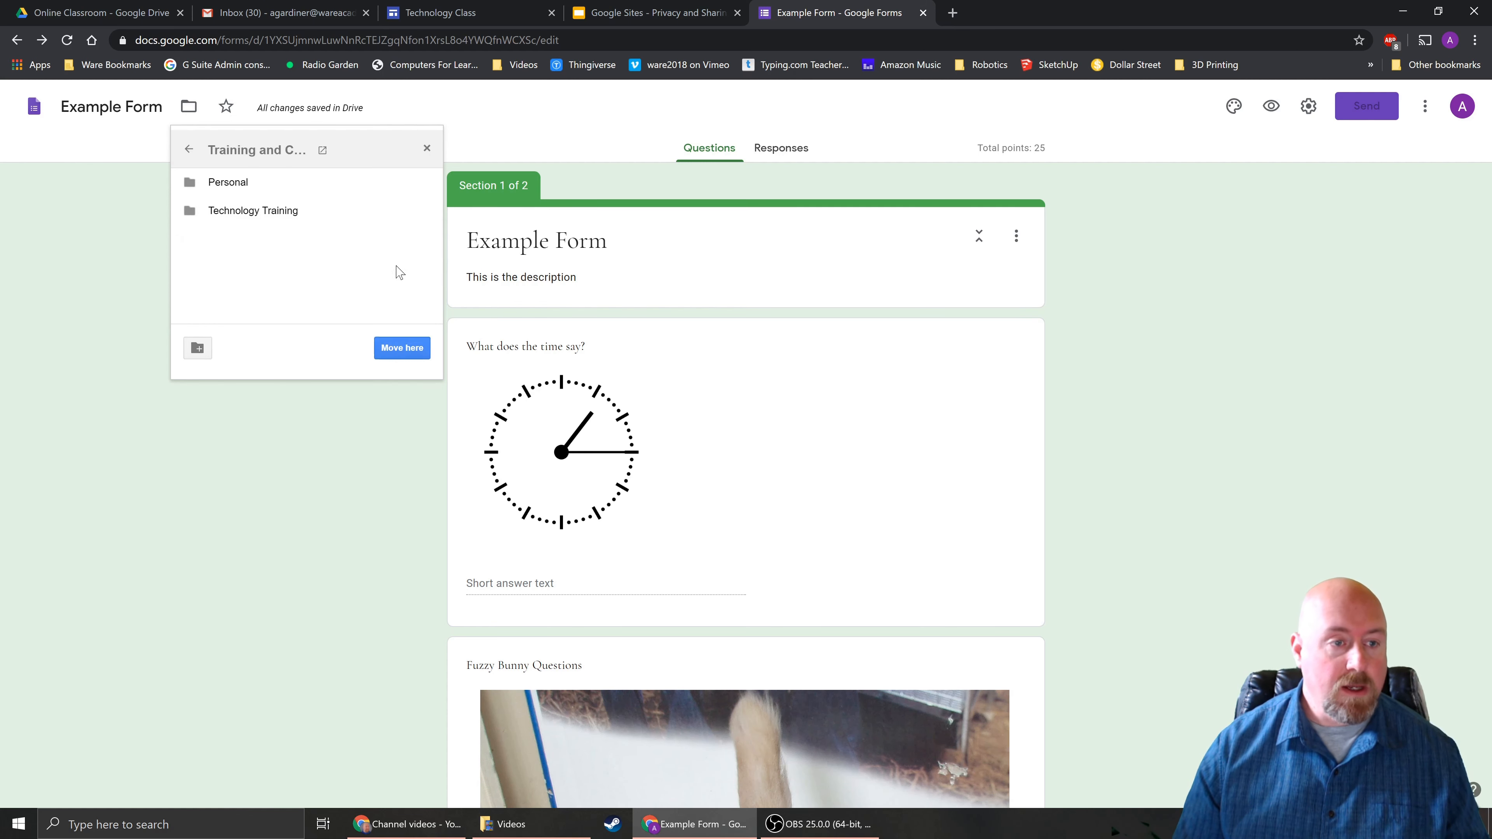
{"action": "left_click", "coordinate": [418, 212]}
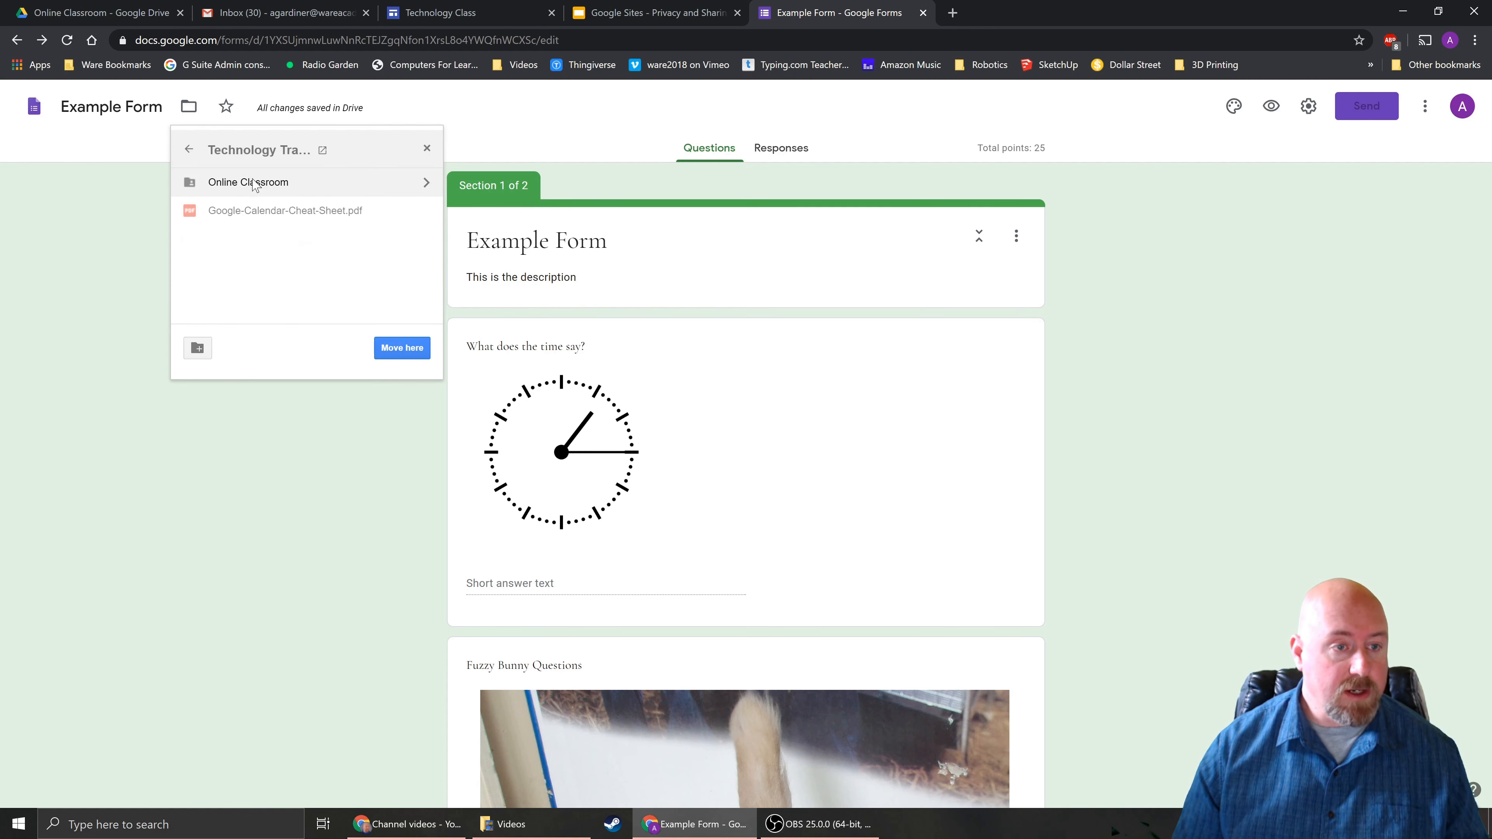
{"action": "left_click", "coordinate": [427, 191]}
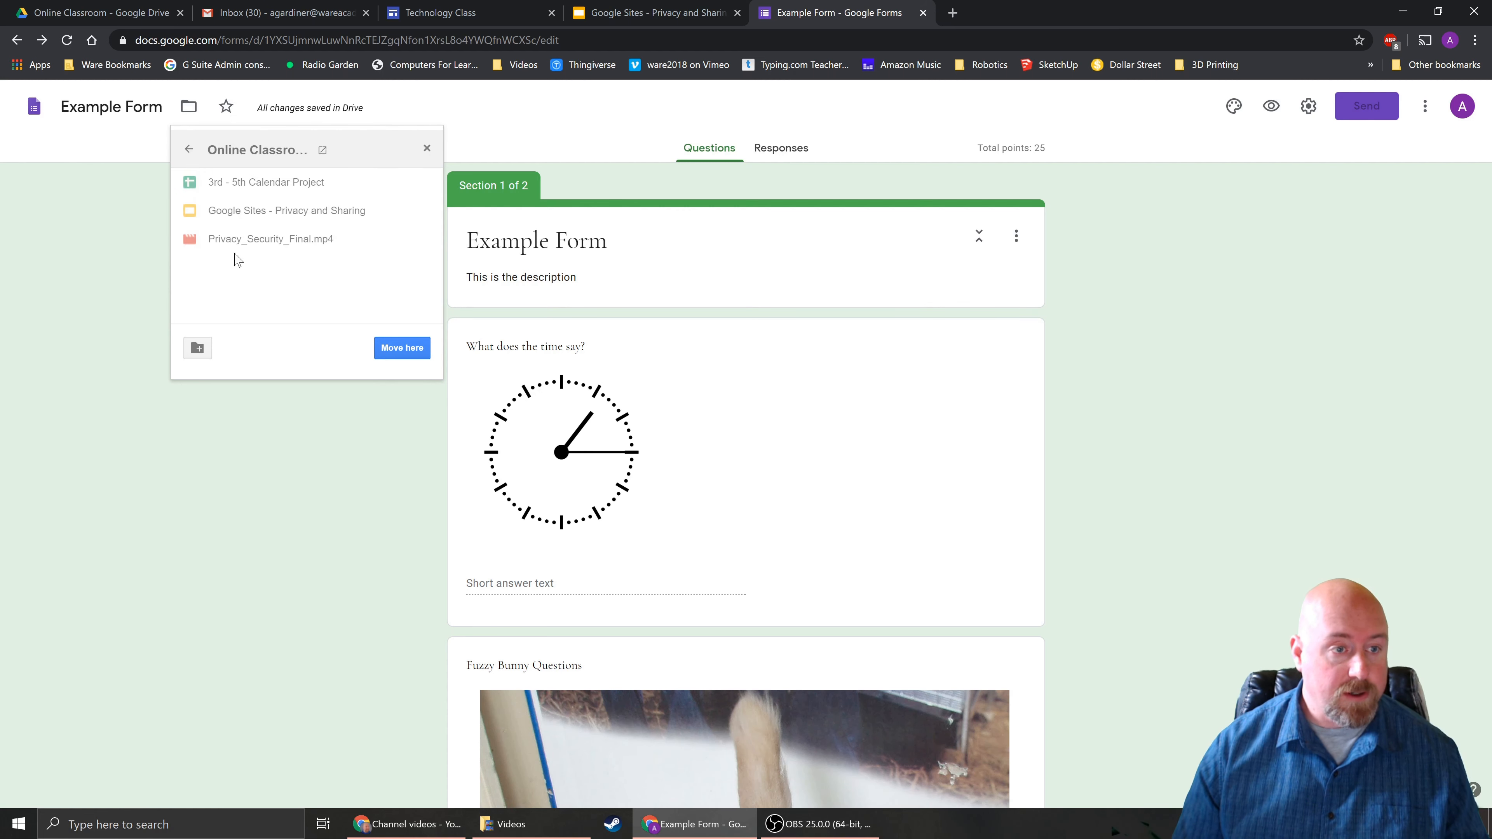
{"action": "left_click", "coordinate": [402, 347]}
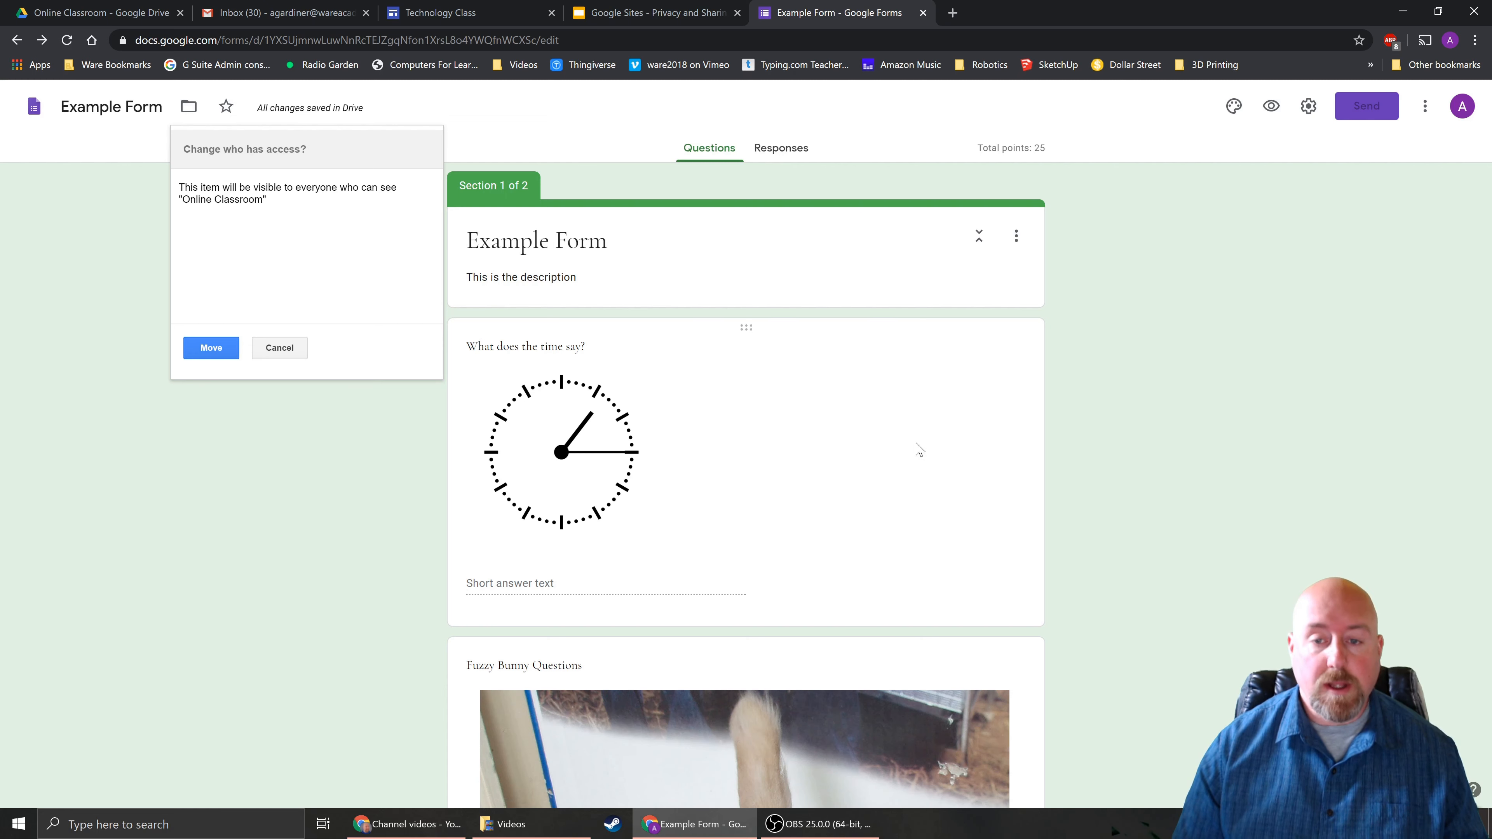
{"action": "left_click", "coordinate": [211, 350]}
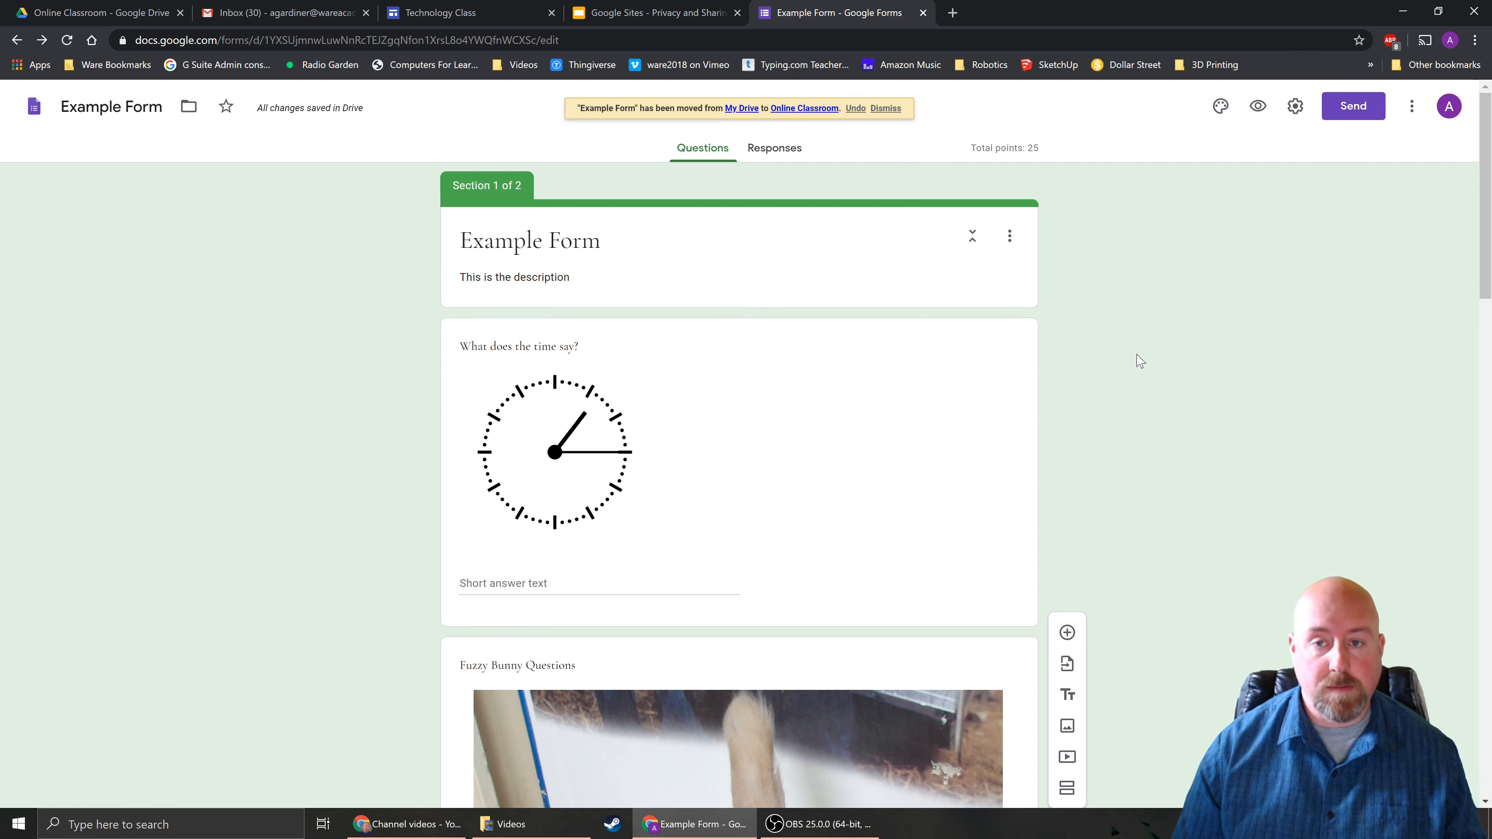
Review the link and embed HTML options for sending the form, then cancel without copying anything.
{"action": "left_click", "coordinate": [1352, 106]}
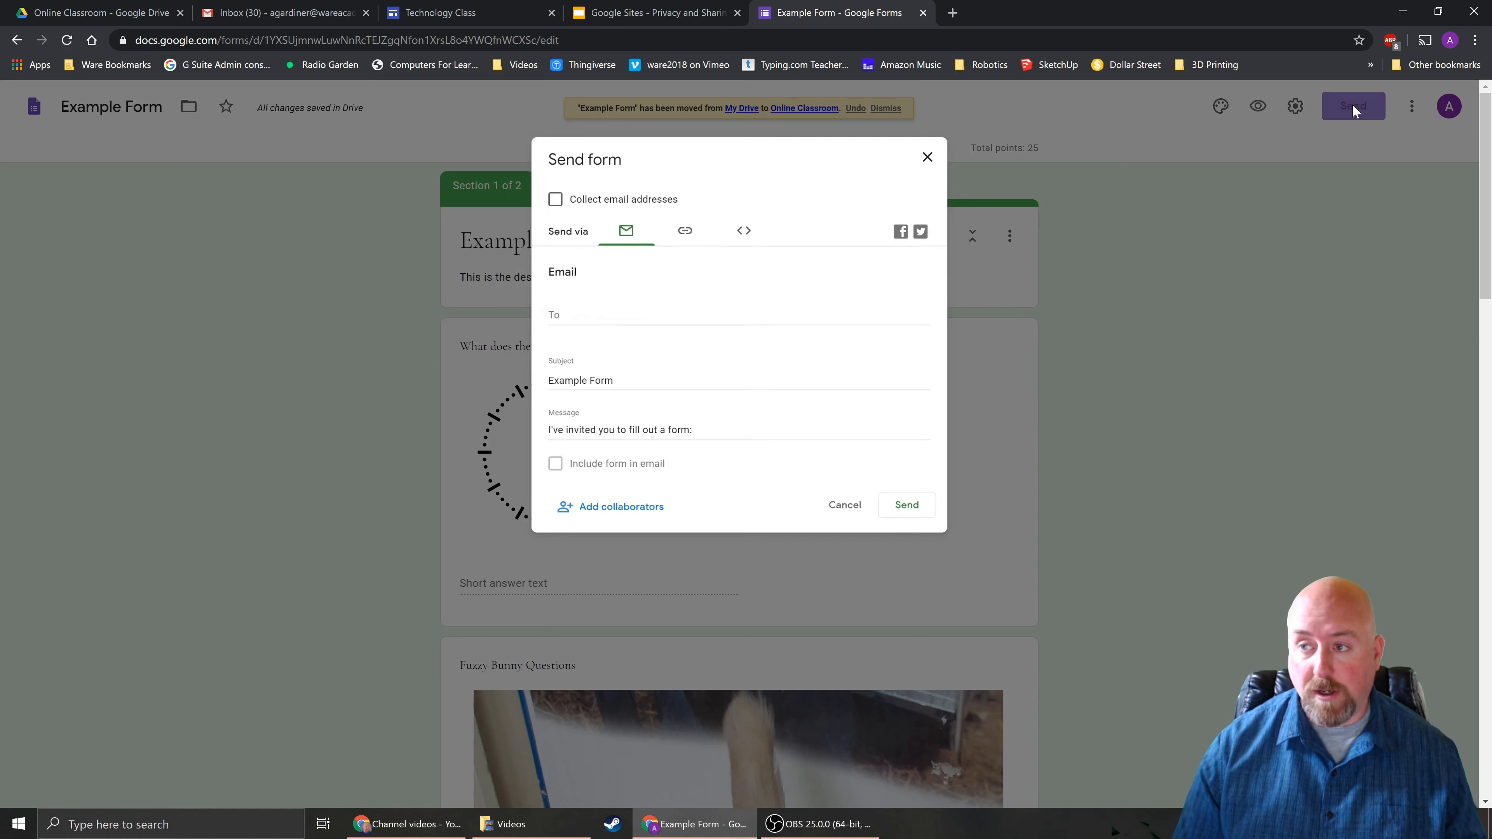
{"action": "left_click", "coordinate": [682, 225]}
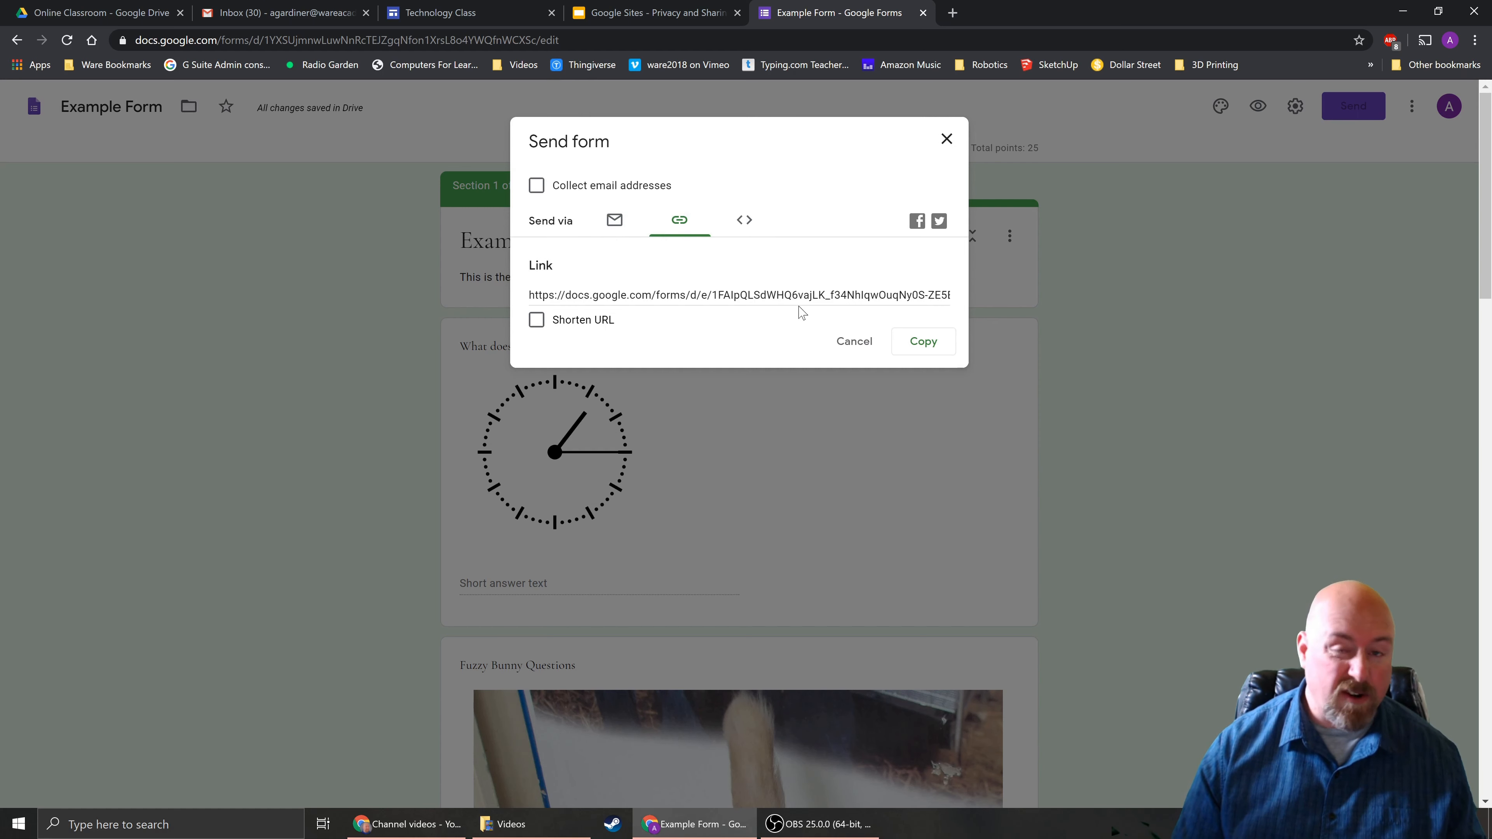
{"action": "left_click", "coordinate": [744, 228]}
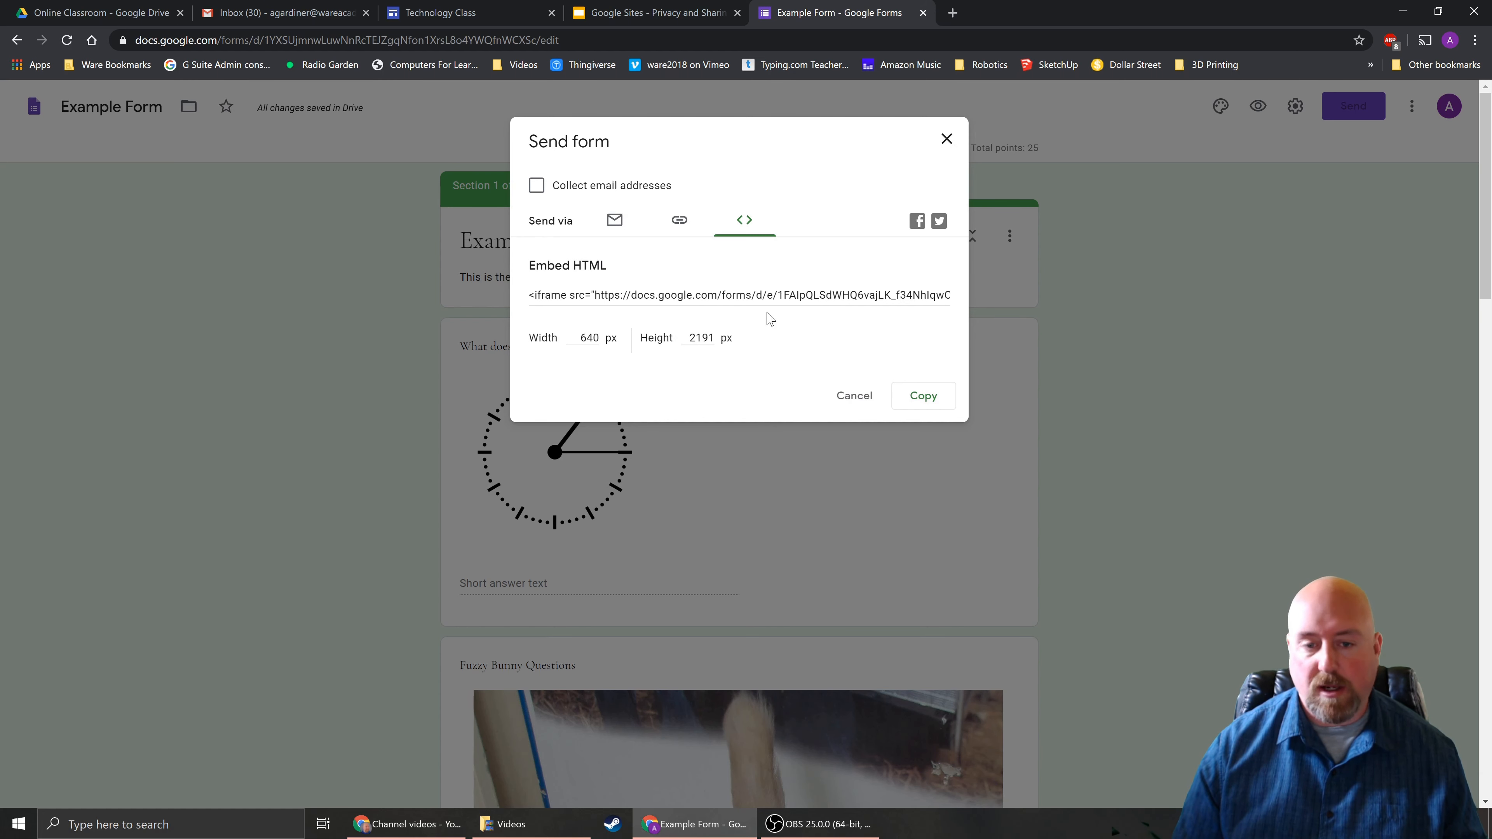
{"action": "left_click", "coordinate": [851, 397]}
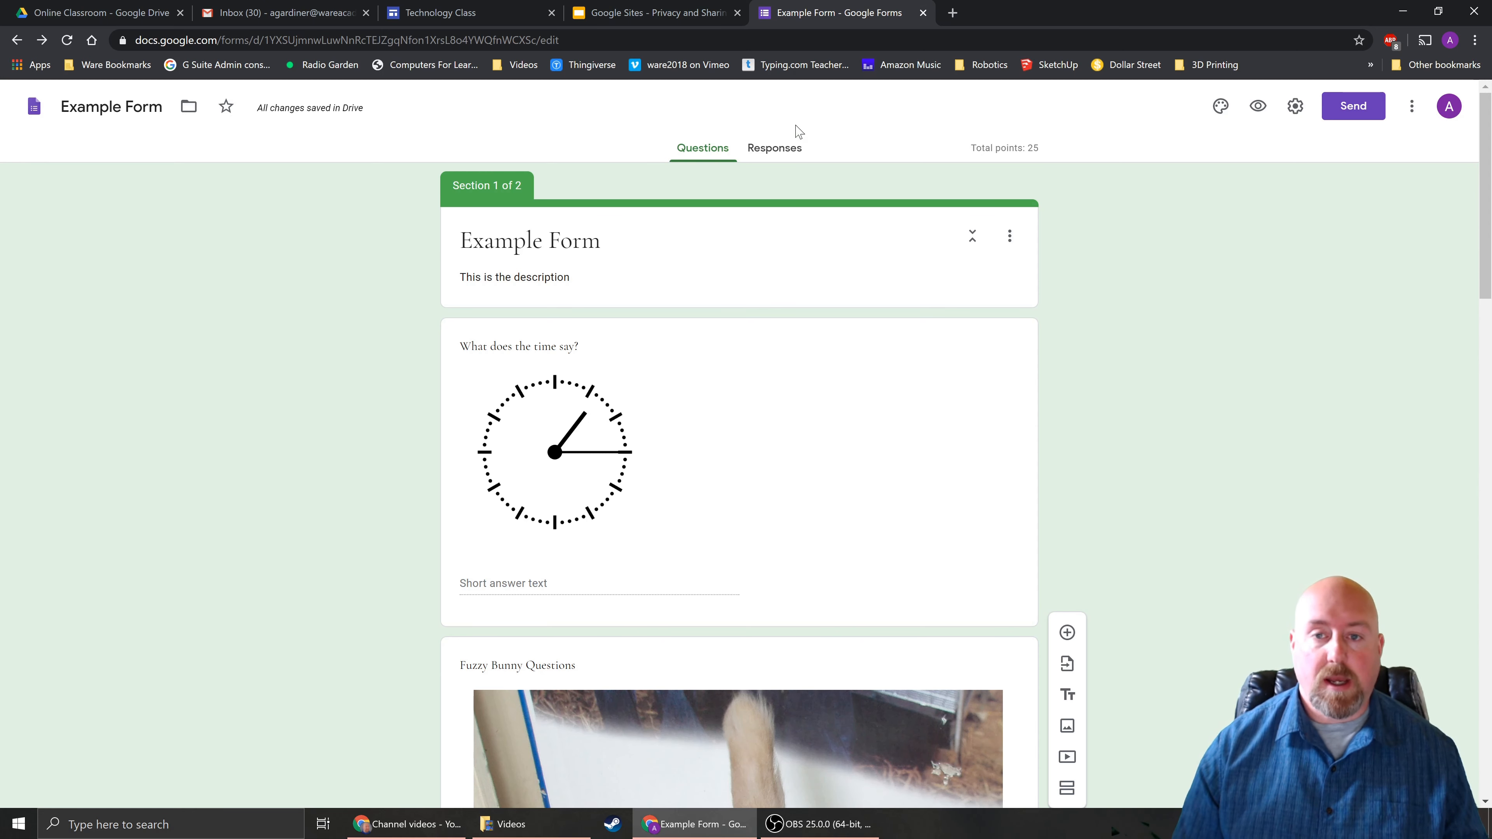
Go to the form's responses, try turning off response acceptance, and turn it back on.
{"action": "left_click", "coordinate": [761, 158]}
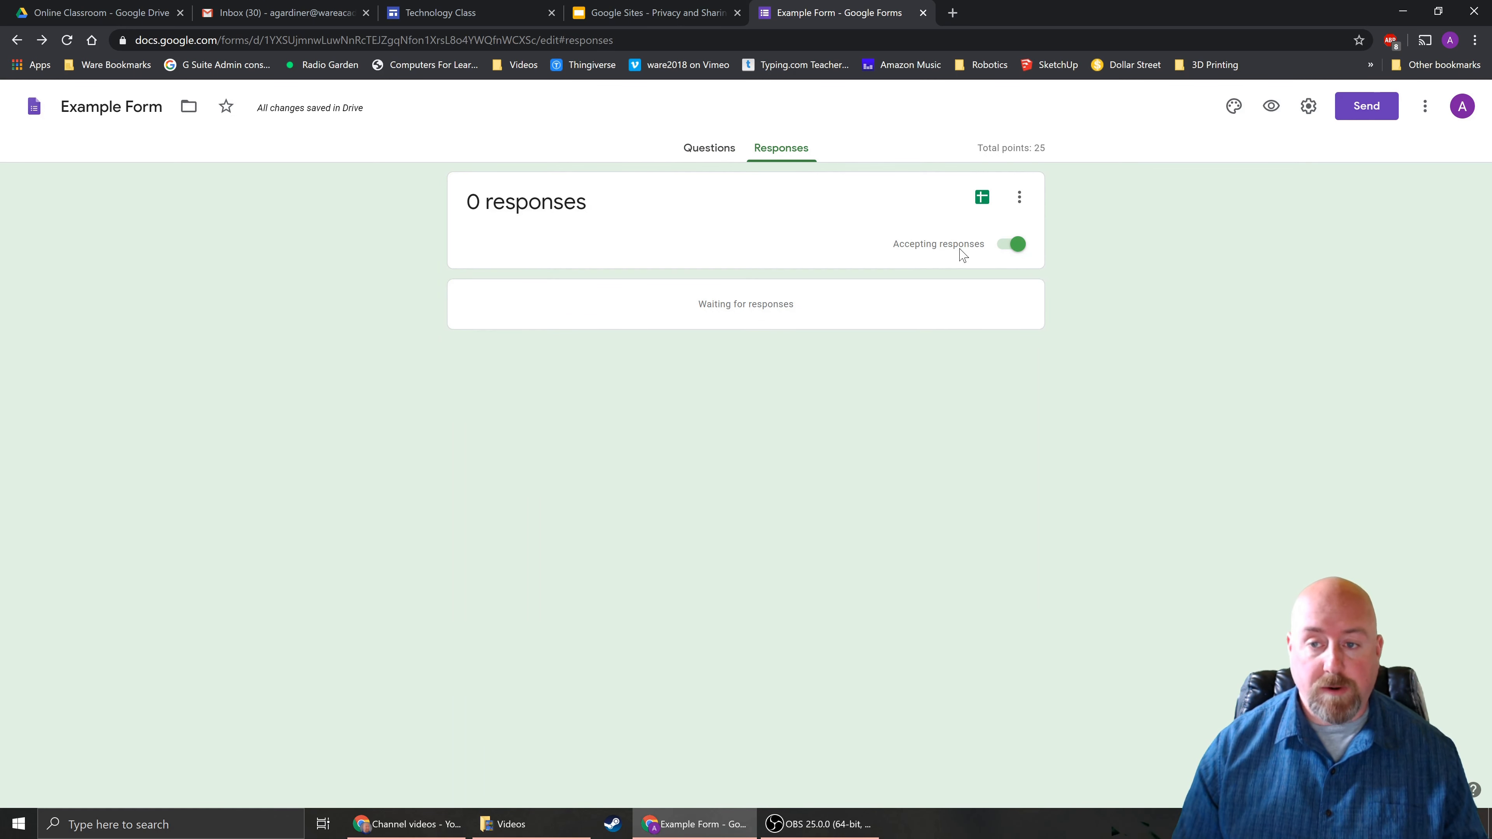
{"action": "left_click", "coordinate": [1016, 254]}
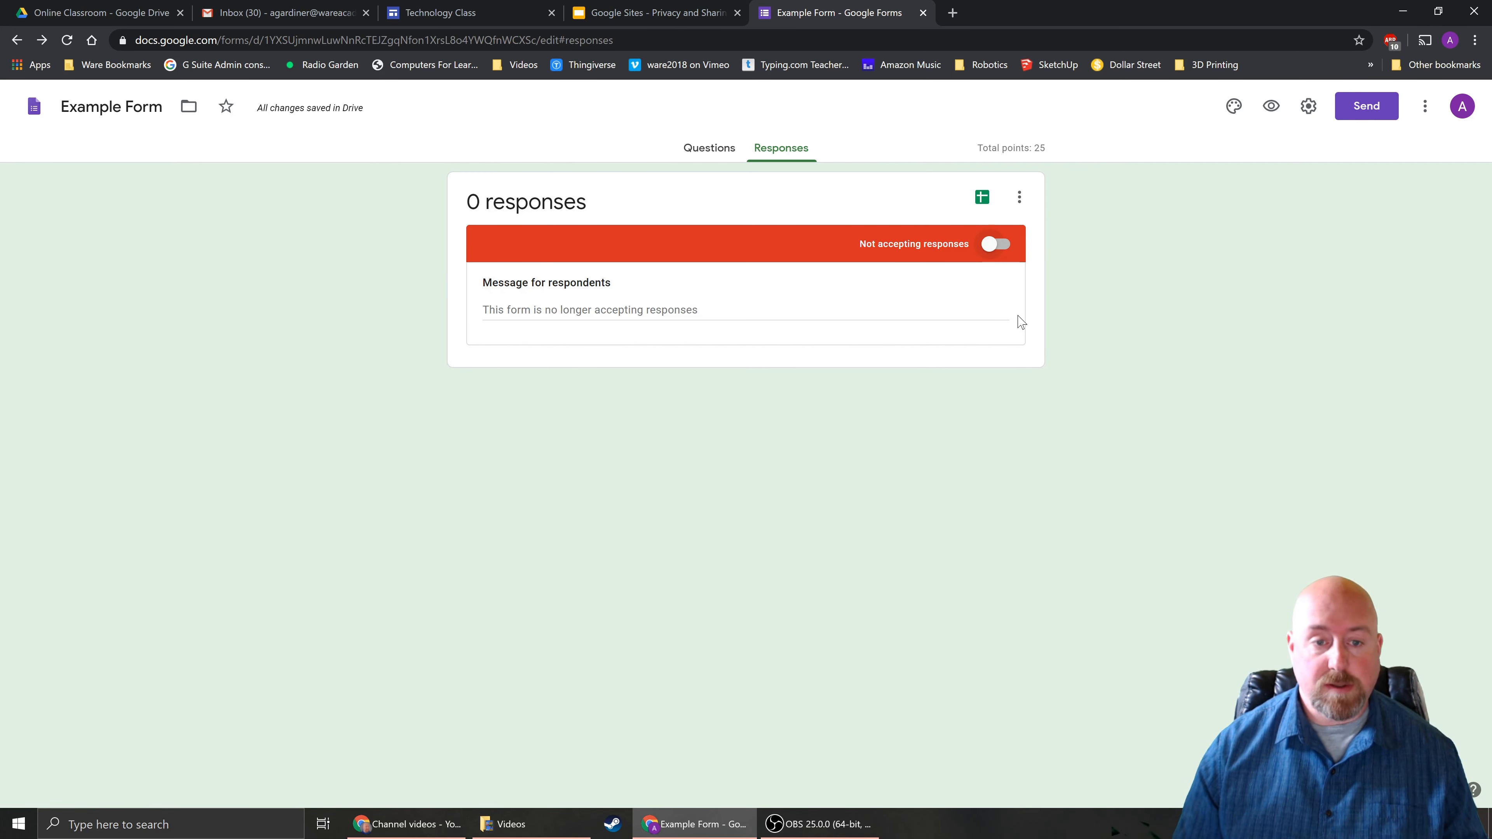
{"action": "left_click", "coordinate": [997, 246]}
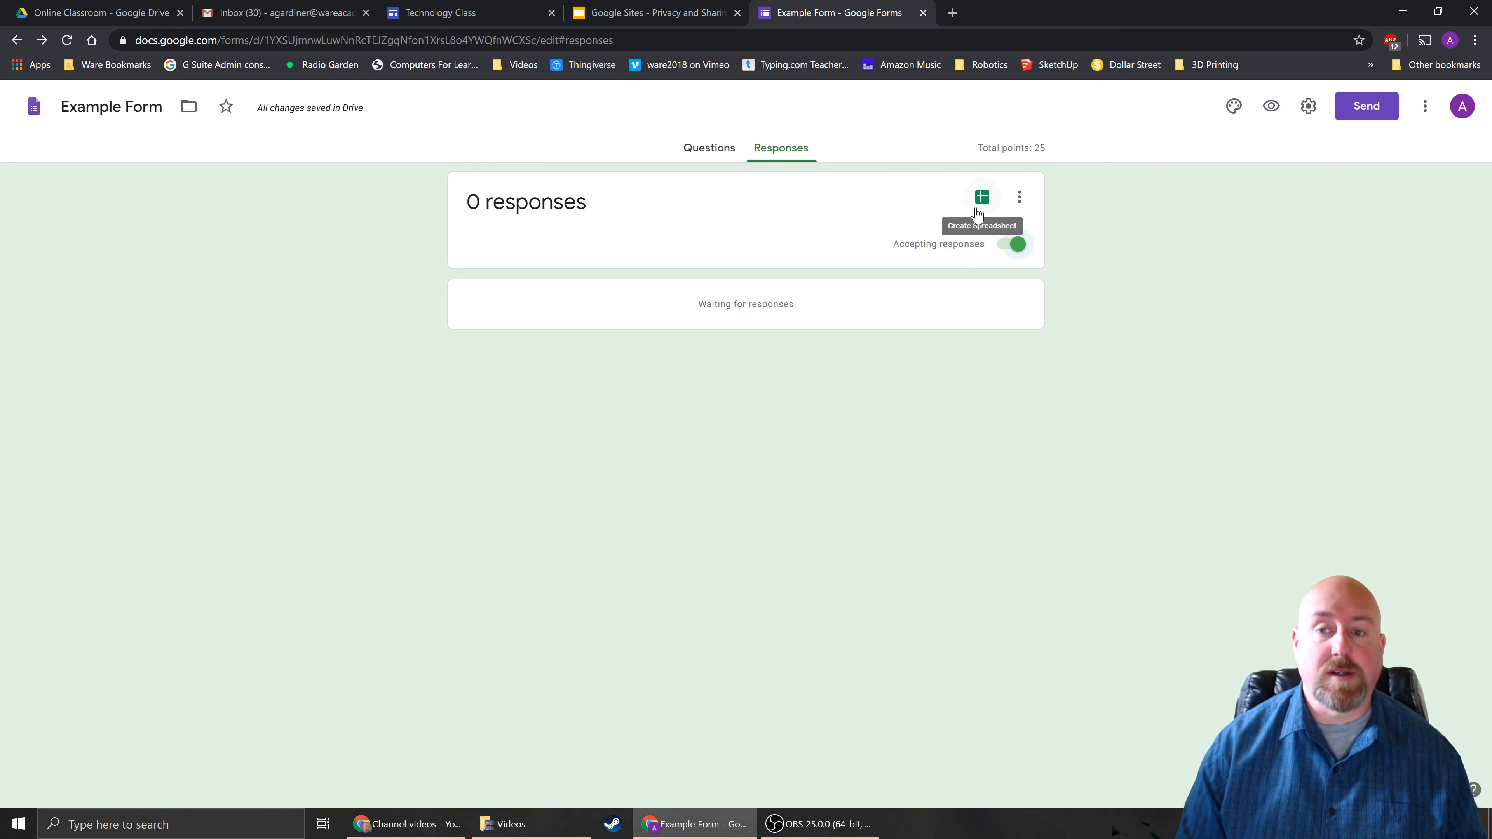
Review the response options and the spreadsheet choices for the response destination, then cancel without creating one.
{"action": "left_click", "coordinate": [1019, 198]}
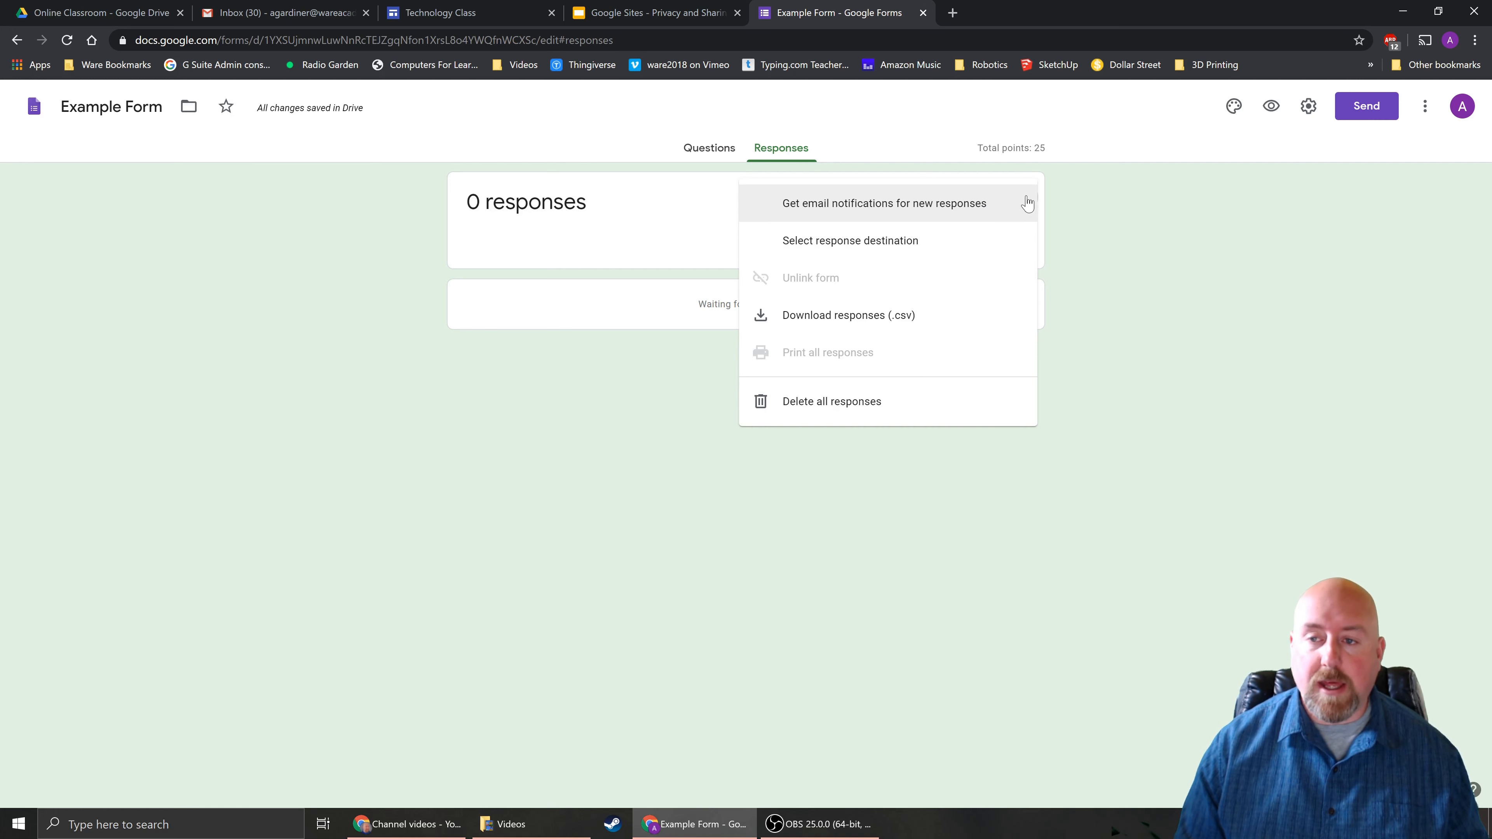
{"action": "left_click", "coordinate": [1027, 203]}
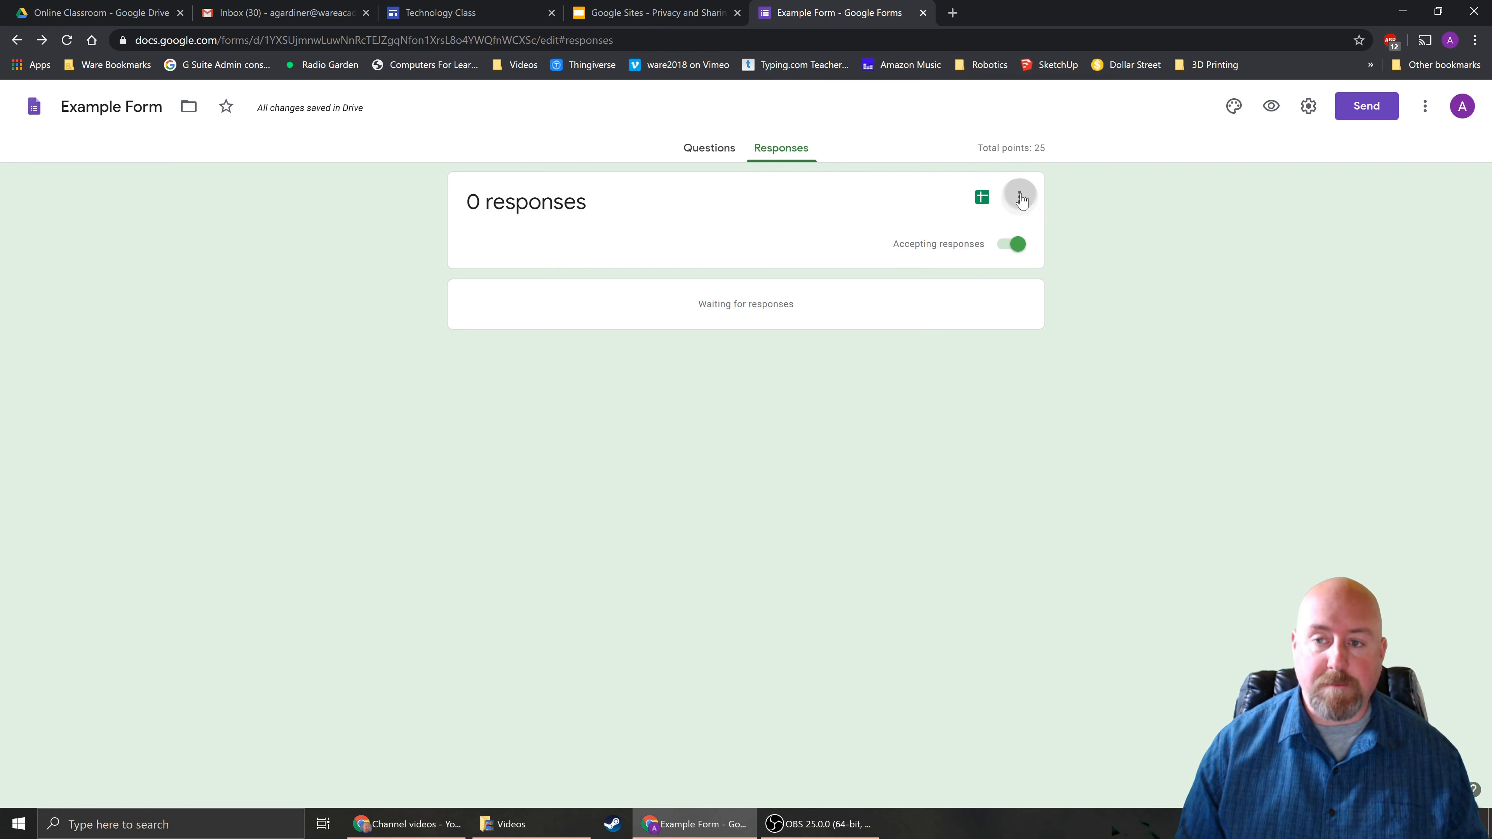
{"action": "left_click", "coordinate": [1021, 197]}
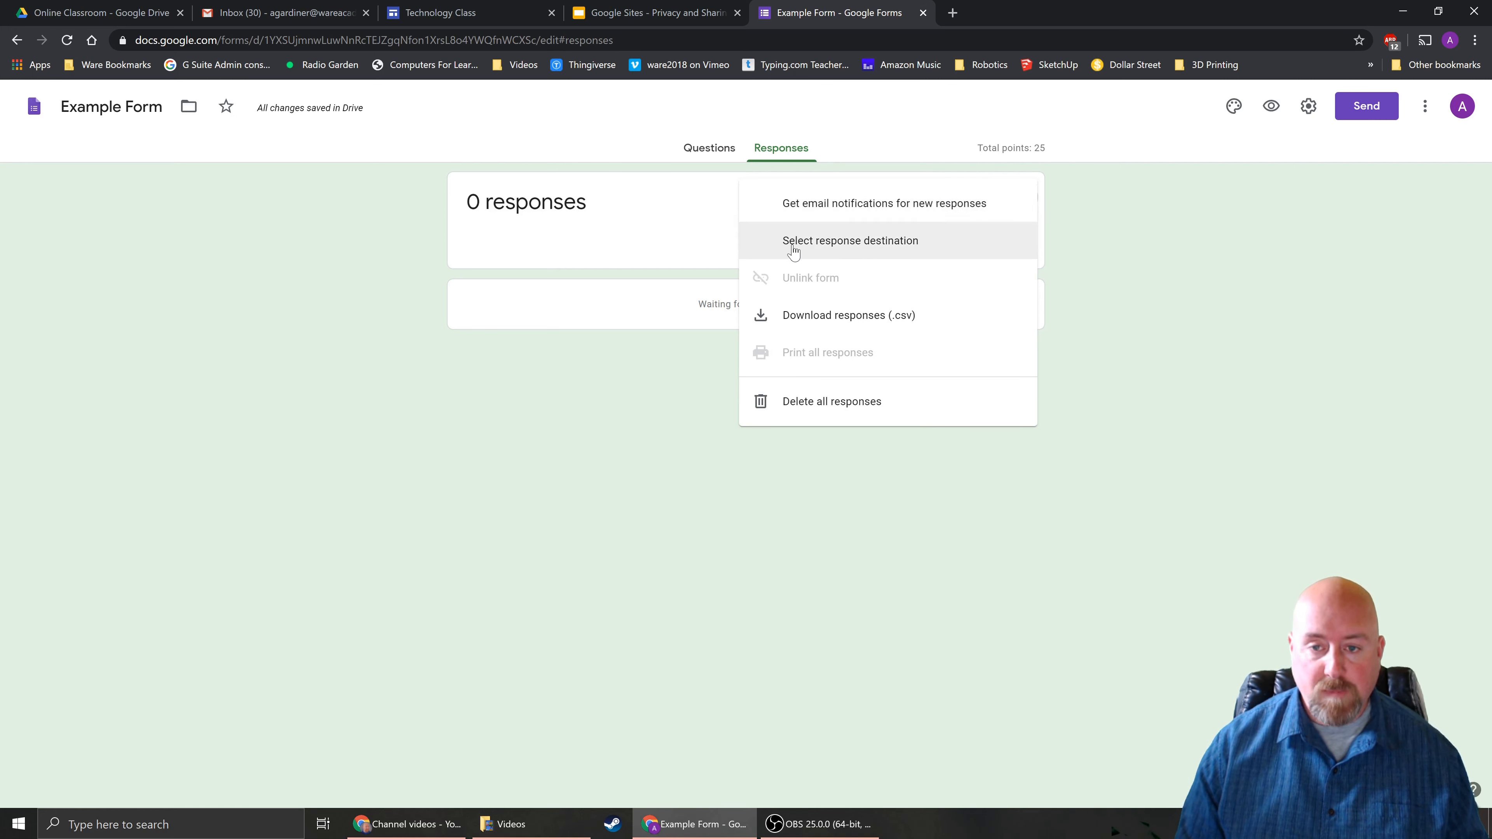
{"action": "left_click", "coordinate": [903, 254]}
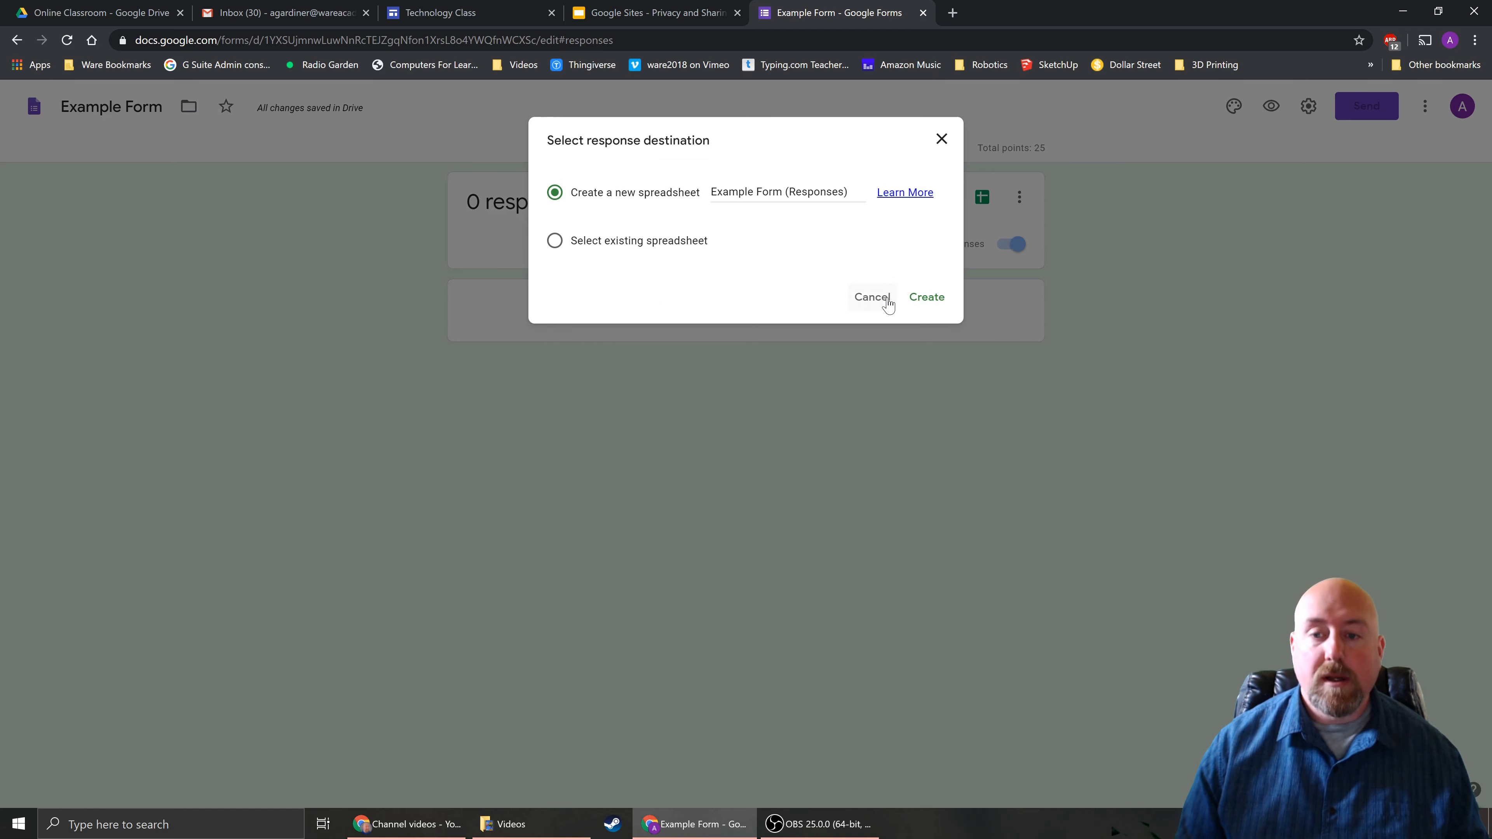
{"action": "left_click", "coordinate": [883, 298]}
Try enabling email notifications for new responses, then disable them again.
{"action": "left_click", "coordinate": [1023, 202]}
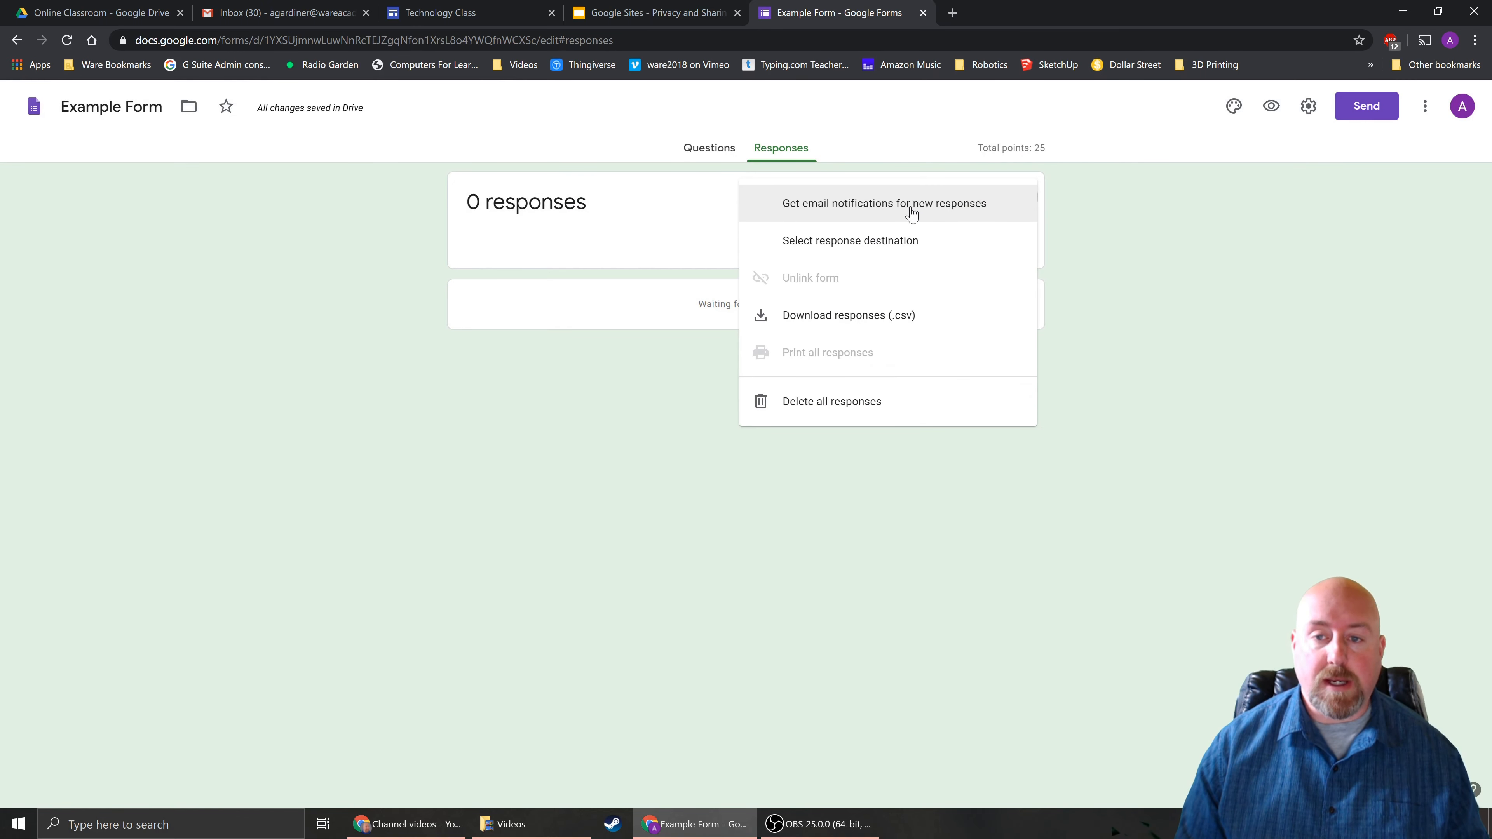
{"action": "left_click", "coordinate": [940, 211]}
{"action": "left_click", "coordinate": [1017, 201]}
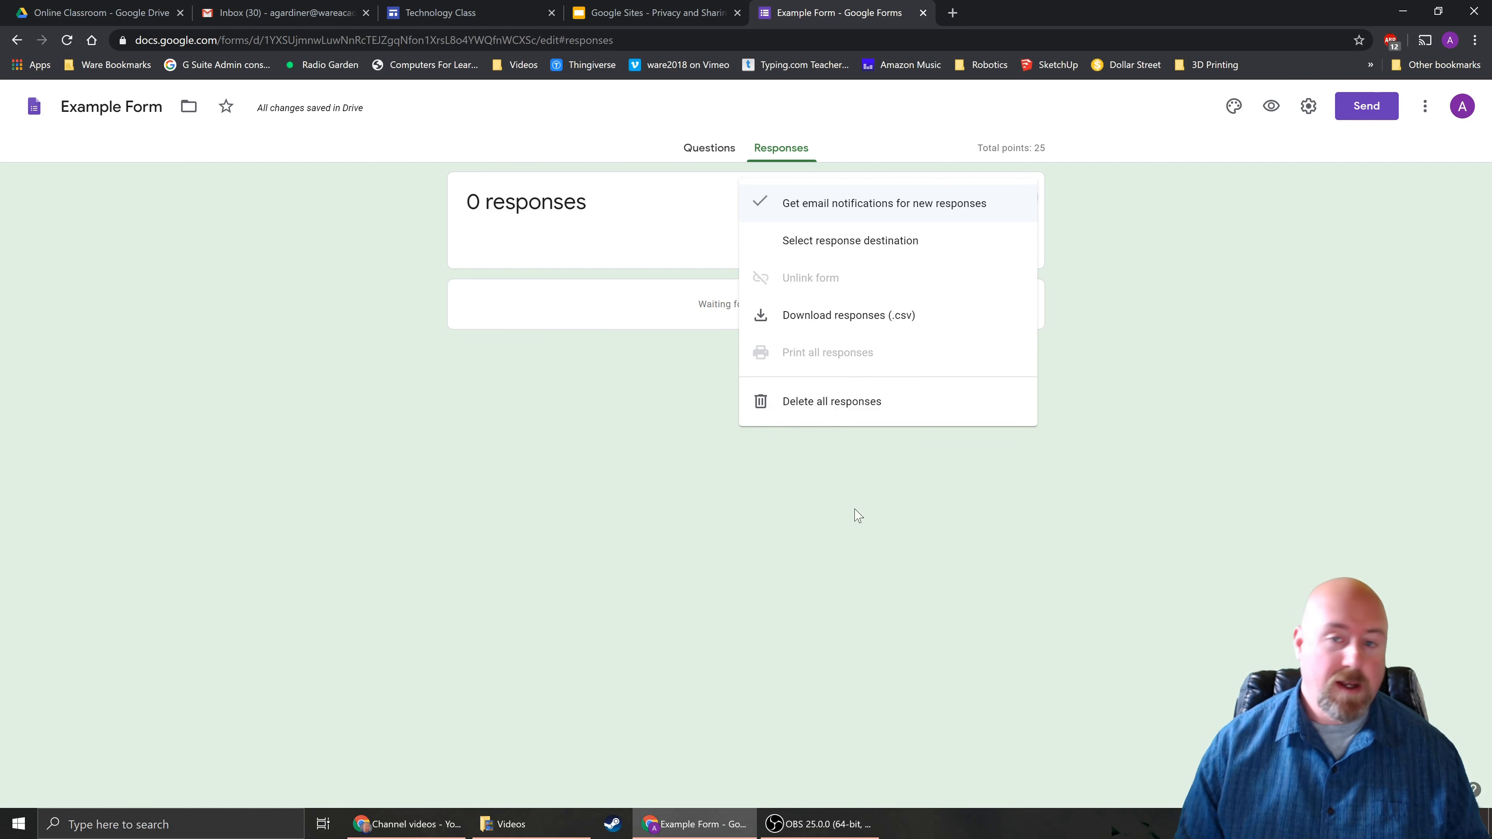
{"action": "left_click", "coordinate": [872, 207]}
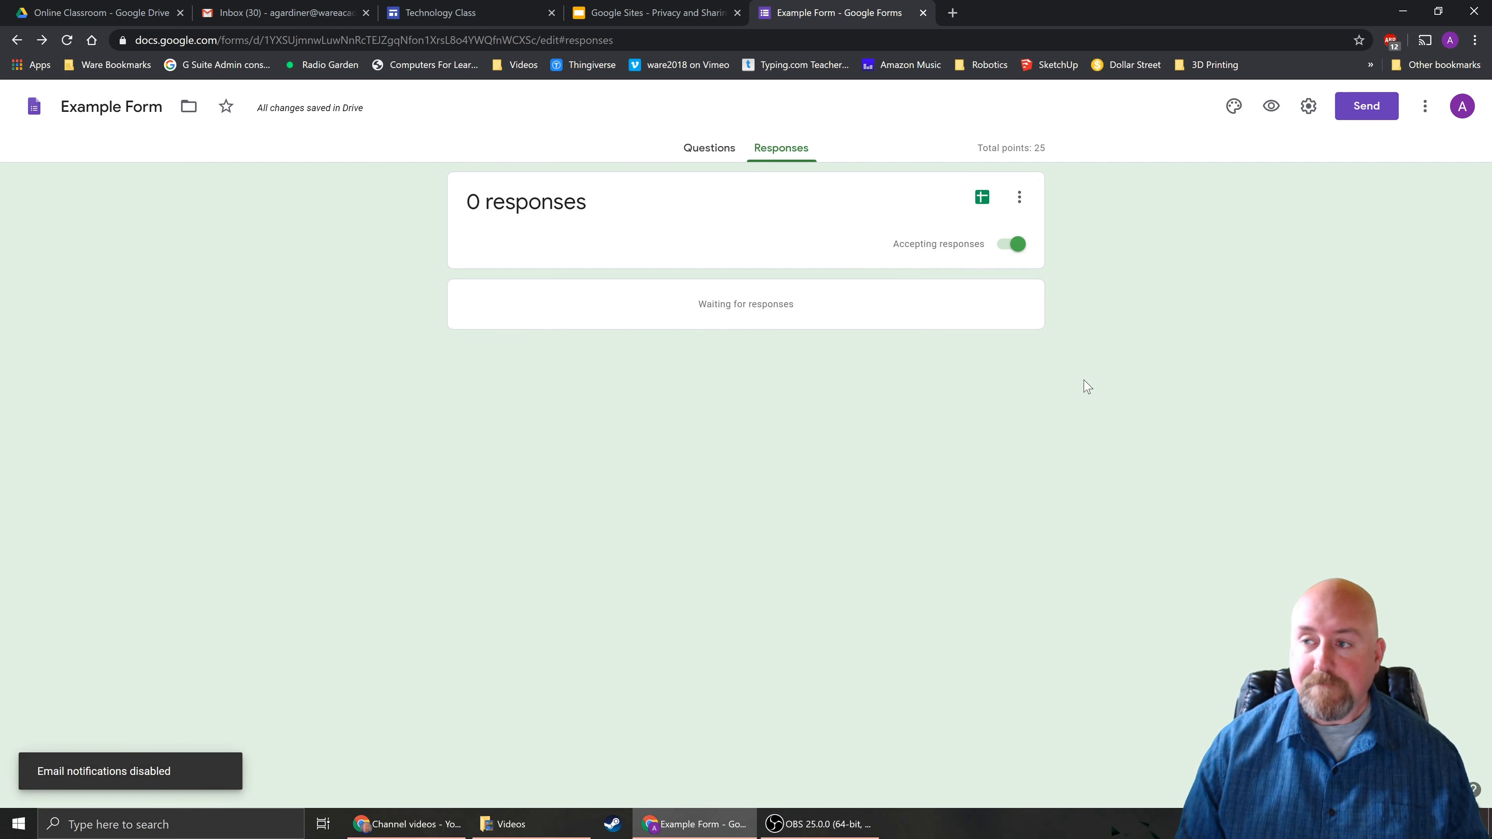
Stop the form from accepting responses.
{"action": "left_click", "coordinate": [1015, 245]}
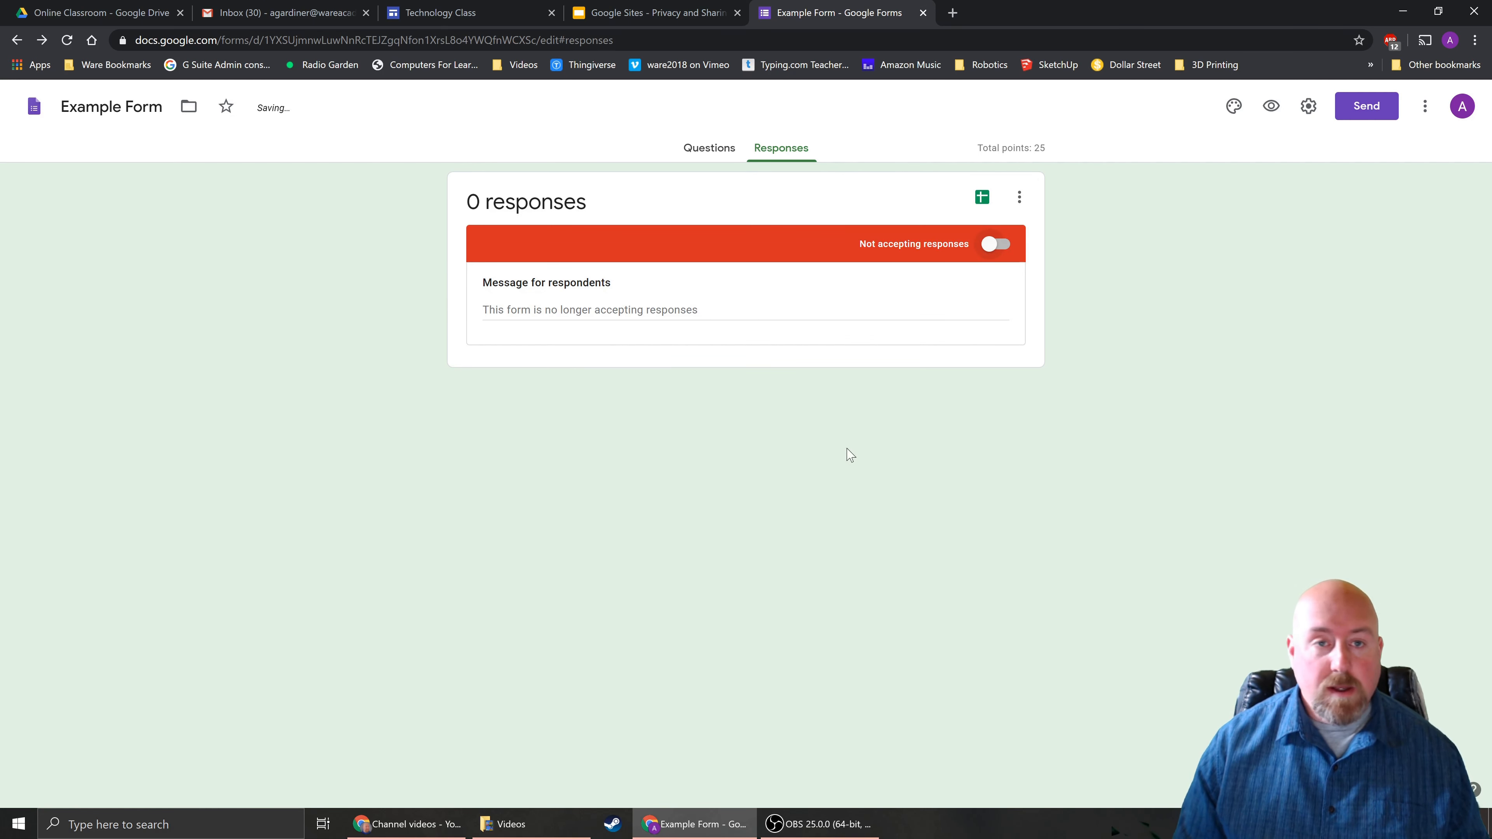